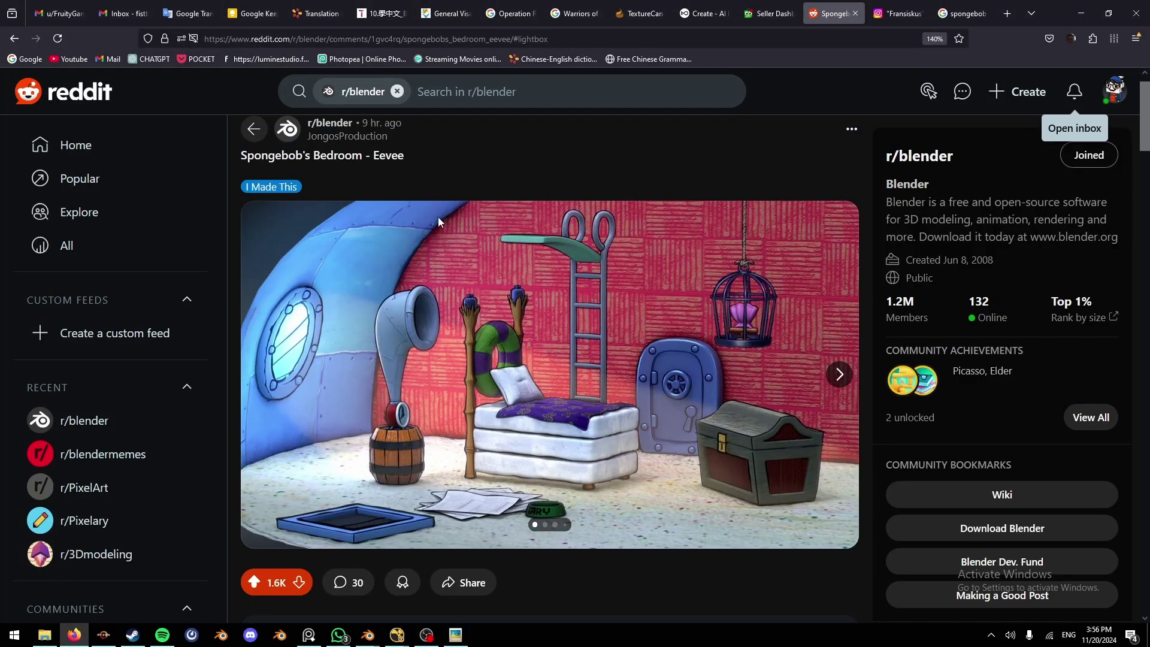
Step: Look over the "Spongebob's Bedroom - Eevee" post on r/blender and its render image
scroll(661, 206, "up", 1)
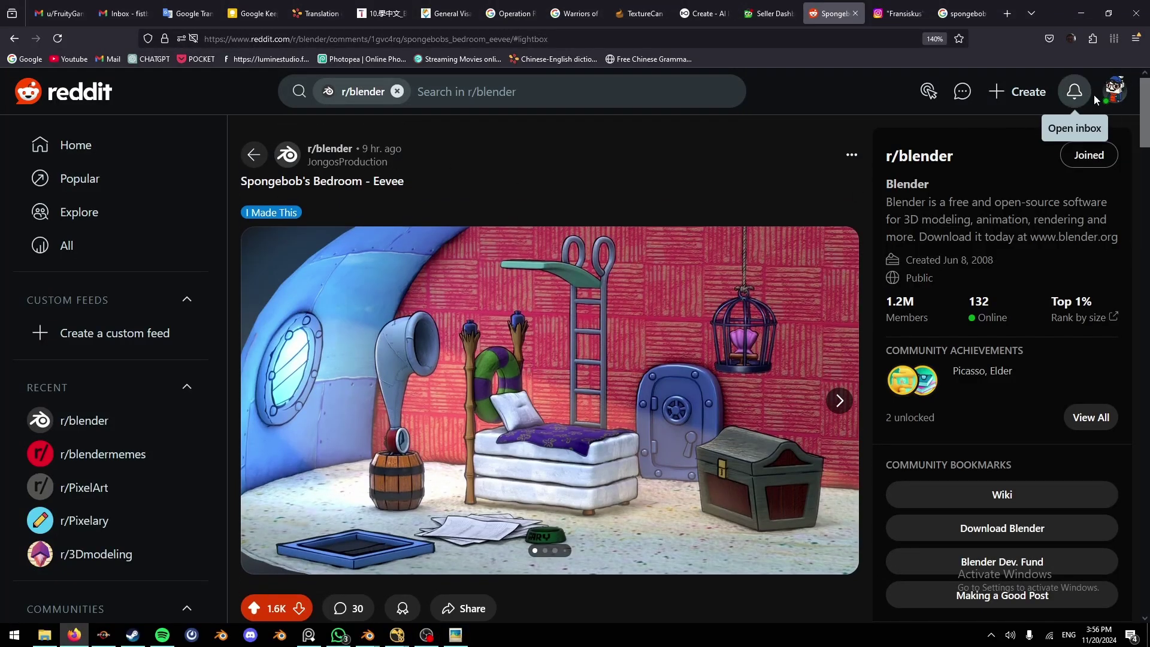
left_click(1113, 91)
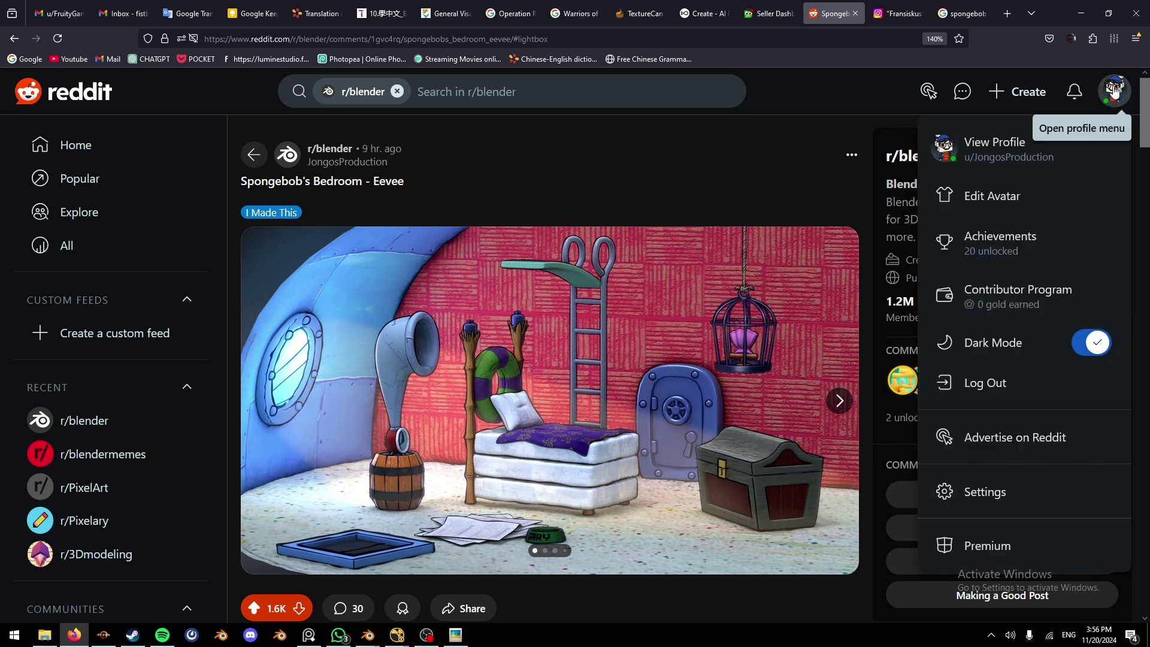
left_click(1112, 91)
scroll(726, 380, "down", 3)
scroll(724, 380, "up", 3)
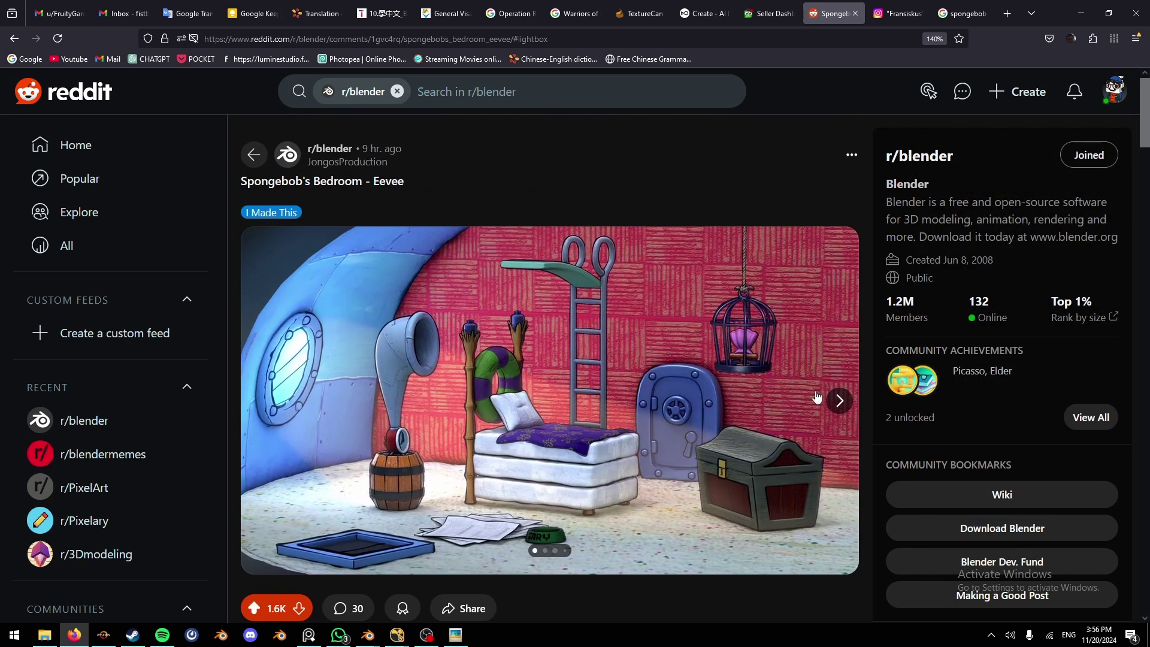
scroll(502, 379, "down", 3)
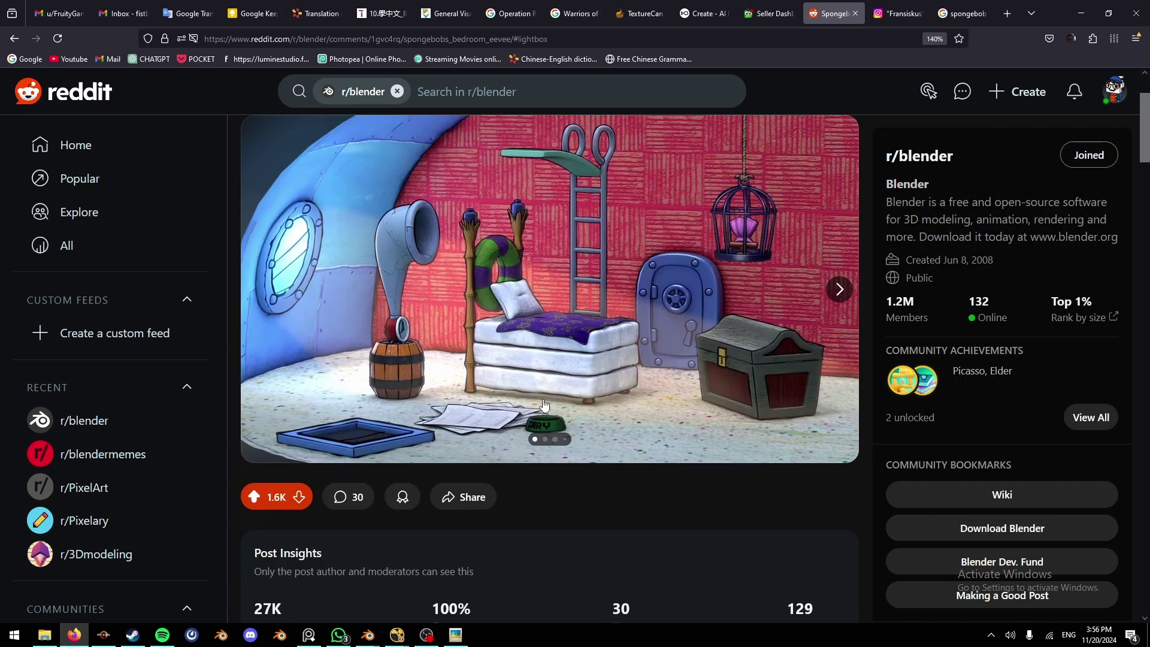
scroll(373, 233, "up", 1)
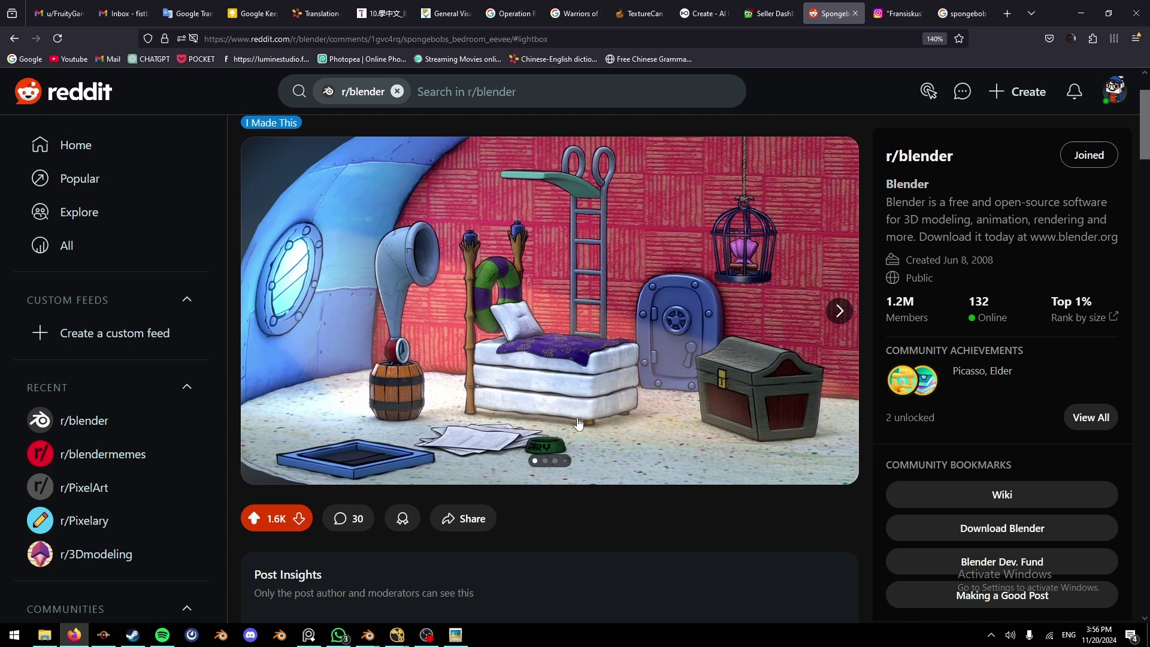
Step: Switch to the spongebob_bedRoom_v005 project in Blender and view the barrel in the rendered viewport
key("alt+Tab")
key("alt+Tab")
key("alt+Tab")
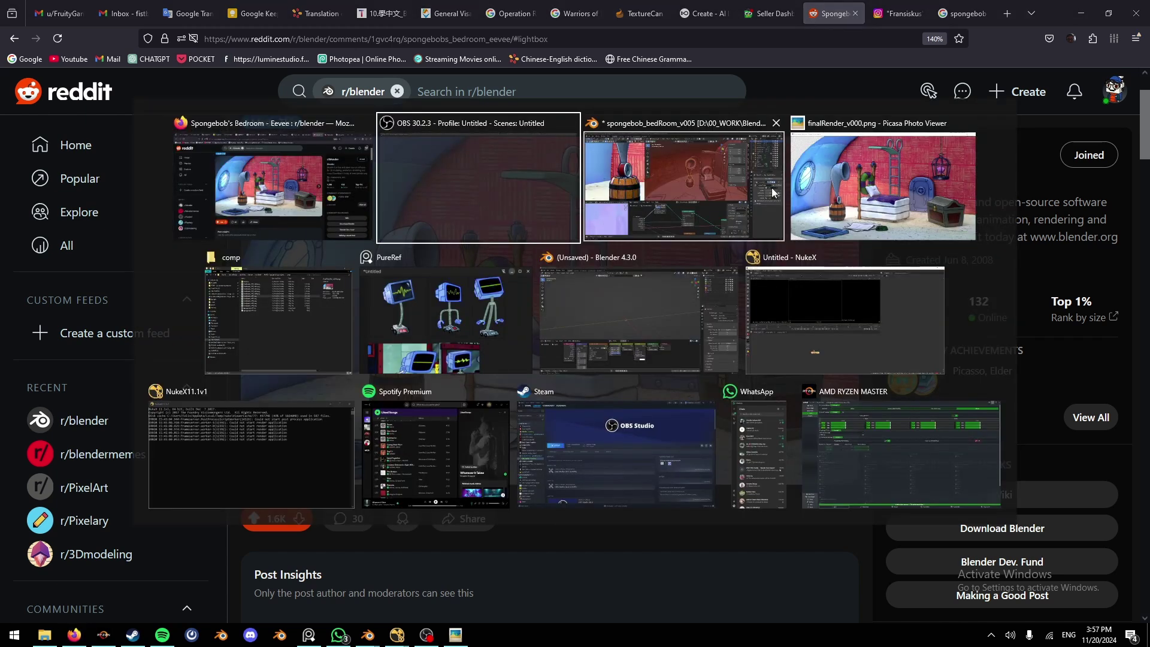
middle_click_drag(213, 234, 196, 216)
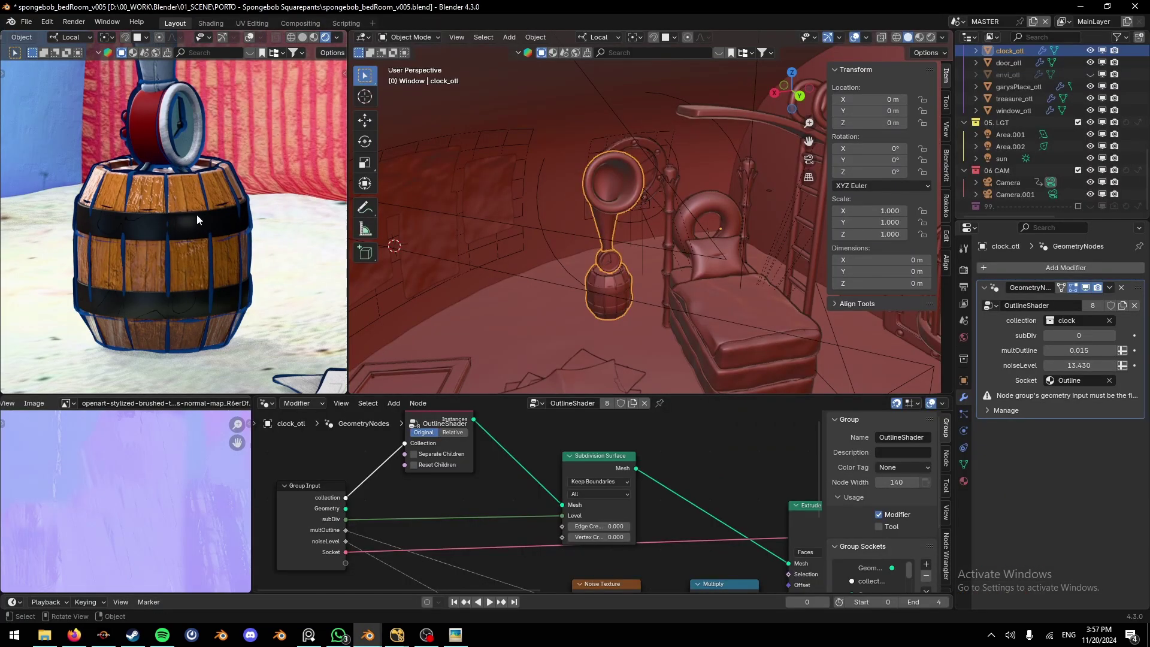
Step: Show the clock barrel's barrelWood material in the Shader Editor and preview its wood image texture on the model
left_click(142, 275)
scroll(576, 491, "down", 5)
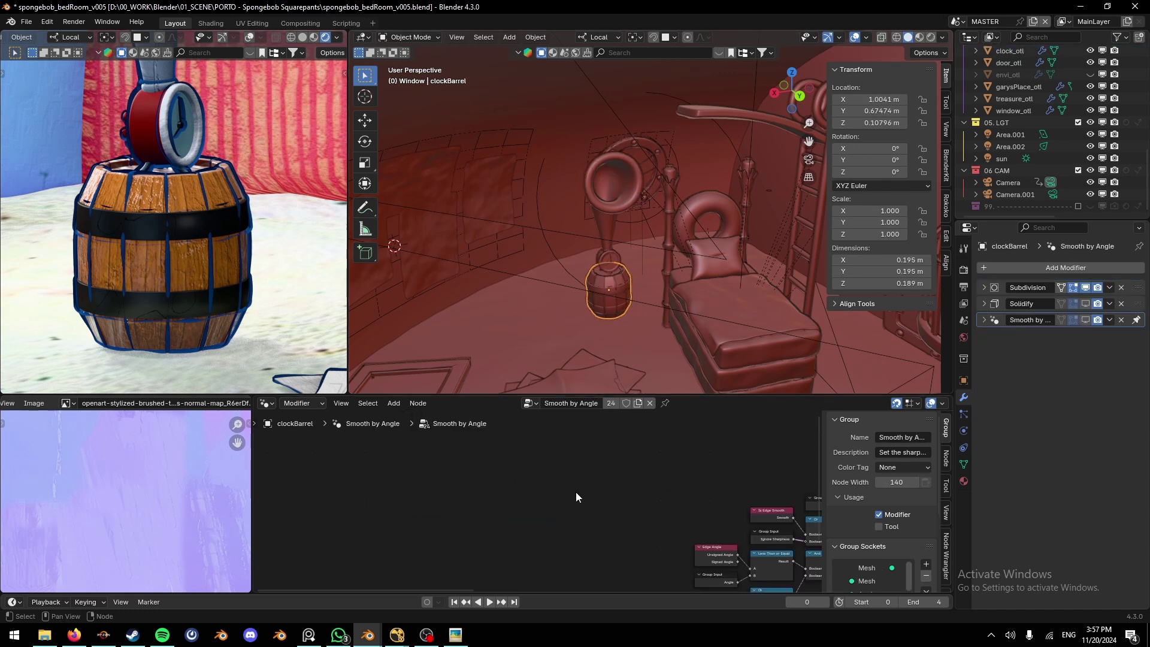
middle_click_drag(576, 491, 332, 395)
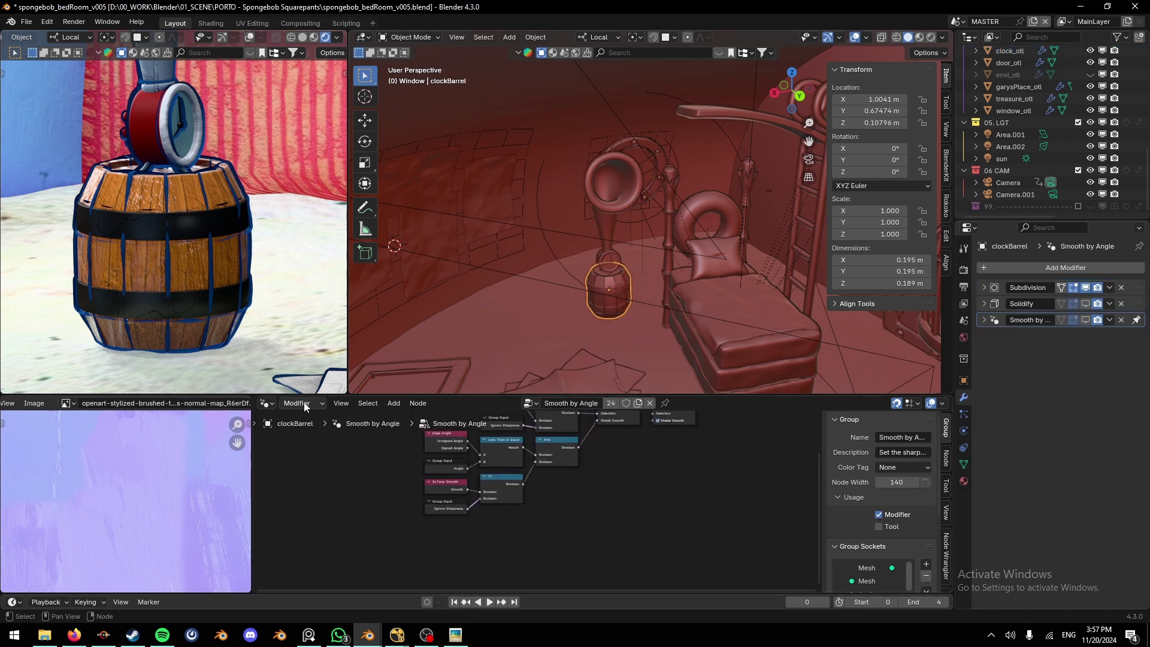
left_click(266, 403)
left_click(297, 514)
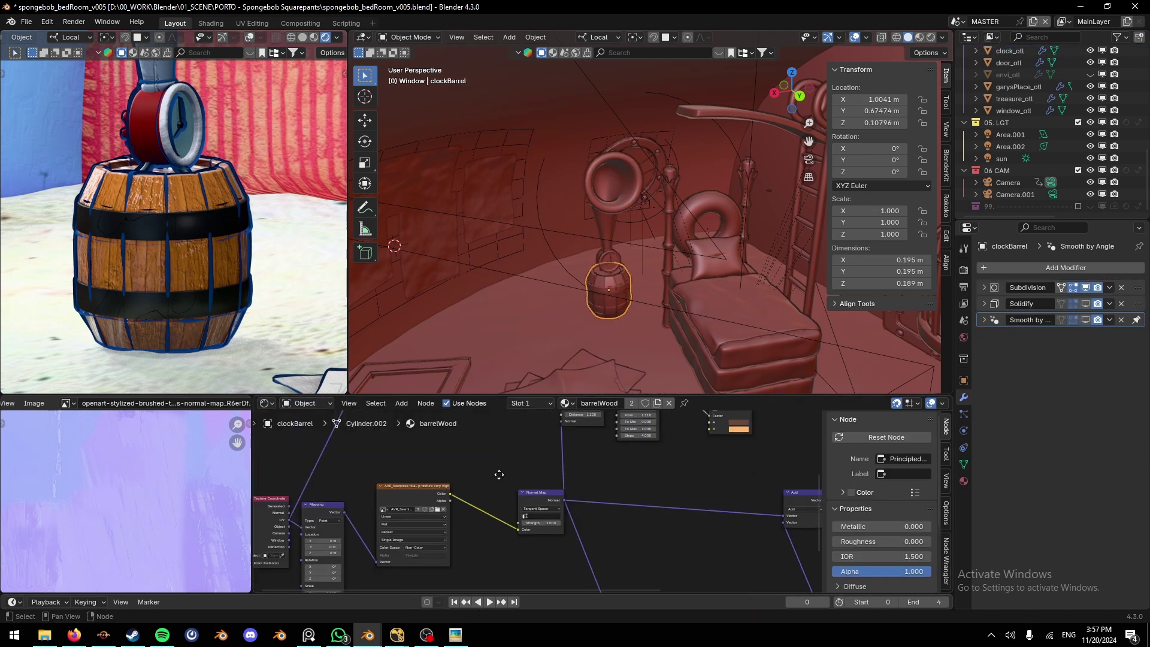
middle_click_drag(359, 497, 396, 463)
left_click(436, 447, "ctrl+shift")
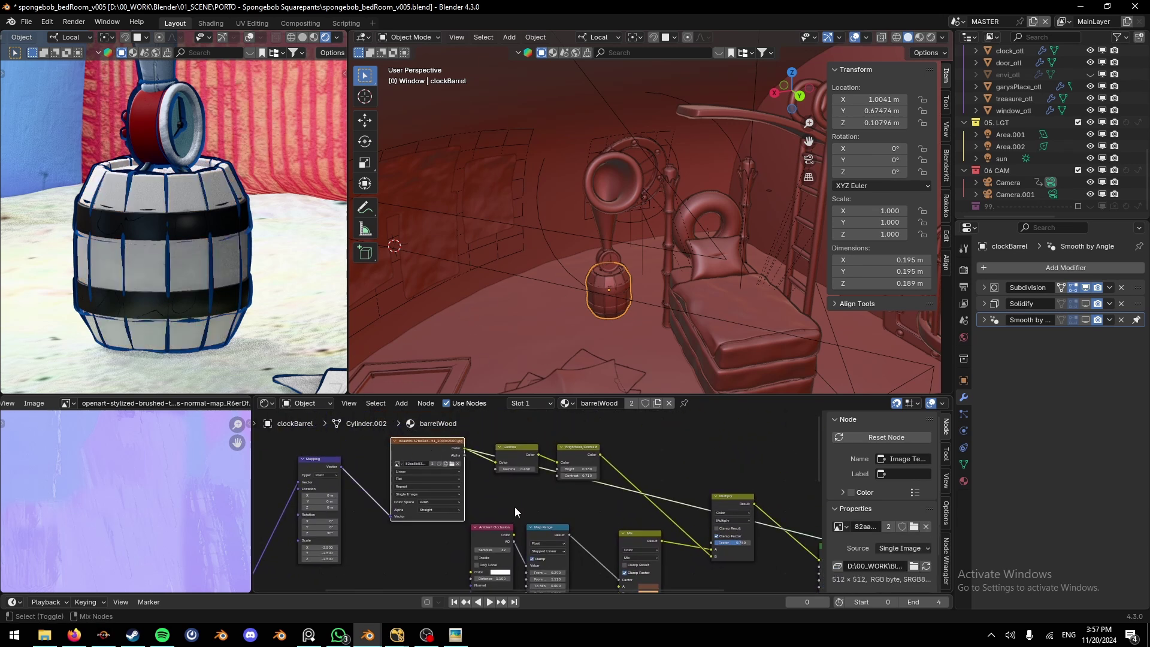
Step: Examine the material nodes of the sand floor and the clock horn
left_click(213, 372)
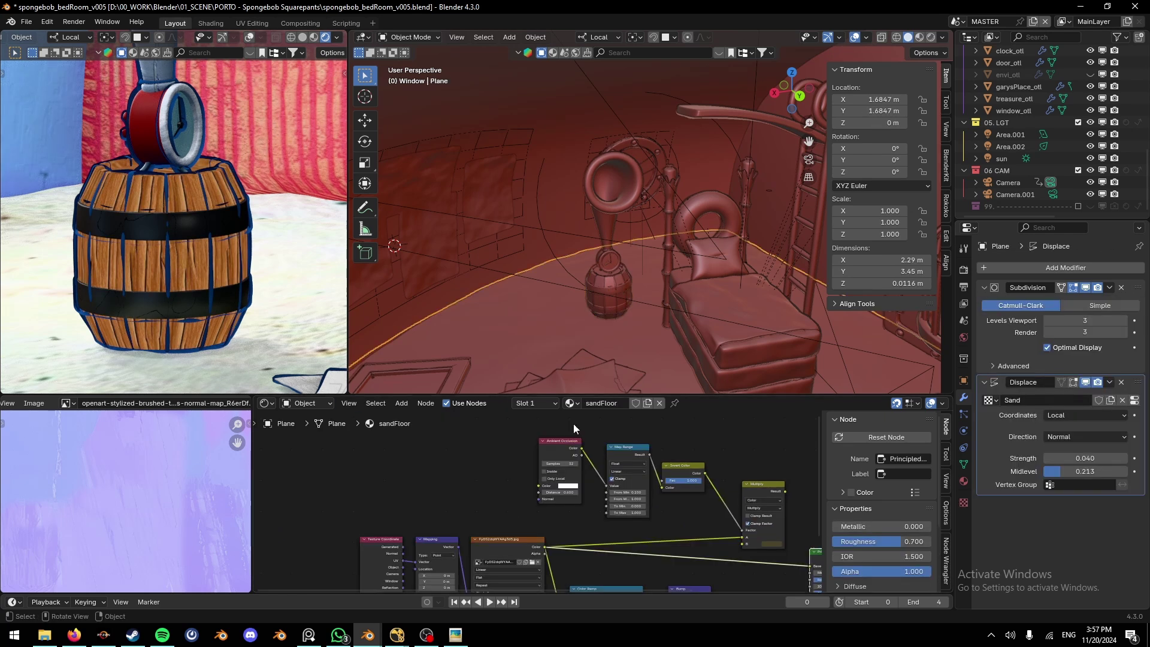
left_click(707, 307)
left_click(607, 236)
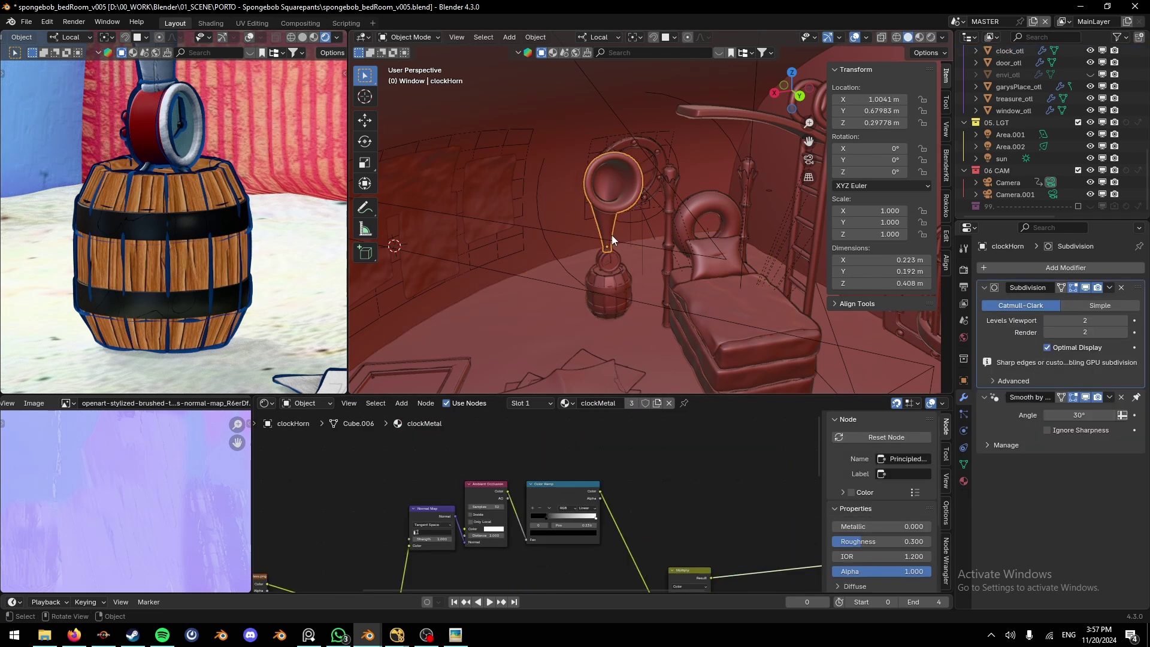
middle_click_drag(599, 509, 481, 501)
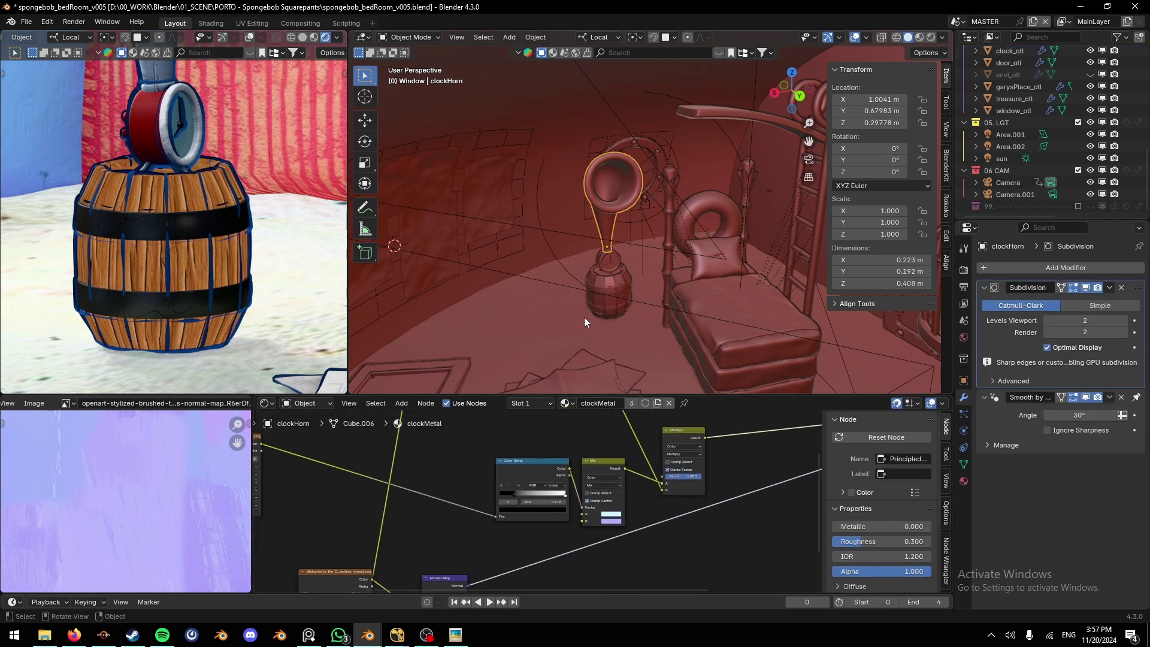
Step: Preview the brushed normal map texture of the bedSafety material on the safety wheel and examine it up close
left_click(679, 236)
middle_click_drag(676, 491, 601, 486)
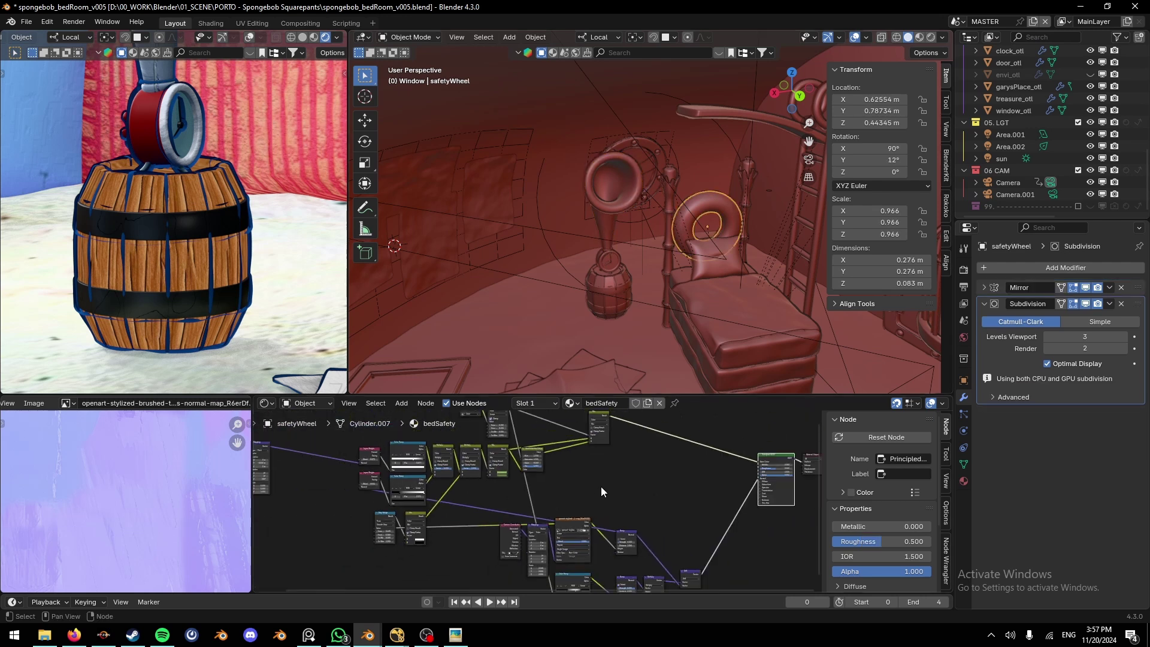
middle_click_drag(679, 523, 650, 518)
scroll(545, 544, "up", 5)
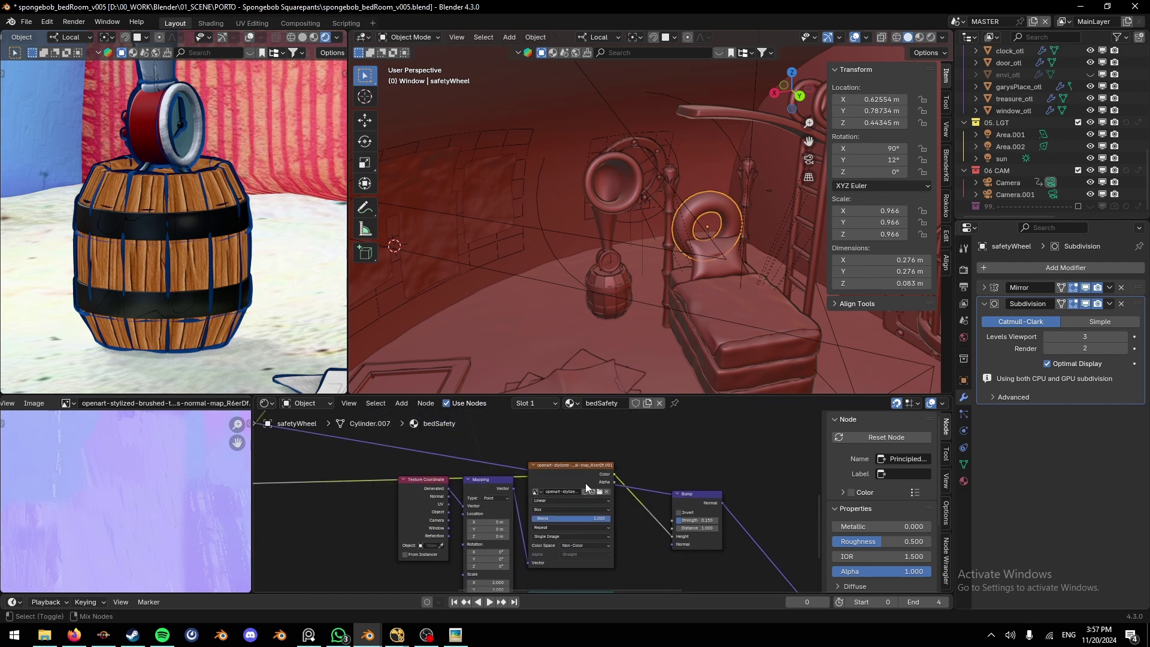
left_click(584, 483)
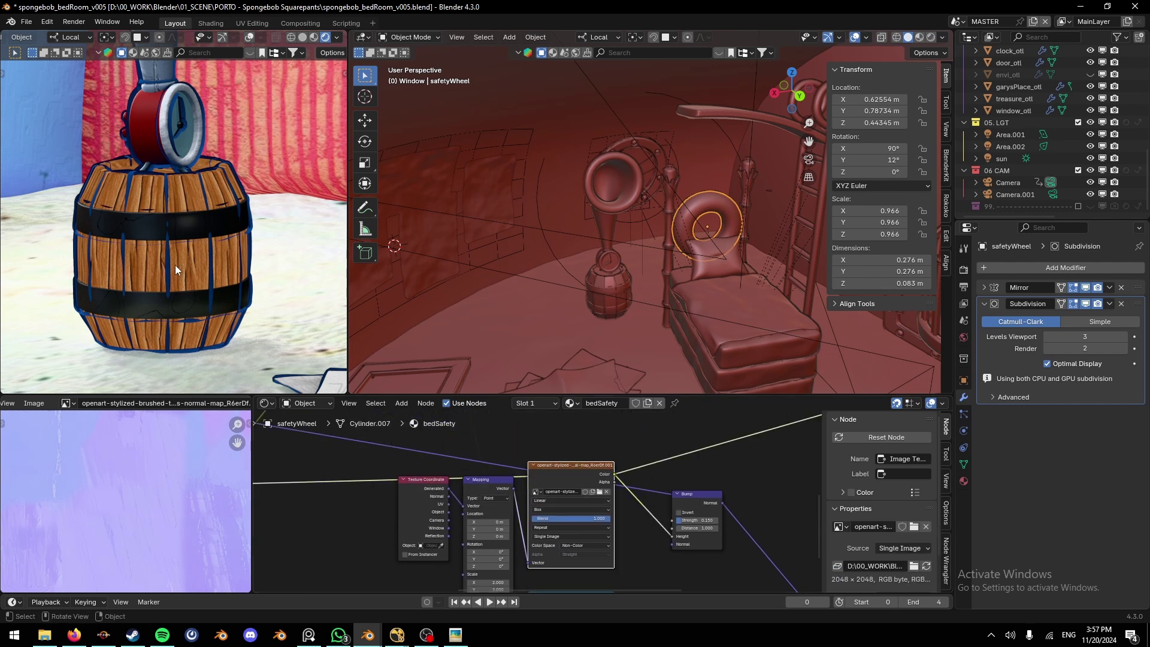
key("KP_Decimal")
middle_click_drag(178, 328, 190, 279, "shift")
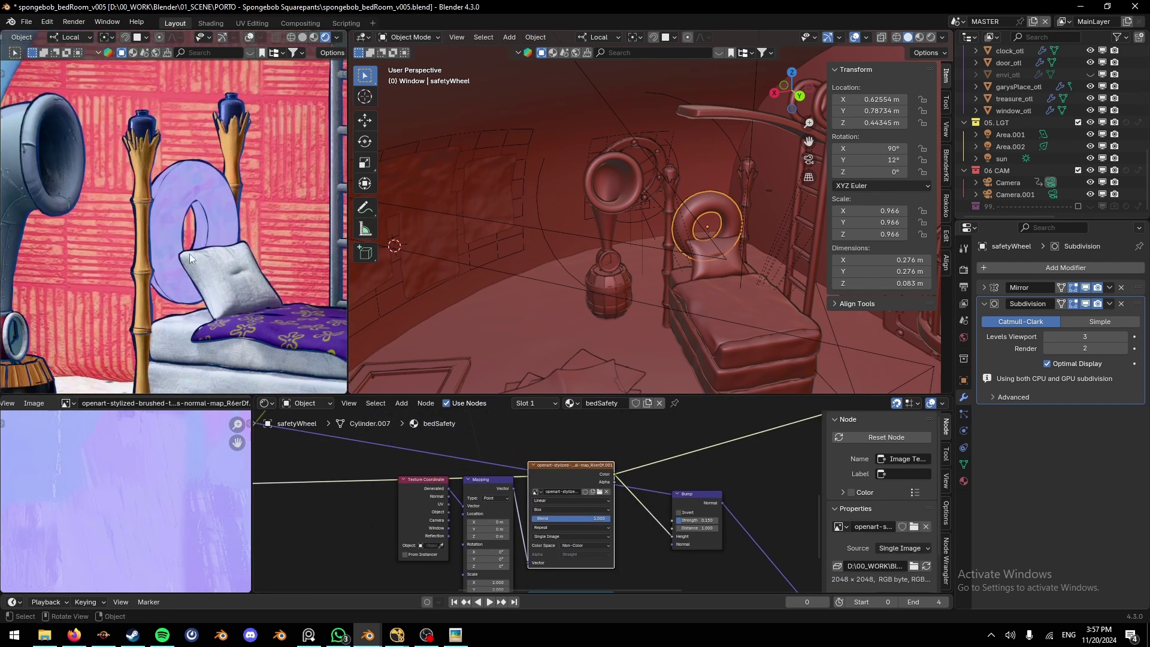
scroll(189, 245, "up", 5)
scroll(189, 245, "down", 5)
Step: Restore the Principled BSDF as the bedSafety material's displayed output
middle_click_drag(679, 450, 497, 518)
scroll(599, 473, "down", 5)
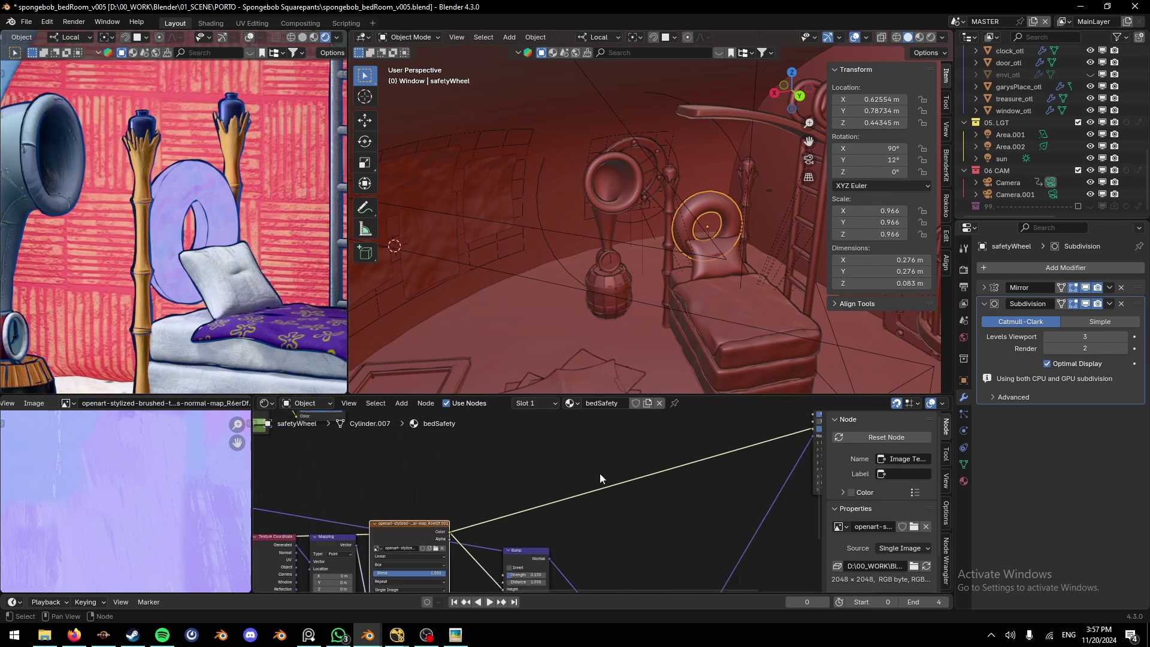
middle_click_drag(653, 469, 544, 510)
left_click(674, 458)
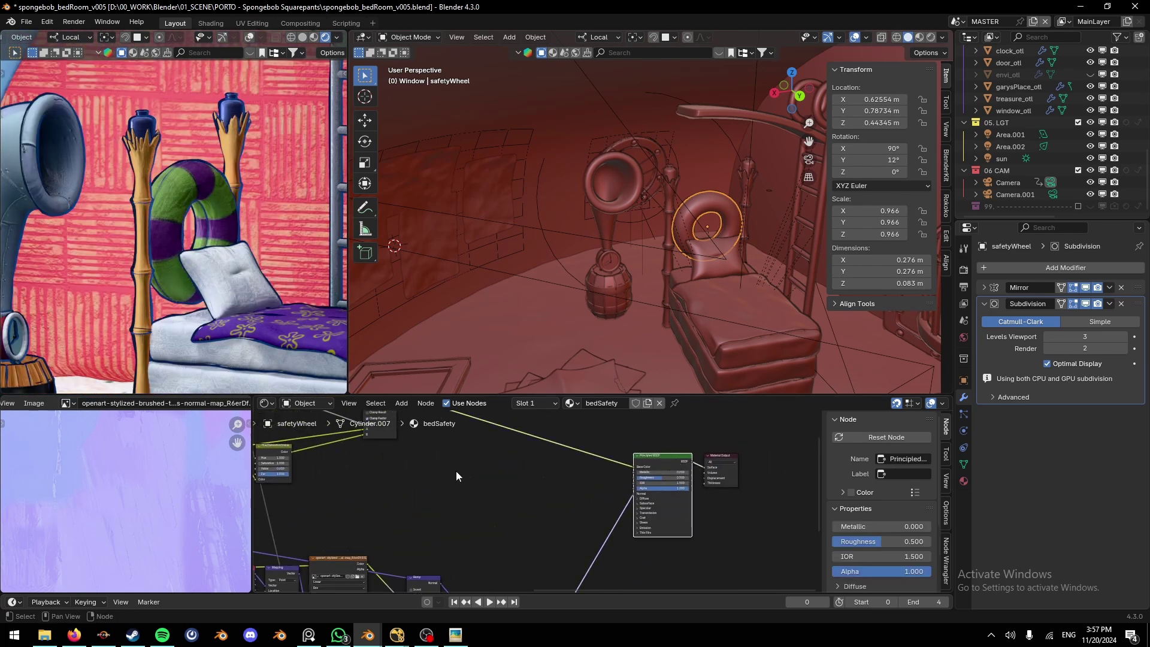
Step: Enlarge the Shader Editor area to show more of the bedSafety node network
scroll(455, 471, "left", 8, "ctrl")
scroll(527, 488, "left", 6, "ctrl")
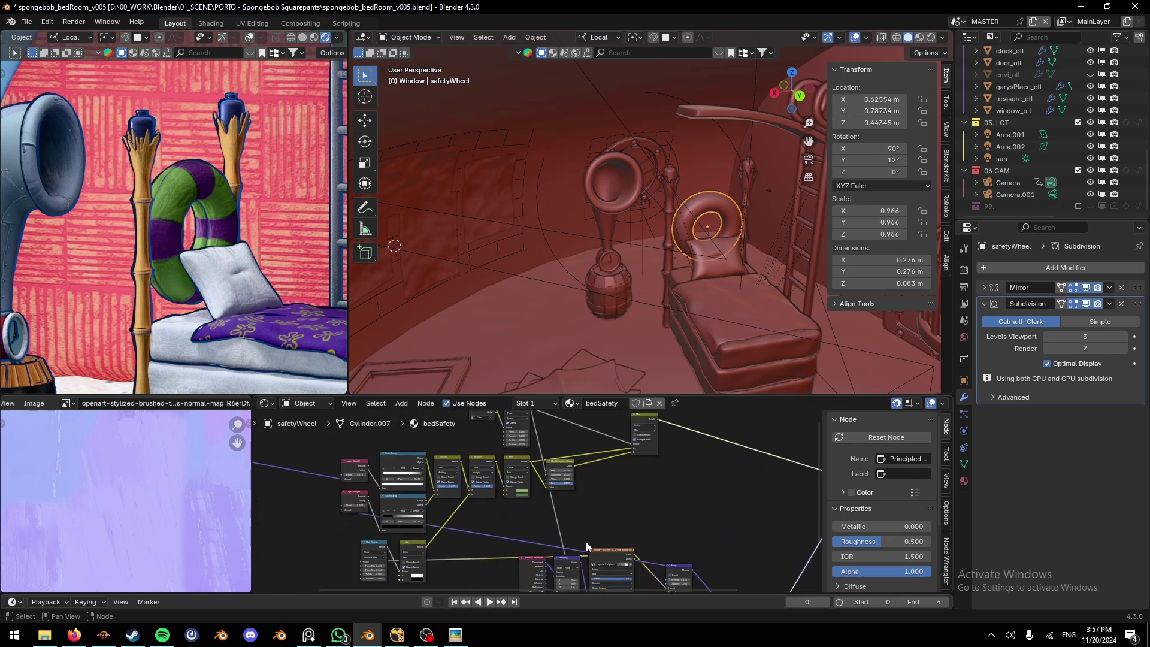
left_click_drag(570, 393, 570, 292)
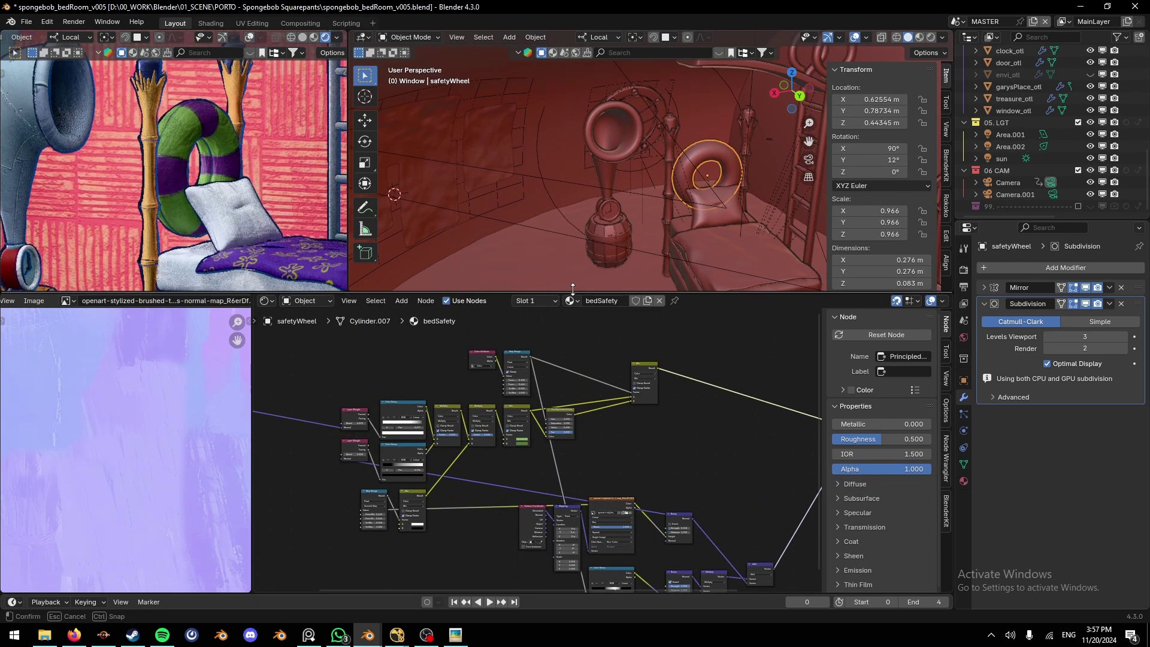
middle_click_drag(594, 472, 716, 467)
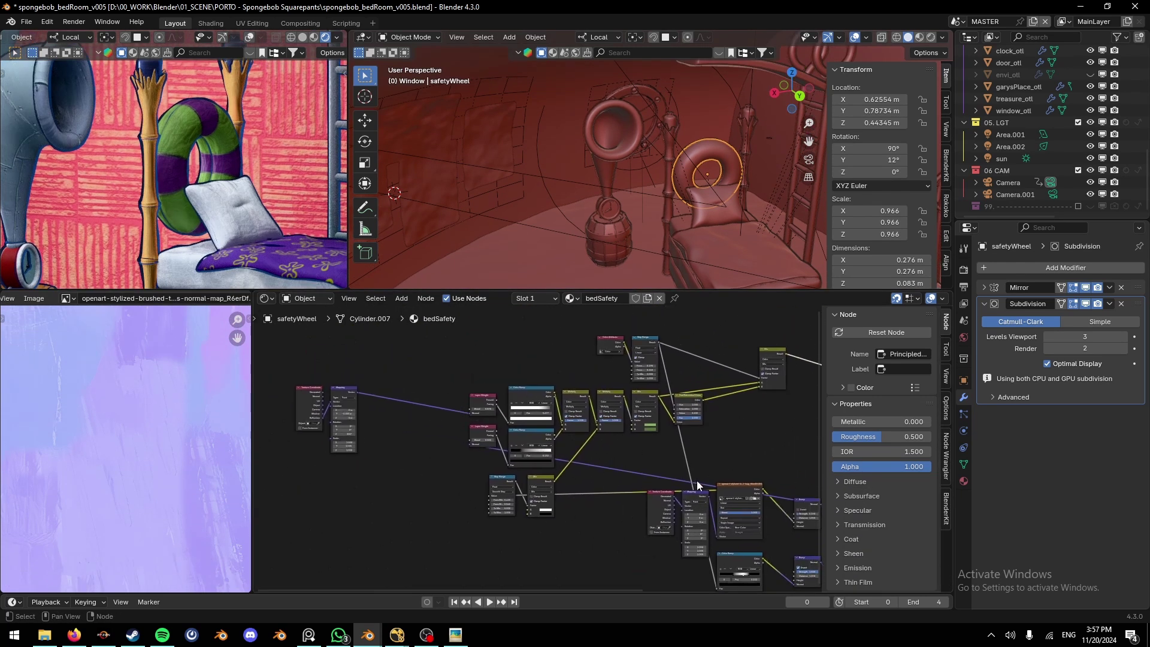
Step: Move the outlying Texture Coordinate and Mapping nodes closer to the rest of the bedSafety network and clear the selection
left_click_drag(288, 363, 392, 415)
key("g")
left_click(483, 418)
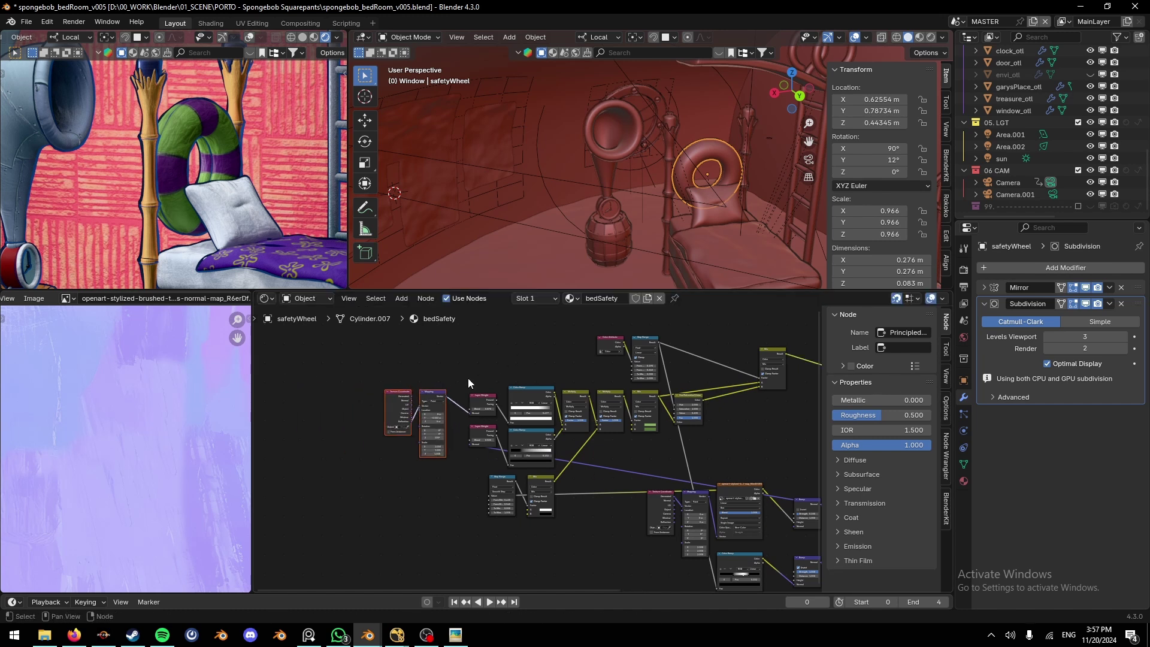
left_click_drag(357, 352, 409, 377)
Step: Switch to the unsaved Blender 4.3.0 project and bring up the PureRef character references over it
scroll(110, 213, "down", 1)
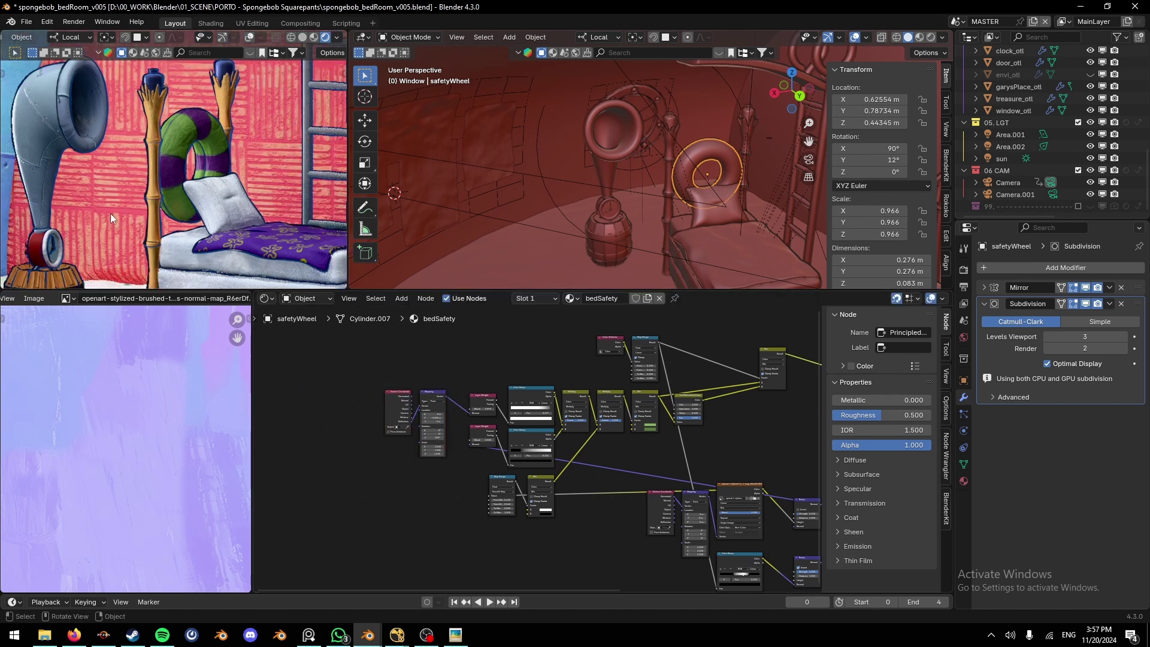
scroll(110, 213, "down", 3)
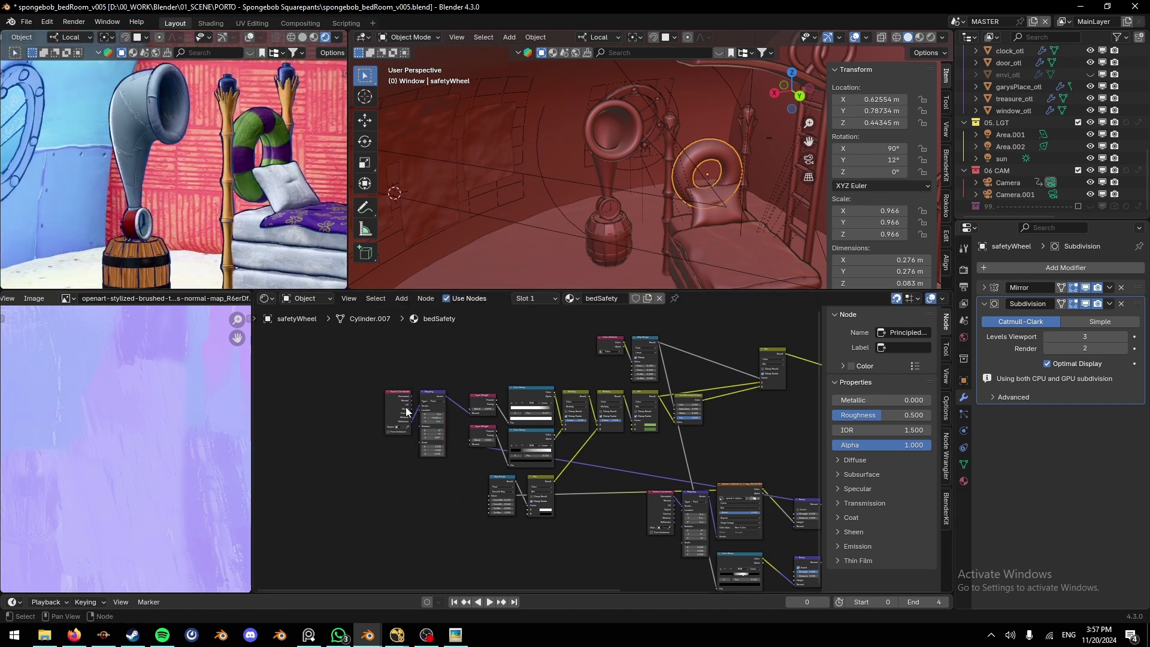
key("alt+Tab")
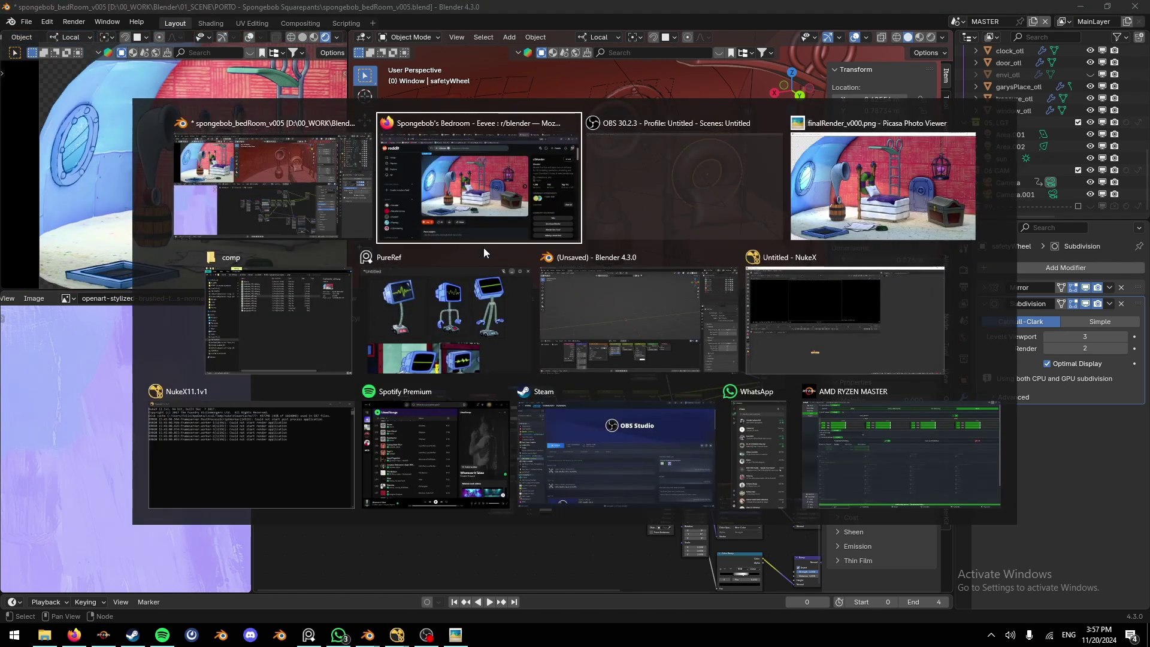
left_click(590, 343)
key("alt+Tab")
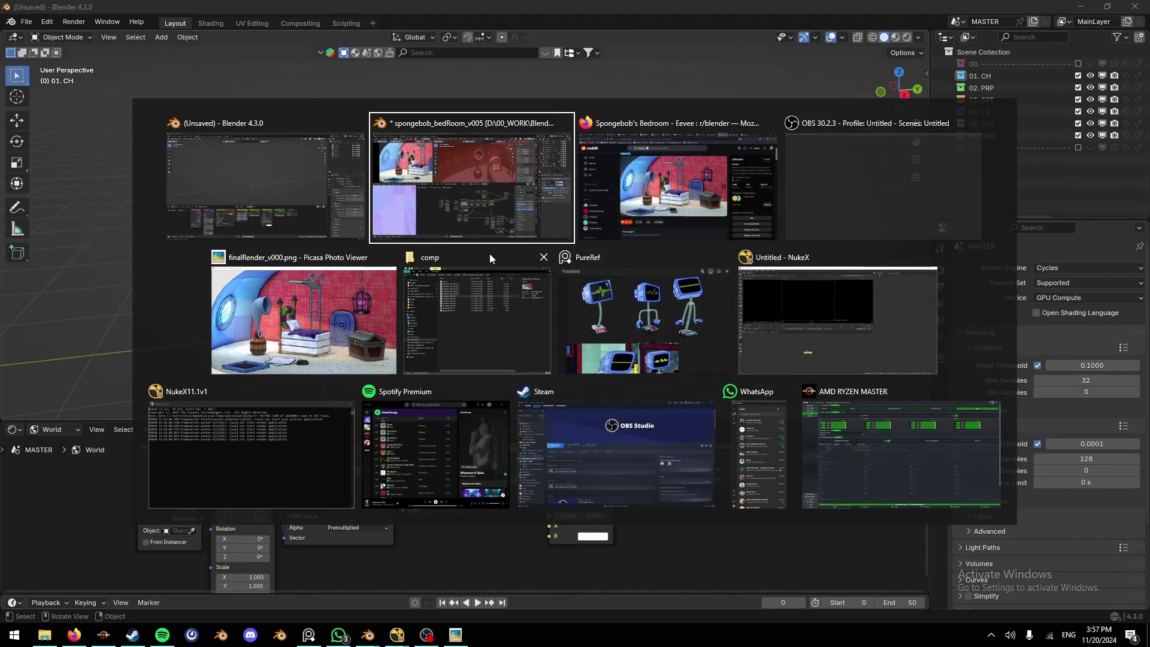
left_click(598, 283)
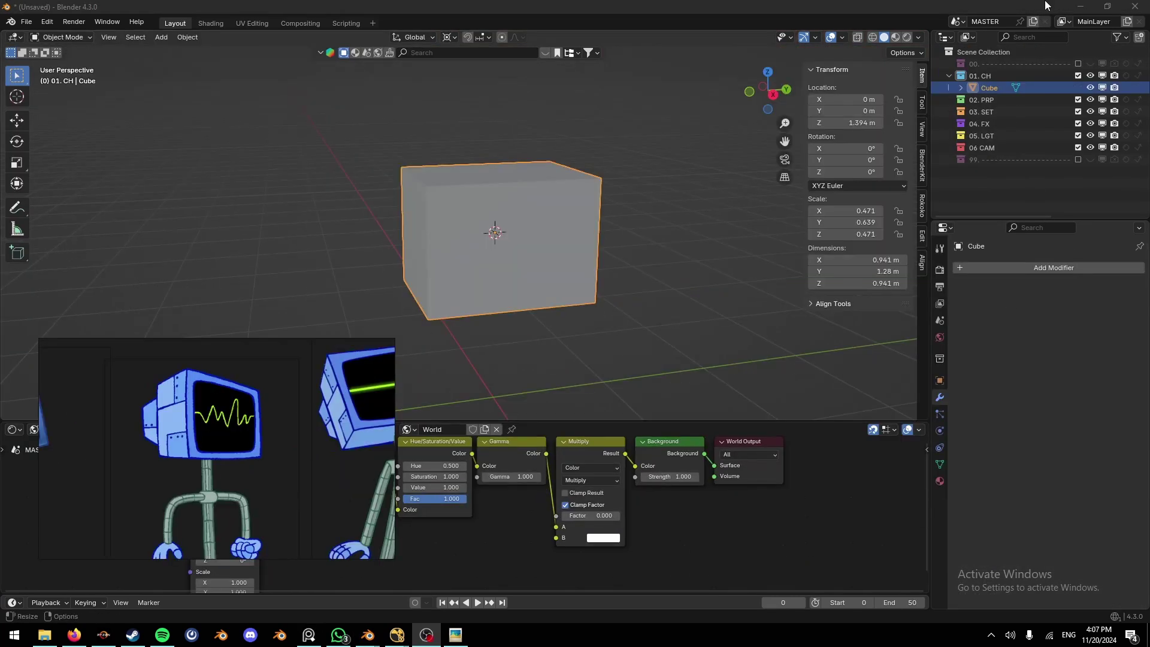
Step: Inset the cube's rear face, extrude it backward and rescale its end face with the Y axis excluded
key("Tab")
key("i")
key("s")
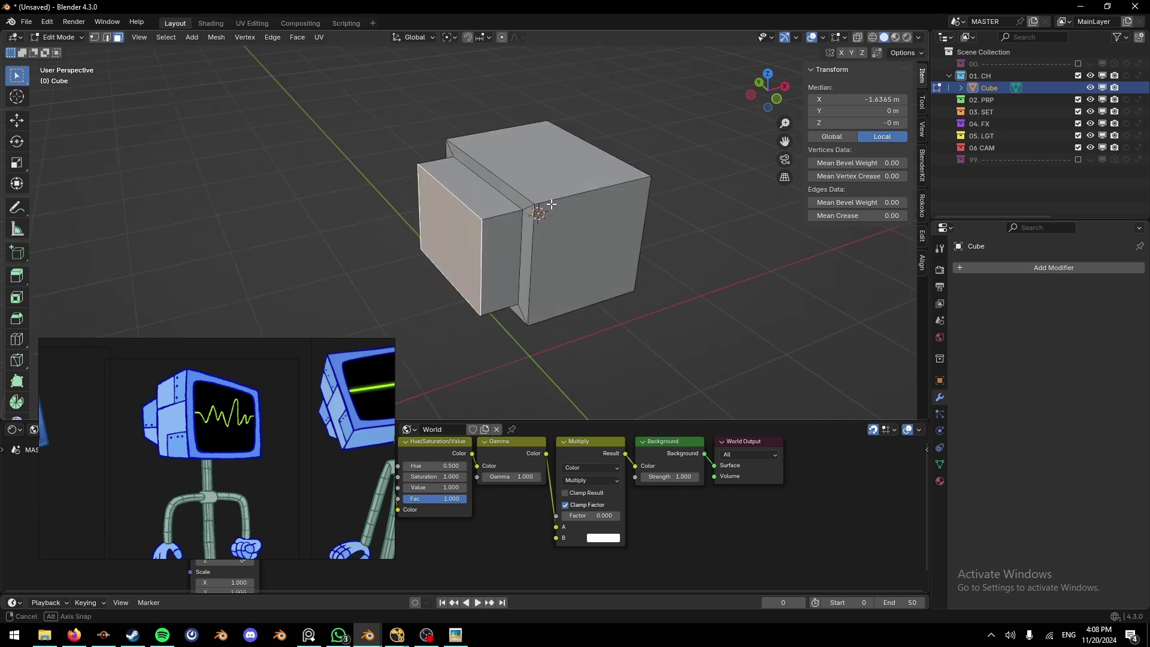
middle_click_drag(537, 206, 635, 203)
key("s")
key("shift+y")
left_click(544, 226)
Step: Scale the whole monitor mesh along the X axis to adjust its depth
middle_click_drag(544, 225, 623, 251)
left_click(623, 252)
middle_click_drag(623, 252, 665, 271)
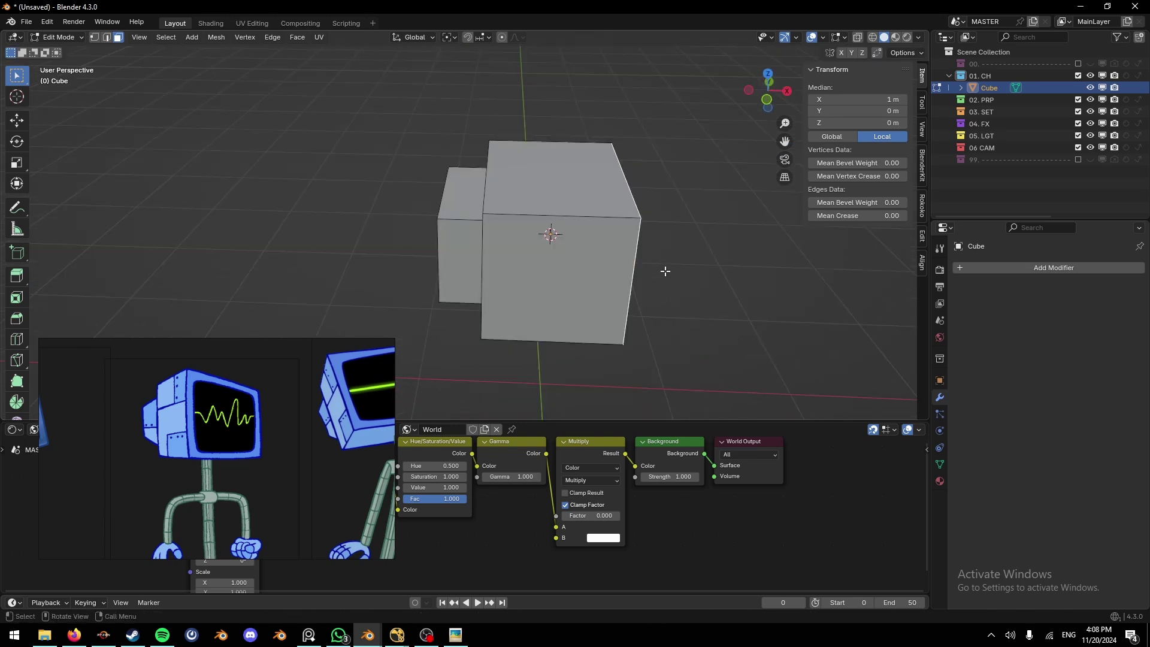
key("a")
key("s")
key("x")
left_click(622, 259)
Step: Select the protruding rear section of the monitor and move it along the X axis
middle_click_drag(403, 240, 487, 233)
left_click(487, 234)
key("ctrl+KP_Add")
key("g")
key("x")
left_click(479, 233)
Step: Inset the monitor's front face, adjust its width along Y and extrude it about 0.08 m inward
middle_click_drag(240, 509, 240, 383)
middle_click_drag(737, 146, 559, 264, "alt")
key("alt+z")
left_click(560, 264)
key("alt+z")
key("i")
key("s")
key("y")
left_click(641, 278)
key("e")
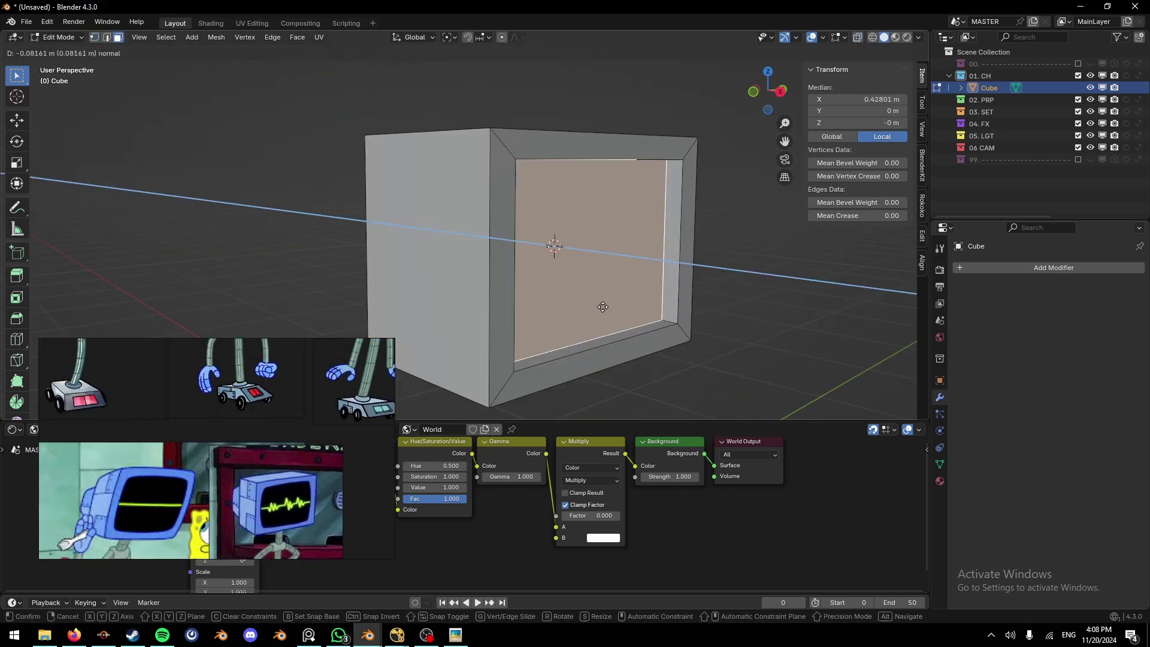
left_click(603, 306)
Step: Inset the recessed front face again and extrude it outward to form the screen
middle_click_drag(602, 307, 498, 251)
key("i")
left_click(487, 251)
key("e")
left_click(603, 300)
Step: Add one horizontal and one vertical loop cut through the middle of the monitor
middle_click_drag(603, 300, 490, 86)
key("2")
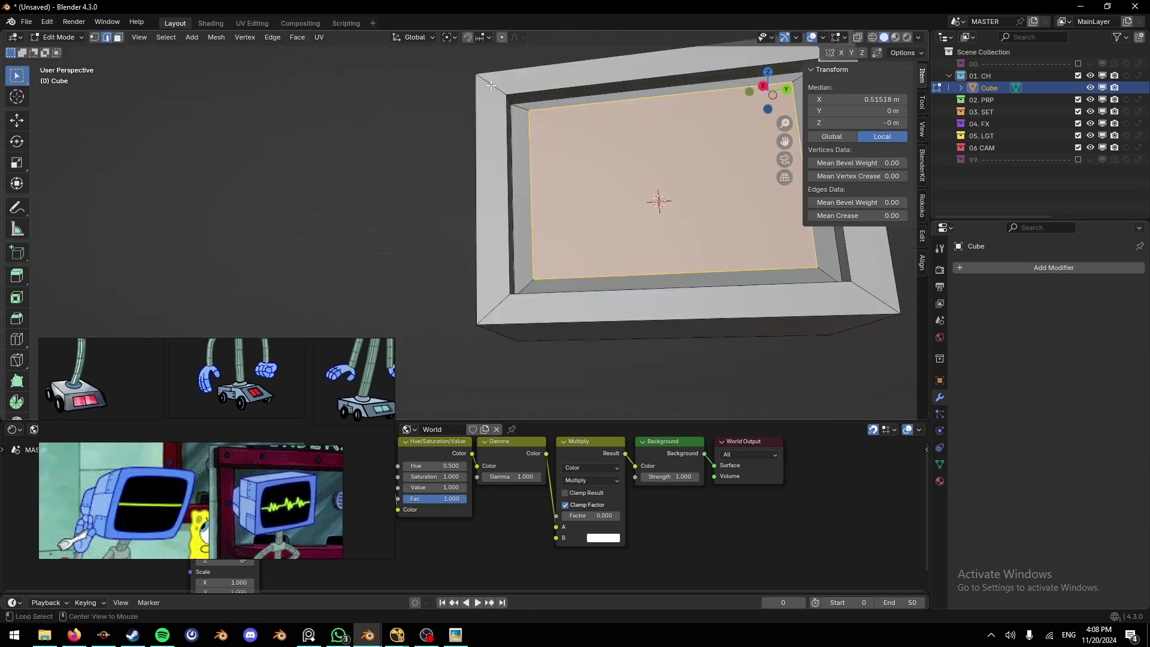
key("ctrl+r")
left_click(497, 218)
key("ctrl+r")
left_click(767, 96)
Step: Select the corner vertices of the inner screen frame in X-ray view and scale them with the X axis excluded
key("alt+z")
key("1")
left_click_drag(324, 161, 383, 204)
left_click_drag(602, 162, 653, 204, "shift")
middle_click_drag(602, 355, 579, 291, "shift")
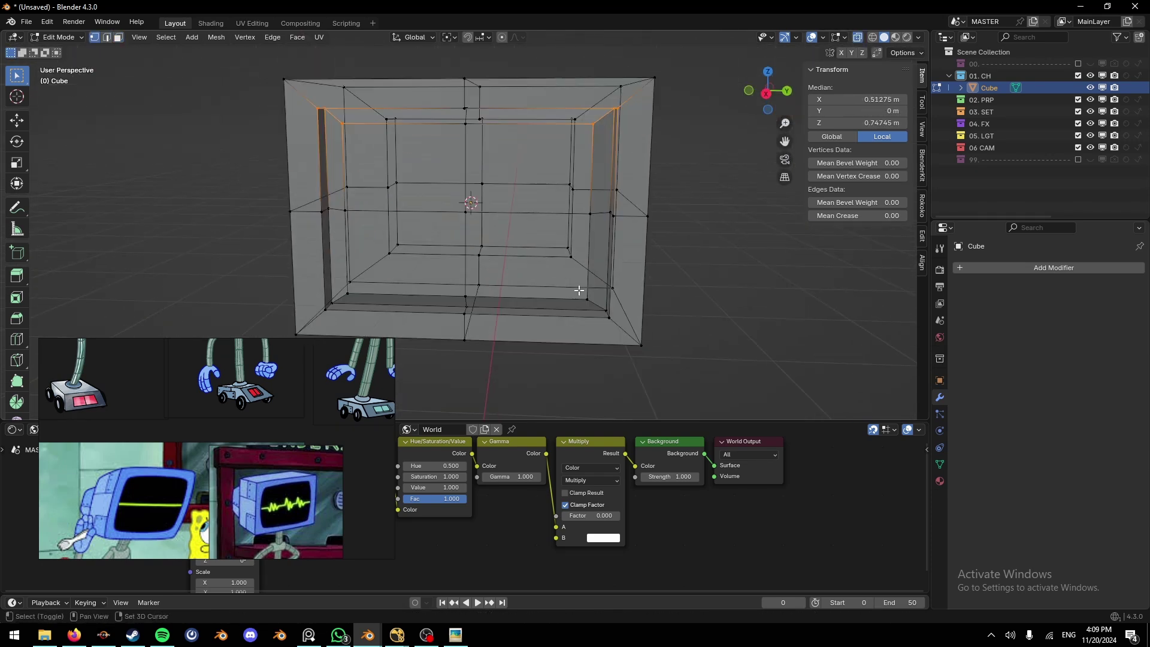
left_click(579, 290, "alt")
key("s")
key("shift+x")
left_click(674, 326)
Step: Add a level 3 Subdivision modifier to the monitor and return to solid view with face selection
key("ctrl+3")
key("alt+z")
key("3")
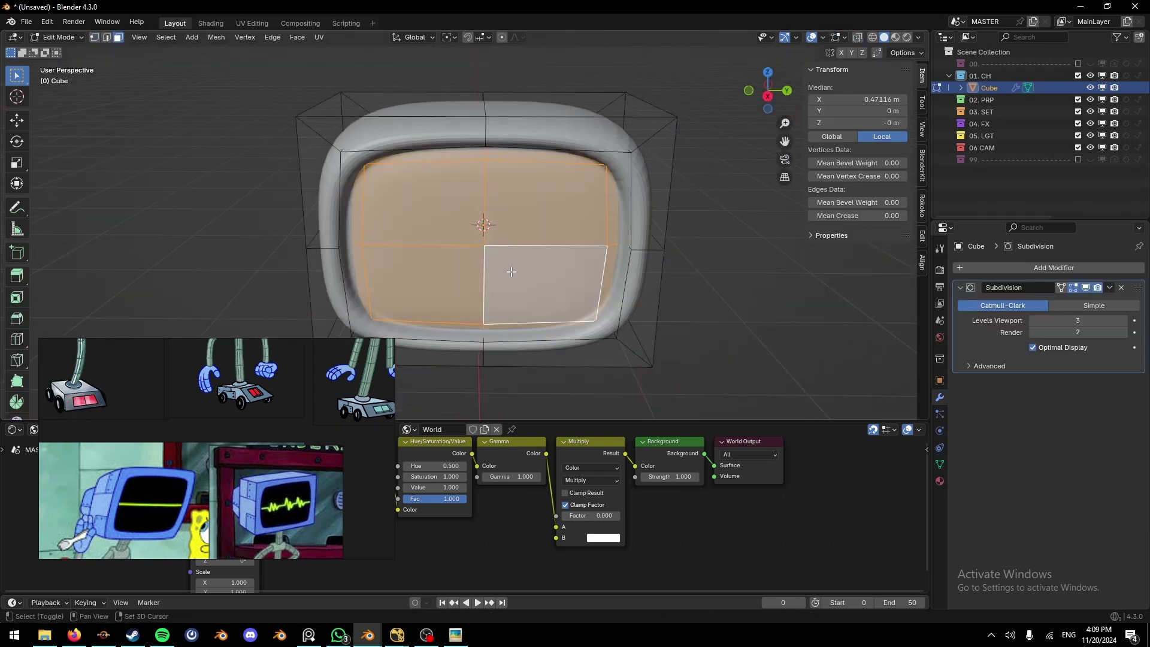
Step: Select the edge loops around the monitor's rims and bevel them to tighten the subdivided corners
middle_click_drag(513, 271, 593, 300)
key("2")
left_click(414, 149, "alt")
key("ctrl+b")
middle_click_drag(479, 263, 501, 191)
Step: Select the faces closing the back of the monitor's rear box and delete them
left_click(402, 255)
key("3")
left_click(288, 270, "shift")
right_click(336, 252)
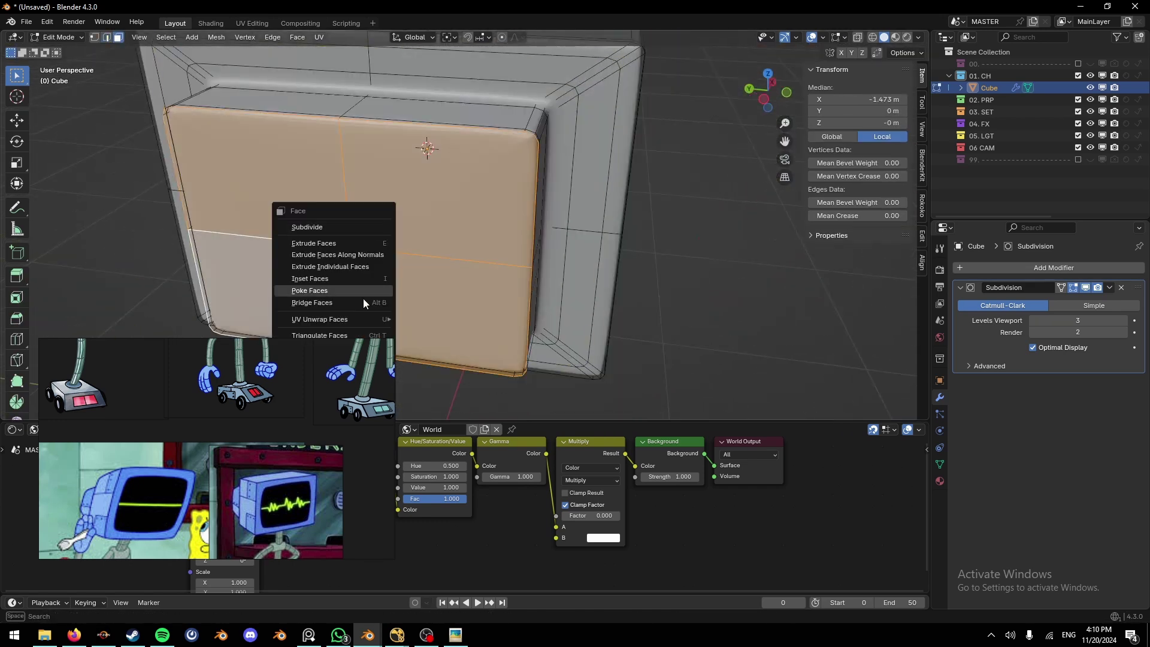
left_click(335, 335)
right_click_drag(335, 384, 300, 452)
middle_click_drag(501, 278, 513, 225)
key("ctrl+z")
right_click(452, 242)
left_click(452, 242)
key("ctrl+z")
key("x")
key("f")
Step: Select the open boundary edge loop at the back of the rear box and extrude it along the X axis
key("2")
middle_click_drag(251, 186, 276, 199)
left_click(272, 199, "alt")
key("e")
key("x")
left_click(628, 231)
key("Tab")
middle_click_drag(629, 231, 466, 185)
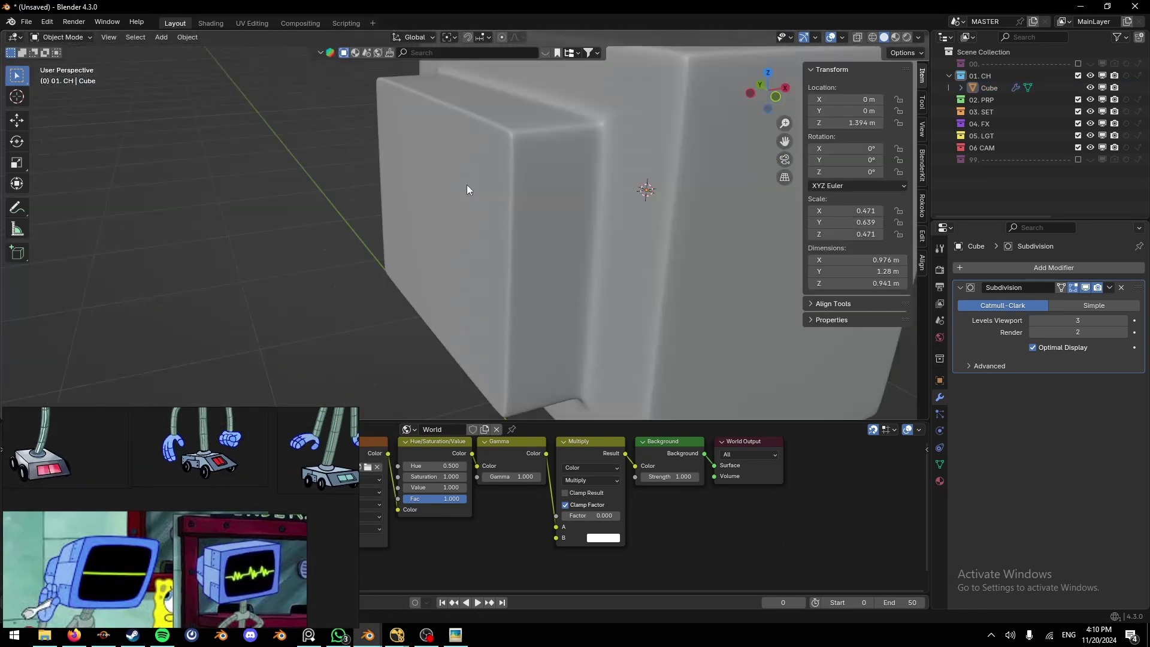
Step: Select the rear box's end vertices in front X-ray view and move them along the X axis
key("KP_1")
key("Tab")
key("1")
key("alt+z")
left_click_drag(422, 116, 489, 326)
mouse_move(488, 287)
middle_mouse_down()
mouse_move(543, 233)
mouse_move(610, 234)
mouse_move(414, 234)
middle_mouse_up()
scroll(543, 234, "up", 1)
key("g")
key("x")
left_click(569, 236)
key("Tab")
Step: Examine the rear box's shape from several angles in solid and X-ray view
key("Tab")
key("Tab")
key("alt+z")
mouse_move(521, 233)
middle_mouse_down()
mouse_move(586, 199)
mouse_move(599, 232)
mouse_move(504, 248)
mouse_move(718, 146)
middle_mouse_up()
key("Tab")
key("alt+z")
scroll(575, 201, "up", 3)
scroll(599, 232, "down", 3)
key("alt+z")
Step: Select the rearmost vertices in front X-ray view and scale them with the X axis excluded to taper the rear box
key("Tab")
key("Tab")
key("KP_1")
key("1")
key("alt+z")
left_click_drag(369, 159, 434, 354)
key("s")
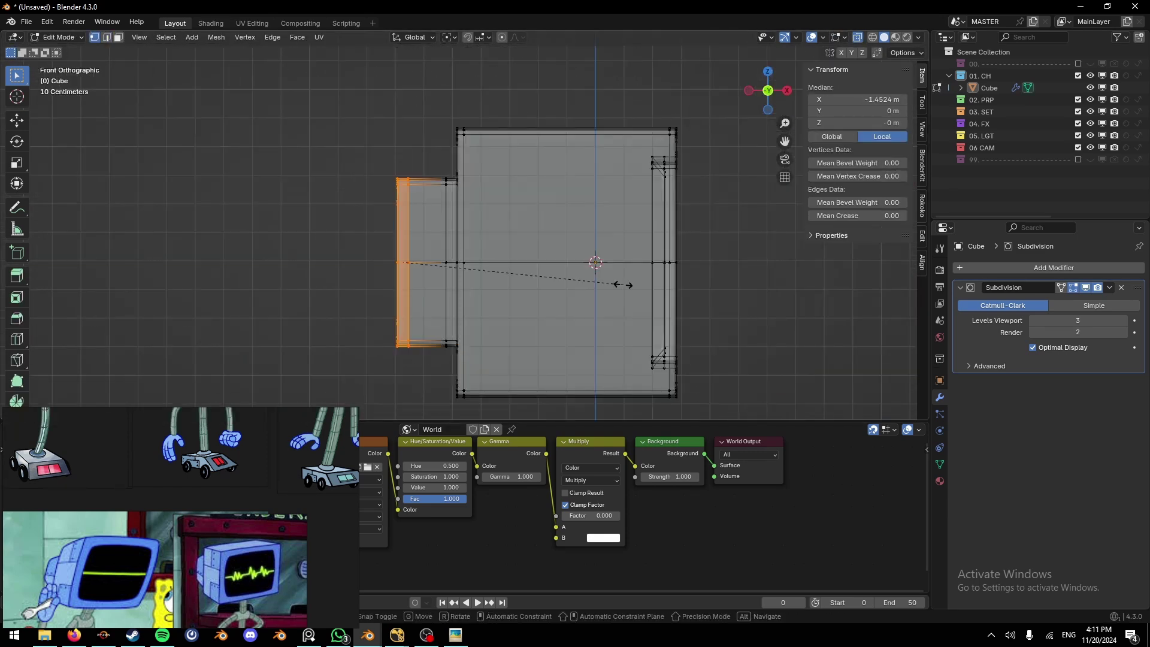
key("shift+x")
left_click(576, 297)
Step: Select all vertices of the tapered rear section and scale and move them along the X axis
left_click_drag(346, 79, 486, 384)
key("s")
key("x")
key("g")
key("x")
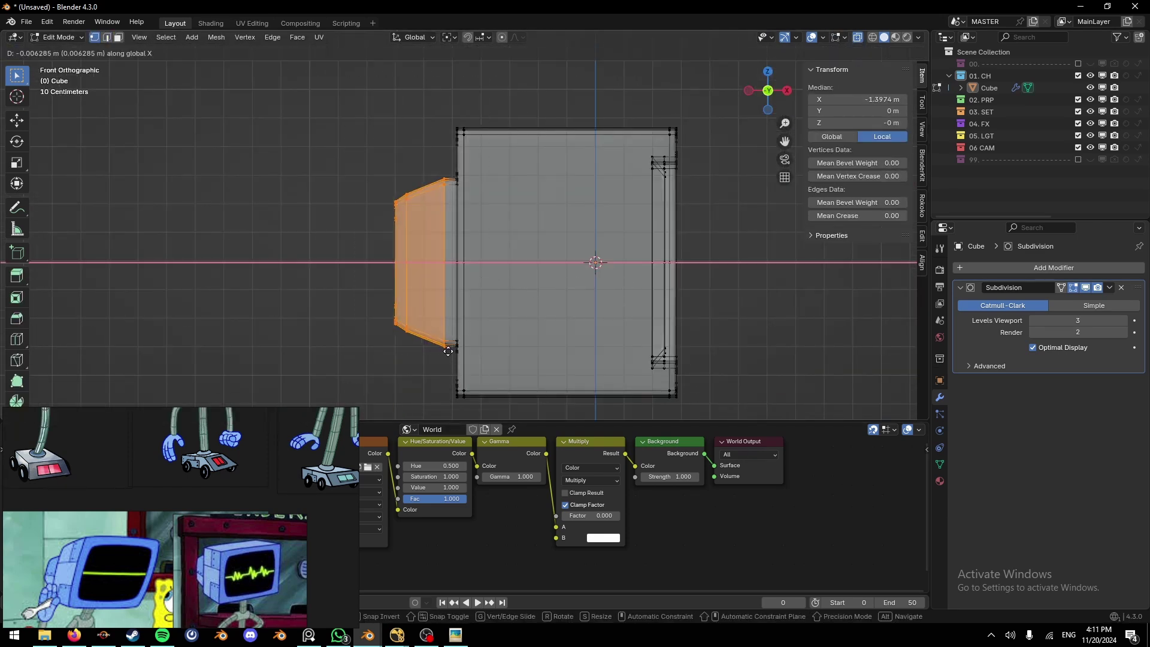
left_click(491, 281)
Step: Select the connected faces of the rear section and examine the monitor's profile from the side
key("Tab")
scroll(668, 271, "down", 5)
key("alt+z")
key("Tab")
middle_click_drag(667, 271, 414, 162)
key("alt+z")
key("3")
key("l")
key("alt+z")
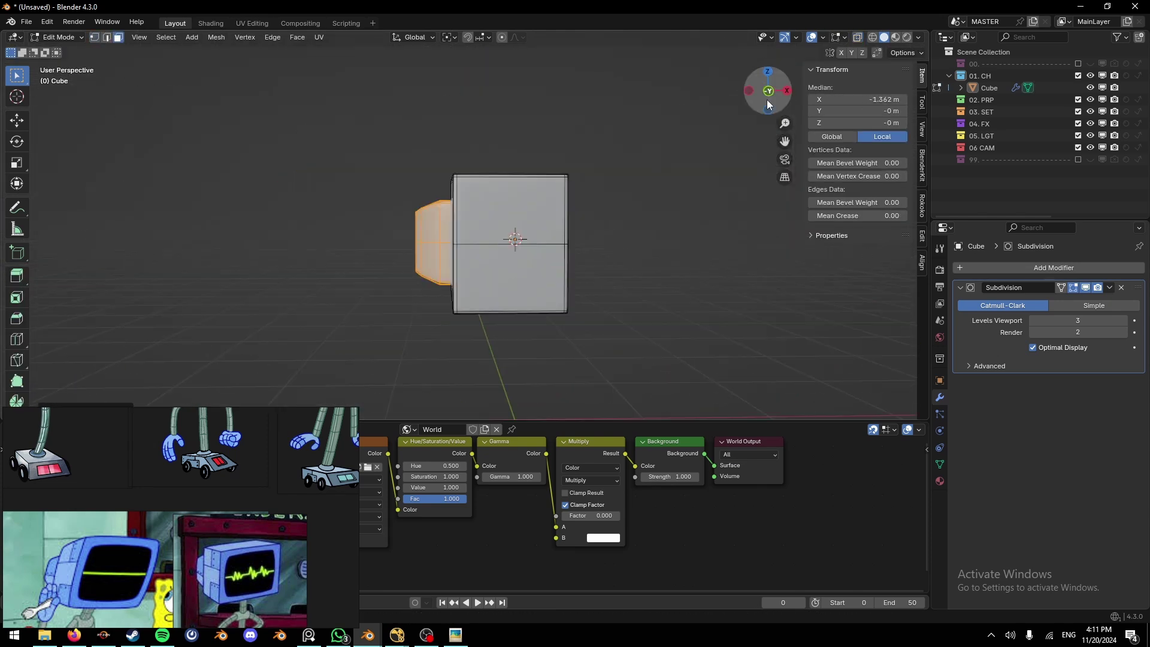
left_click(767, 96)
key("Tab")
middle_click_drag(573, 253, 634, 258)
Step: Select an edge loop on the rear box and move it along the X axis
key("Tab")
key("2")
left_click(445, 264, "alt")
key("x")
left_click(401, 264)
scroll(687, 232, "down", 4)
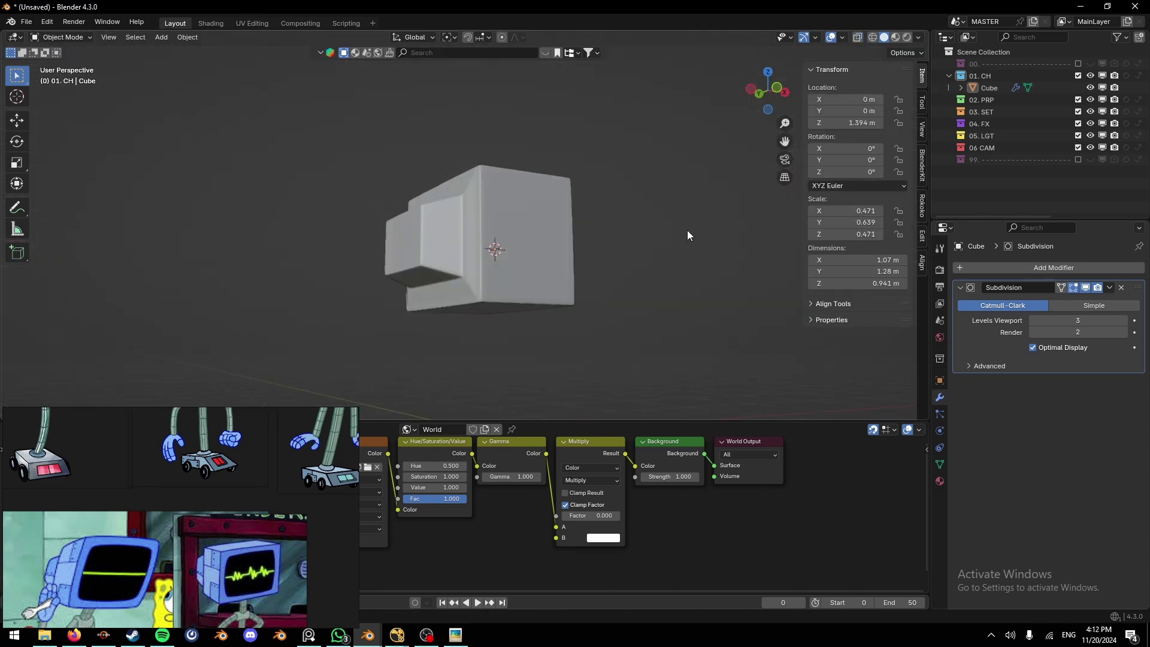
Step: Select the loop of faces bordering the screen inside the front frame
middle_click_drag(687, 233, 493, 264)
scroll(389, 264, "up", 4)
key("alt+z")
key("3")
key("alt+z")
left_click(433, 201, "alt")
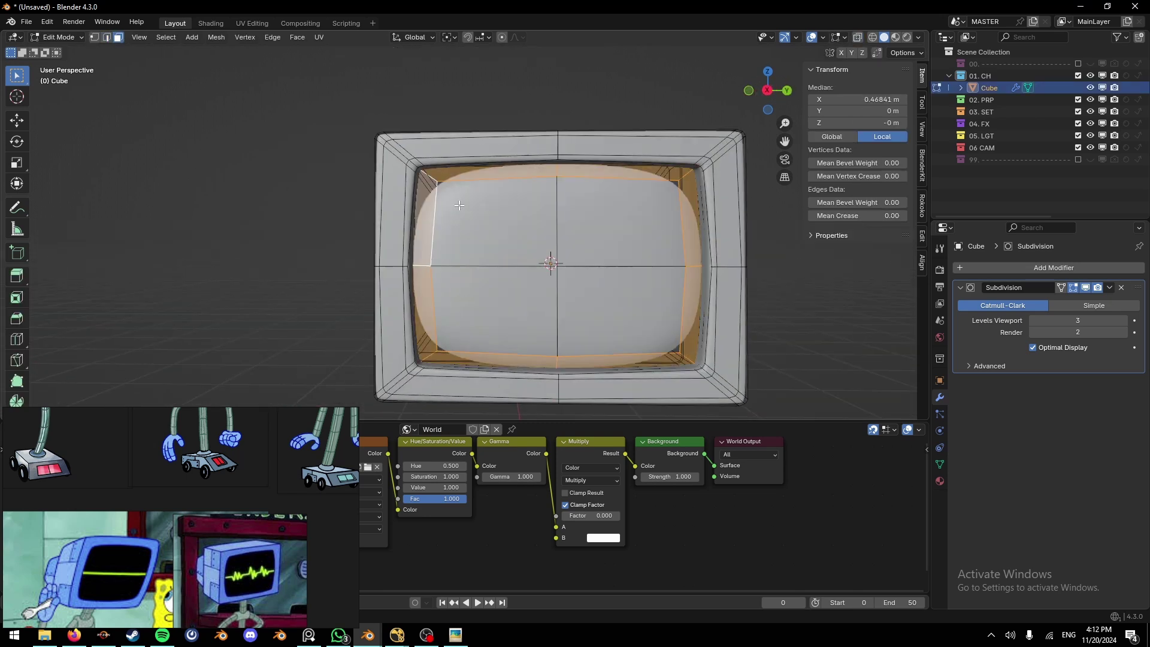
middle_click_drag(566, 216, 608, 258, "shift")
Step: Try a higher mean crease on the edge loop around the screen frame, and set it back to 0
key("2")
left_click(731, 218, "ctrl+alt")
left_click_drag(838, 215, 905, 215)
key("Tab")
right_click(529, 286)
mouse_move(431, 288)
middle_mouse_down()
mouse_move(530, 284)
mouse_move(419, 276)
middle_mouse_up()
key("Tab")
left_click_drag(850, 215, 784, 215)
Step: Try adding two vertical loop cuts on either side of the screen's centre and scaling them along Y
middle_click_drag(612, 186, 642, 225)
key("ctrl+r")
left_click(457, 240)
key("ctrl+r")
left_click(577, 239)
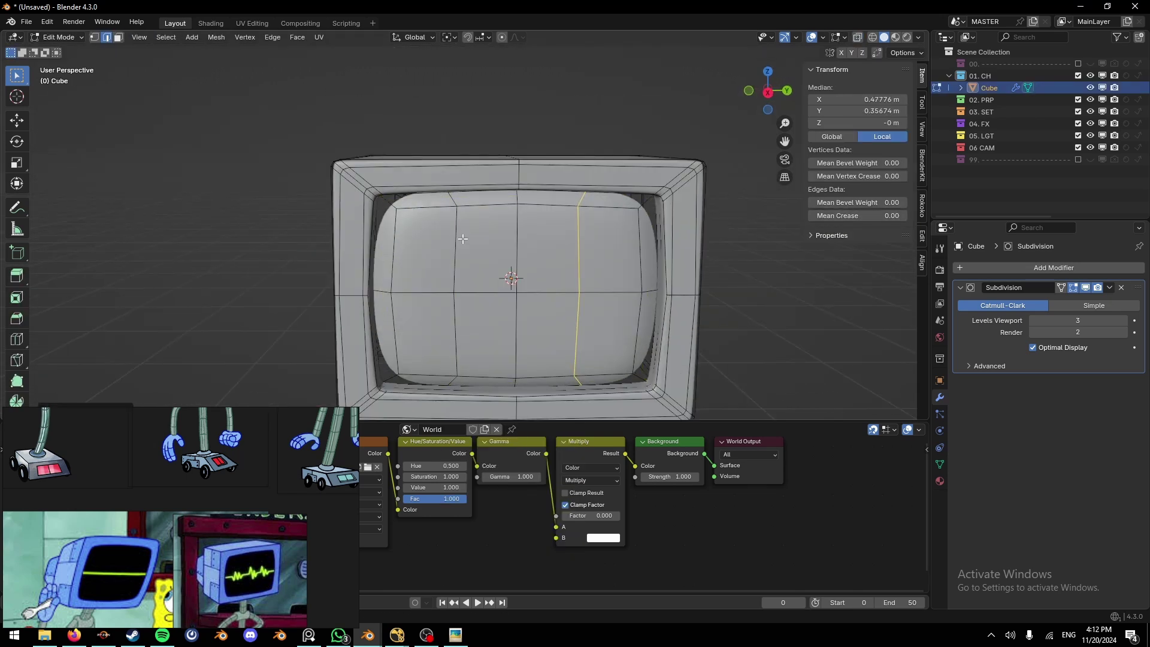
left_click(457, 240, "alt+shift")
key("s")
key("y")
left_click(383, 246)
key("z")
left_click(752, 239)
middle_click_drag(752, 240, 742, 238)
Step: Select the vertices along the screen's perimeter and scale them together
key("3")
left_click(444, 245)
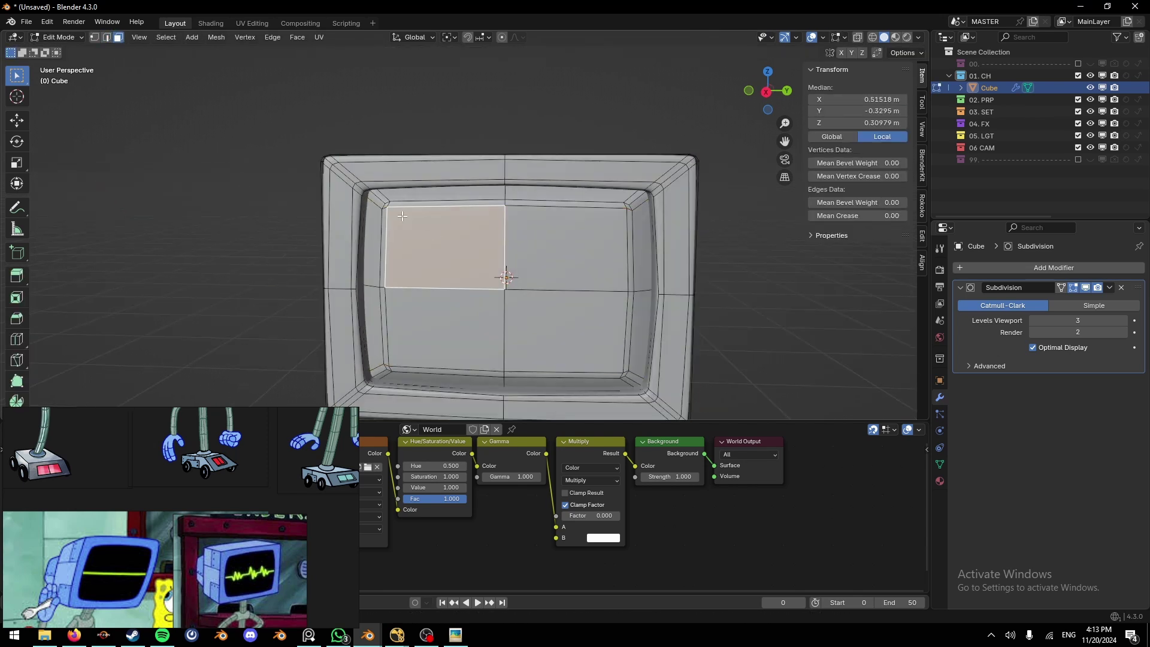
key("1")
left_click(386, 206)
left_click(629, 298, "ctrl")
left_click(624, 373, "shift")
left_click(388, 368, "shift")
left_click(384, 287, "shift")
key("s")
left_click(610, 301)
middle_click_drag(455, 264, 472, 248)
left_click(650, 225, "alt")
key("s")
right_click(519, 352)
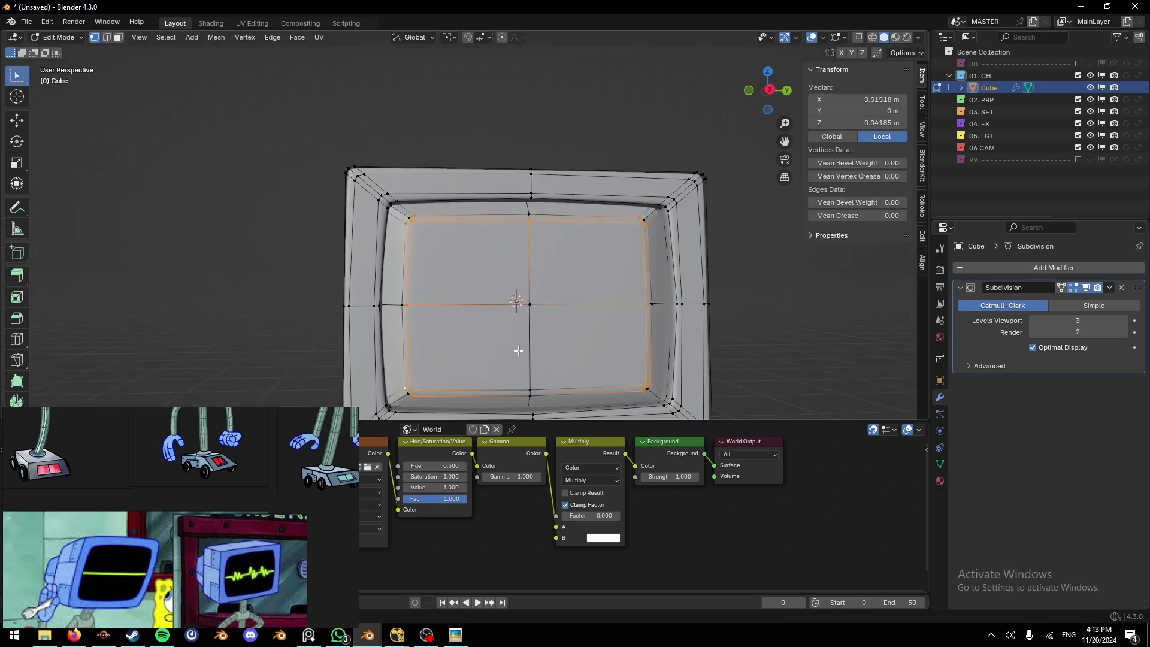
Step: Select the edge loop around the screen's outer border and scale it
middle_click_drag(516, 352, 541, 264, "shift")
key("2")
left_click(520, 262, "alt")
left_click(635, 129, "alt")
key("s")
left_click(746, 177)
Step: Inset the screen's faces to form a smaller rectangle in the middle of the screen
key("3")
left_click(497, 180)
key("s")
left_click(630, 225)
Step: Select the vertices at the screen's upper and lower corners and scale them along the Y axis
middle_click_drag(605, 222, 594, 237)
key("1")
left_click(412, 169)
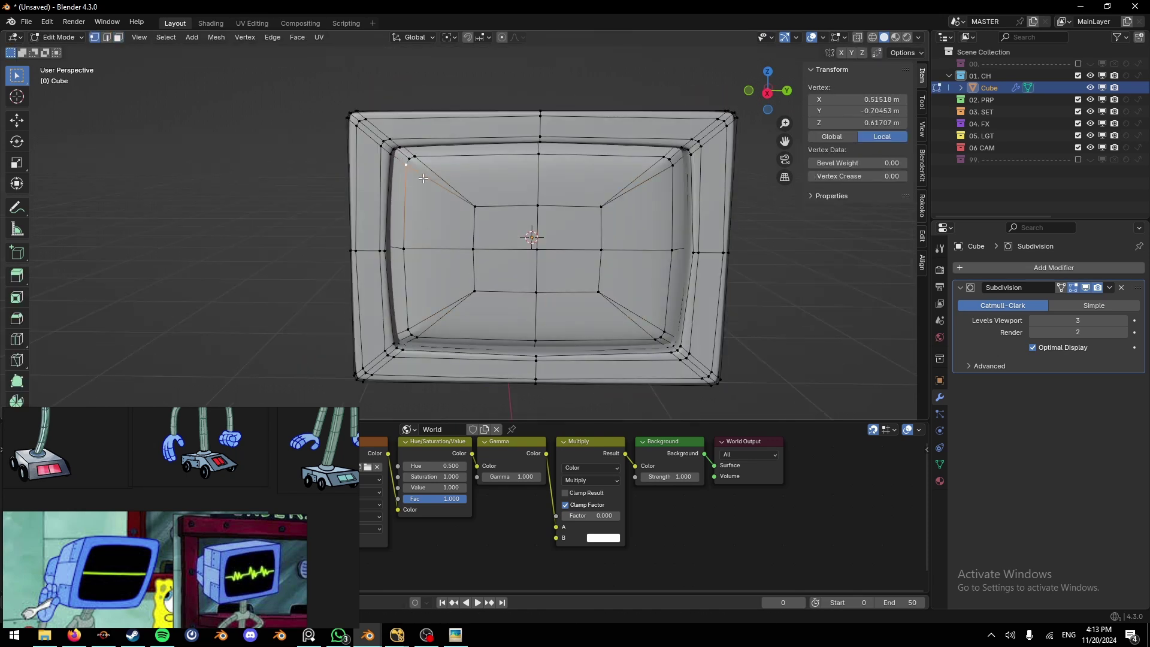
left_click(416, 337, "shift")
key("s")
key("y")
left_click(479, 293)
Step: Scale the vertices on the screen's side edges along Z and move them along the X axis
left_click(406, 165)
key("s")
key("z")
left_click(636, 211)
middle_click_drag(471, 194, 507, 239)
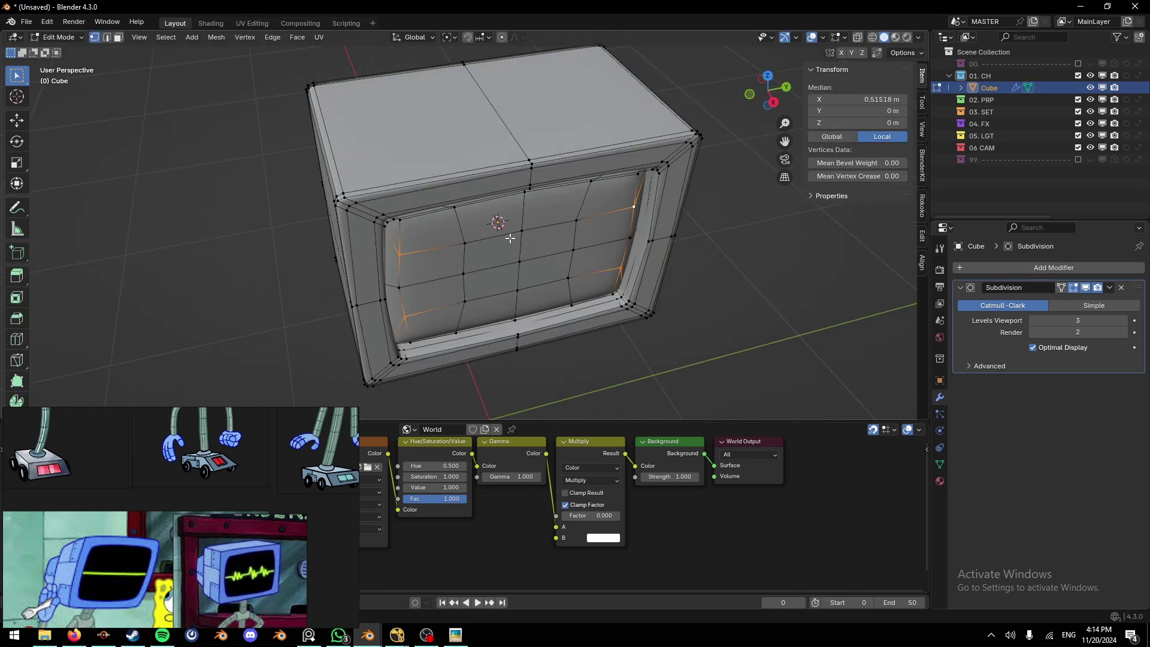
key("g")
key("x")
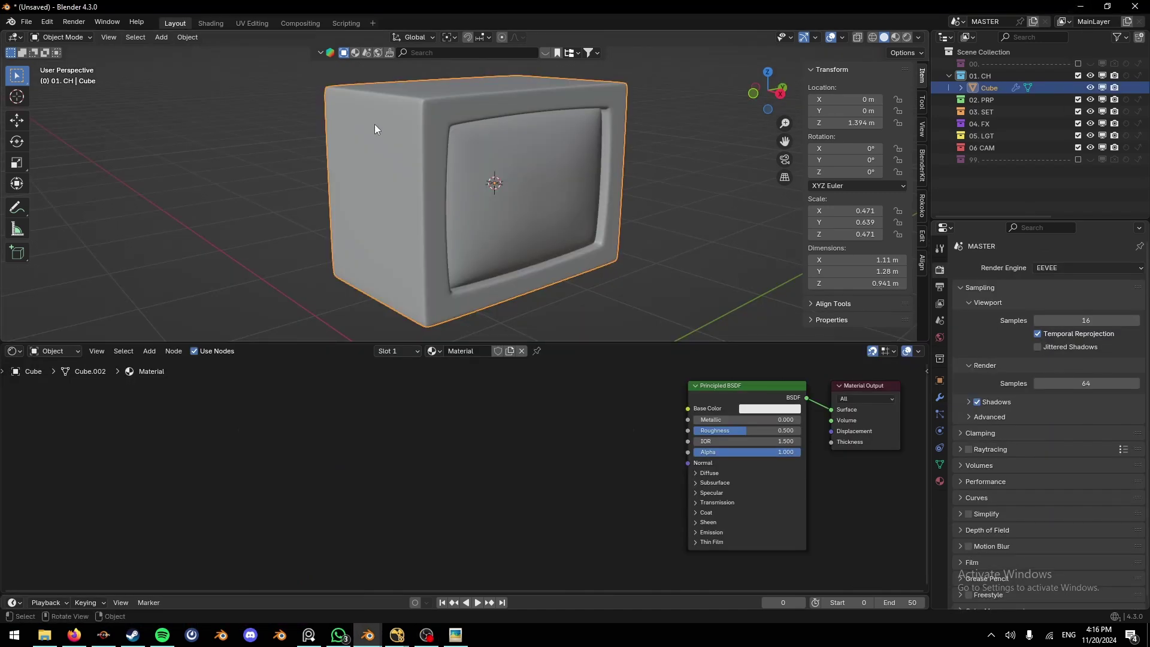
Step: Rename the monitor's material baseMaterial and display the viewport in rendered shading
middle_click_drag(371, 132, 427, 199)
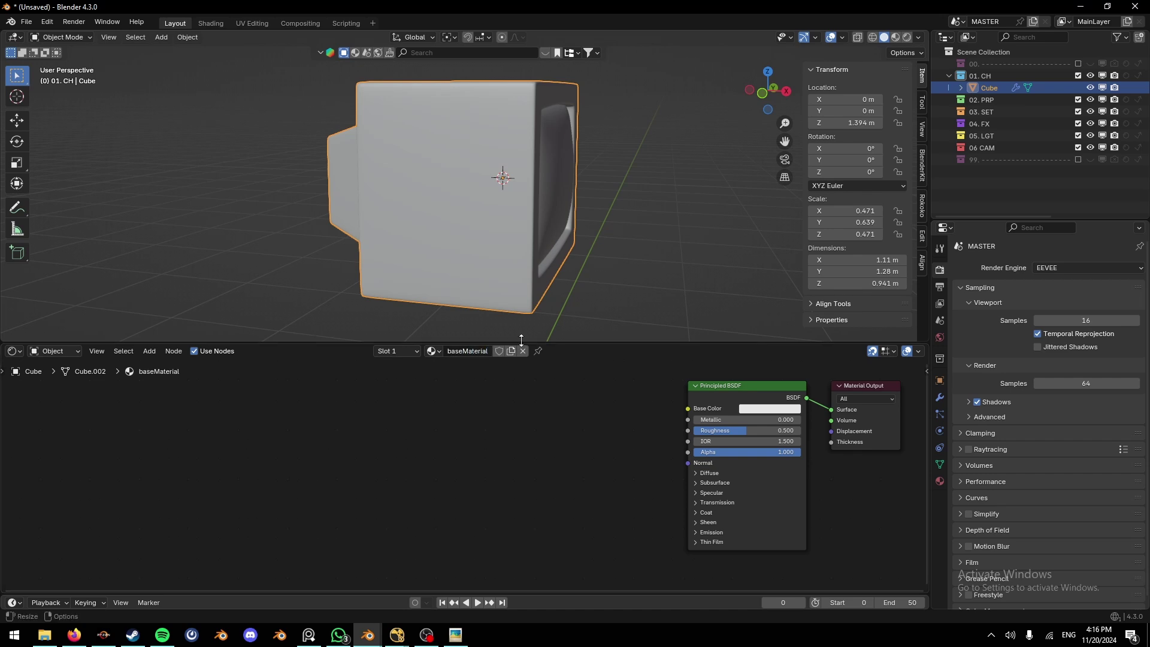
mouse_move(545, 239)
middle_mouse_down()
mouse_move(658, 225)
mouse_move(638, 221)
middle_mouse_up()
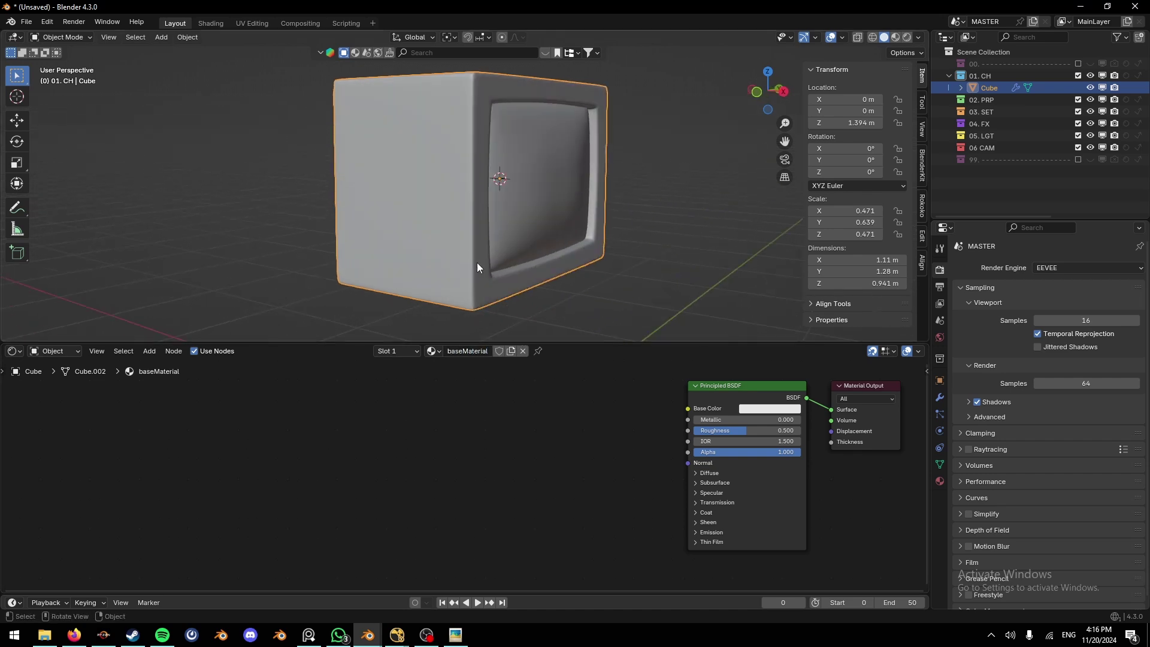
key("z")
left_click(468, 180)
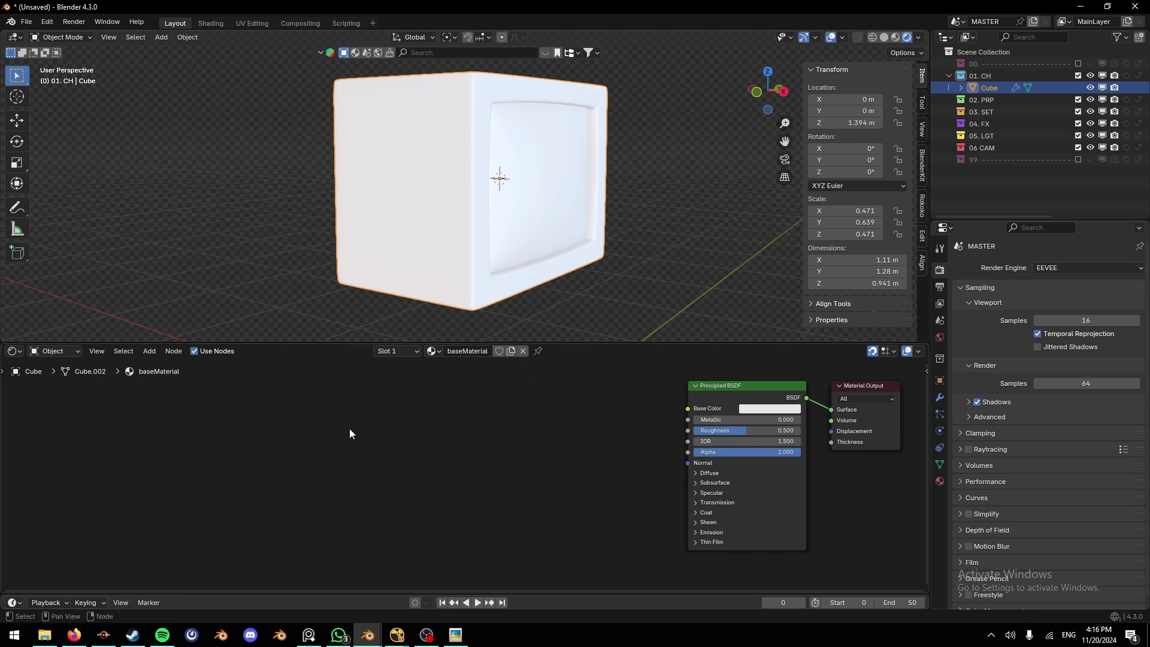
Step: Switch to the file explorer and open the project folder PORTO - Spongebob Squarepants
key("alt+Tab")
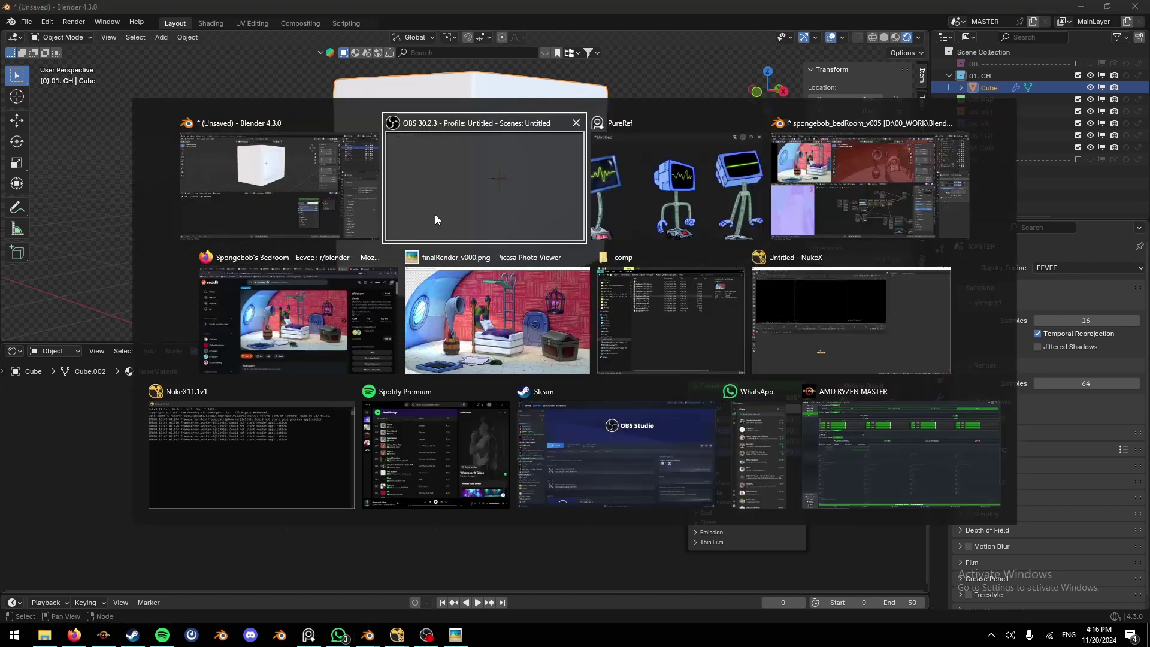
left_click(819, 212)
key("alt+Tab")
left_click(476, 218)
key("alt+Tab")
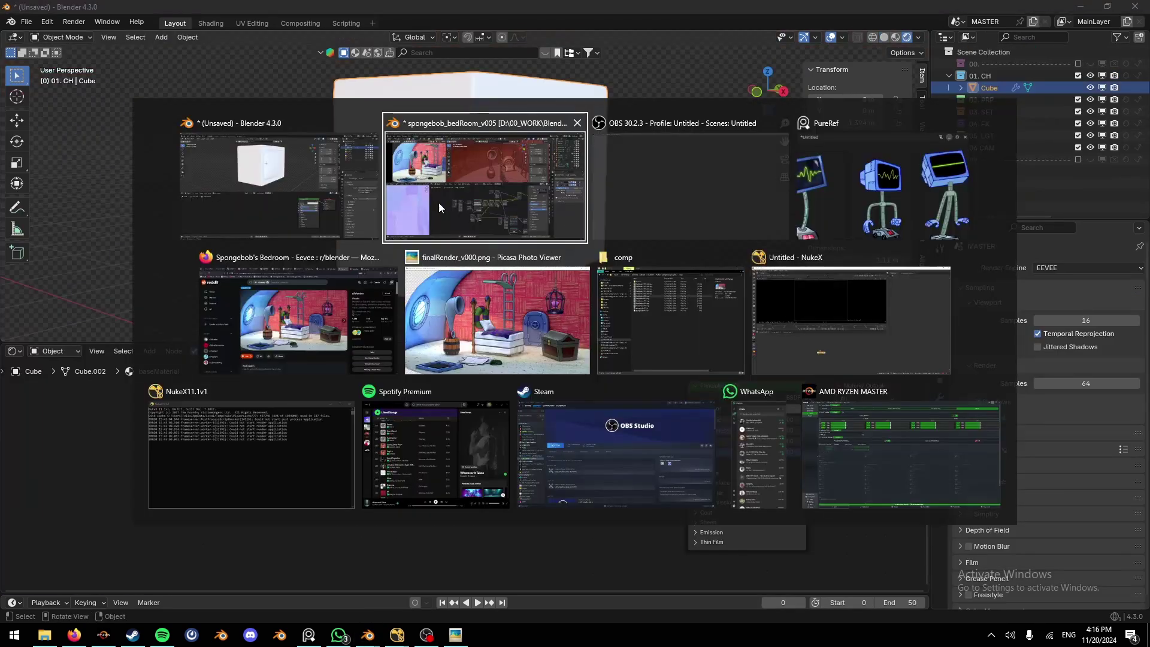
left_click(651, 296)
left_click(729, 100)
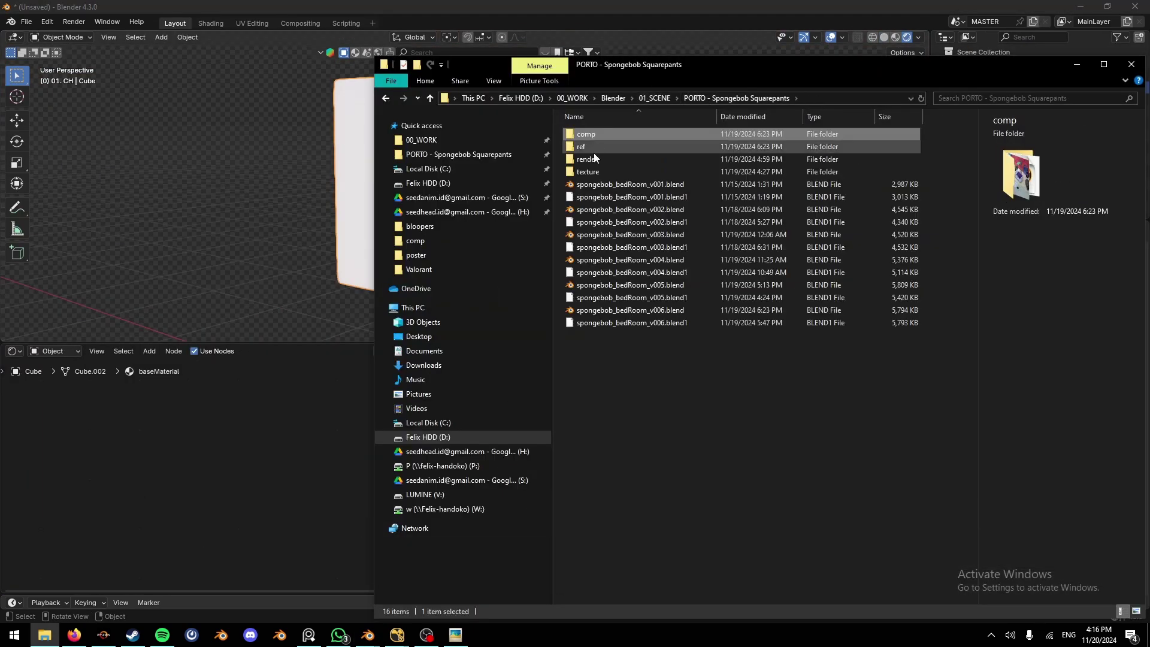
Step: Open the prompt ref folder inside the texture folder and display its images as large thumbnails
double_click(593, 171)
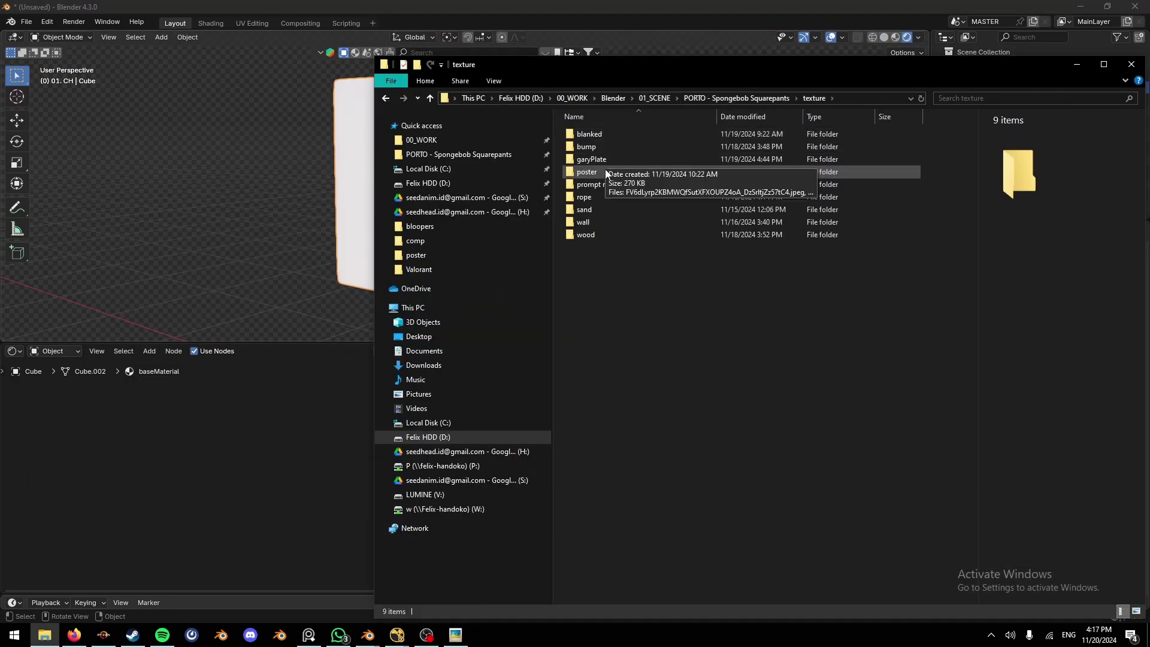
double_click(605, 173)
key("alt+Left")
double_click(603, 186)
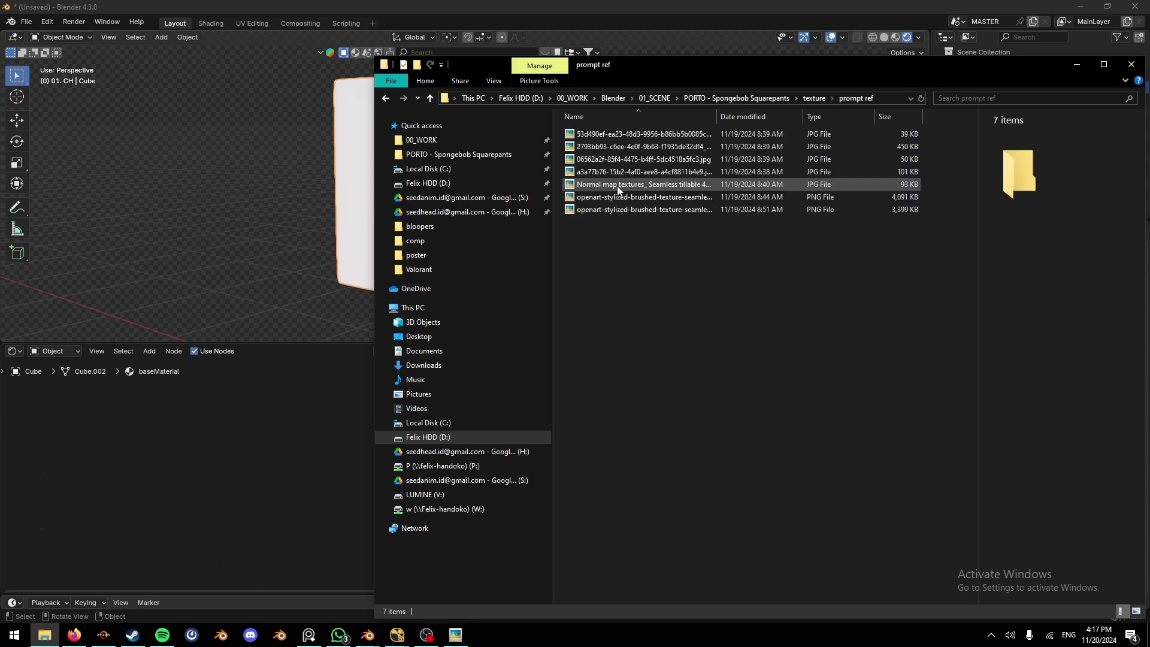
left_click(1136, 611)
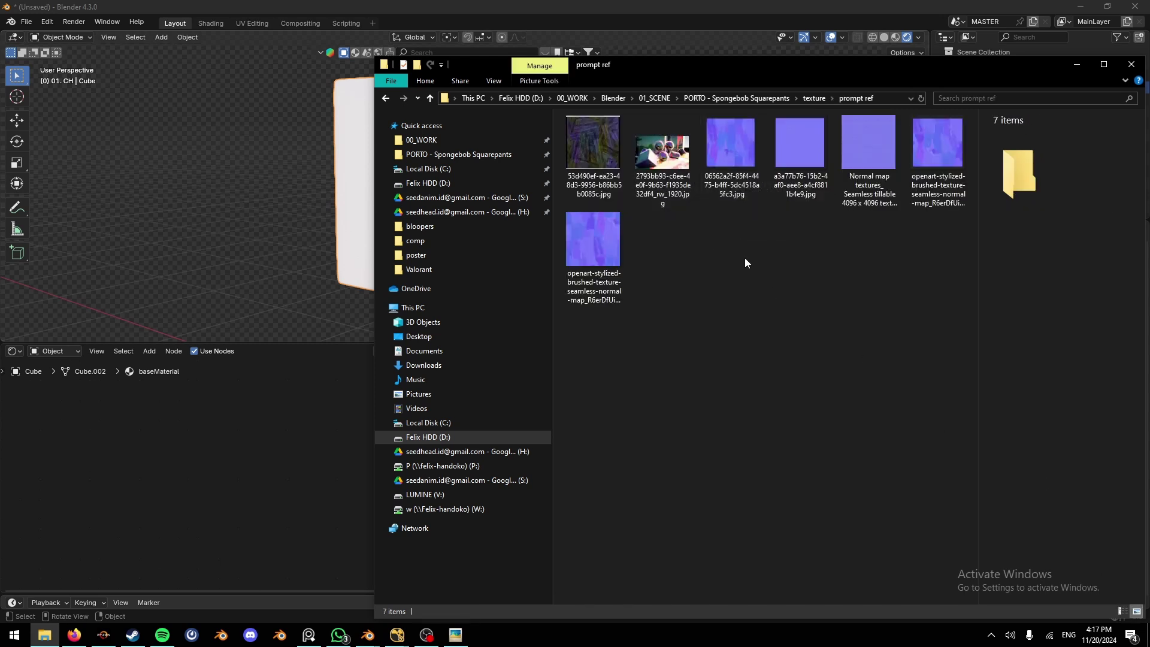
Step: Preview the purple-blue normal map images in the prompt ref folder, including the openart stylized brushed texture
double_click(731, 143)
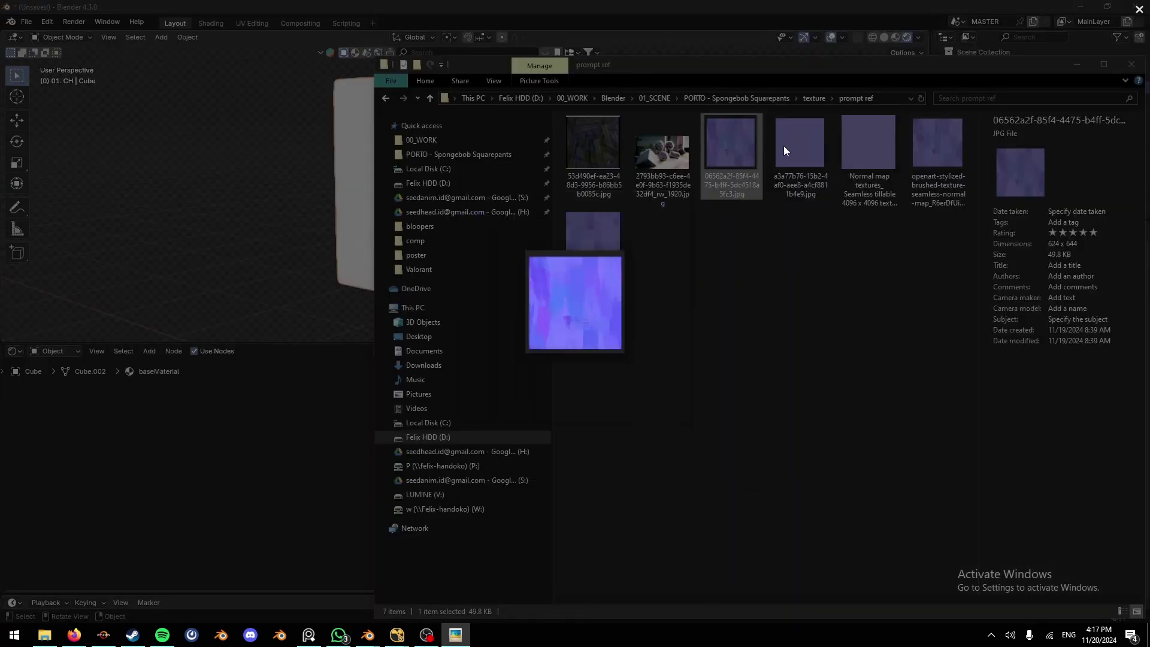
left_click(784, 150)
double_click(611, 247)
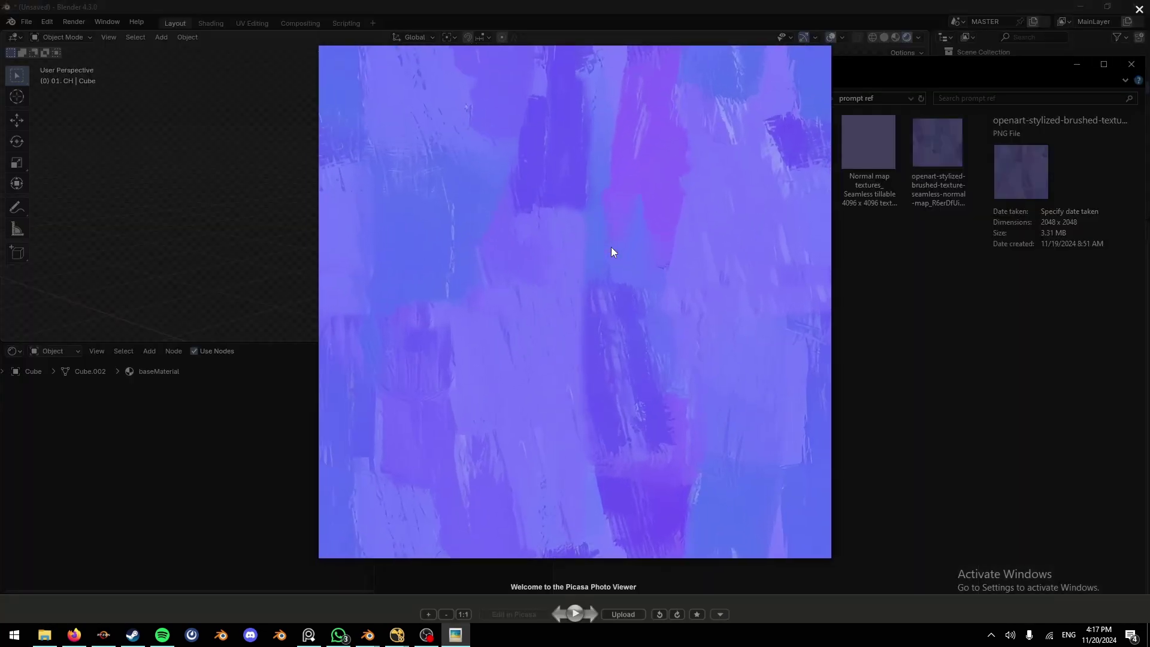
key("Escape")
Step: Bring the openart stylized brushed texture into the baseMaterial node graph and connect its Color to the Principled BSDF's Base Color
left_click_drag(588, 254, 286, 441)
left_click(293, 404)
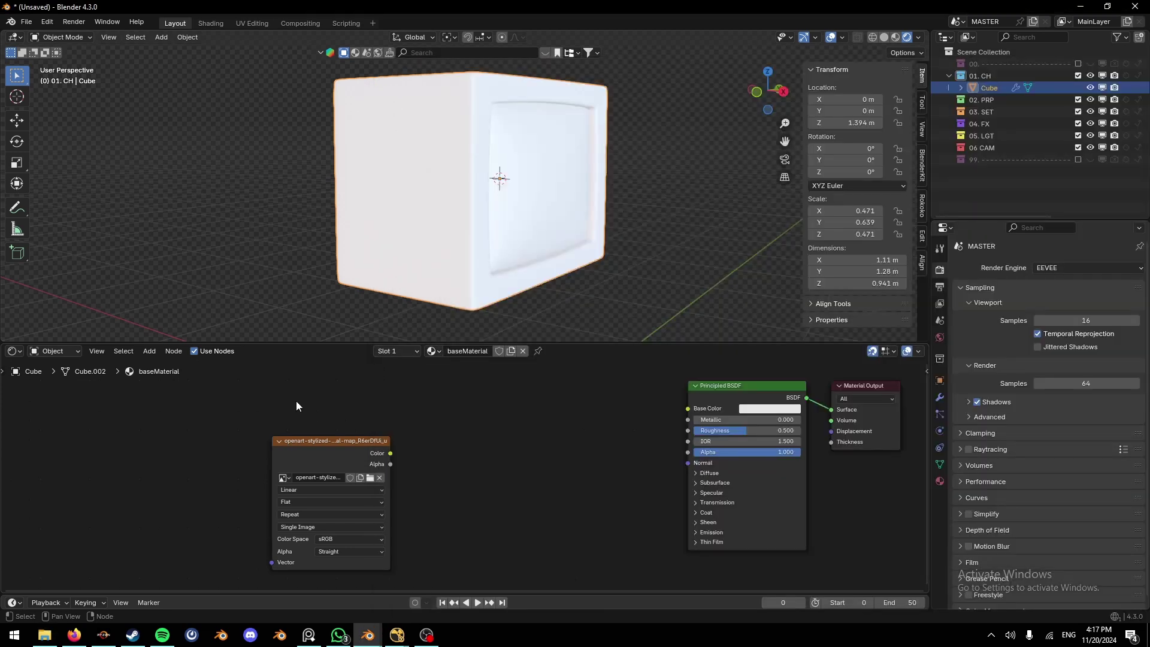
left_click_drag(317, 449, 323, 434)
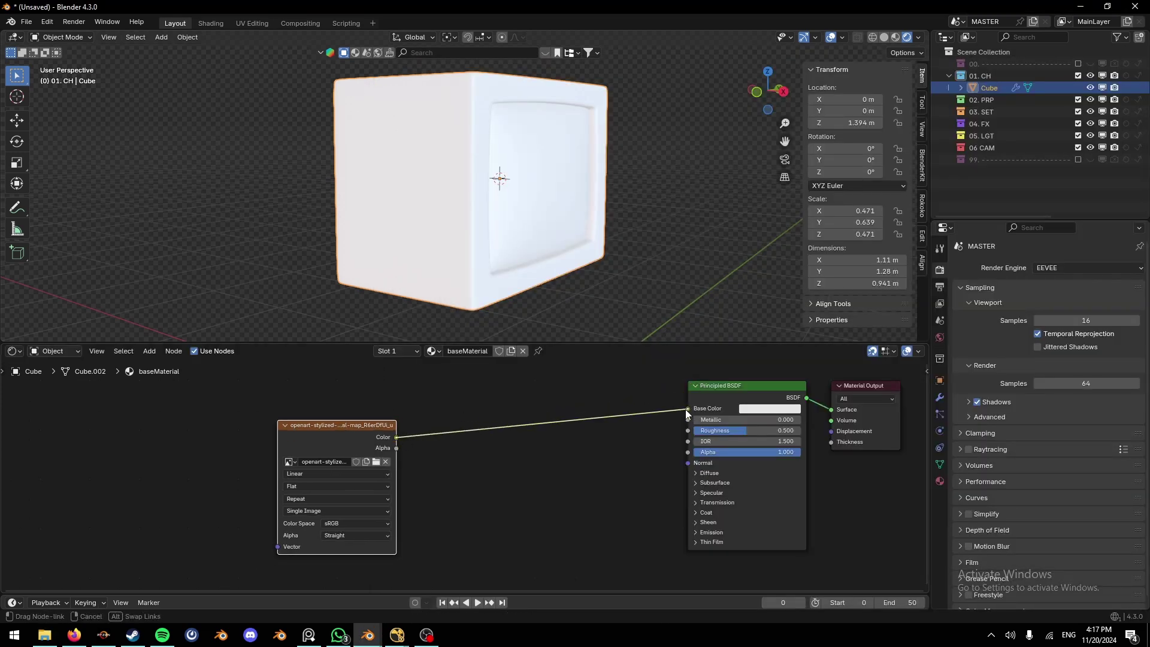
left_click_drag(685, 408, 685, 409)
middle_click_drag(488, 288, 551, 205)
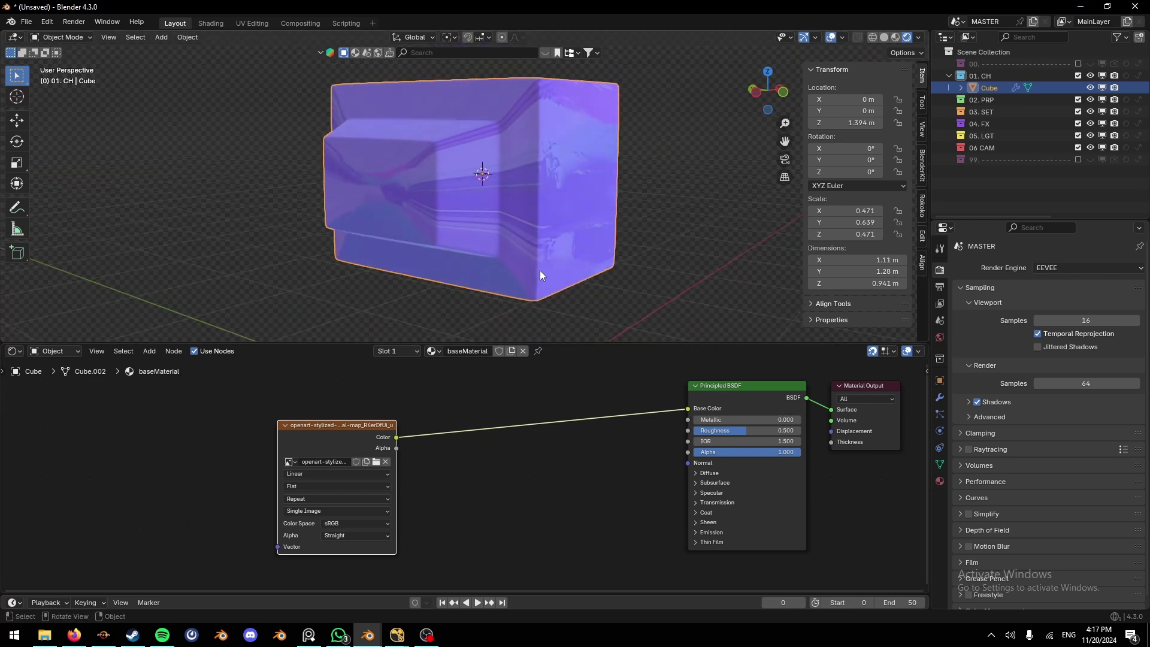
middle_click_drag(540, 276, 397, 426)
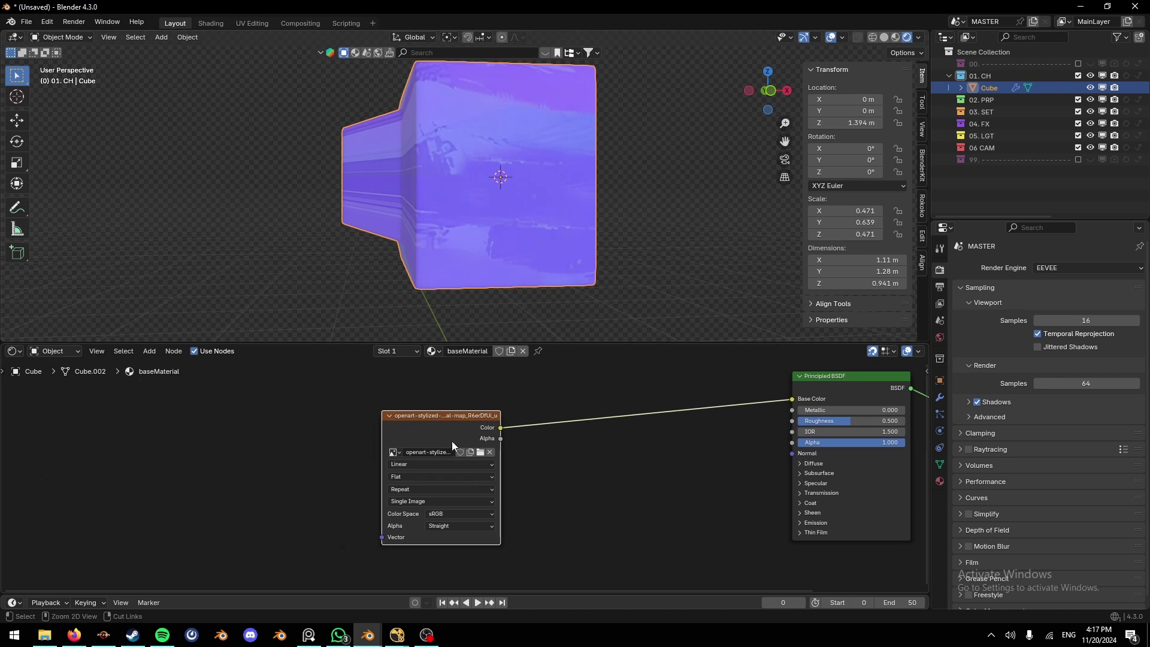
key("ctrl+t")
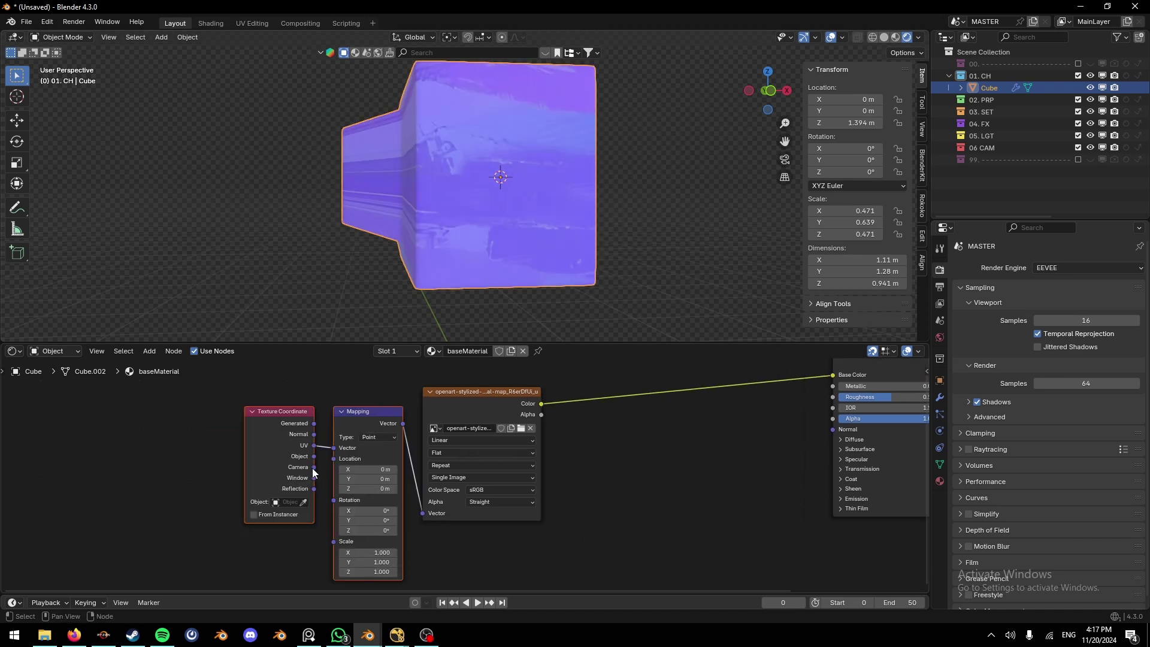
left_click_drag(314, 455, 331, 447)
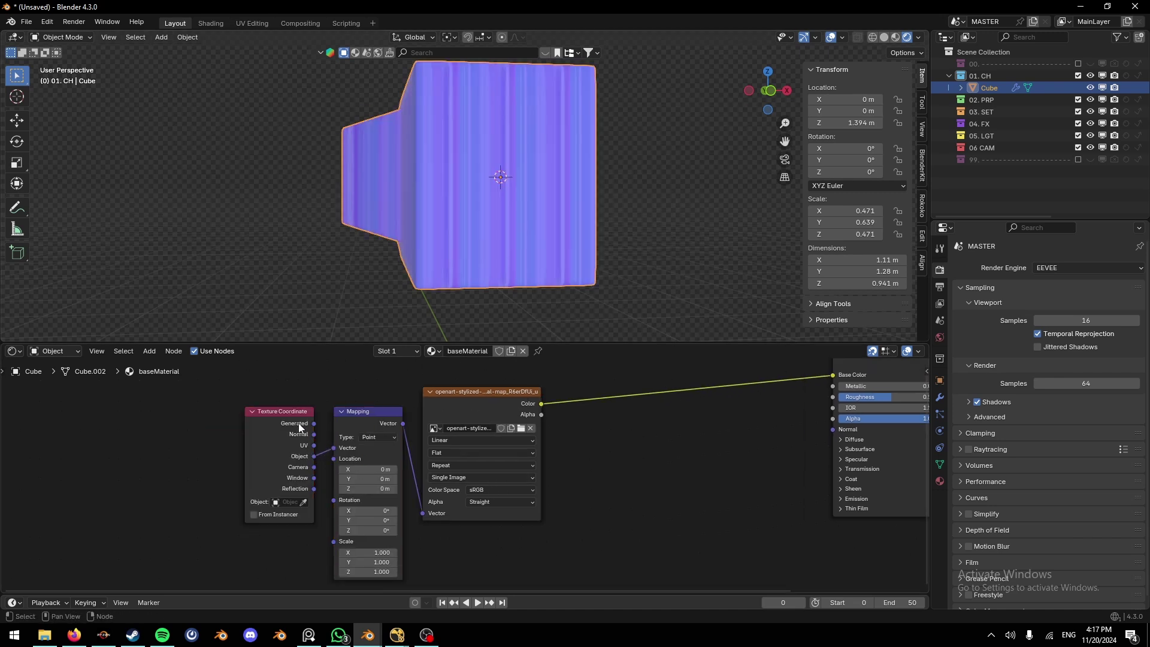
left_click_drag(276, 389, 379, 418)
key("x")
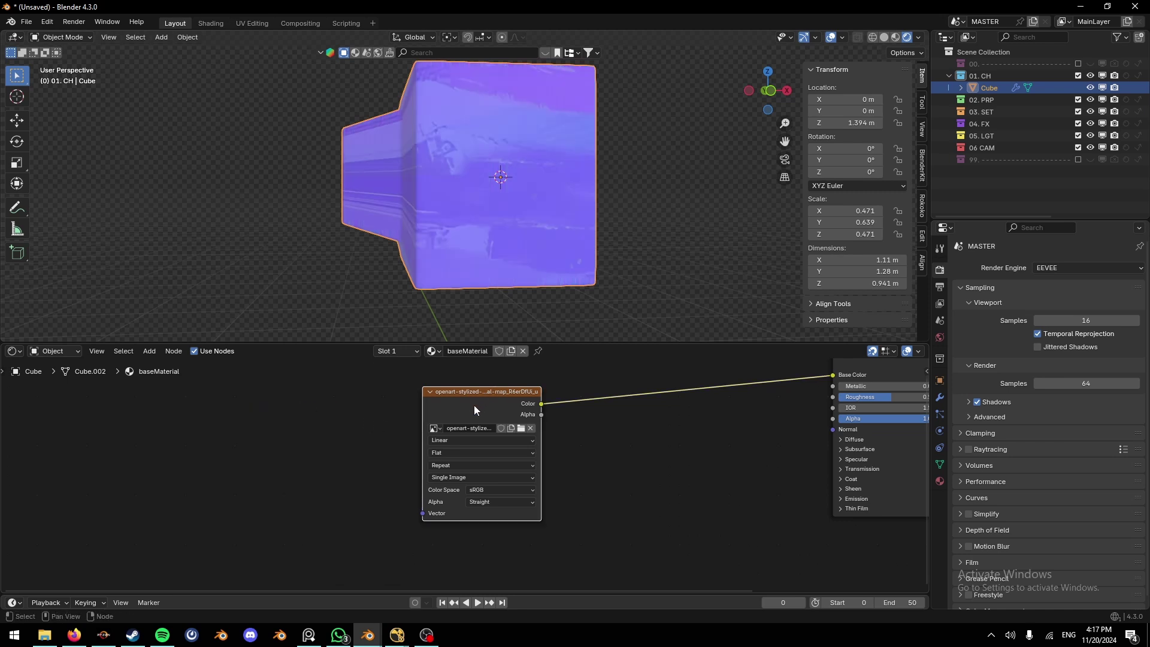
Step: Add Texture Coordinate and Mapping nodes to the image texture and feed the mapping from the Object coordinates
key("ctrl+t")
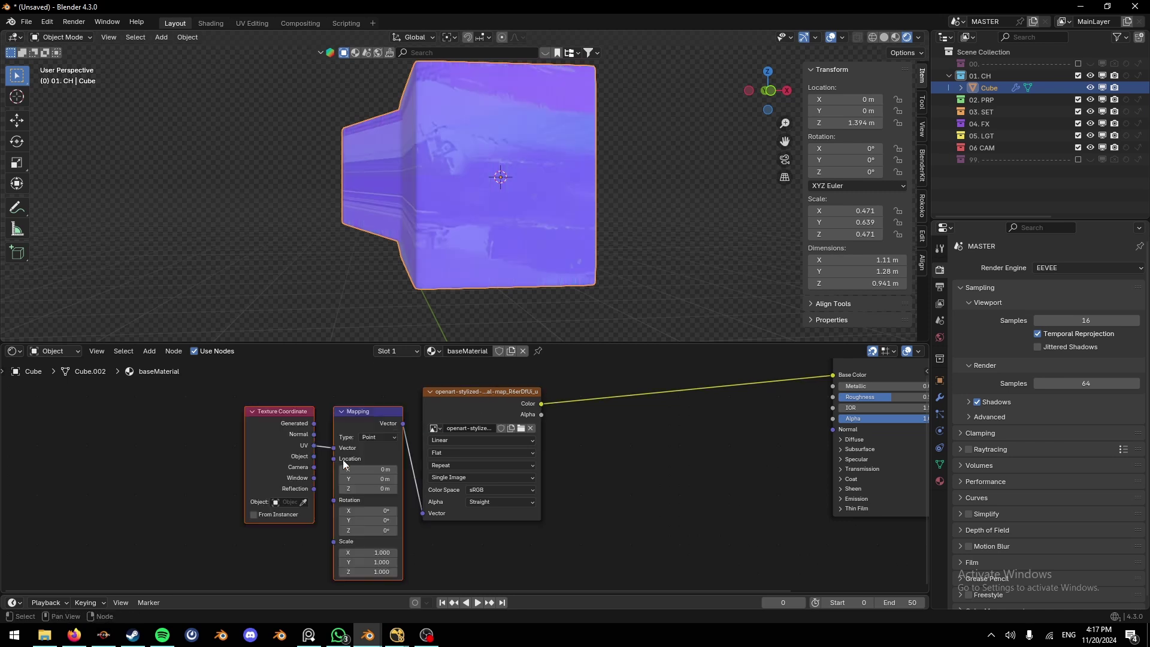
left_click_drag(314, 456, 334, 448)
mouse_move(429, 264)
middle_mouse_down()
mouse_move(457, 42)
mouse_move(486, 319)
mouse_move(448, 272)
middle_mouse_up()
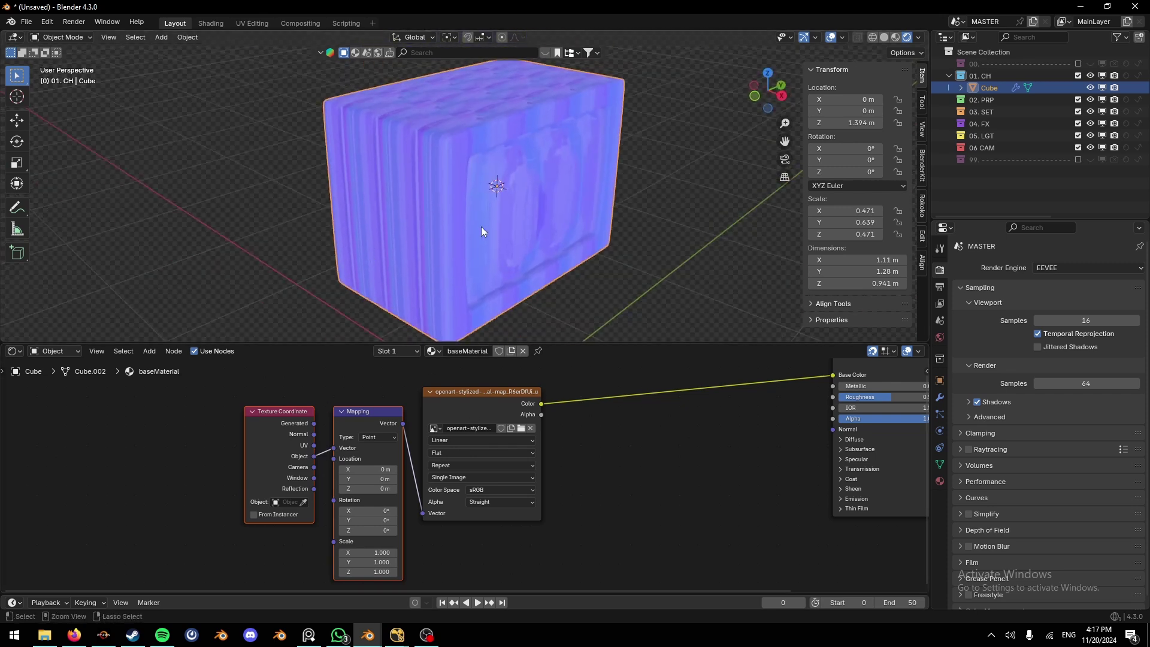
Step: Apply the monitor's scale and feed the Mapping node from the UV coordinates instead
key("ctrl+a")
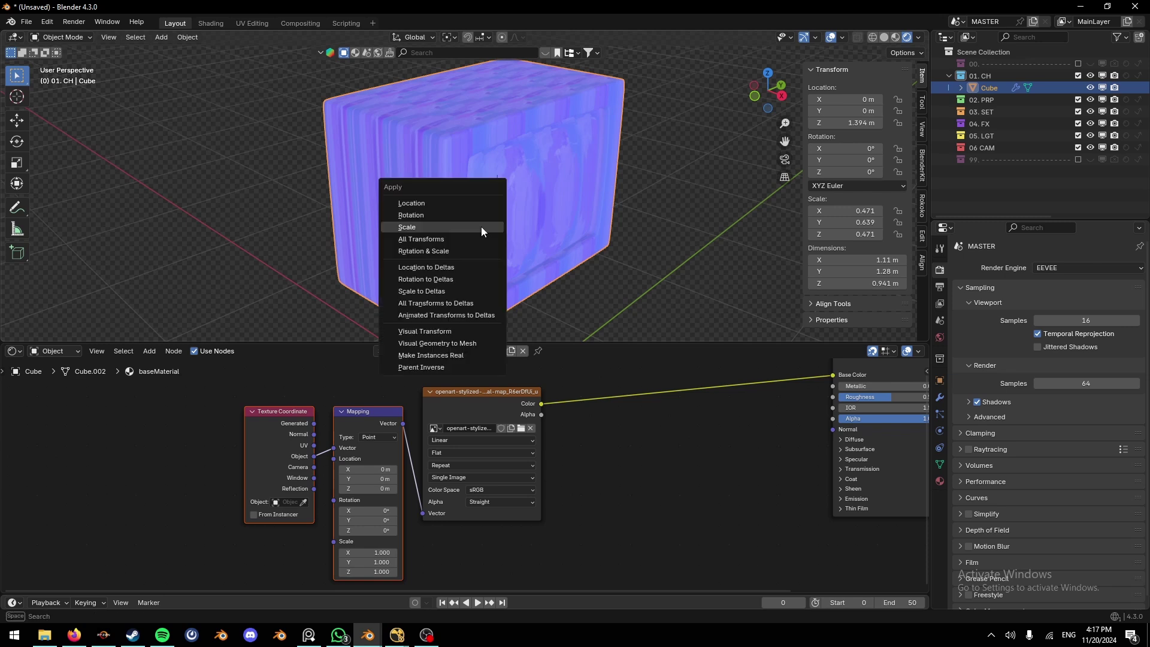
left_click(483, 231)
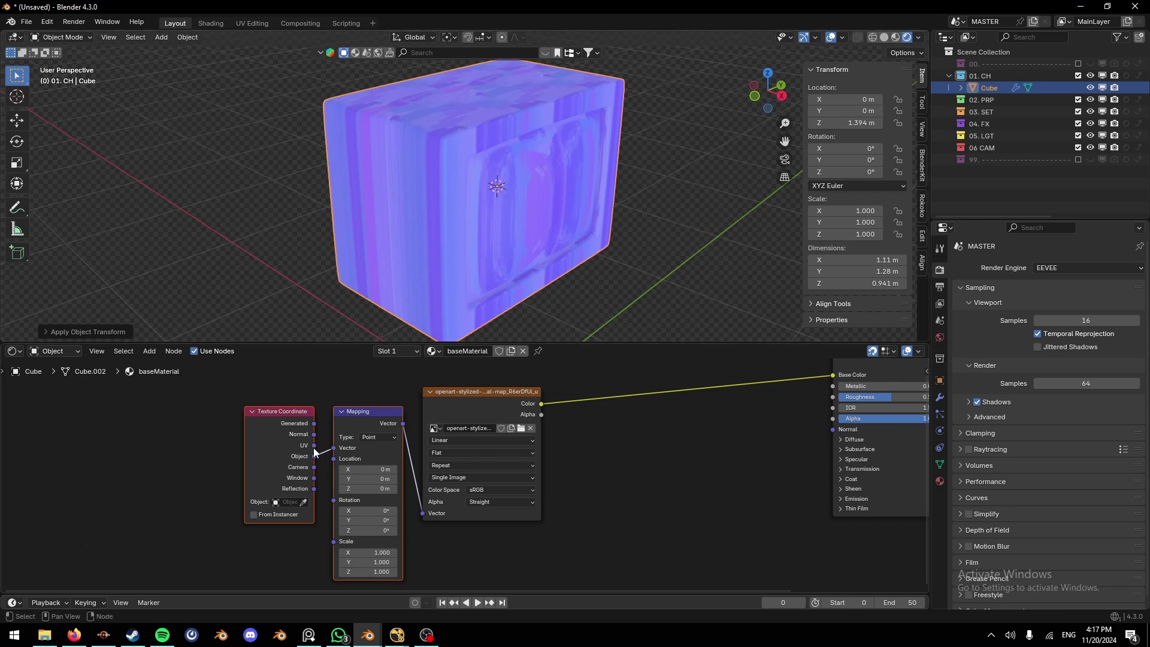
left_click_drag(314, 446, 333, 448)
Step: Unwrap all of the monitor's faces with Smart UV Project, using a 66° angle limit, and return to Object Mode
middle_click_drag(438, 257, 500, 229)
key("Tab")
key("a")
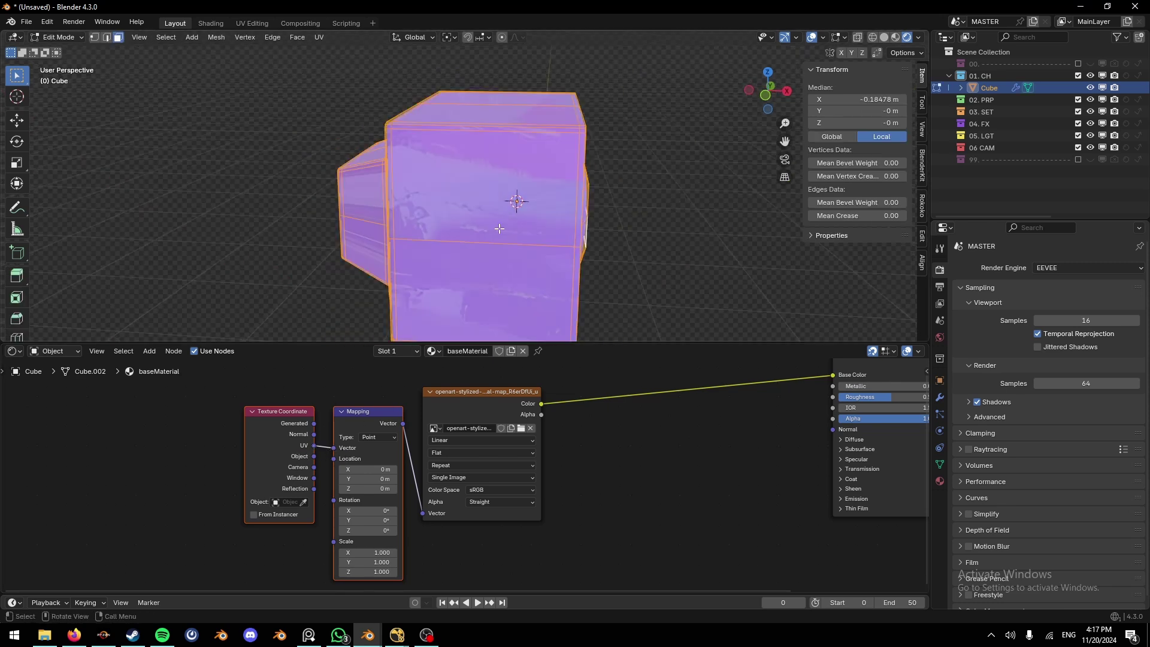
right_click(499, 228)
mouse_move(485, 320)
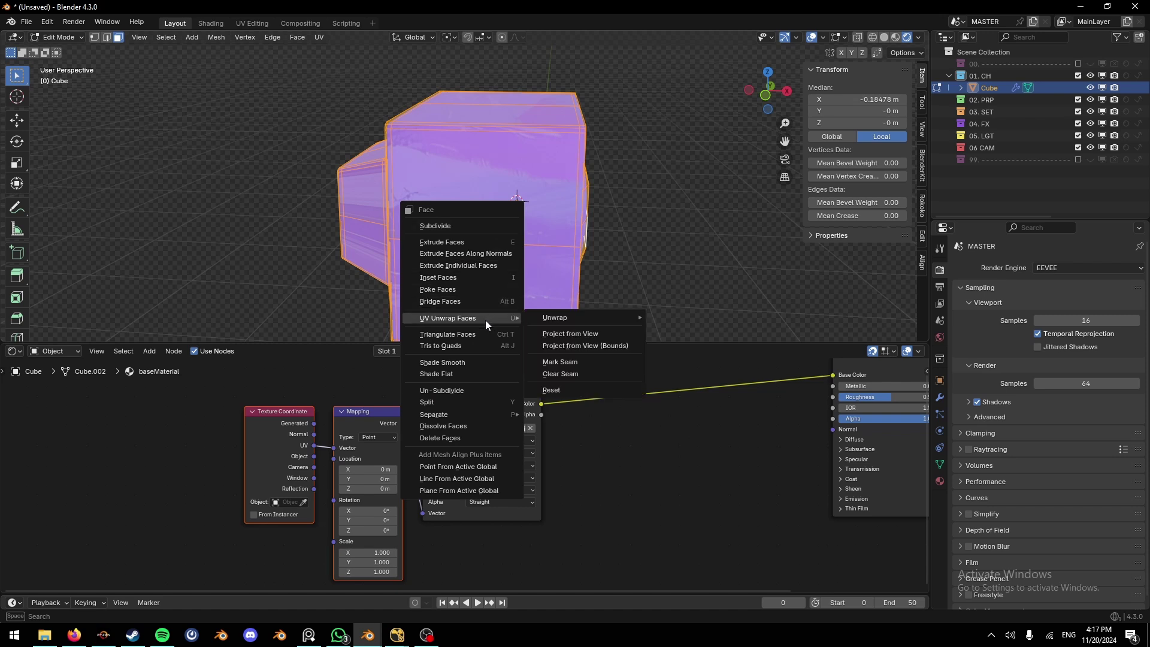
mouse_move(545, 321)
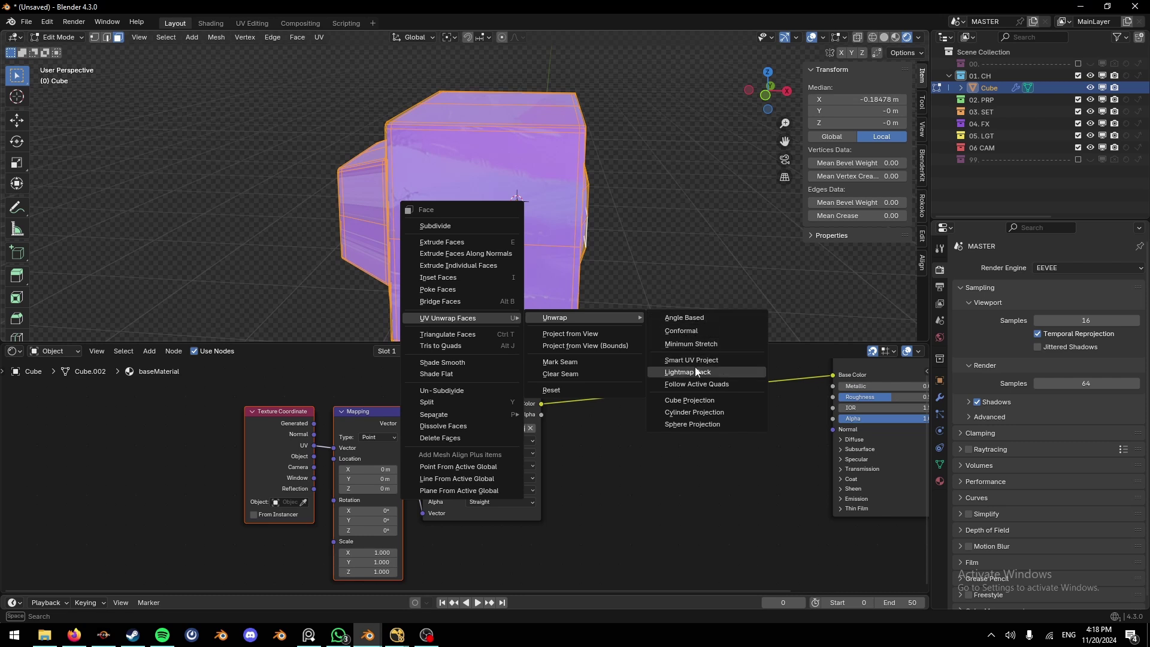
left_click(726, 362)
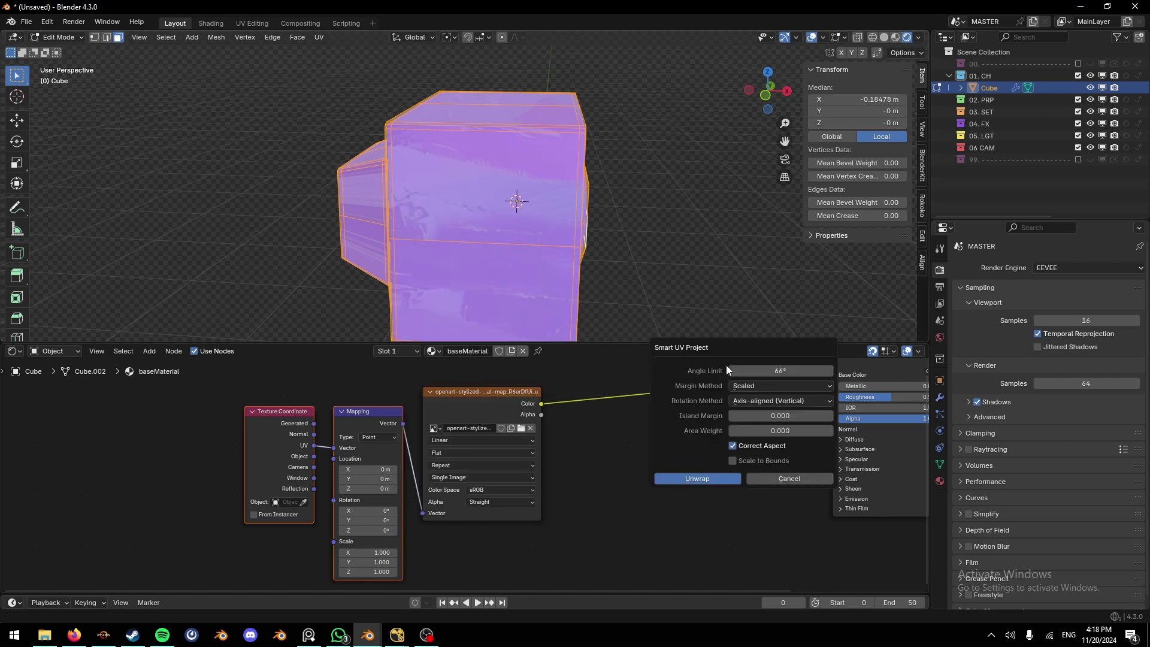
left_click(714, 480)
middle_click_drag(653, 281, 603, 276)
key("Tab")
Step: Shift the texture nodes to make room and add a Normal Map node between the image texture and the Principled BSDF
middle_click_drag(604, 436, 582, 422)
left_click_drag(289, 388, 447, 412)
key("g")
left_click(464, 419)
key("shift+a")
mouse_move(465, 418)
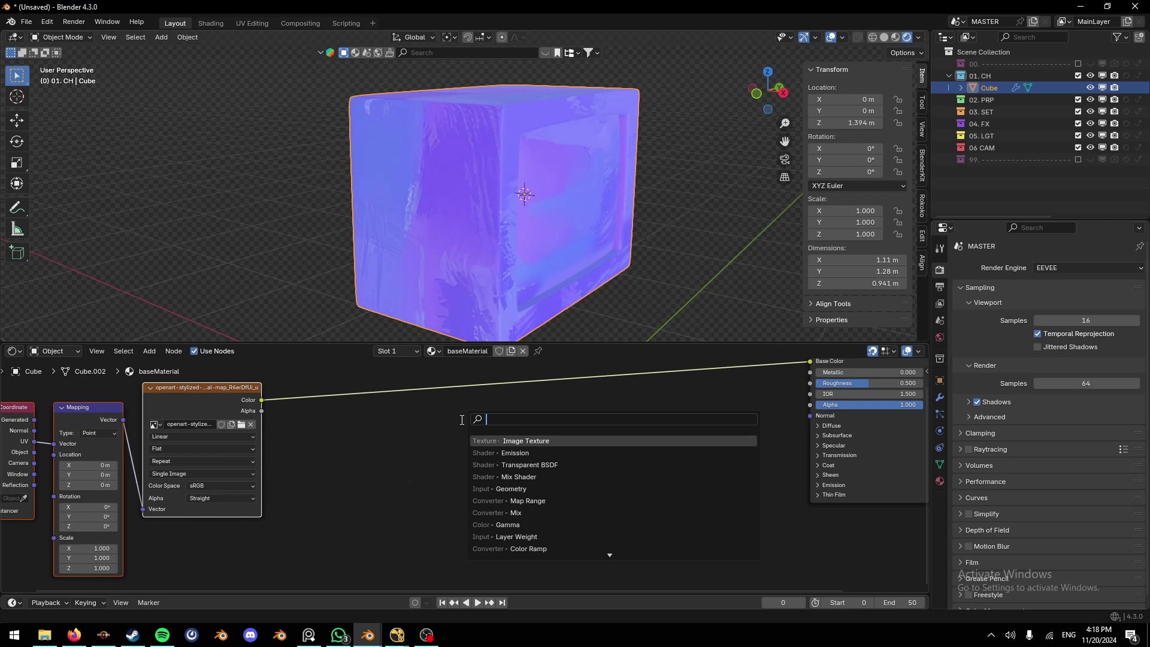
type("normal map")
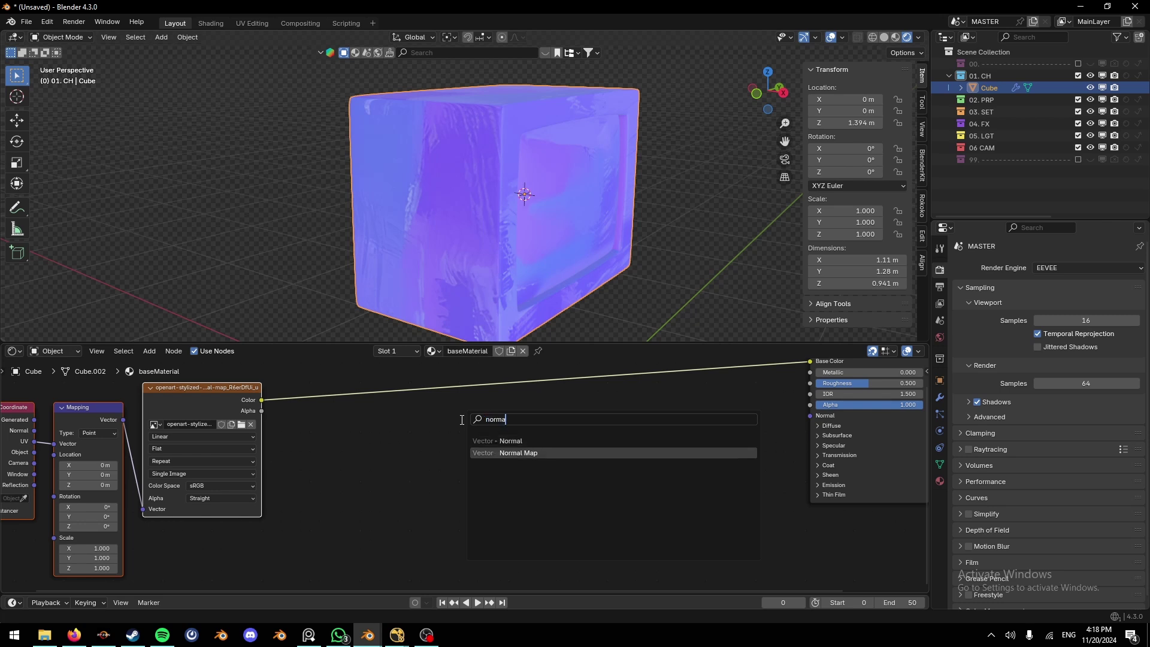
key("Return")
left_click(441, 410)
Step: Connect the image texture's Color to the Normal Map node and preview that node's output on the monitor
left_click_drag(261, 400, 439, 477)
left_click_drag(513, 429, 810, 415)
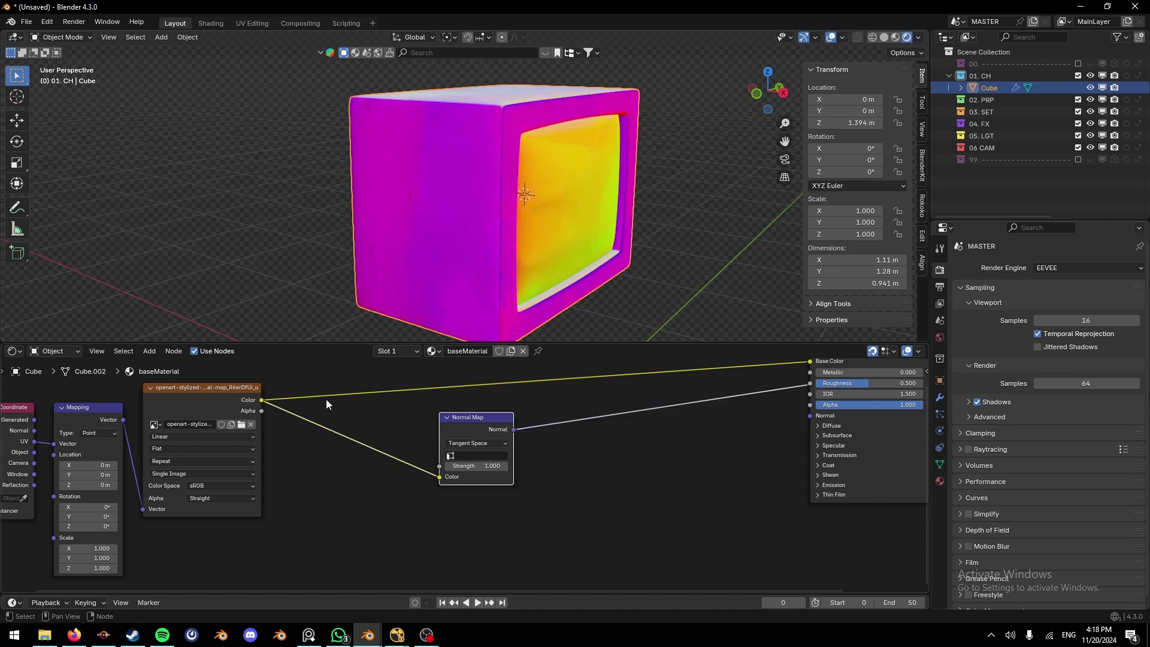
middle_click_drag(473, 252, 485, 300)
Step: Set the image texture's color space to Non-Color and move the node lower in the graph
left_click(225, 486)
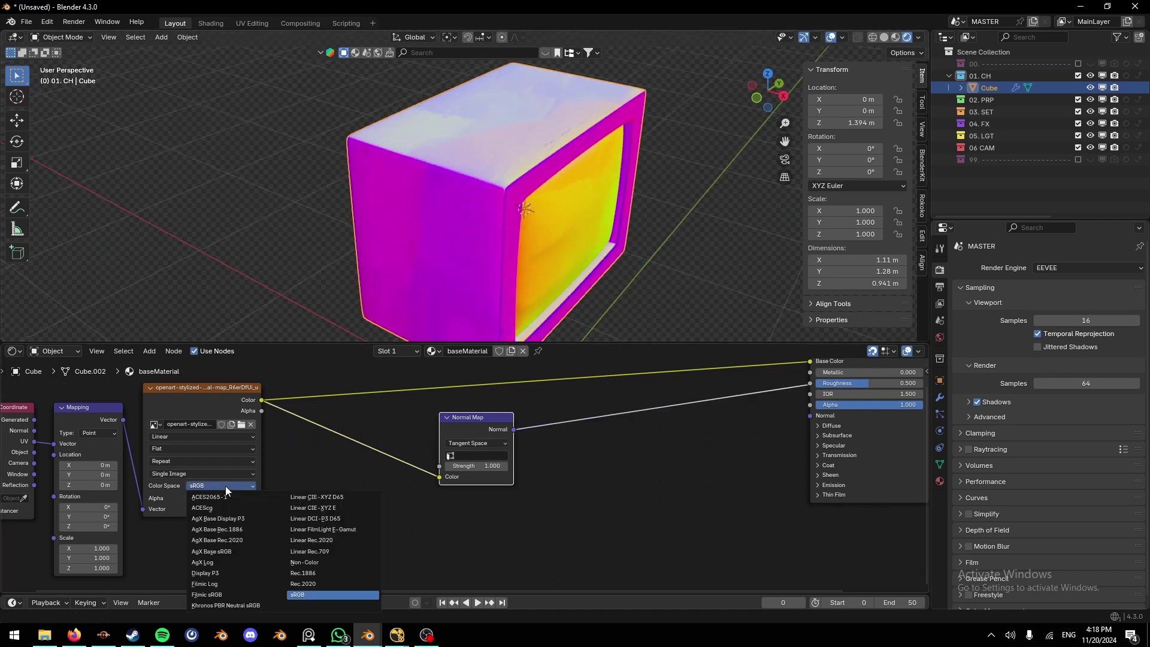
left_click(300, 565)
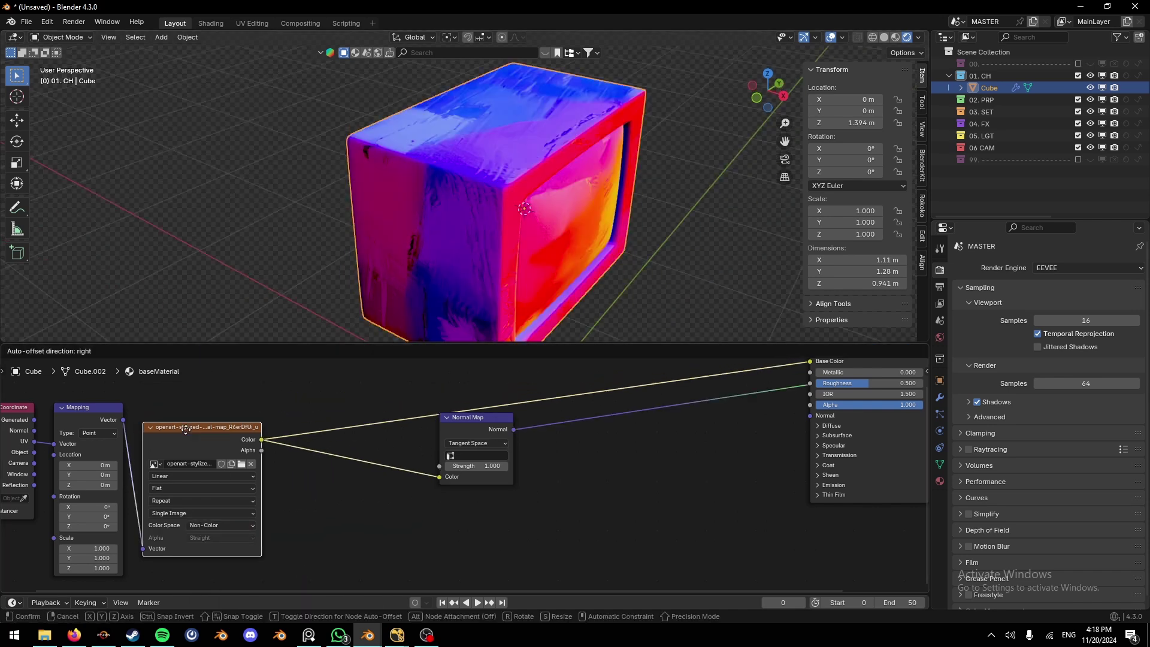
middle_click_drag(271, 433, 285, 444)
middle_click_drag(653, 444, 518, 477)
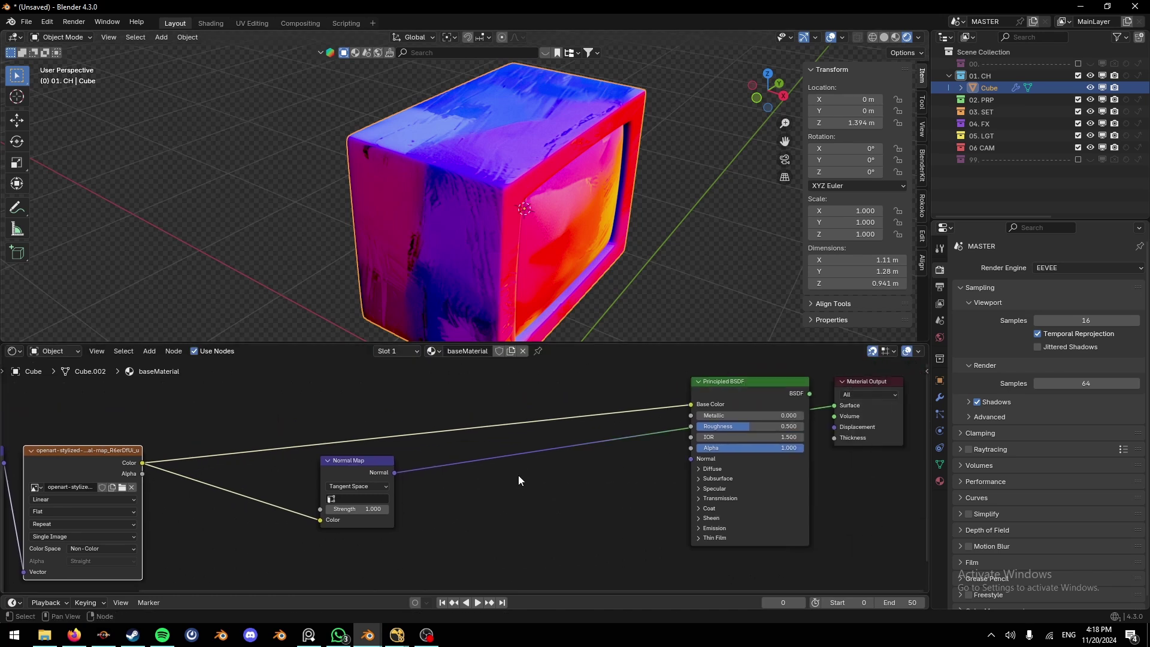
Step: Connect the Normal Map output to the Principled BSDF's Normal, unlink the image from Base Color, and display the Principled shader again
left_click_drag(394, 472, 692, 459)
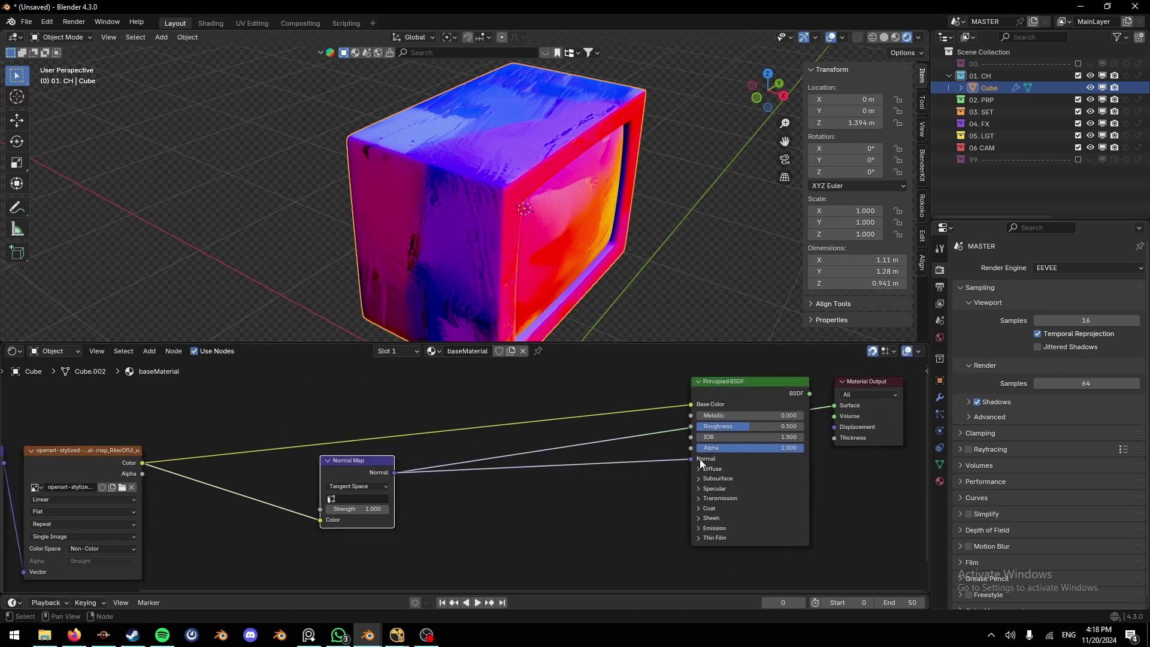
left_click_drag(690, 405, 623, 412)
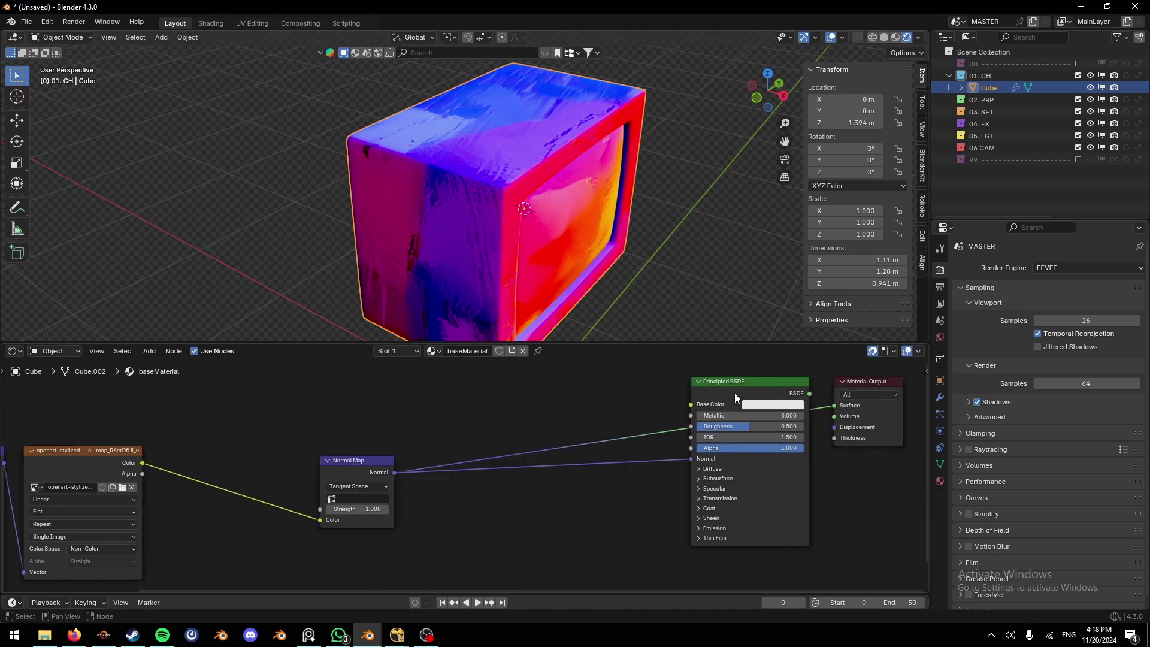
mouse_move(560, 242)
middle_mouse_down()
mouse_move(592, 175)
mouse_move(717, 188)
mouse_move(695, 248)
mouse_move(563, 217)
mouse_move(524, 180)
middle_mouse_up()
Step: Darken the Principled BSDF's base color to a very dark gray and set Metallic to 1.000
left_click(773, 404)
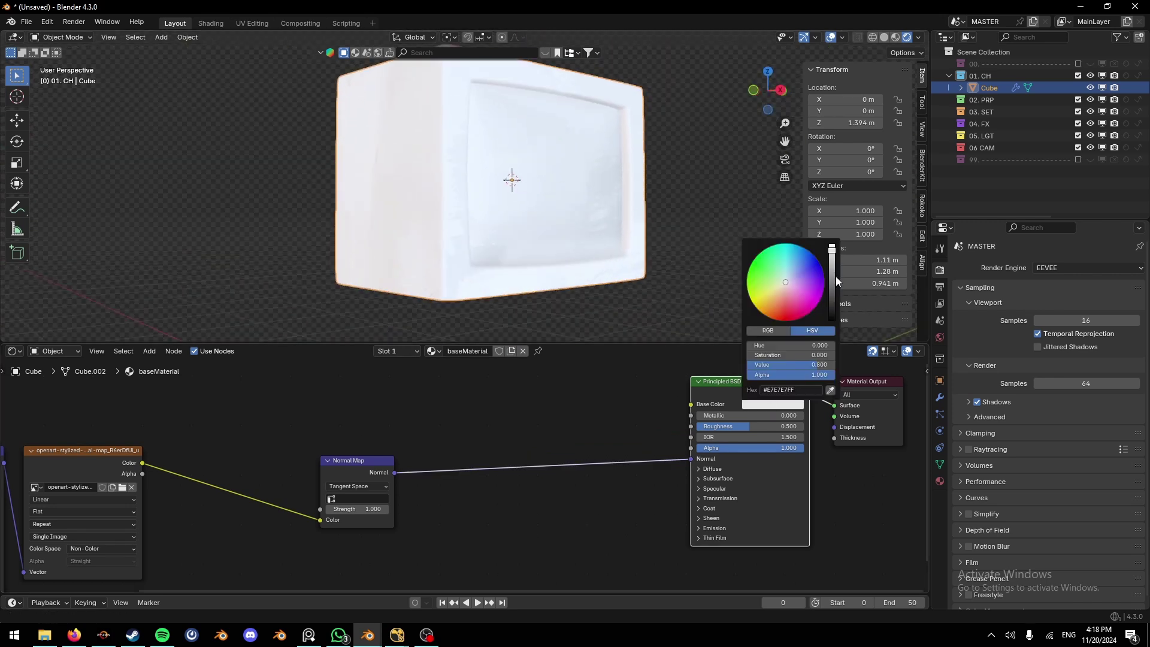
left_click_drag(836, 275, 834, 305)
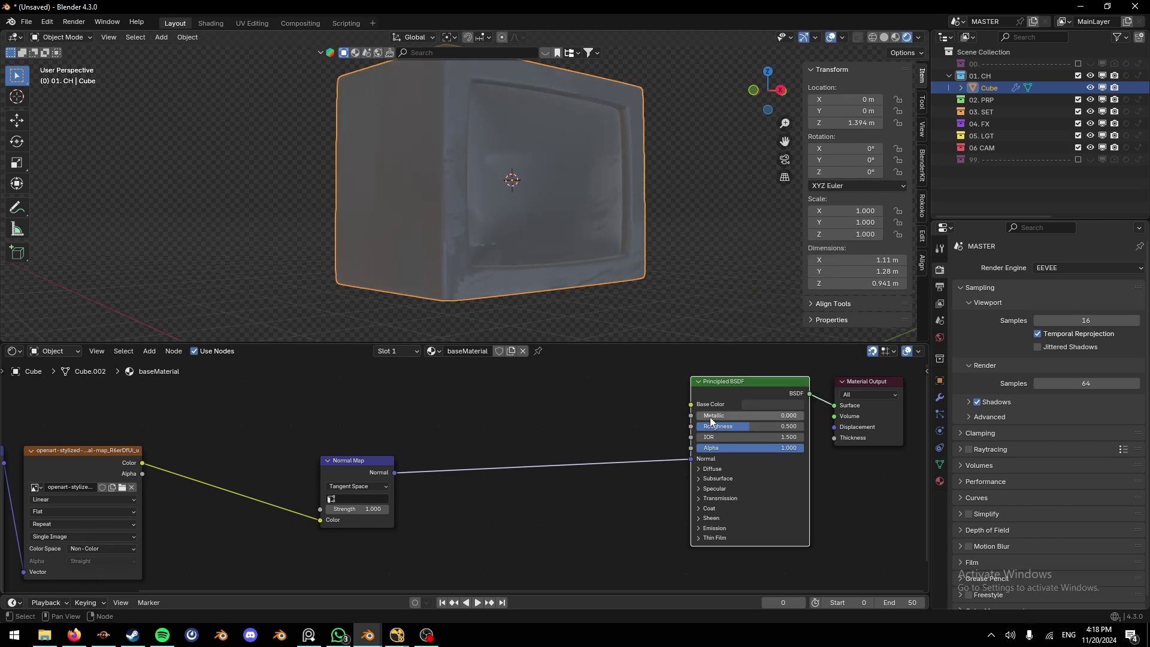
left_click_drag(711, 418, 803, 415)
mouse_move(527, 246)
middle_mouse_down()
mouse_move(477, 262)
mouse_move(462, 244)
mouse_move(513, 264)
mouse_move(565, 231)
mouse_move(524, 243)
middle_mouse_up()
Step: Move the Normal Map node close beside the image texture node
key("ctrl+t")
middle_click_drag(317, 419, 512, 413)
left_click_drag(565, 437, 400, 433)
middle_click_drag(549, 414, 415, 428)
middle_click_drag(501, 285, 543, 220)
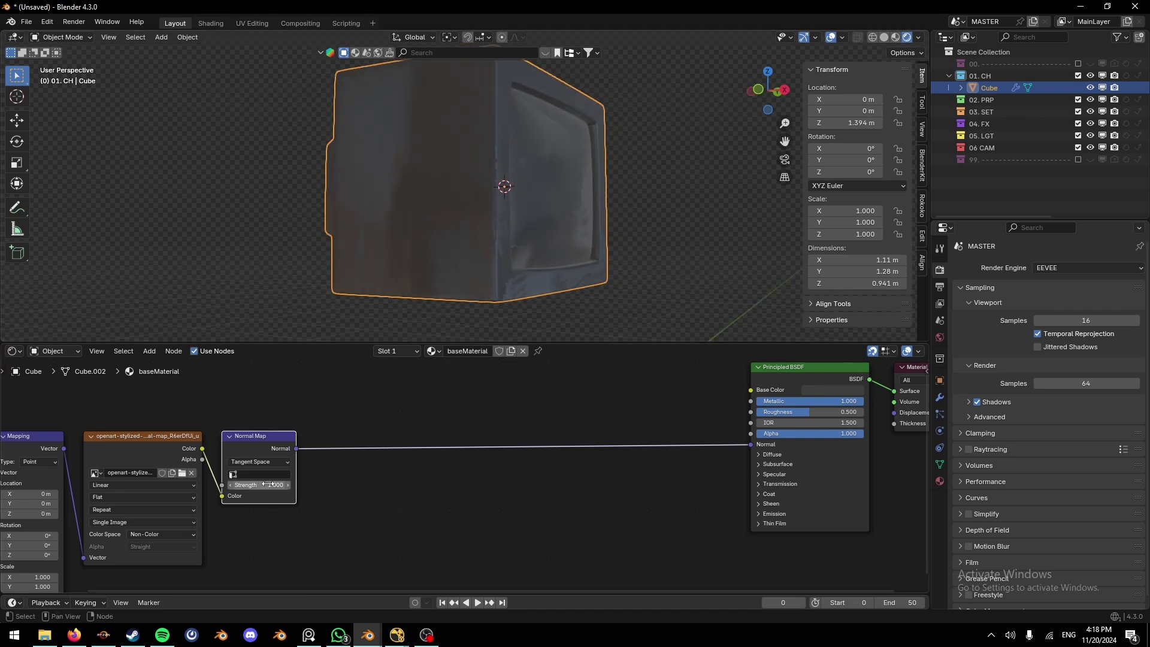
Step: Try Normal Map strengths of 0.5 and 2 on the monitor and restore the strength to 1
left_click_drag(268, 485, 246, 485)
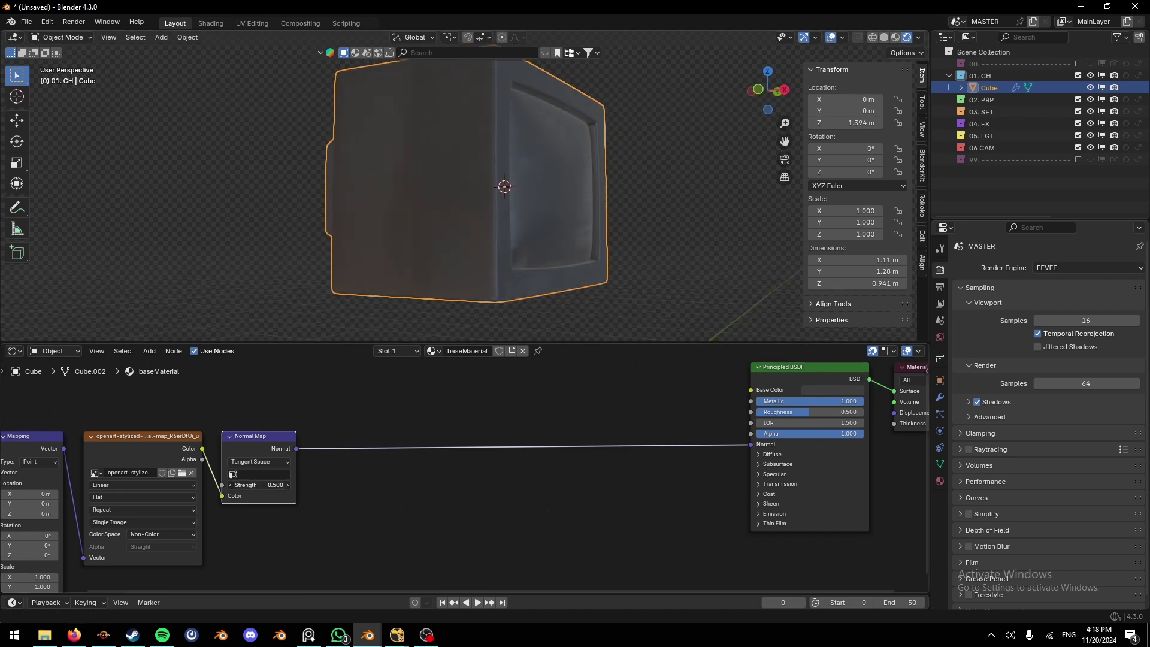
key("Return")
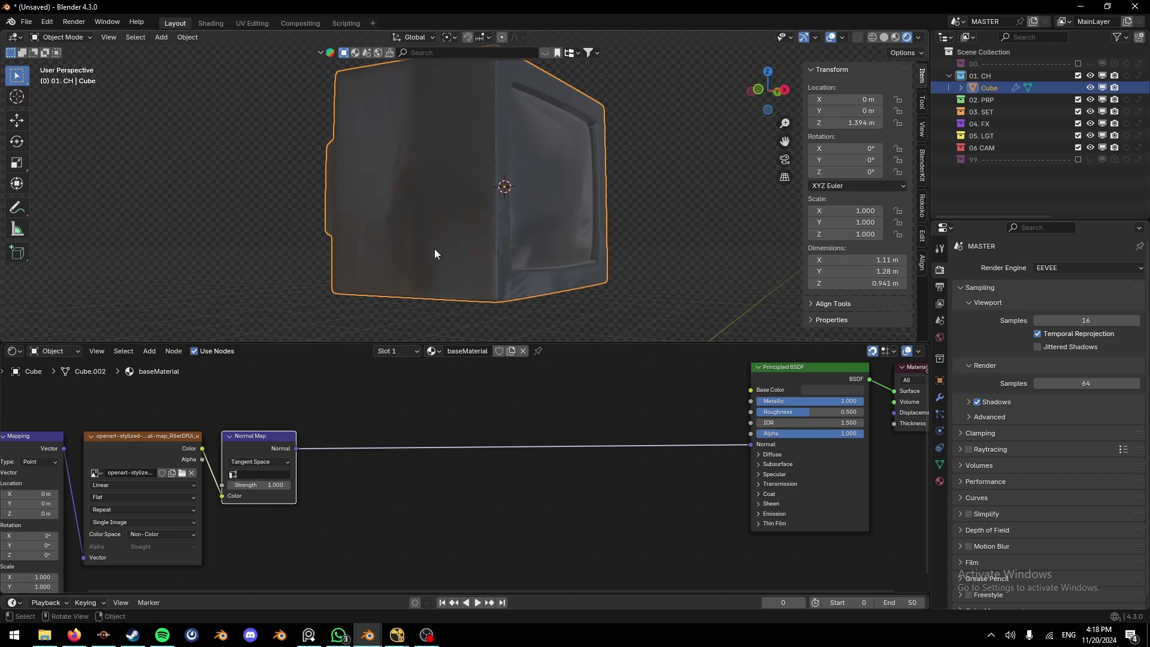
left_click(274, 485)
key("Return")
middle_click_drag(654, 203, 674, 257)
middle_click_drag(747, 423, 715, 420)
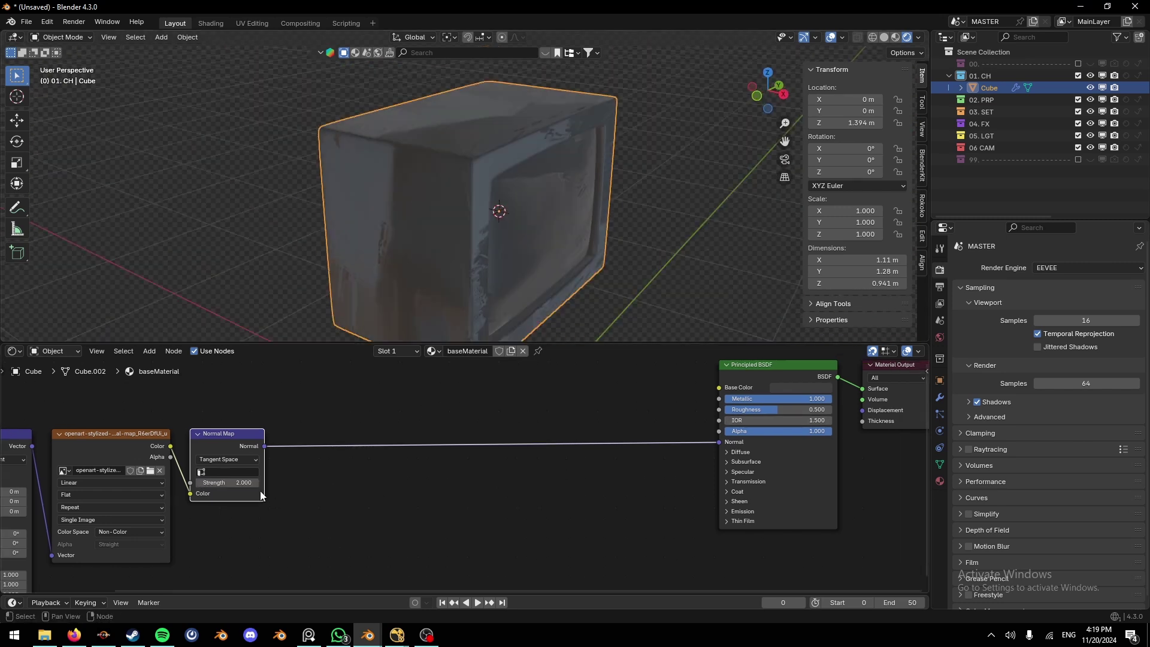
left_click(248, 483)
type("1")
key("Return")
Step: Move the Texture Coordinate, Mapping, image texture and Normal Map nodes together to below and nearer the Principled BSDF
middle_click_drag(575, 409, 609, 447)
scroll(347, 408, "down", 4)
mouse_move(326, 388)
middle_mouse_down()
mouse_move(517, 429)
mouse_move(344, 395)
middle_mouse_up()
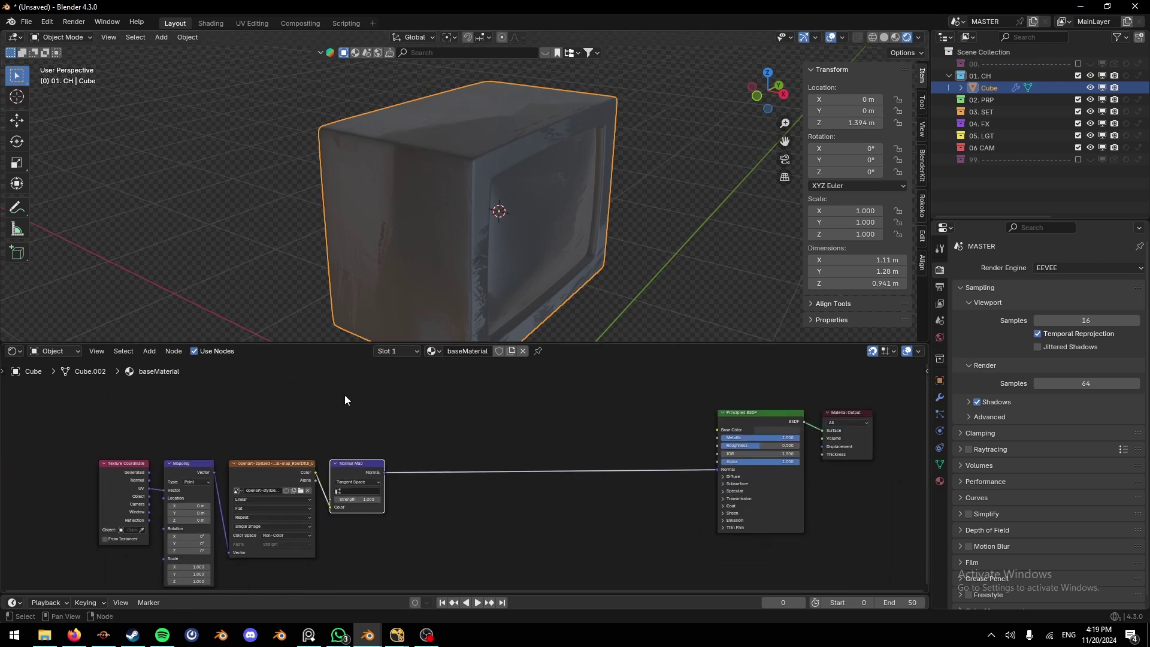
left_click_drag(116, 437, 361, 478)
key("g")
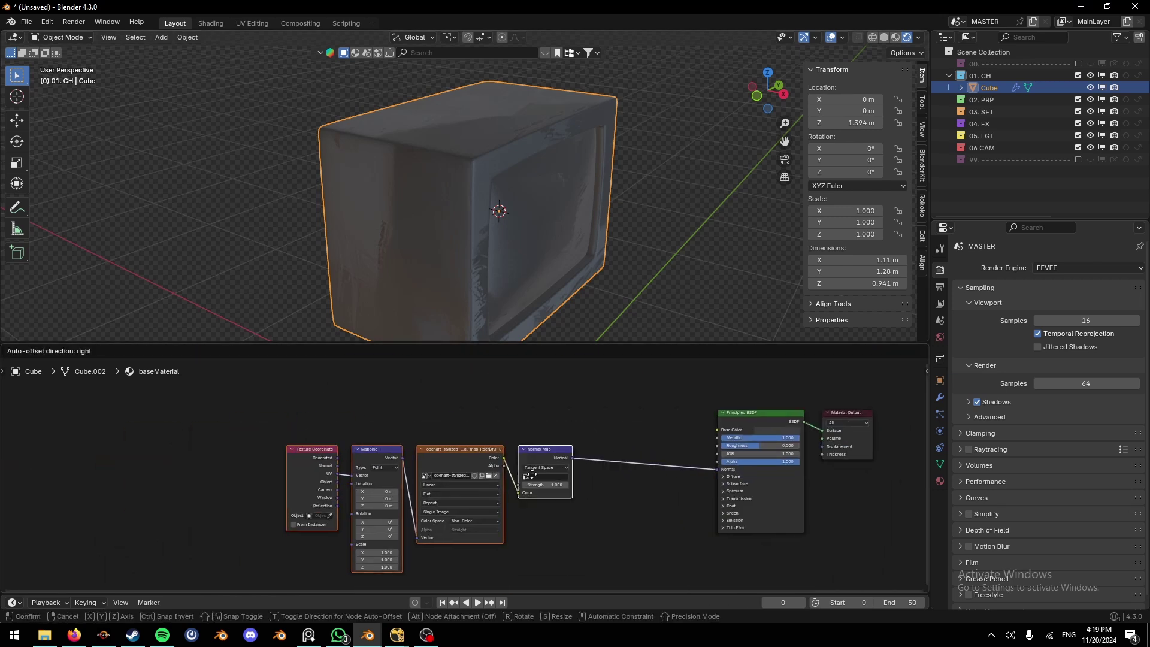
left_click(377, 526)
key("g")
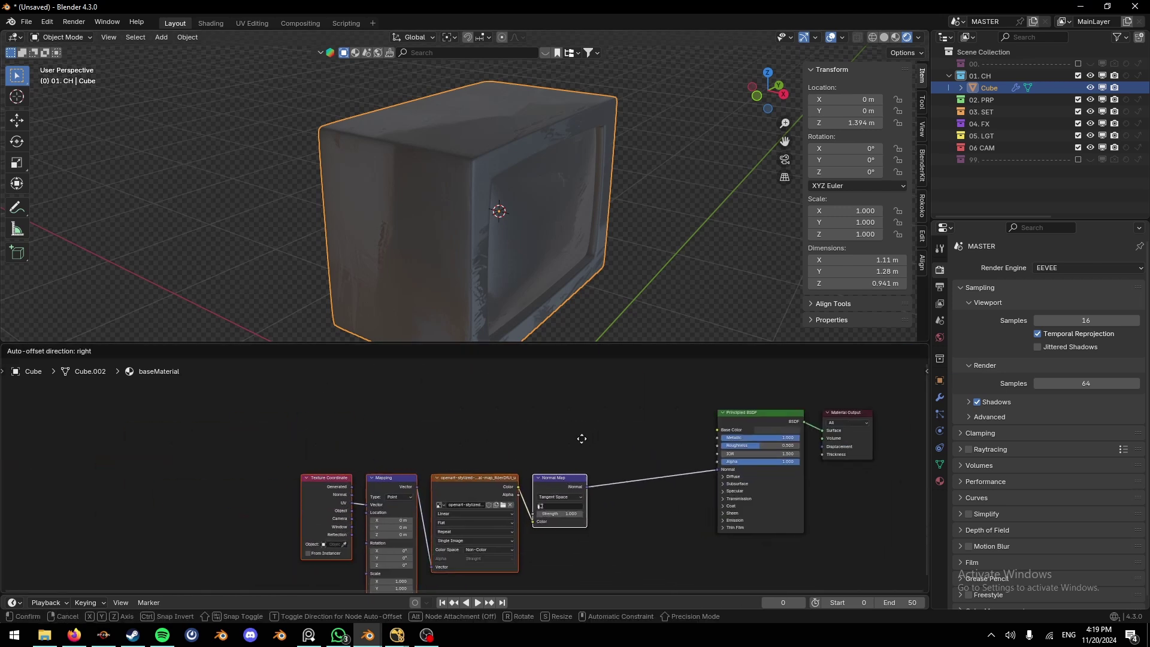
left_click(520, 470)
left_click(467, 431)
middle_click_drag(466, 430, 446, 458)
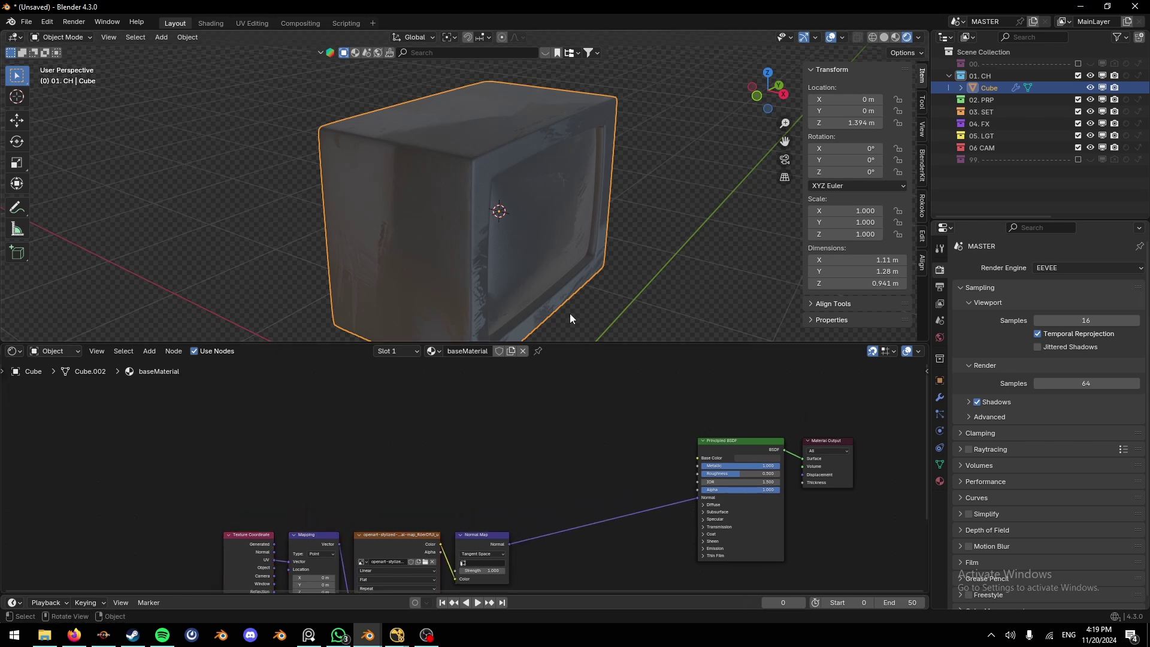
Step: Switch to the PureRef reference and zoom in on the cartoon character's monitor head
middle_click_drag(570, 314, 561, 235)
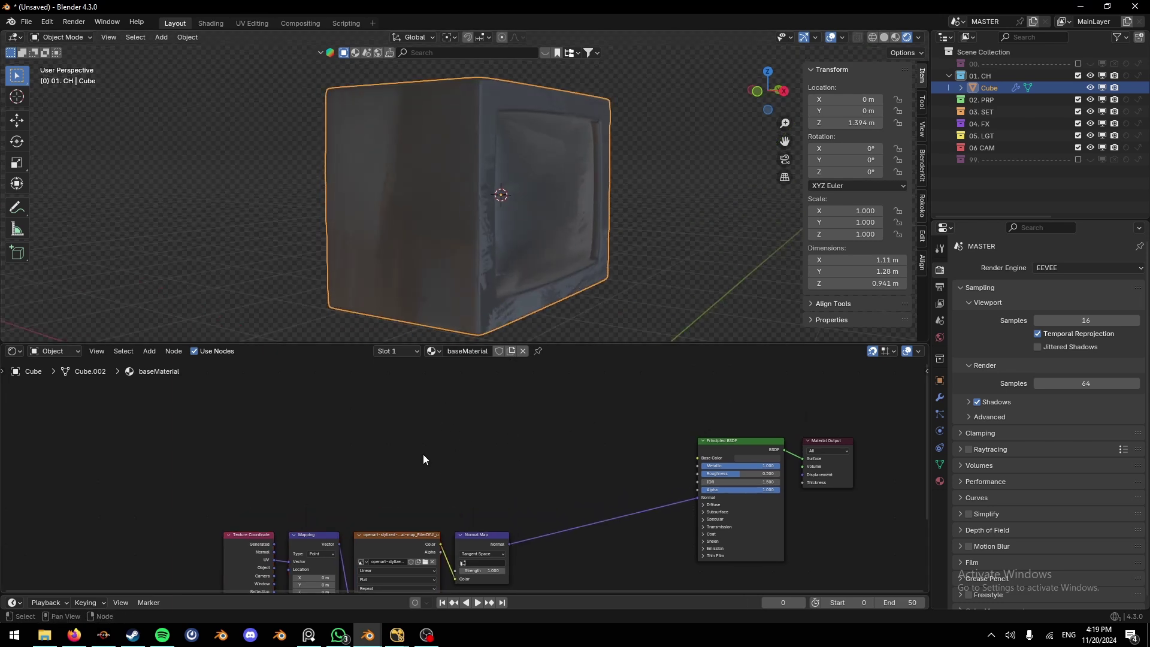
left_click(308, 635)
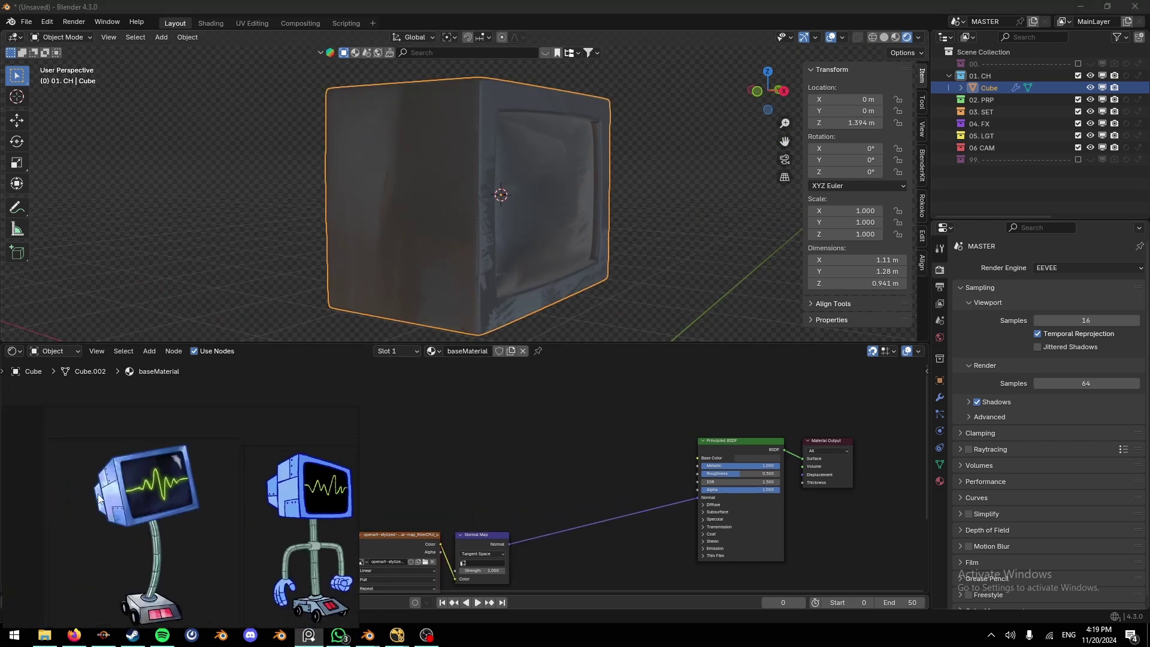
scroll(100, 499, "up", 2)
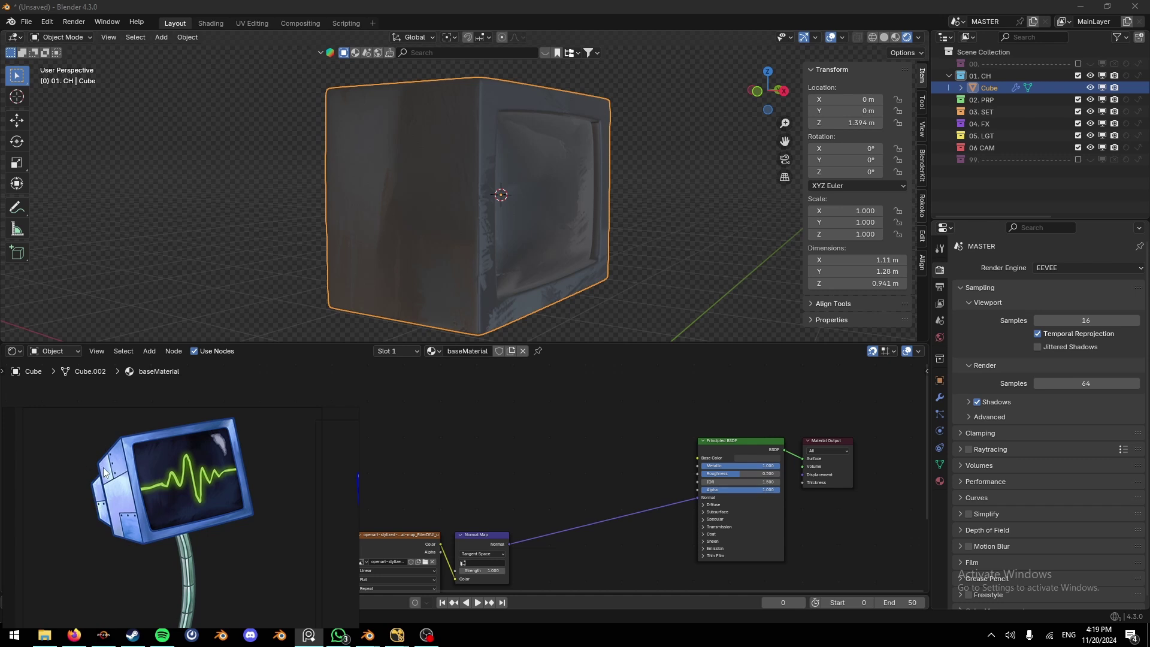
left_click(429, 442)
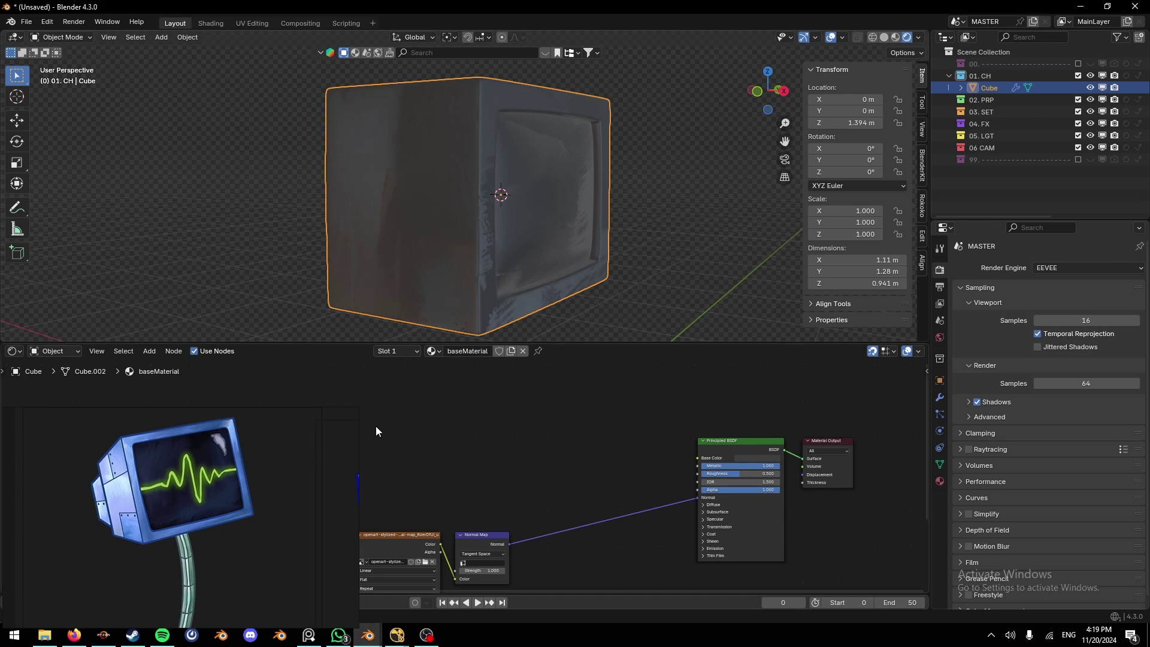
left_click(315, 418)
Step: Add the 42 KB Welcome_to_the_Chum_Bucket_title_card PNG from the texture\wall folder as an image texture node above the existing one
key("super+Tab")
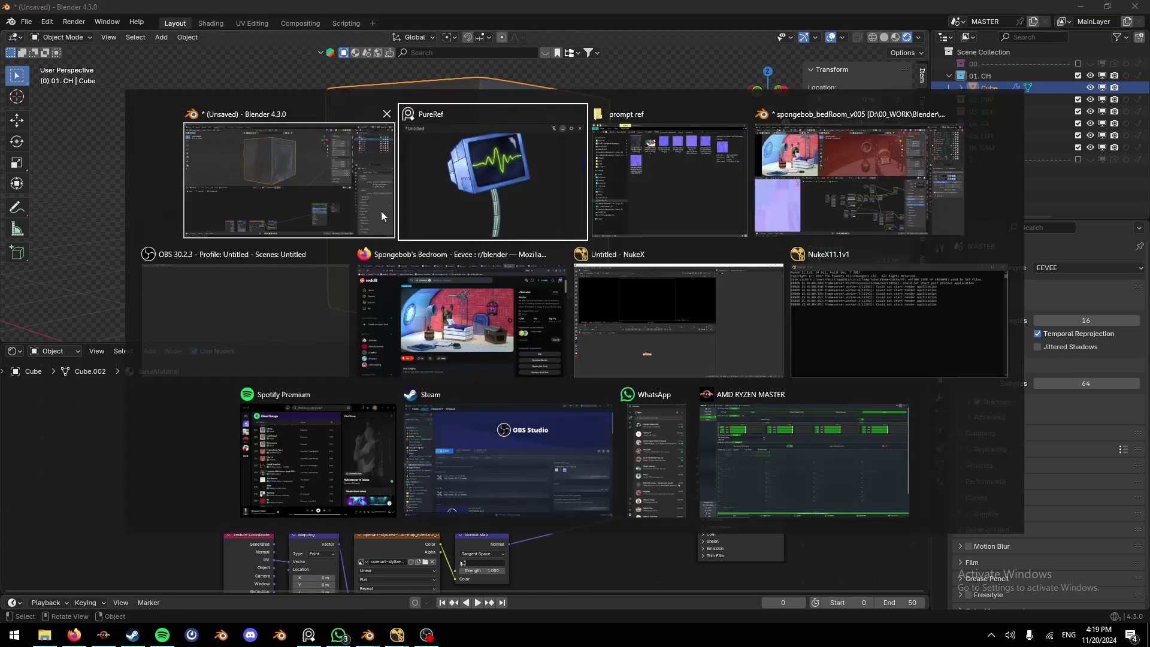
left_click(670, 182)
left_click(814, 97)
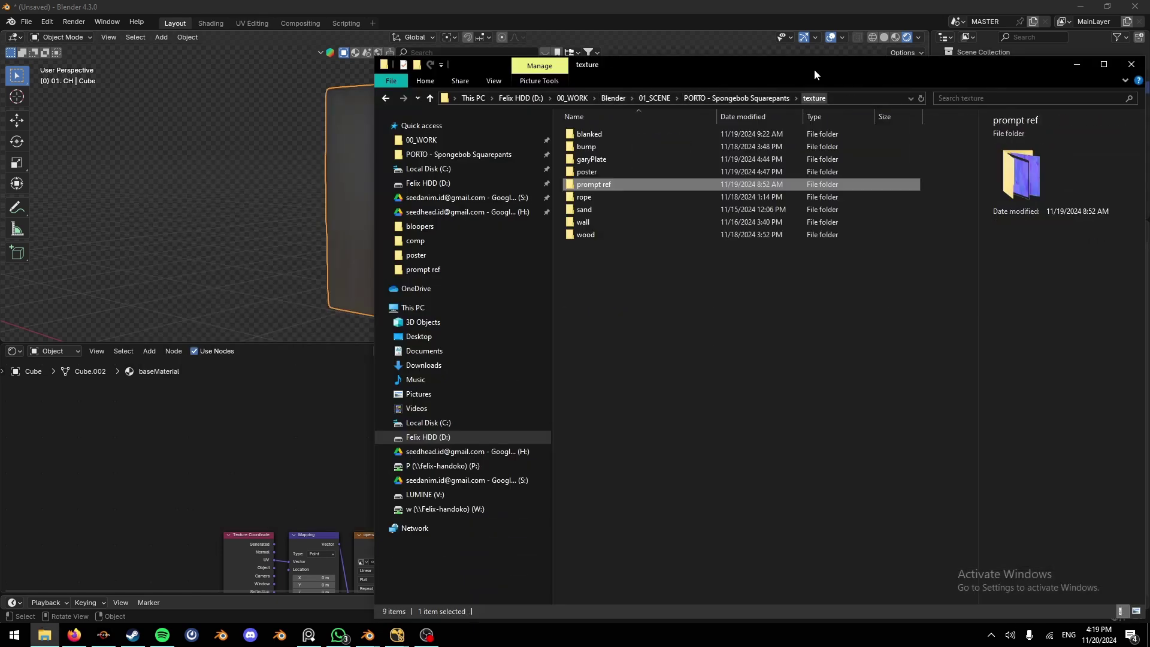
double_click(603, 219)
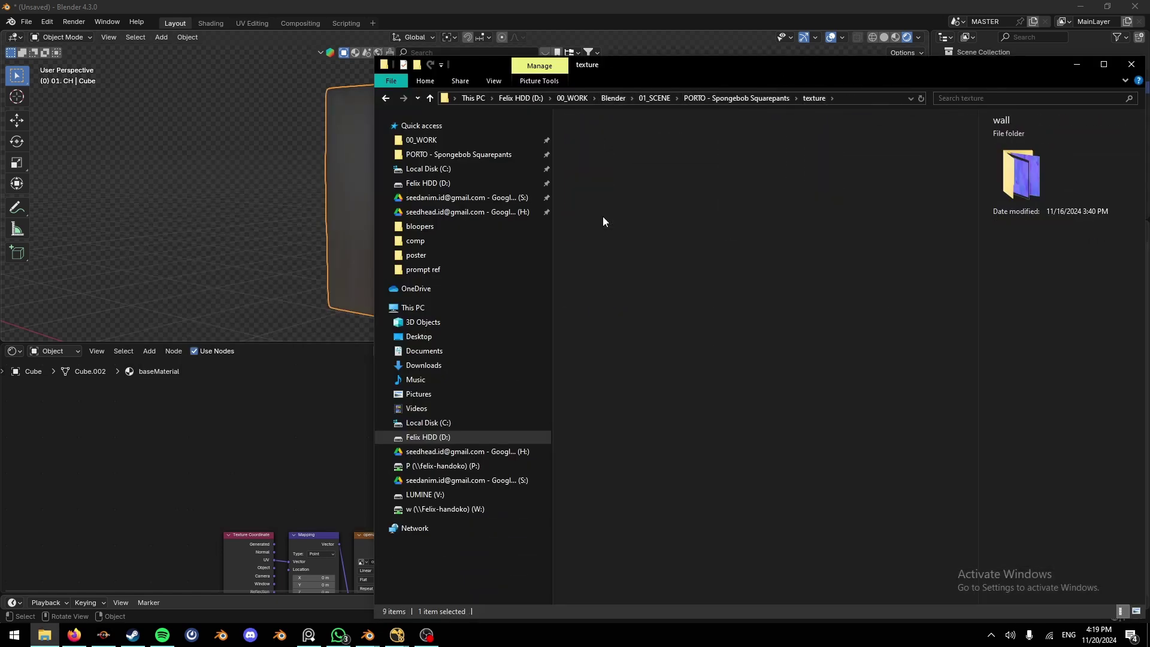
left_click(636, 147)
left_click(636, 172)
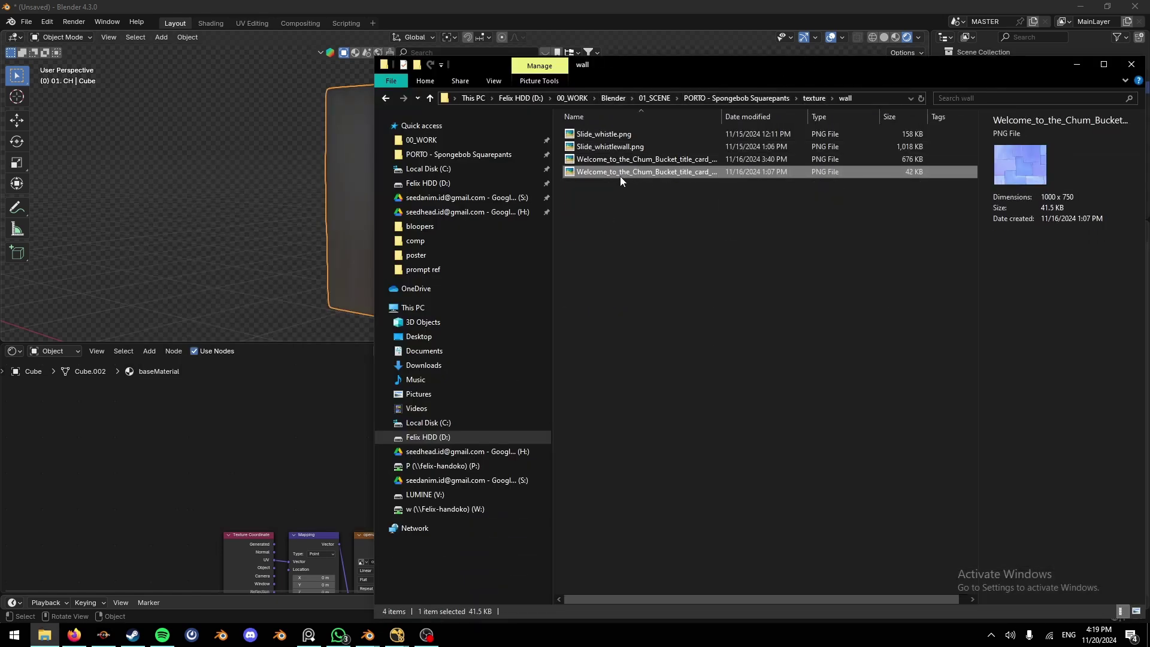
left_click(626, 160)
left_click(636, 172)
left_click_drag(608, 174, 290, 393)
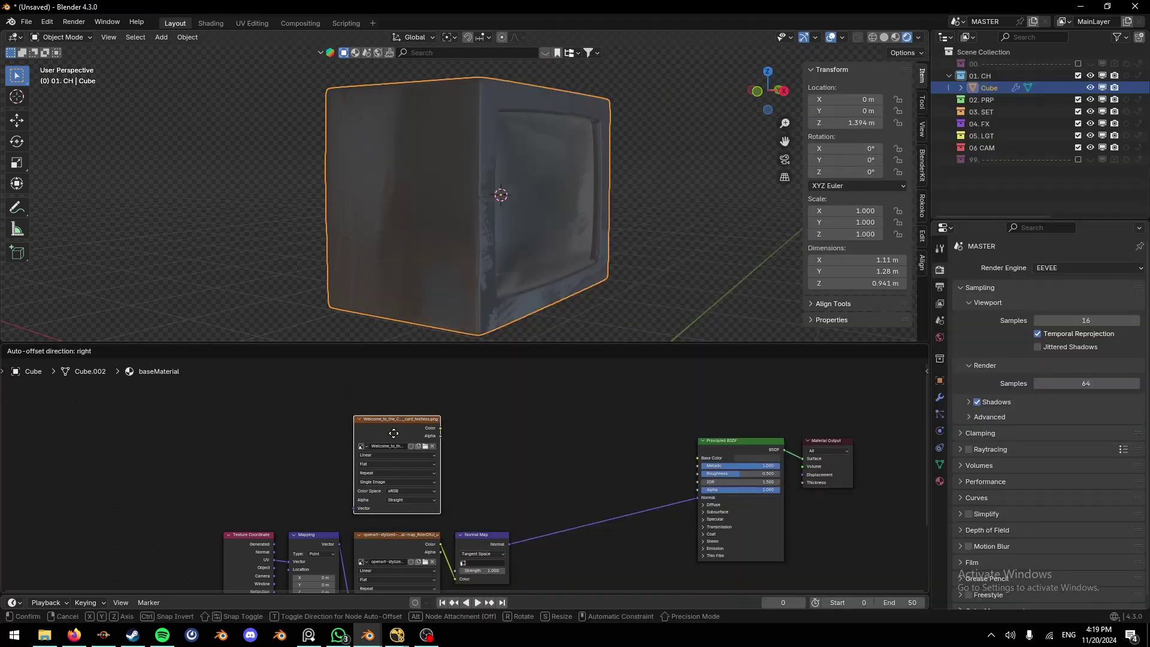
left_click(407, 438)
Step: Preview the new wall image on the monitor, connect its Color to the Principled BSDF's Base Color, and set Metallic to 0
left_click(411, 433, "ctrl+shift")
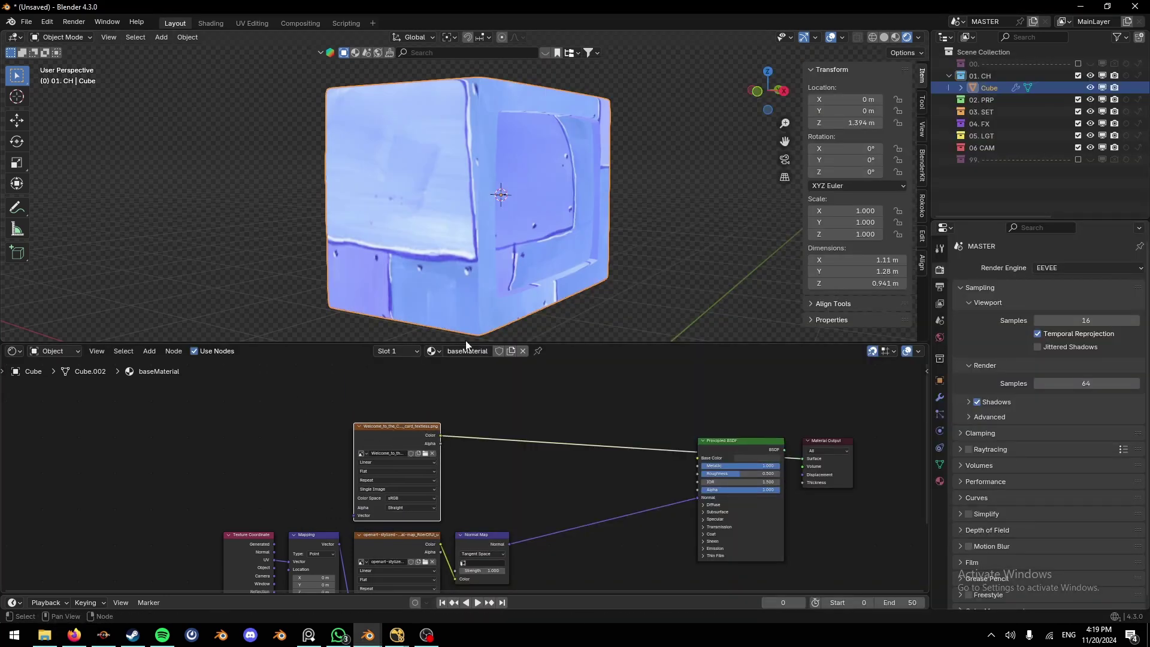
middle_click_drag(511, 279, 457, 307)
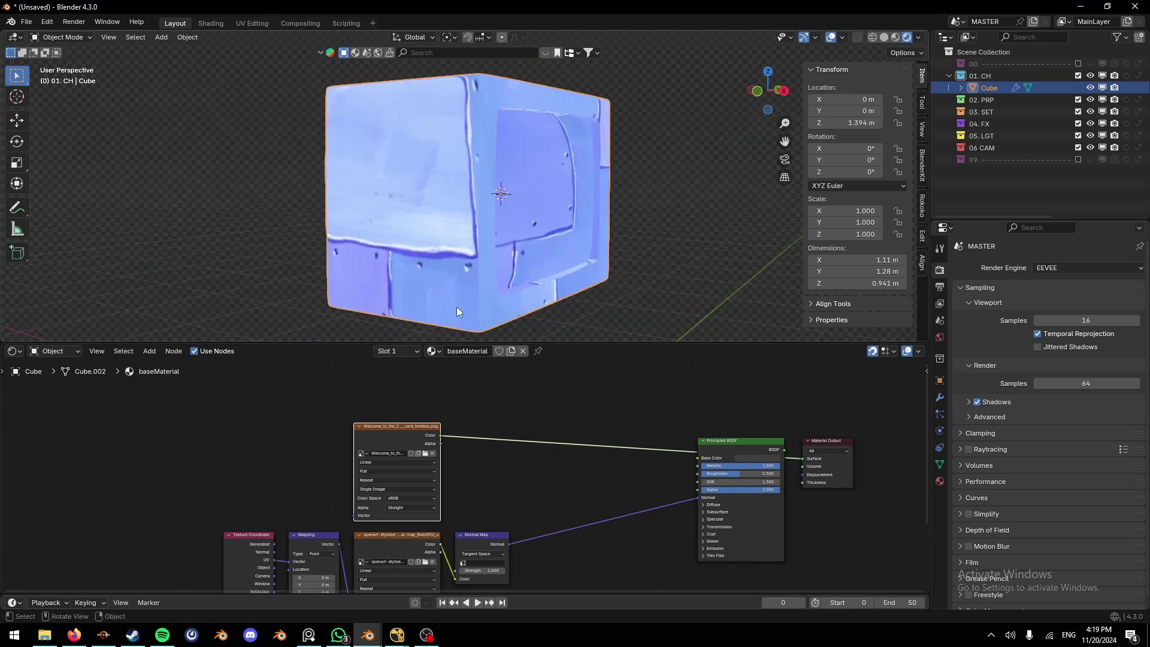
middle_click_drag(426, 437, 385, 430)
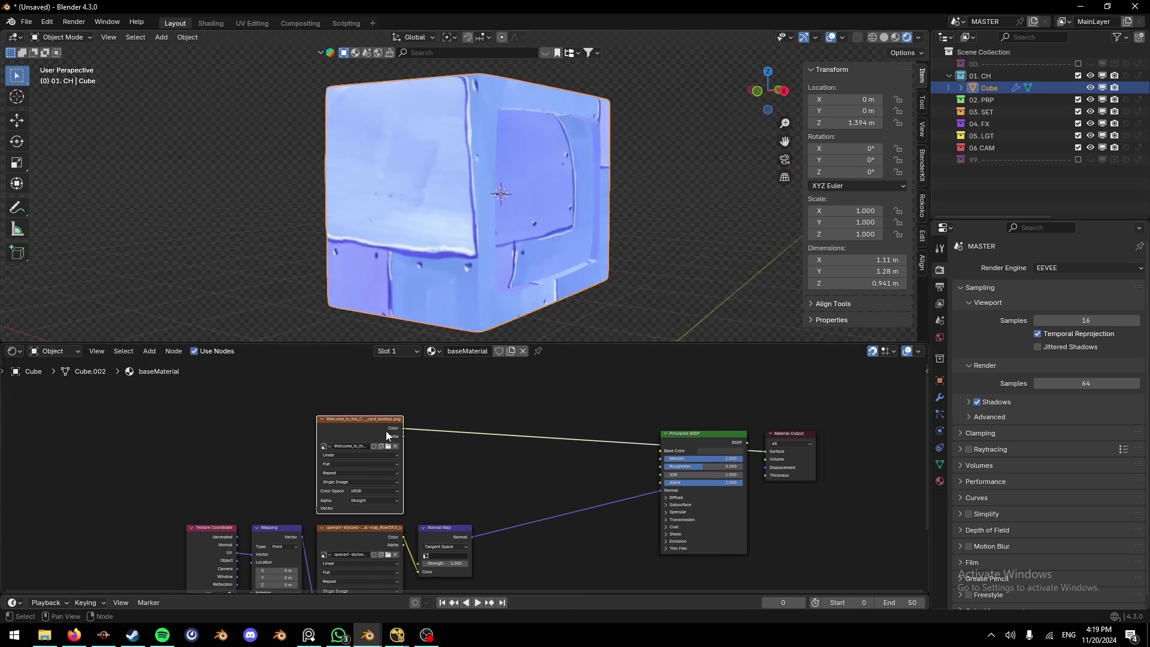
left_click_drag(402, 427, 718, 447)
middle_click_drag(581, 333, 541, 263)
left_click_drag(729, 459, 536, 488)
Step: Select all the linked faces of the monitor's front screen in Edit Mode
middle_click_drag(520, 243, 494, 222)
key("Tab")
left_click(452, 165)
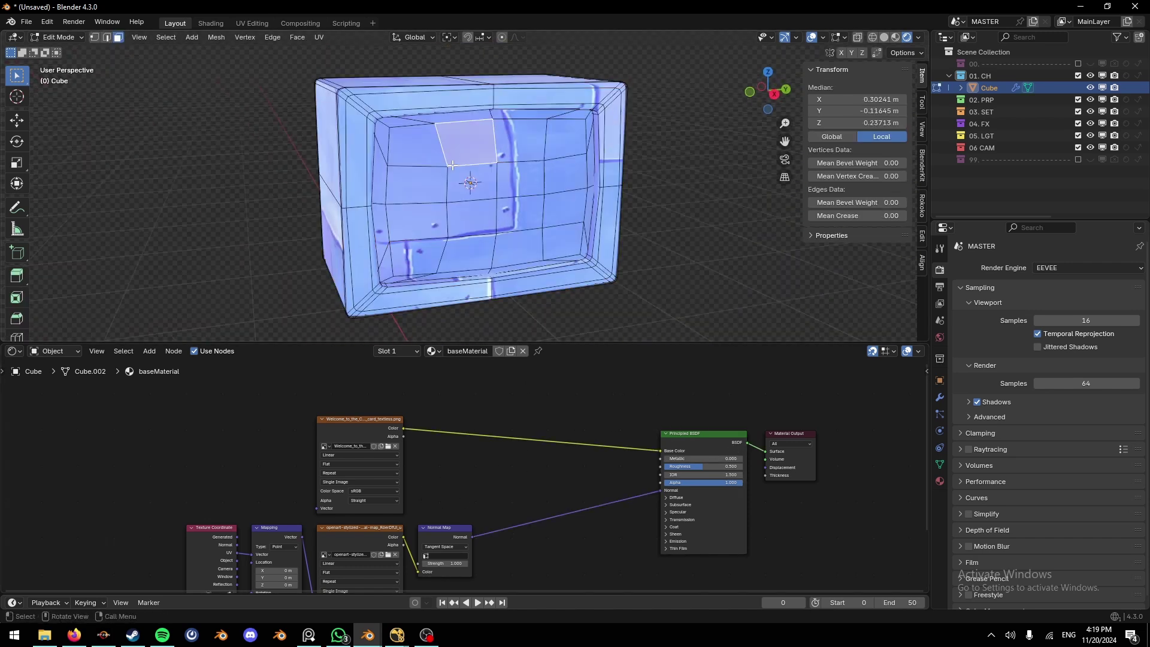
key("ctrl+l")
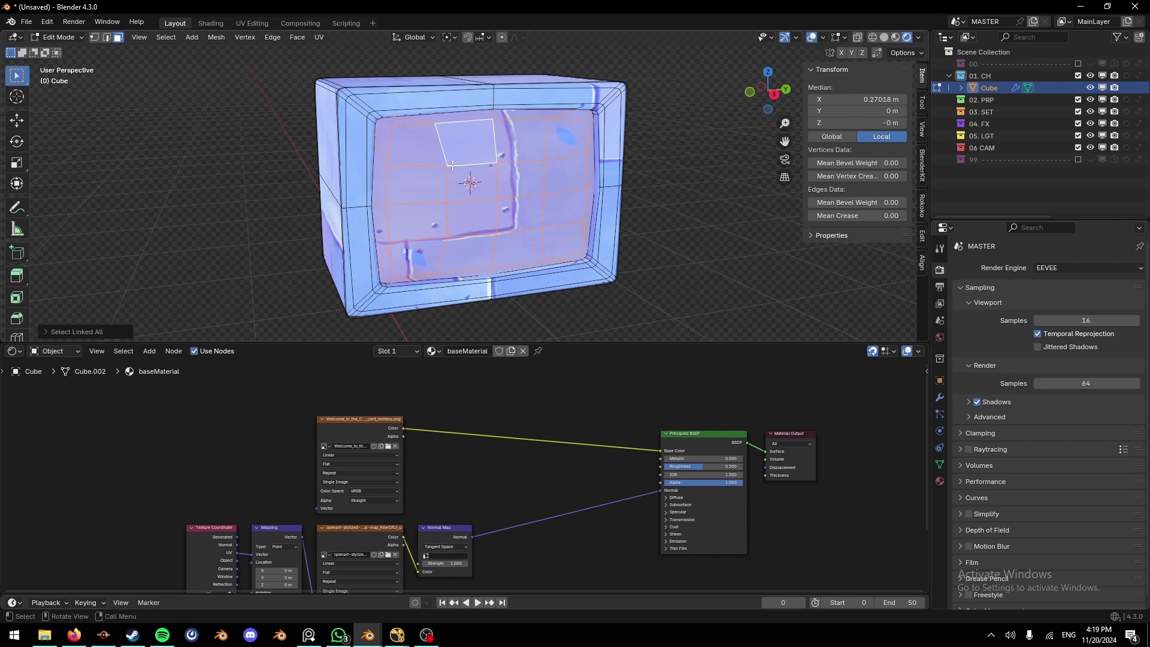
Step: Keep the PureRef reference on display and add a second material slot holding a single-user copy of baseMaterial
left_click(940, 481)
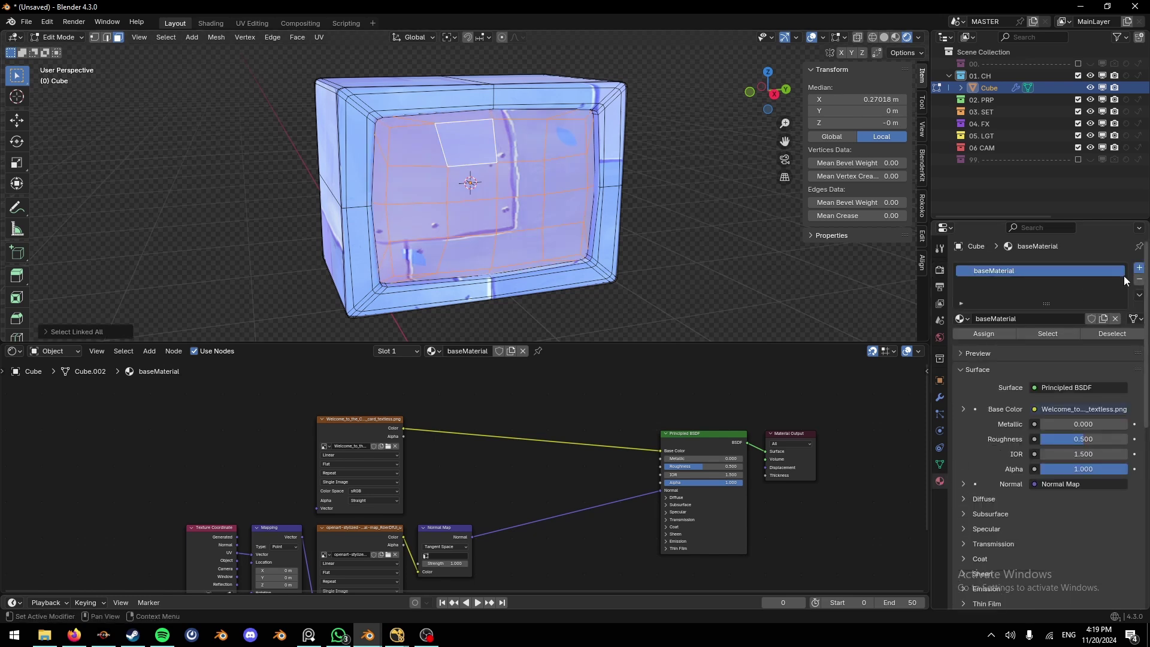
left_click(308, 635)
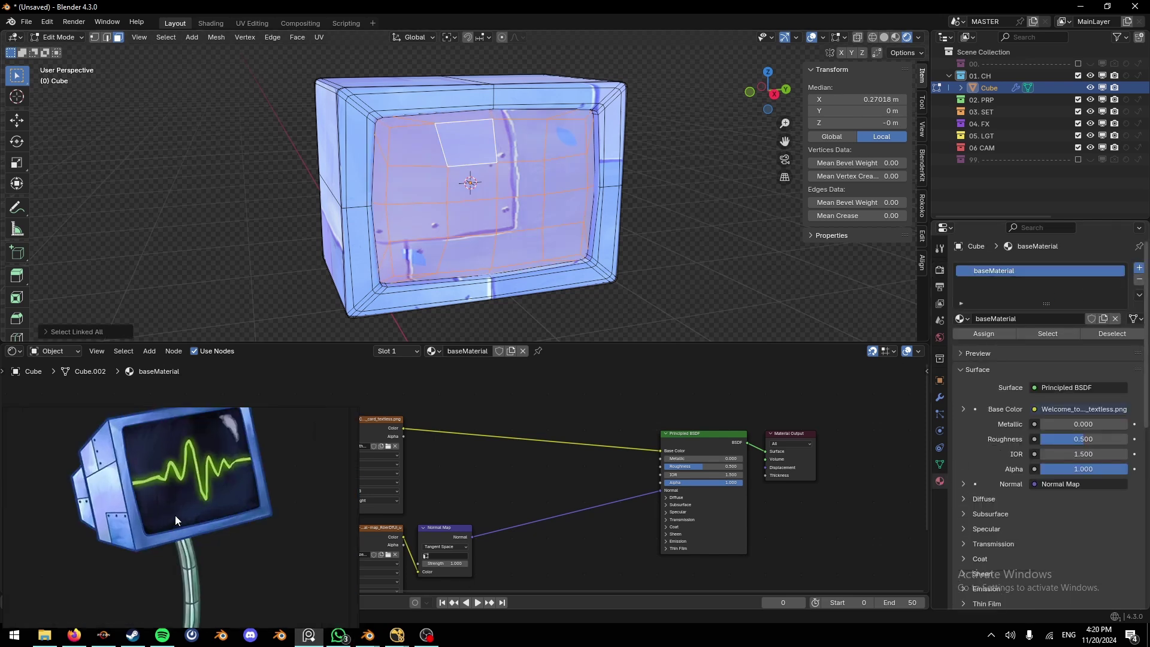
middle_click_drag(188, 511, 177, 529)
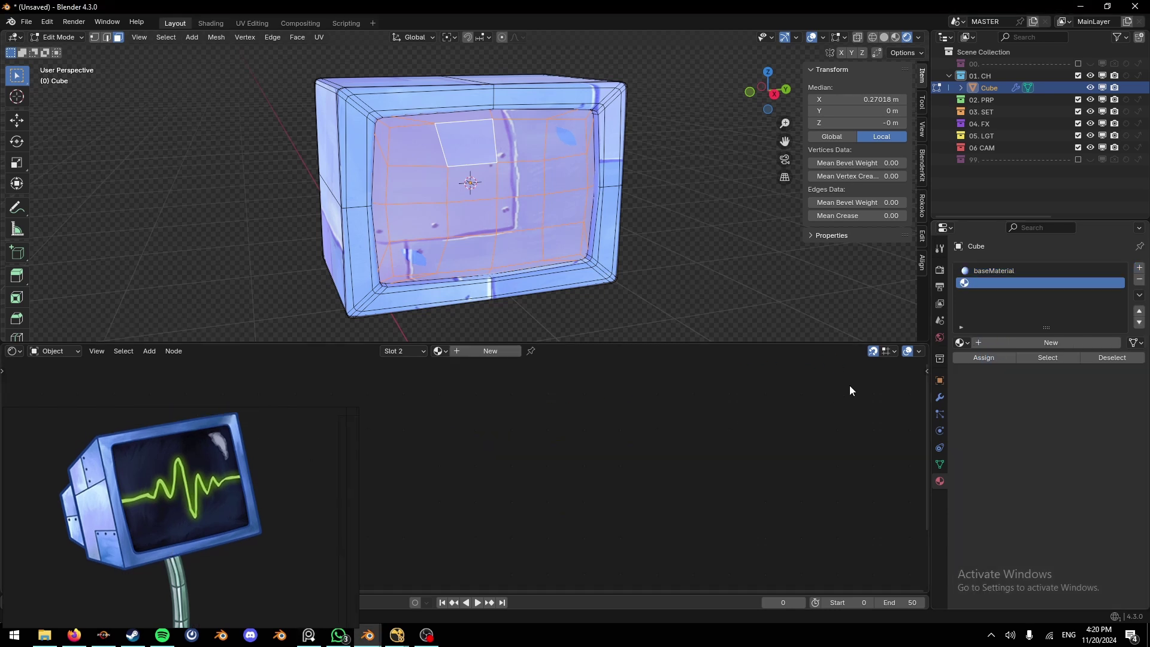
mouse_move(300, 417)
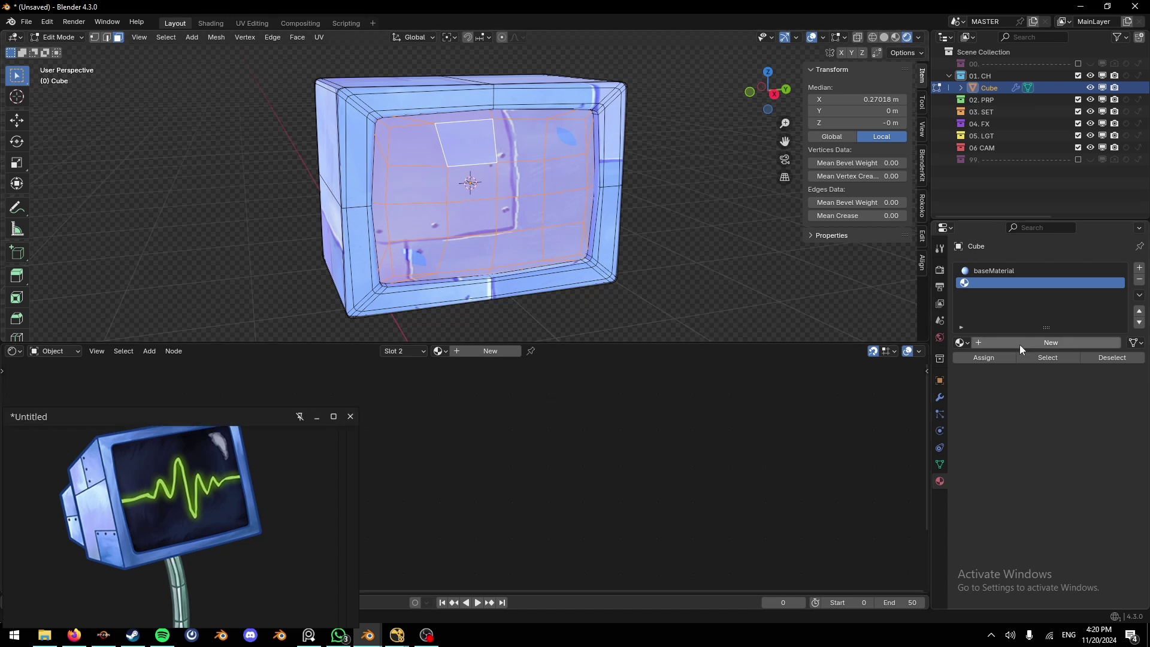
left_click(964, 343)
left_click(912, 366)
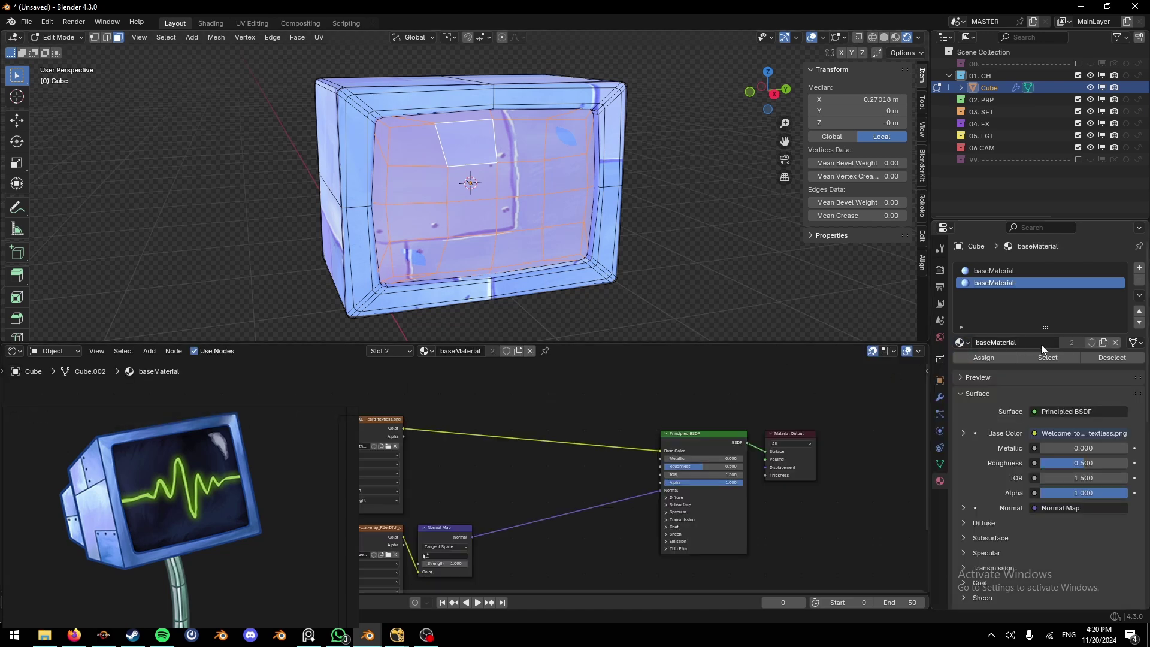
left_click(1104, 343)
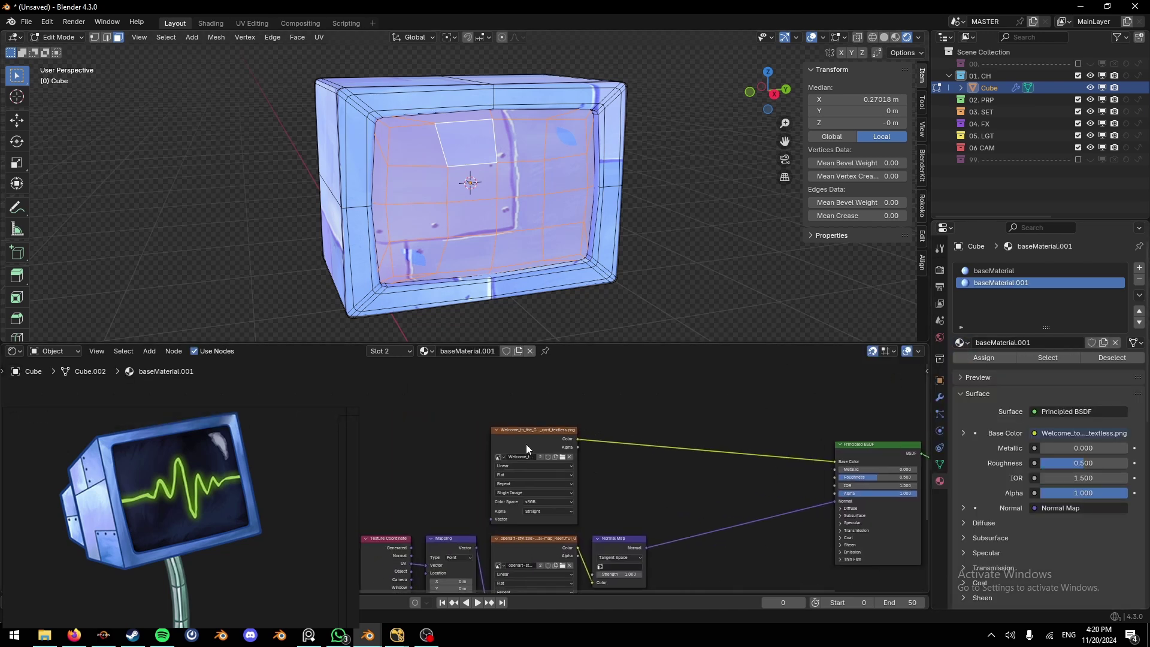
Step: Delete the wall image texture node from the copied material and assign that material to the selected screen faces
left_click(527, 444)
key("x")
middle_click_drag(655, 472, 551, 463)
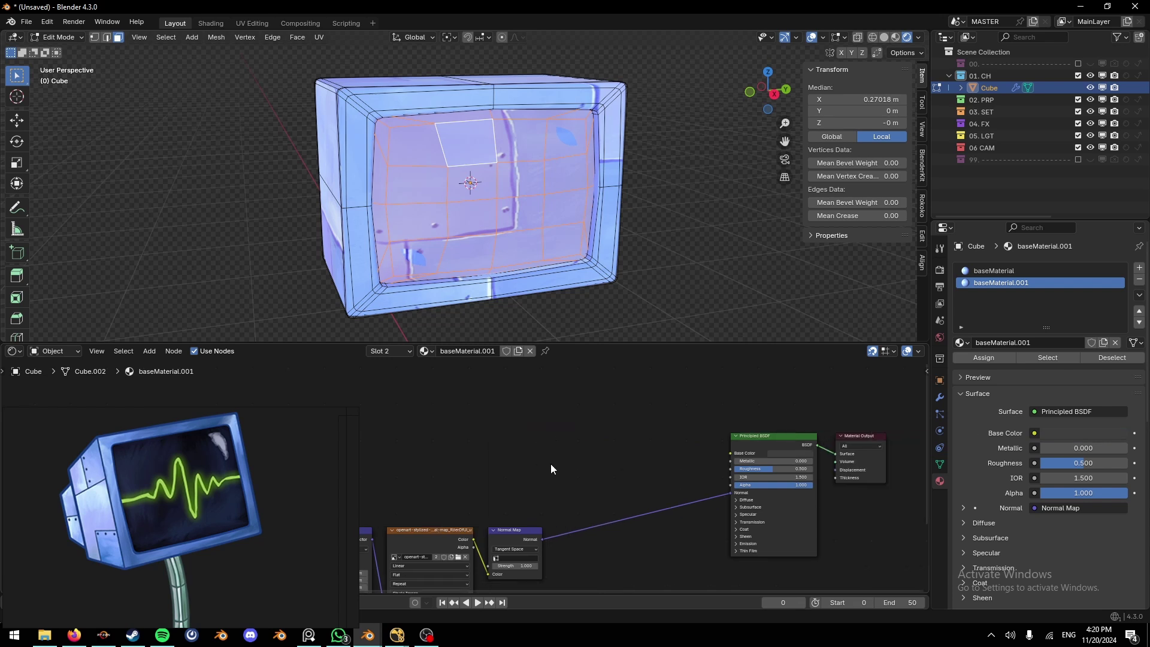
left_click(984, 358)
middle_click_drag(718, 430, 679, 435)
left_click(745, 458)
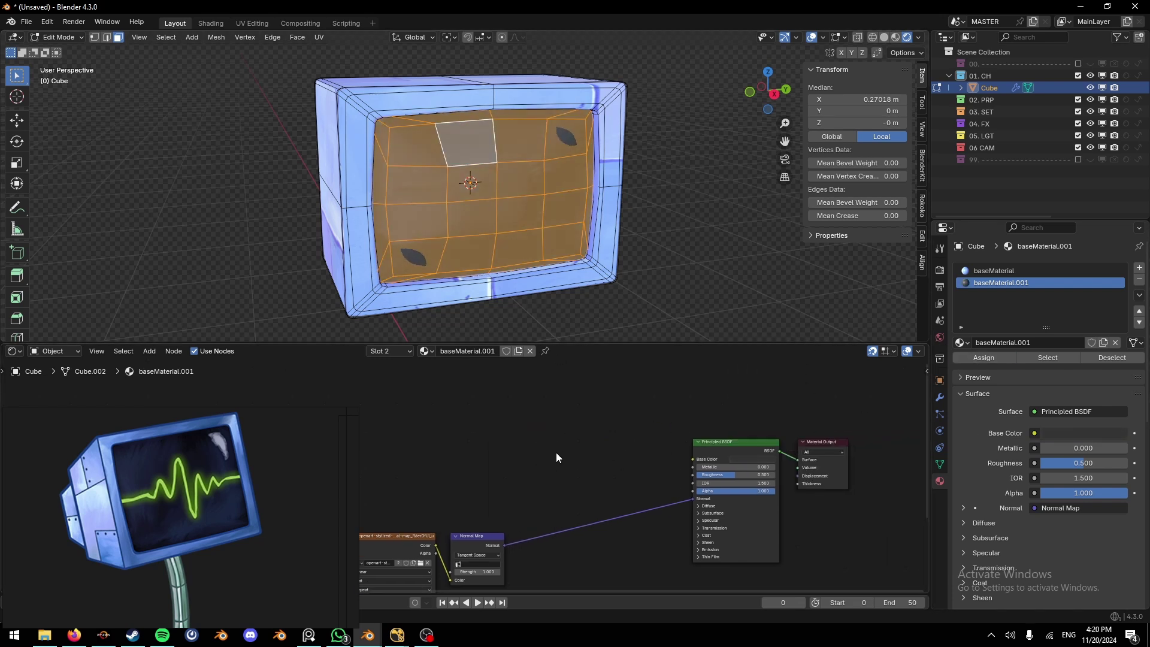
key("Tab")
Step: Set the screen material's Roughness to 0.2 and check its reflections on the deselected monitor
middle_click_drag(627, 249, 630, 330)
middle_click_drag(729, 459, 649, 459)
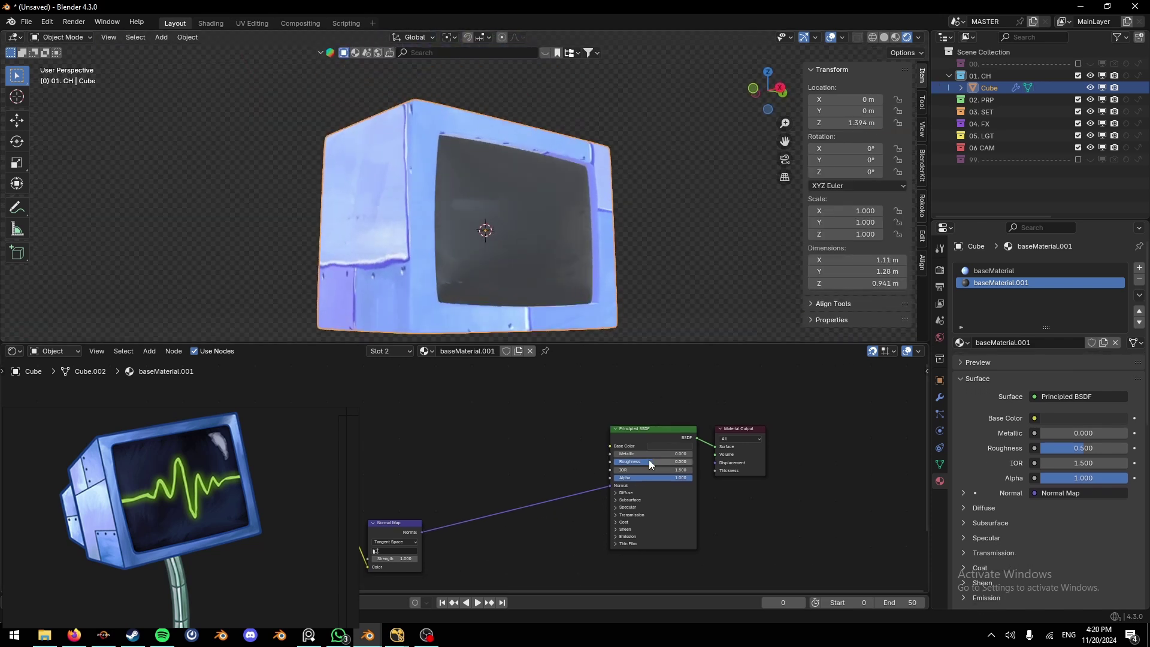
scroll(649, 459, "up", 2)
left_click(717, 453)
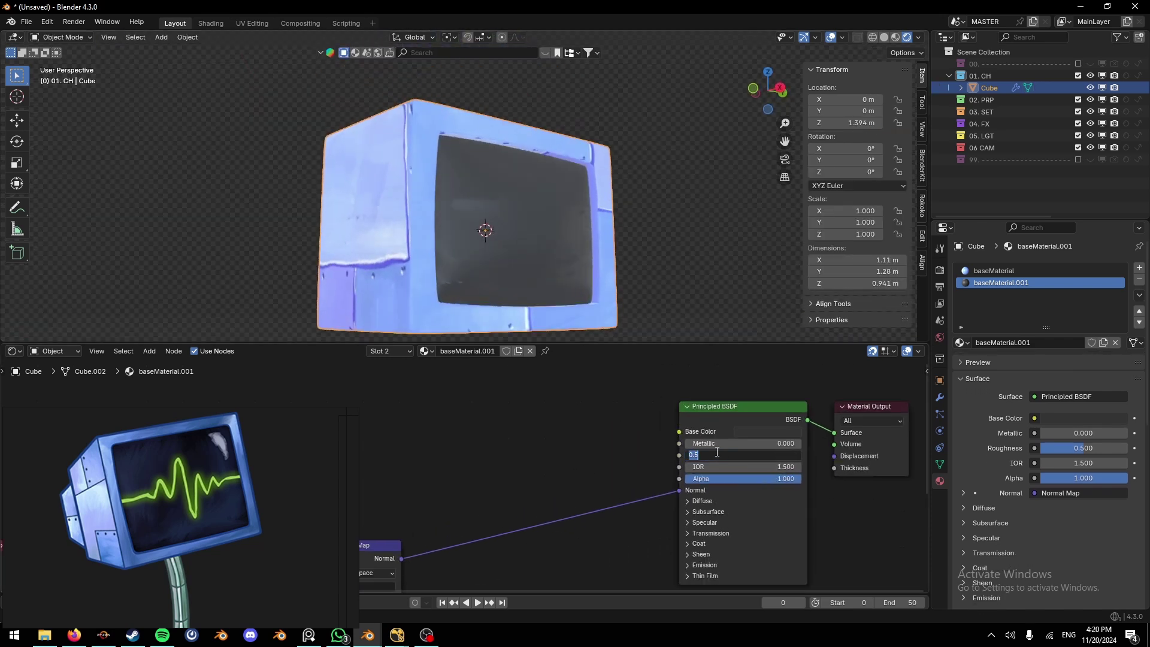
type("0.2")
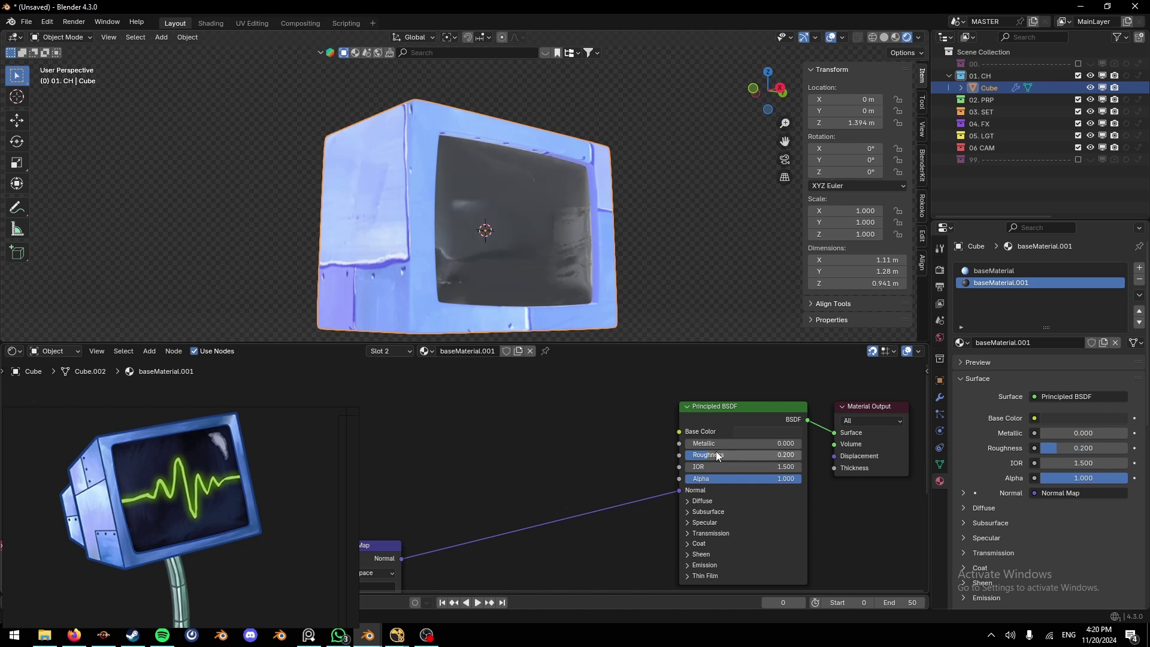
key("Return")
middle_click_drag(575, 312, 533, 224)
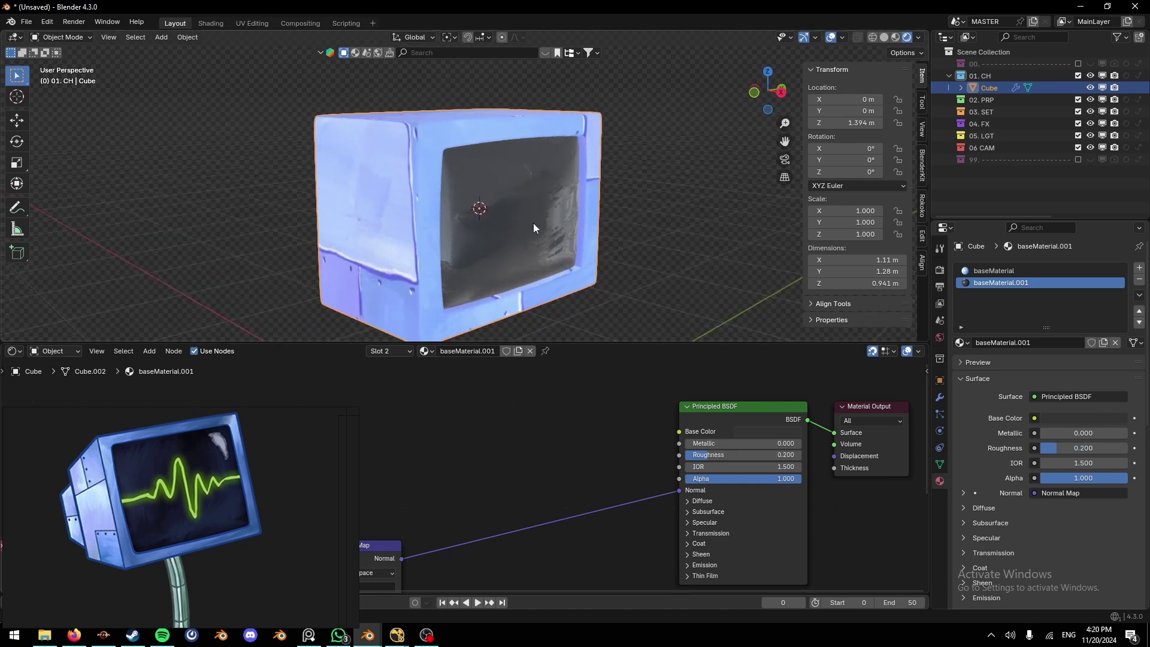
left_click(734, 202)
middle_click_drag(734, 203, 379, 459)
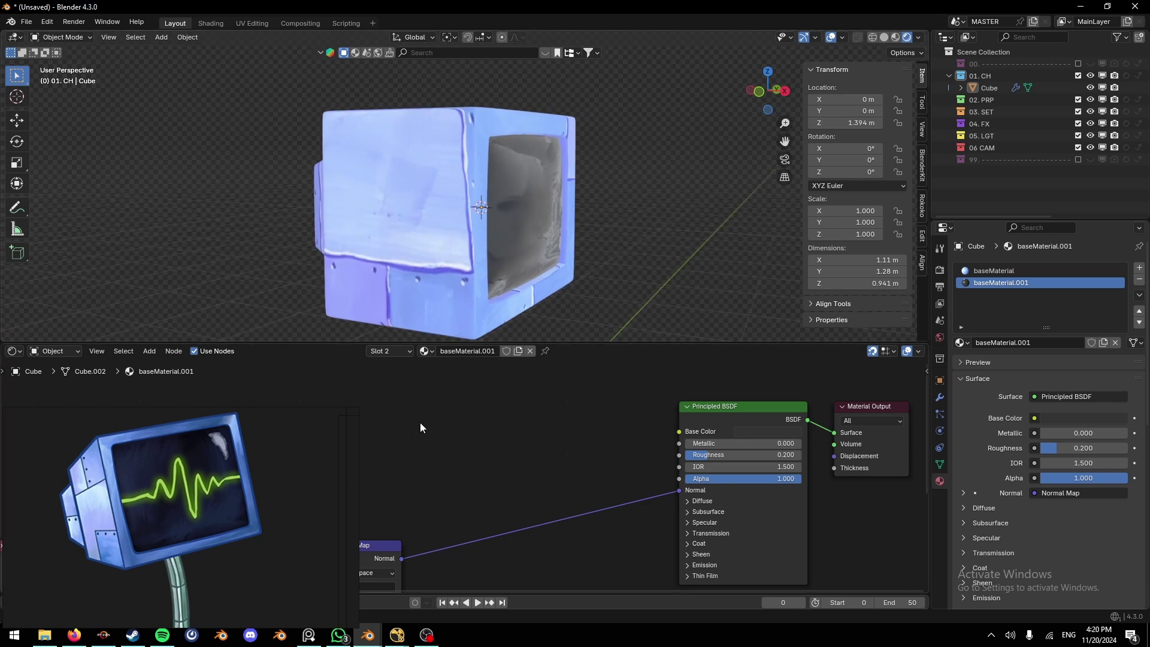
middle_click_drag(557, 311, 521, 311)
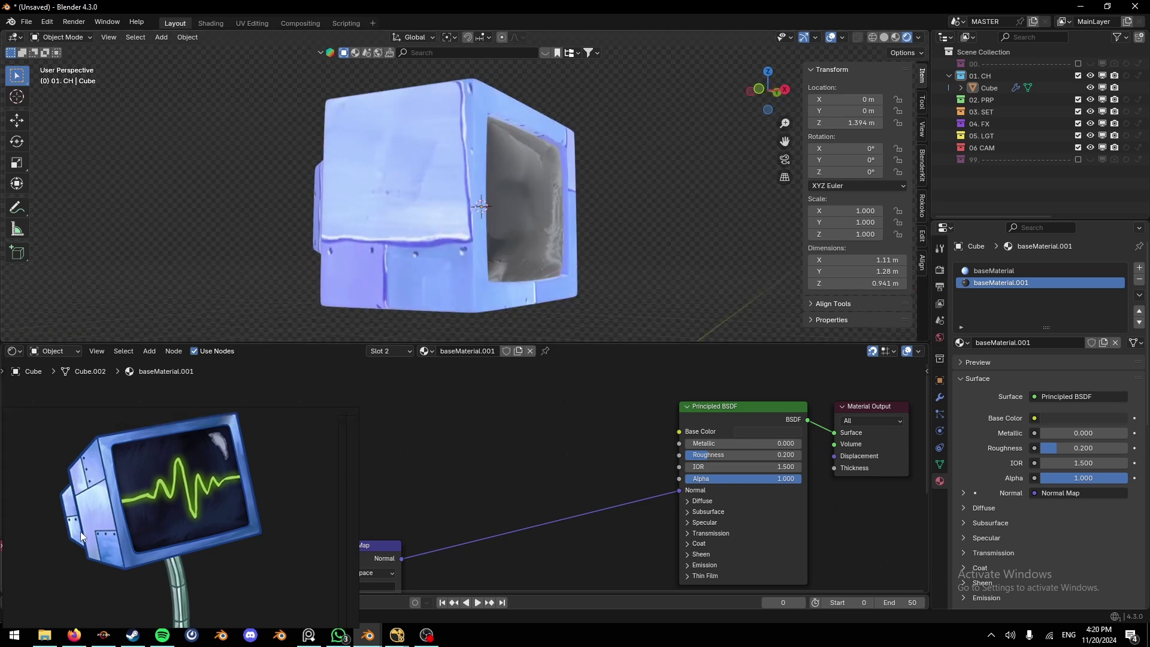
Step: Select the monitor again and add a Geometry Nodes modifier below its Subdivision modifier
key("a")
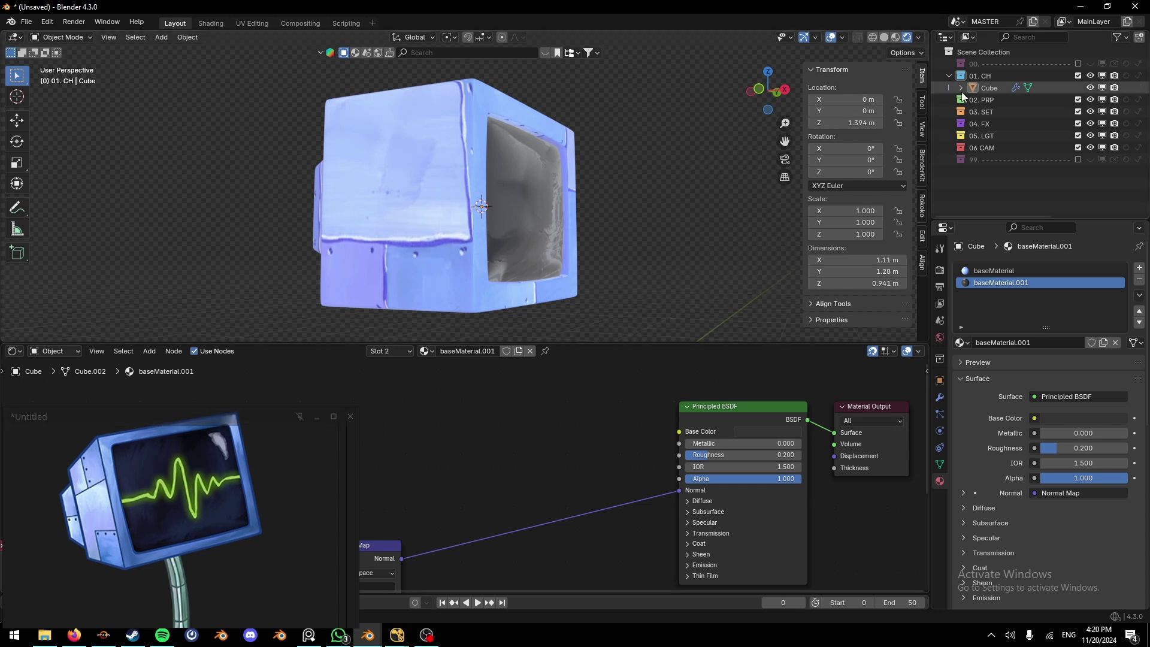
left_click(939, 397)
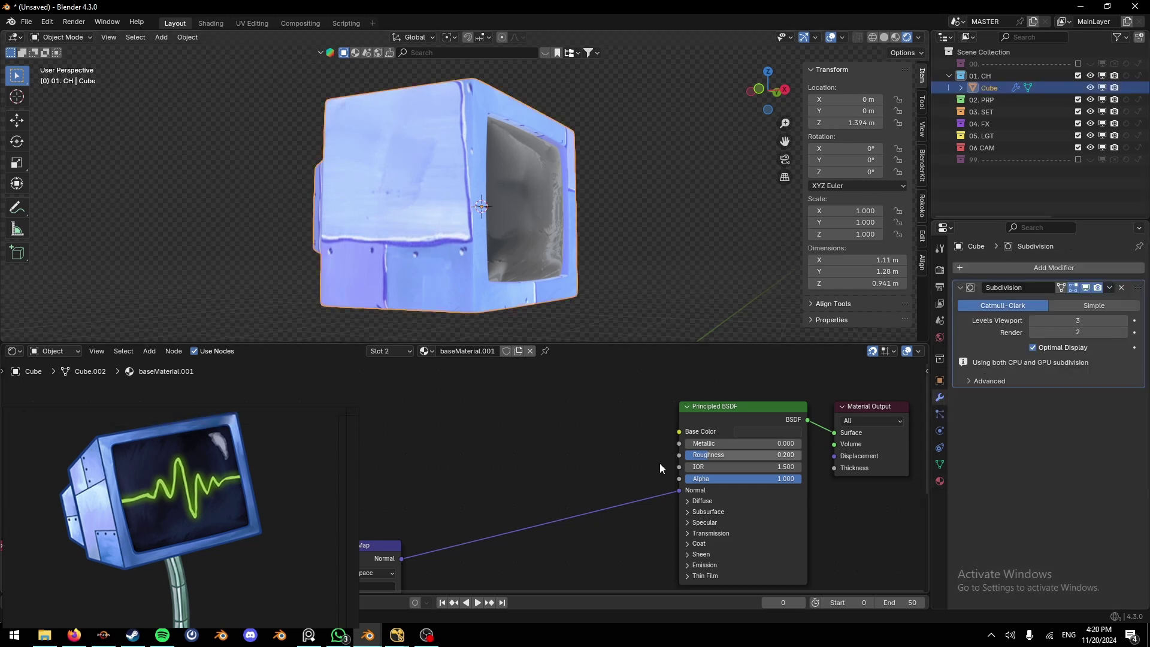
scroll(437, 472, "down", 3)
middle_click_drag(425, 473, 626, 418)
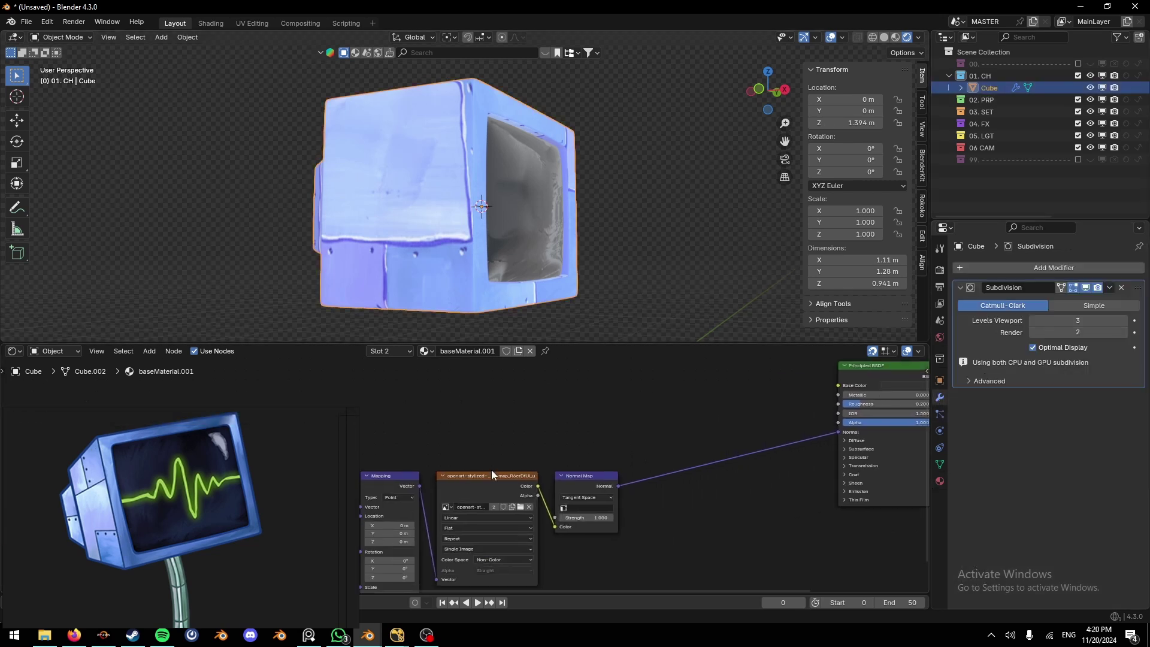
left_click(979, 264)
mouse_move(943, 292)
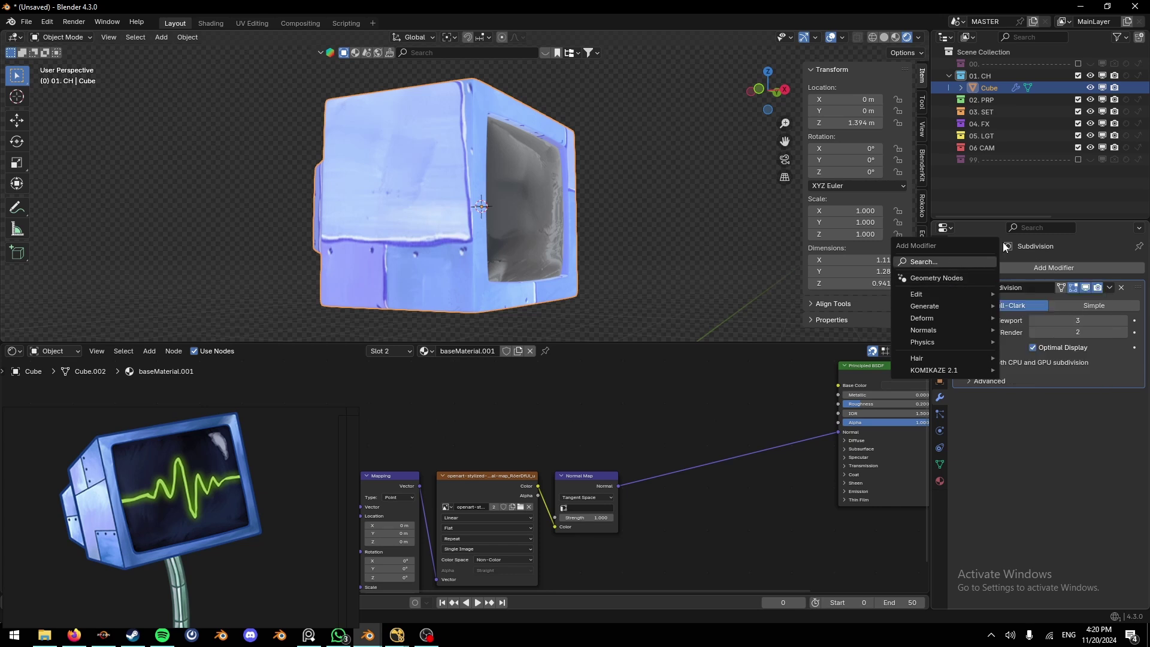
left_click(976, 269)
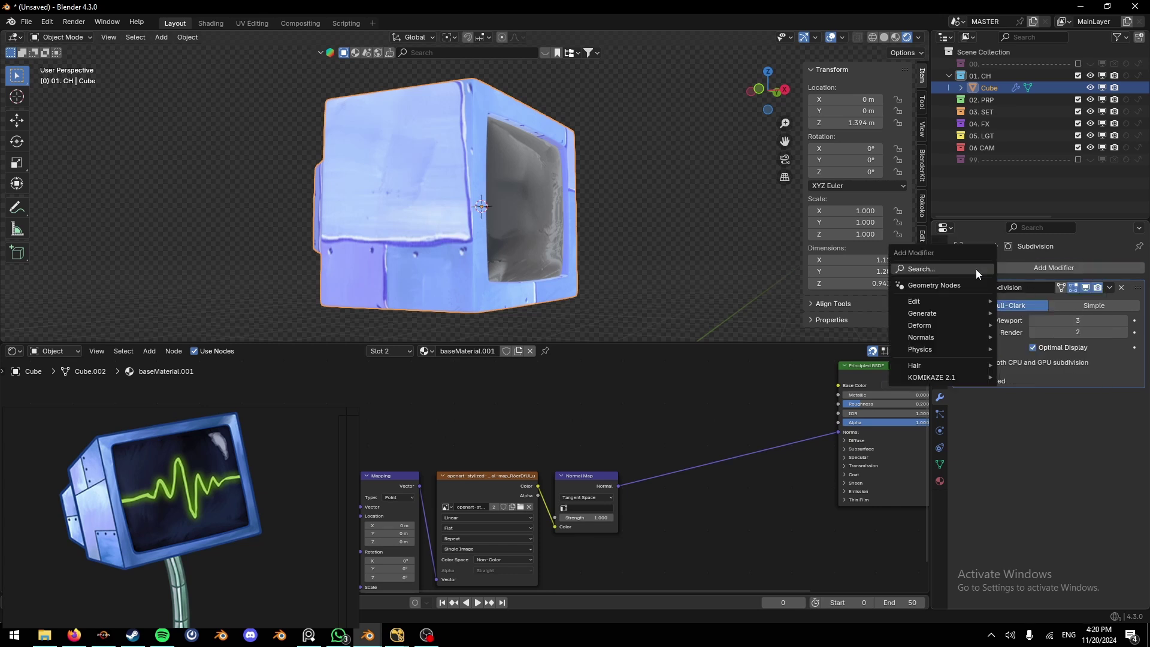
mouse_move(948, 303)
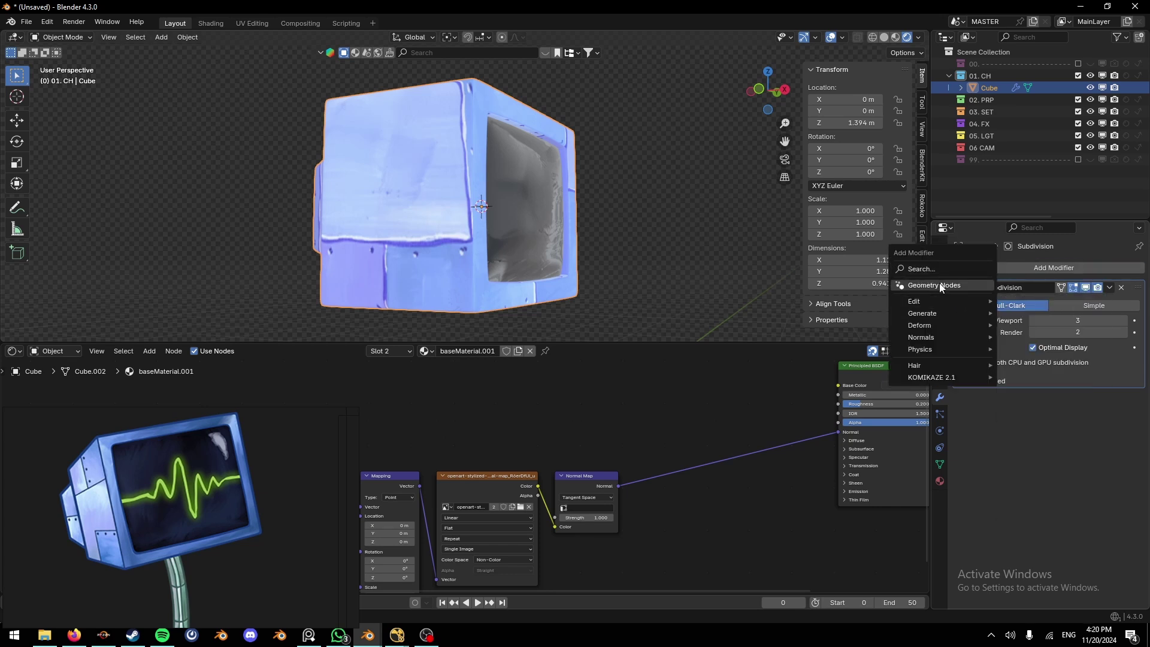
left_click(938, 284)
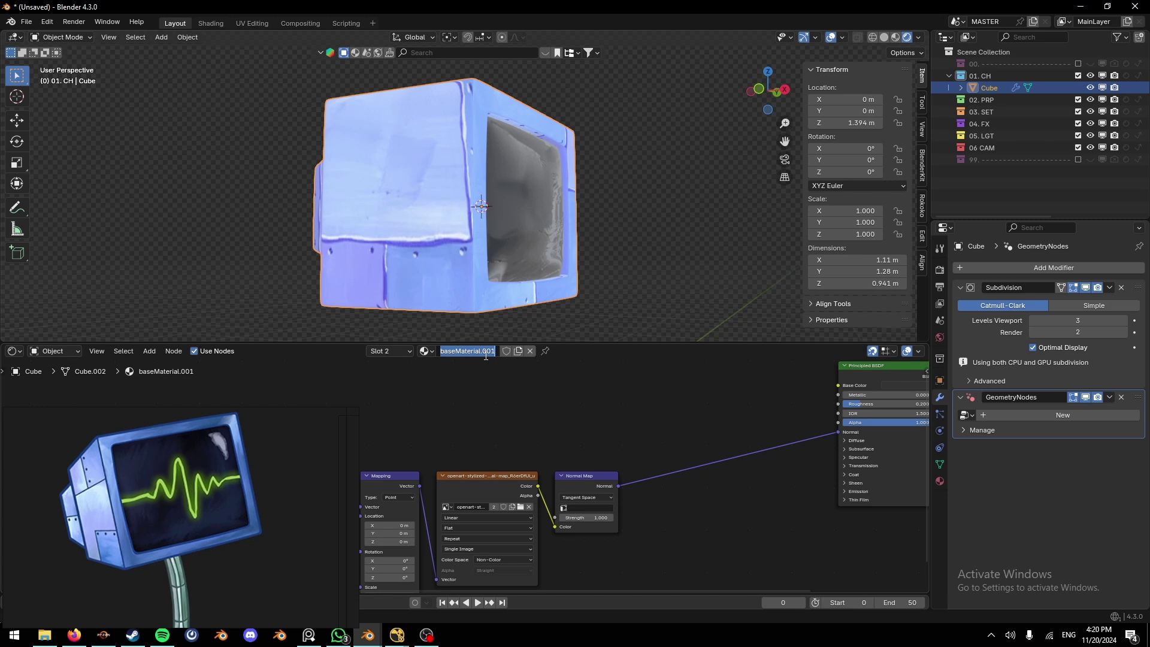
Step: Rename the copied screen material monitorGlass
type("monitorGlass")
key("Return")
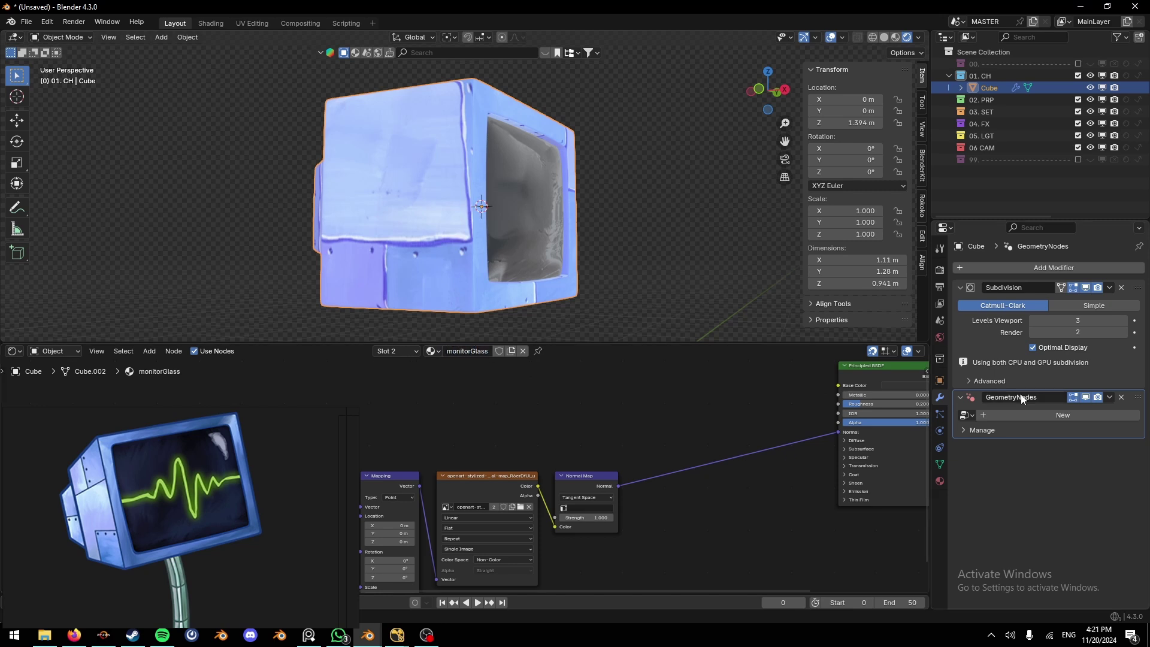
Step: Create a new node group for the monitor's Geometry Nodes modifier, show it in the Geometry Node Editor and spread its two nodes apart
left_click(966, 414)
left_click(1029, 415)
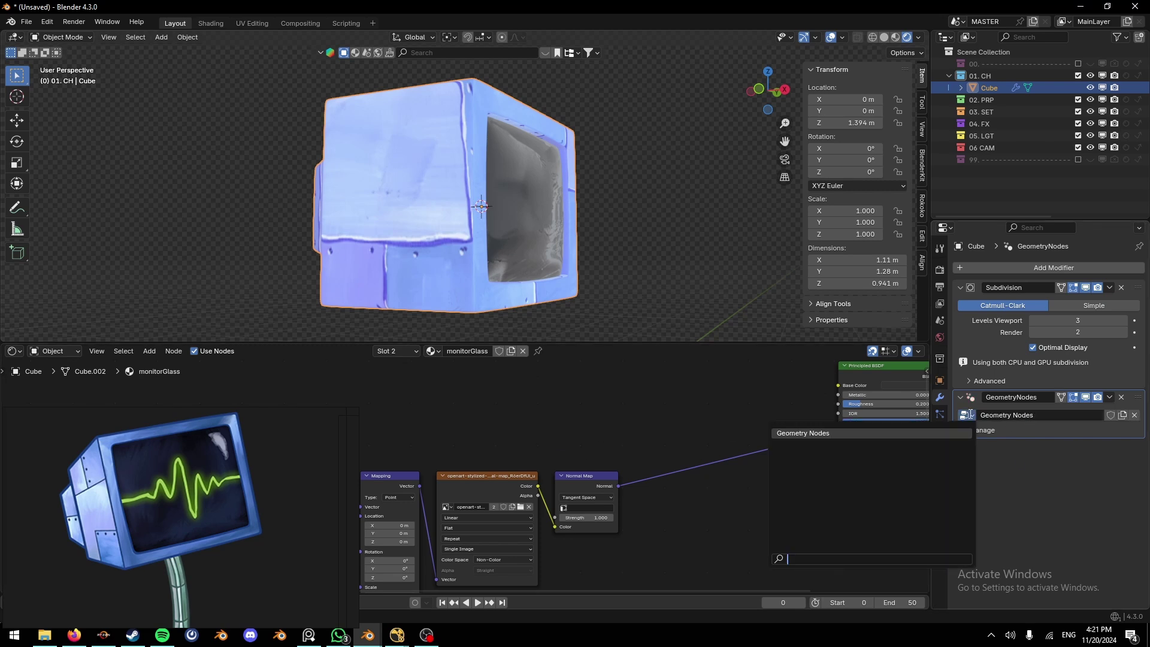
left_click(55, 351)
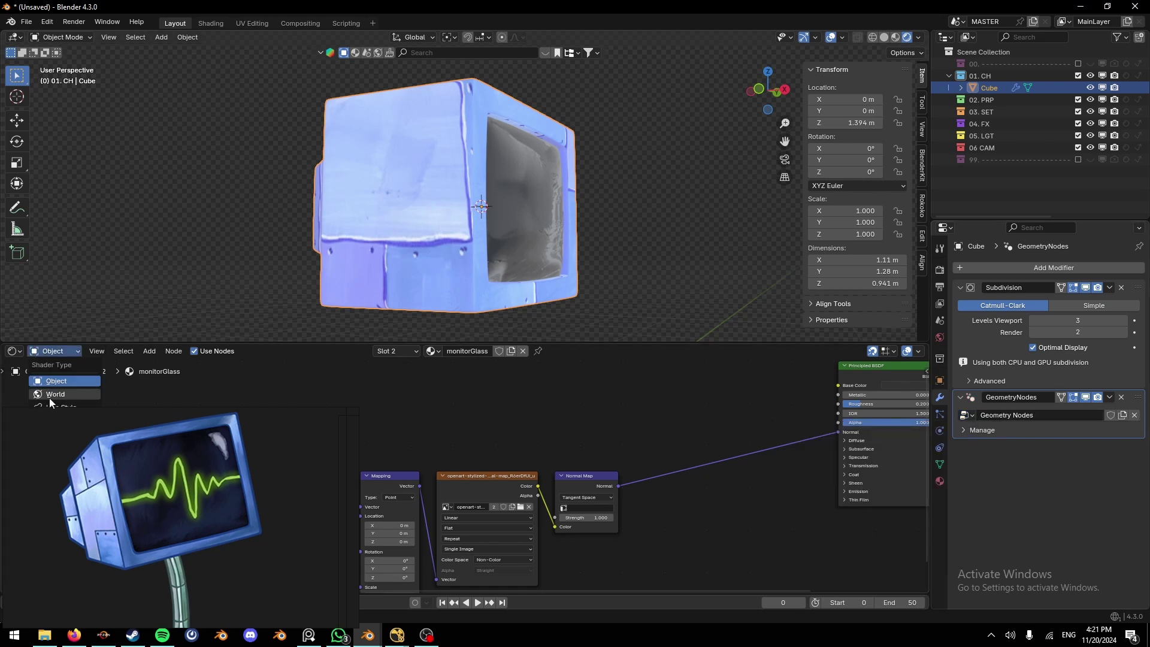
left_click(49, 398)
left_click(316, 417)
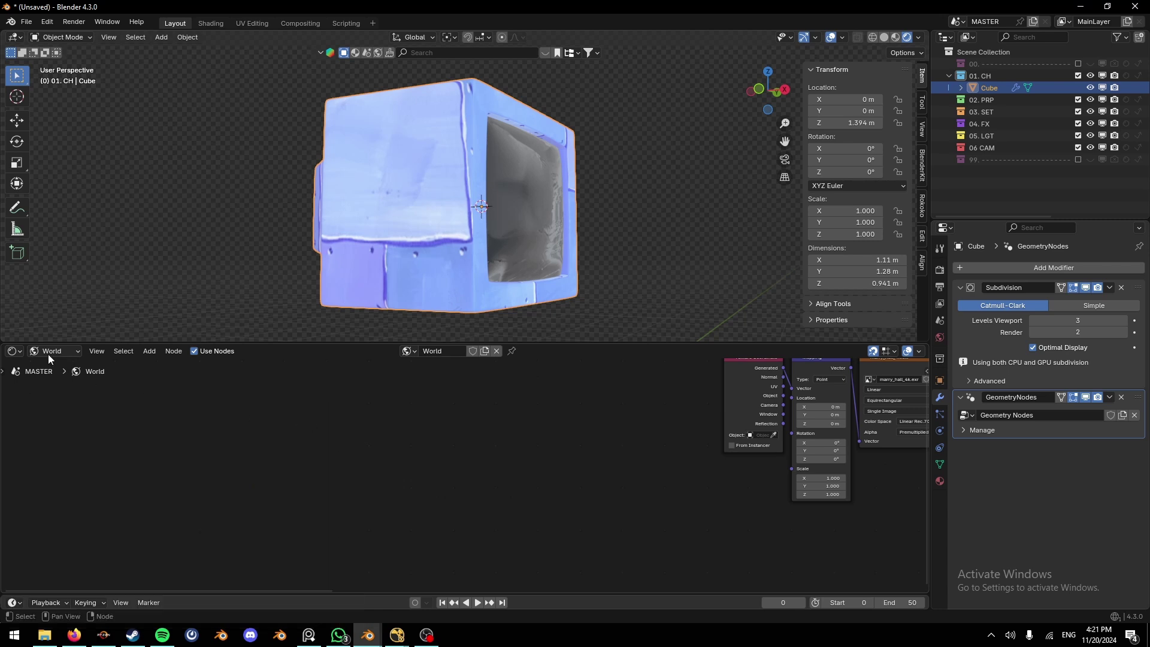
left_click(13, 351)
left_click(34, 452)
middle_click_drag(587, 442, 643, 421)
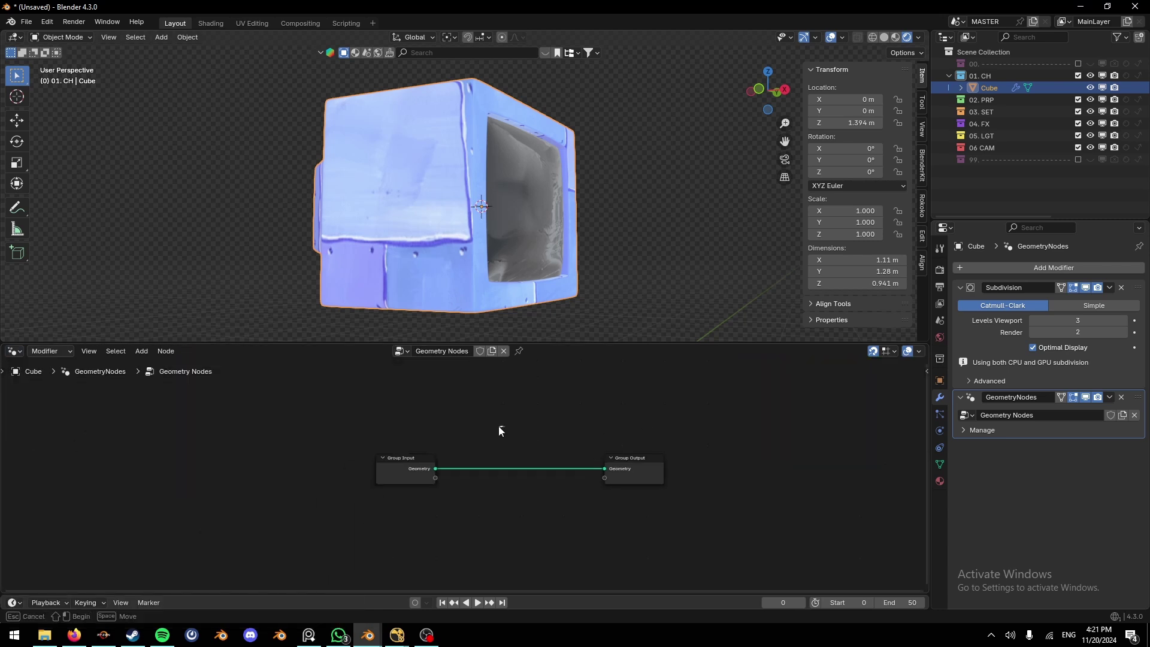
left_click_drag(389, 458, 114, 465)
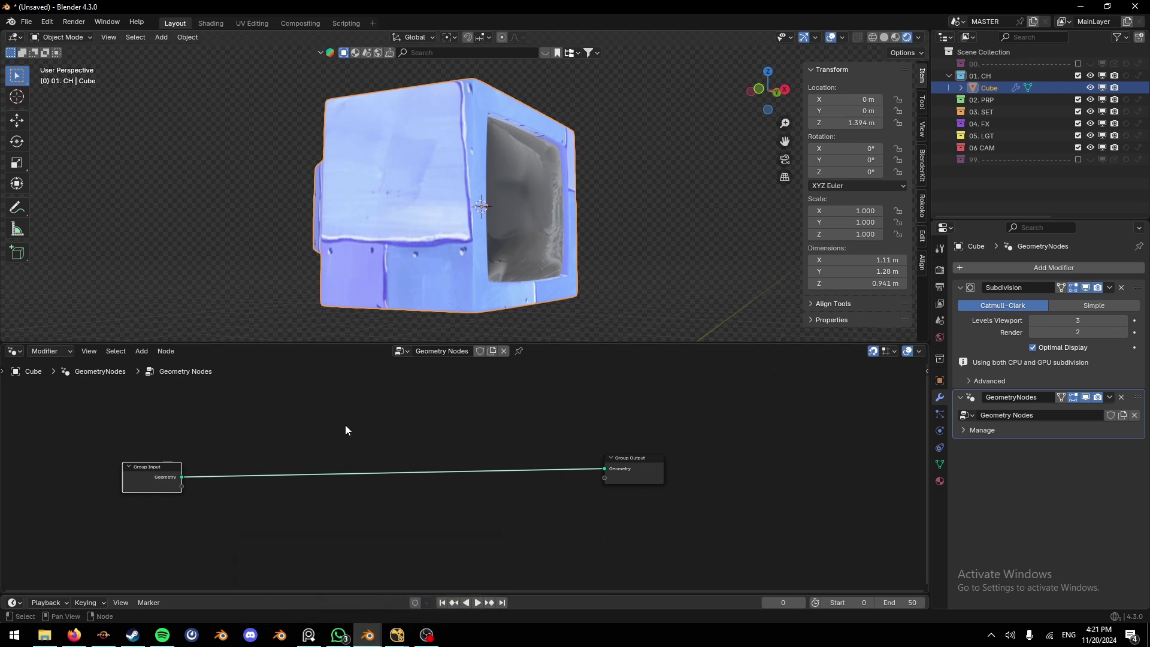
left_click(428, 636)
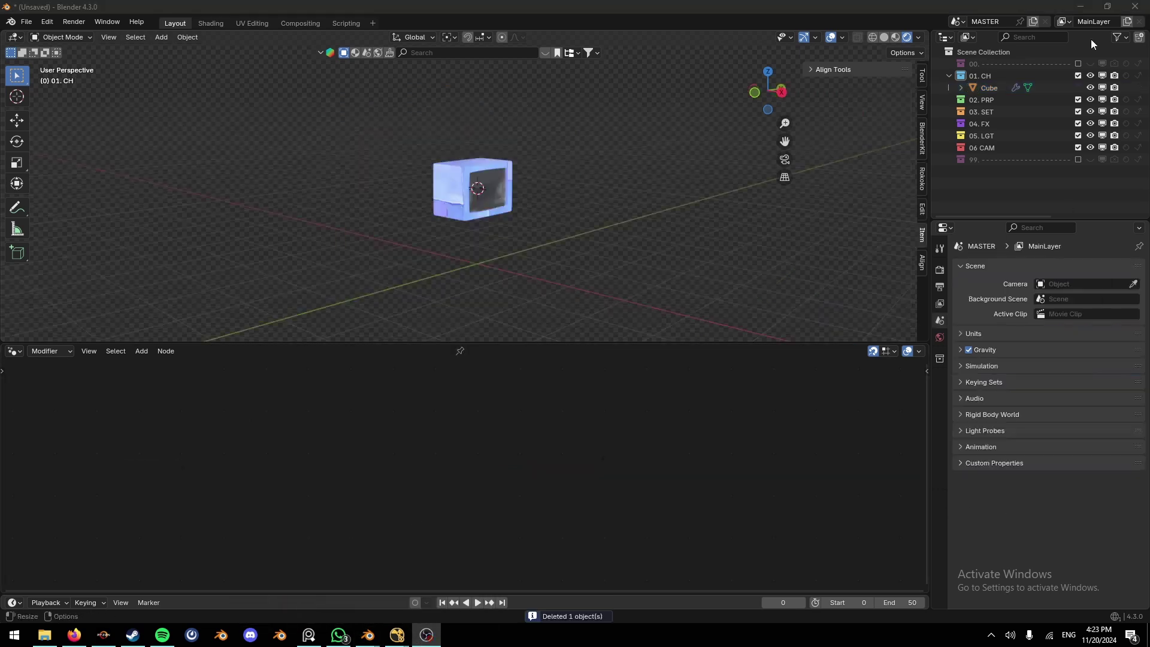
Step: Add a mesh plane at the 3D cursor and delete all its vertices to leave an empty mesh object
key("shift+a")
mouse_move(561, 229)
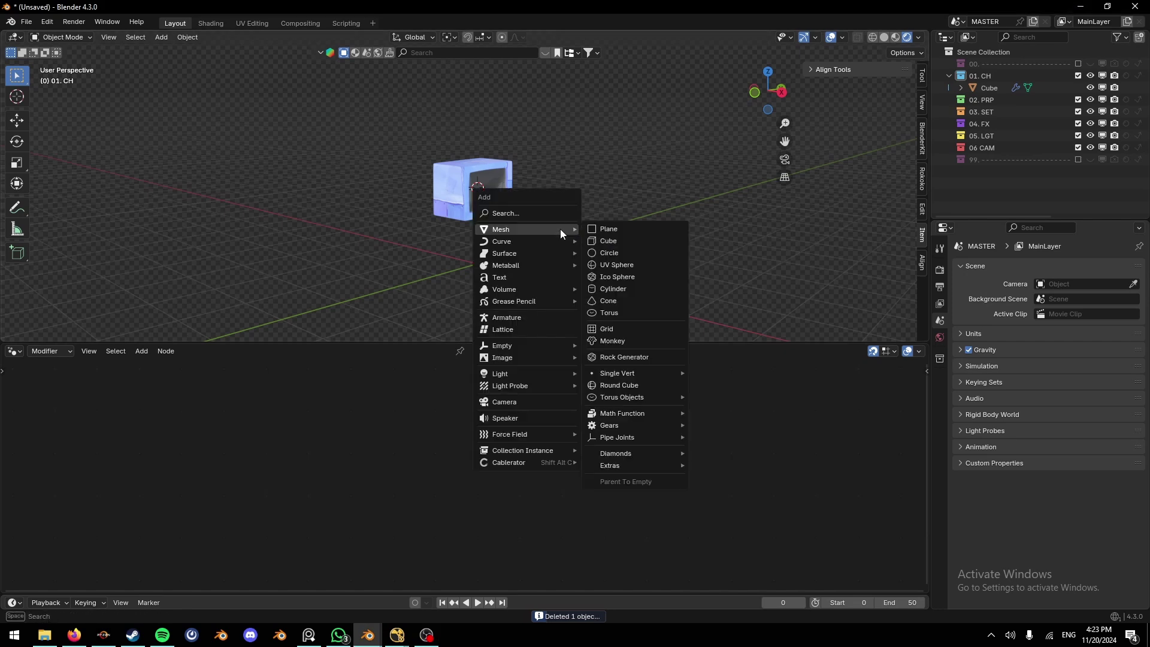
left_click(607, 229)
middle_click_drag(487, 158, 455, 259)
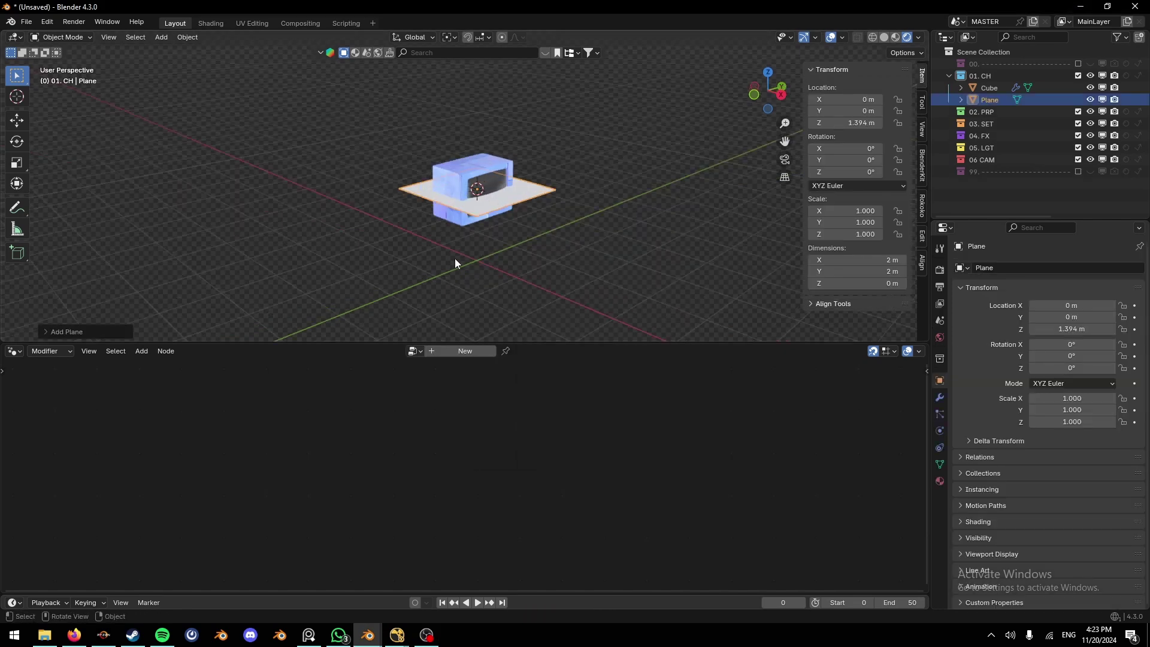
key("Tab")
key("x")
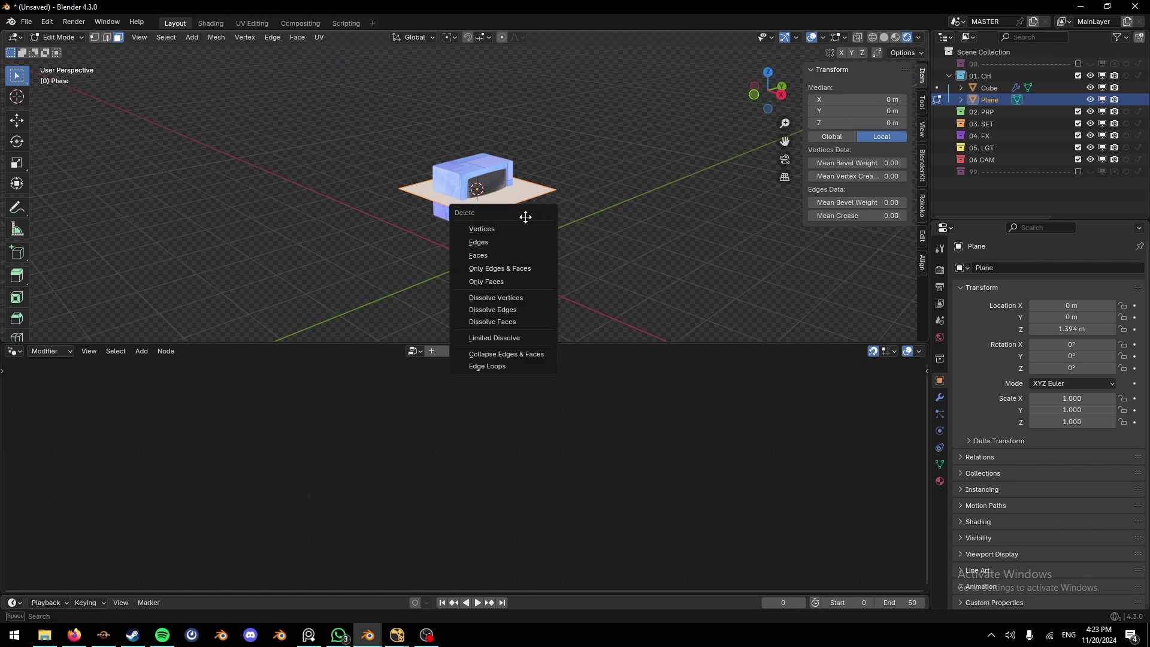
left_click(516, 227)
key("Tab")
Step: Set the empty plane object's Z location to 0 m and rename the object outline
double_click(863, 123)
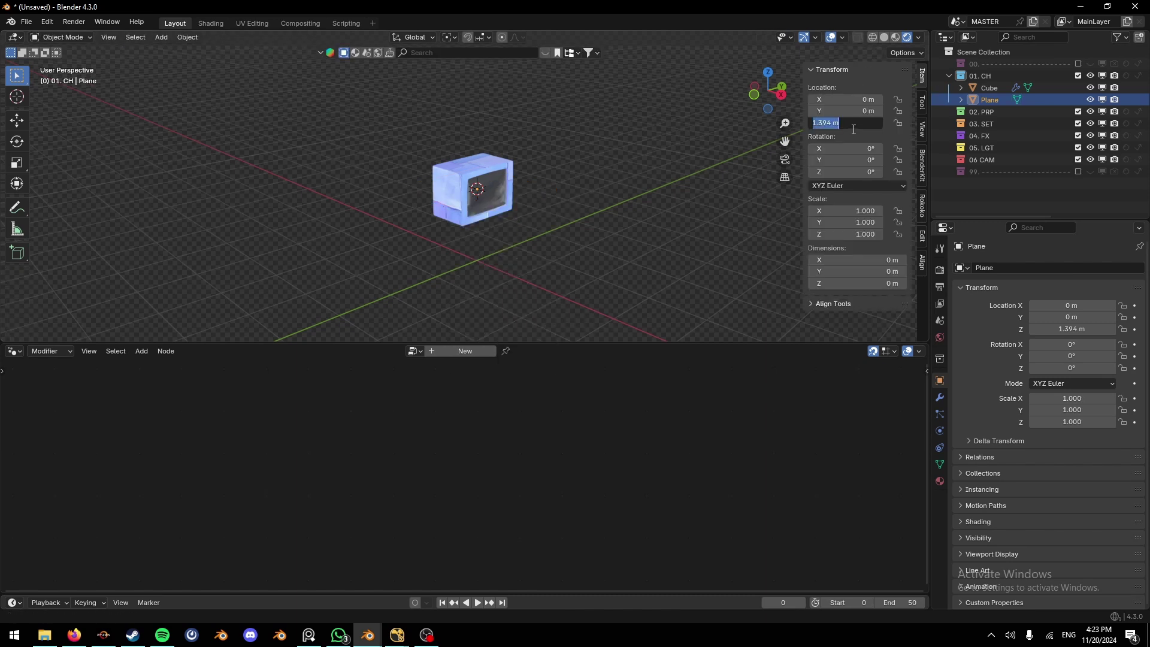
type("0")
key("Return")
left_click(648, 204)
left_click(990, 100)
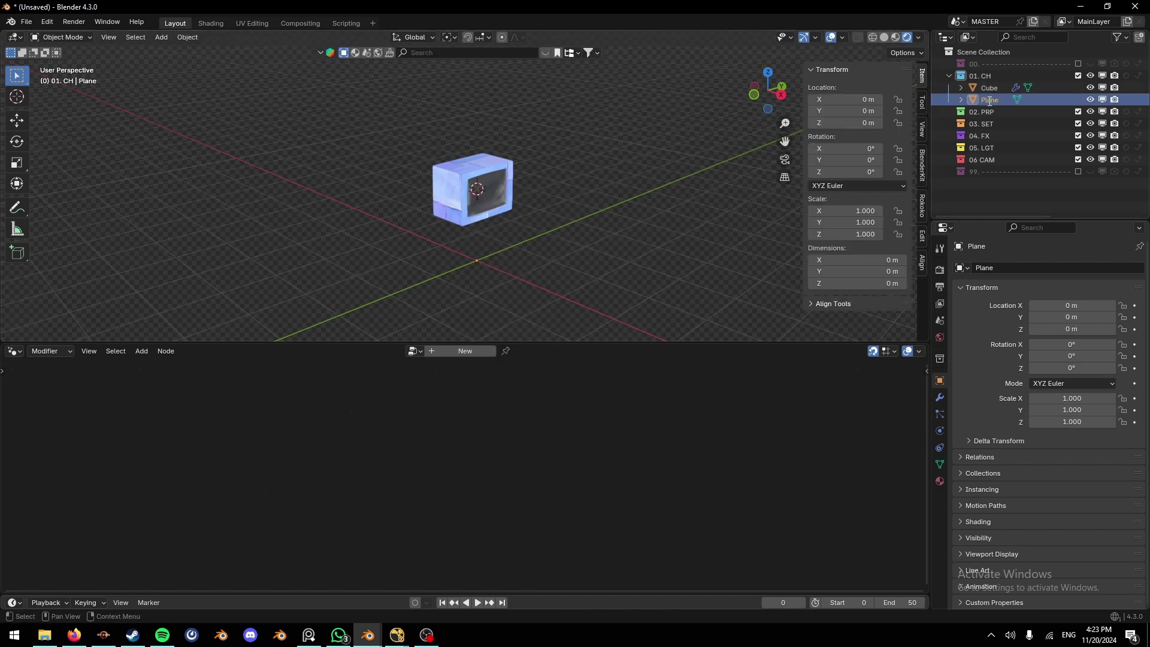
double_click(990, 100)
type("outli")
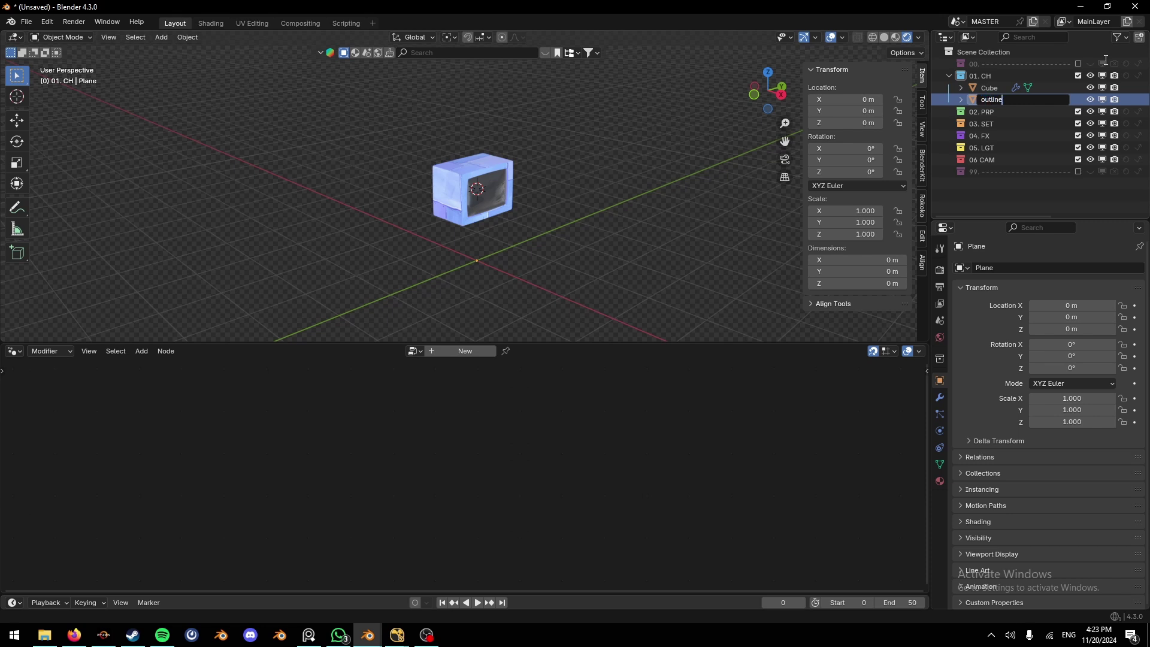
type("ne")
key("Return")
Step: Add a Geometry Nodes modifier to the outline object and give it its own new node group
left_click(940, 397)
left_click(997, 270)
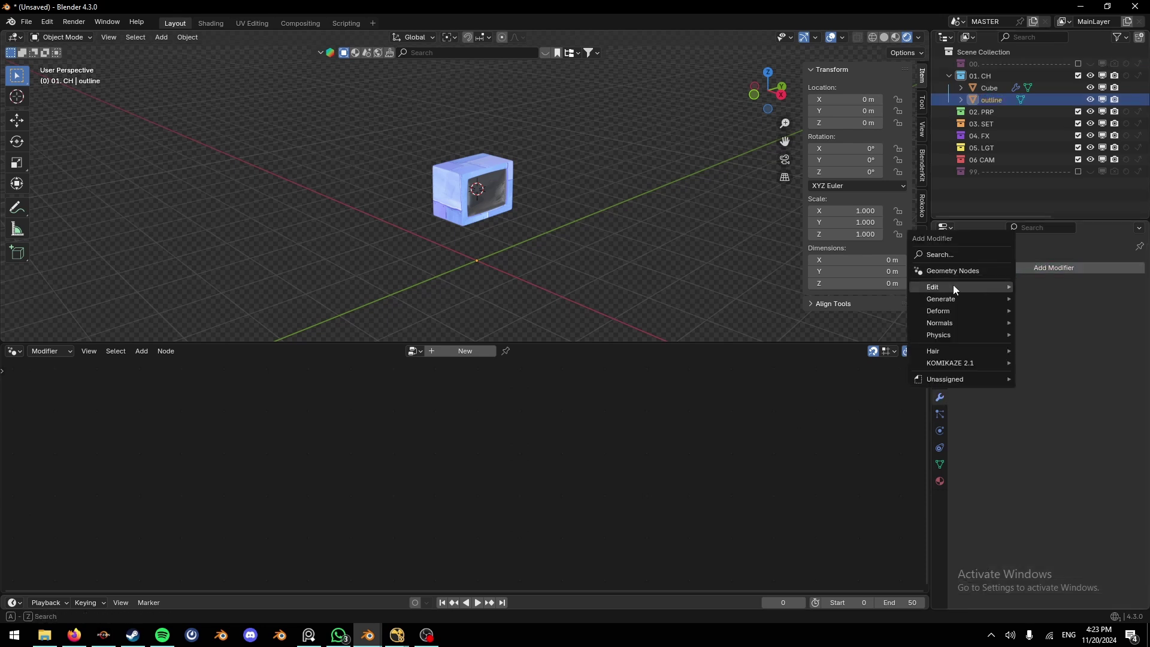
left_click(951, 271)
left_click(966, 306)
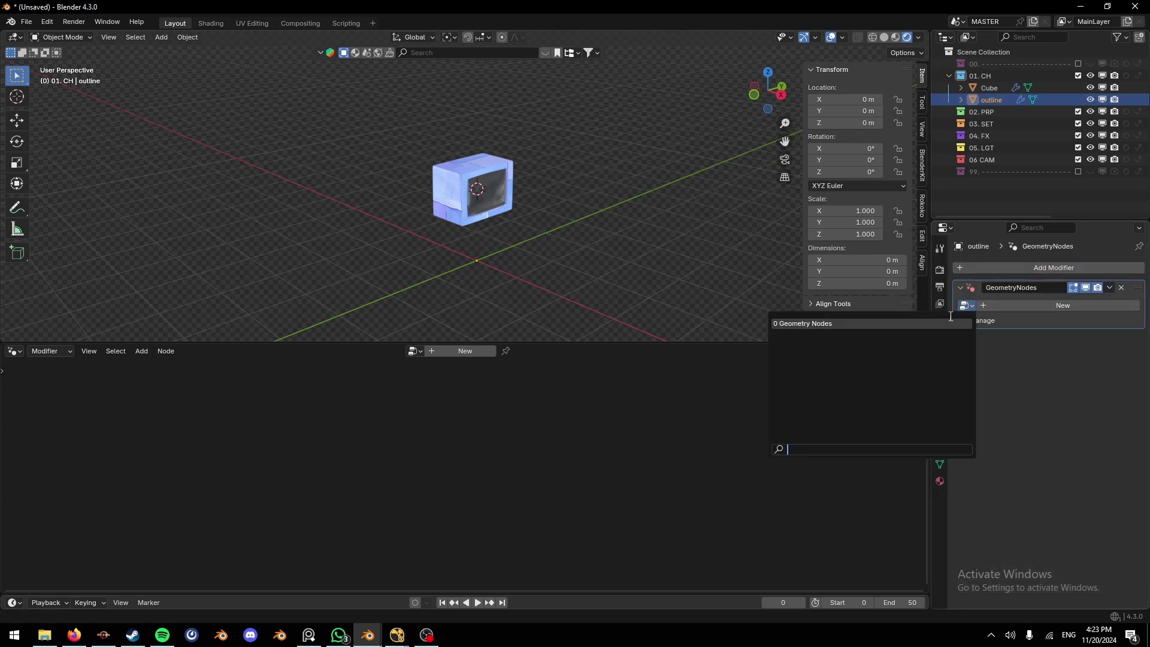
left_click(950, 324)
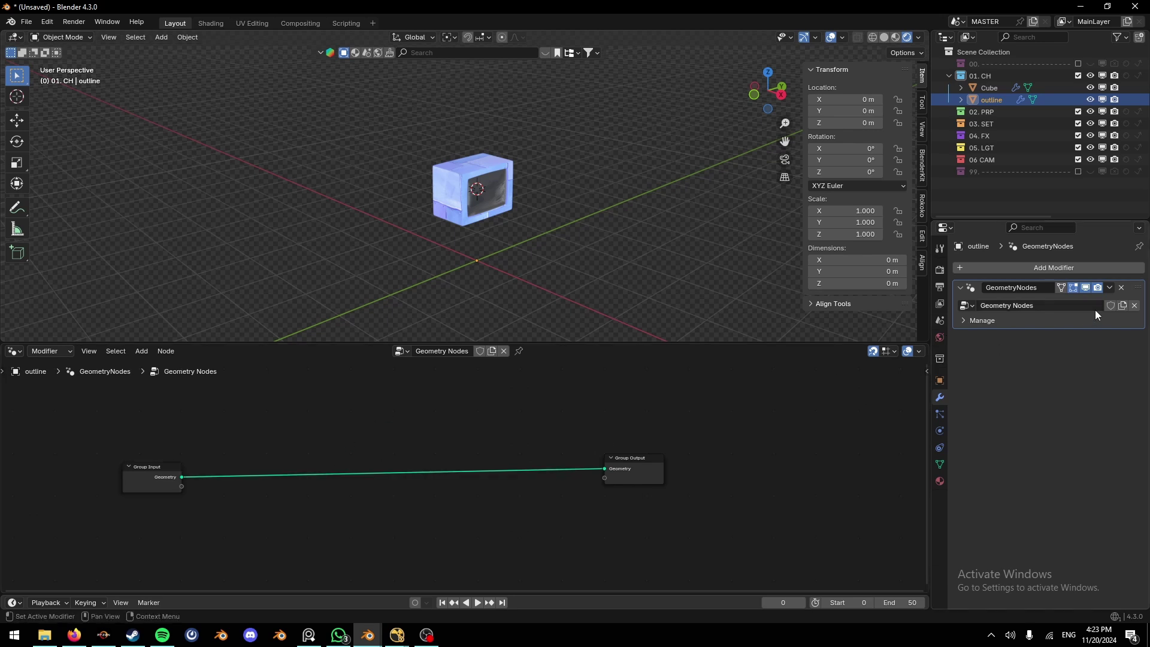
left_click(1122, 306)
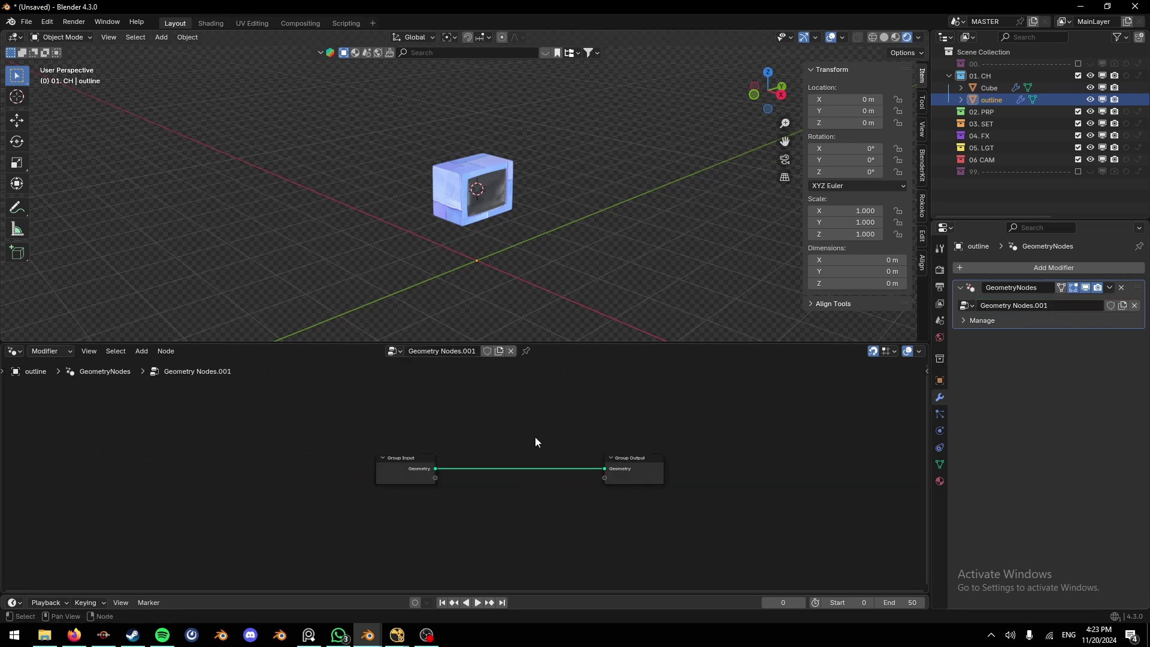
Step: Move Group Input well away from Group Output and add a Subdivide Mesh node in the space between them
left_click_drag(412, 458, 126, 457)
key("Home")
key("shift+a")
left_click(463, 319)
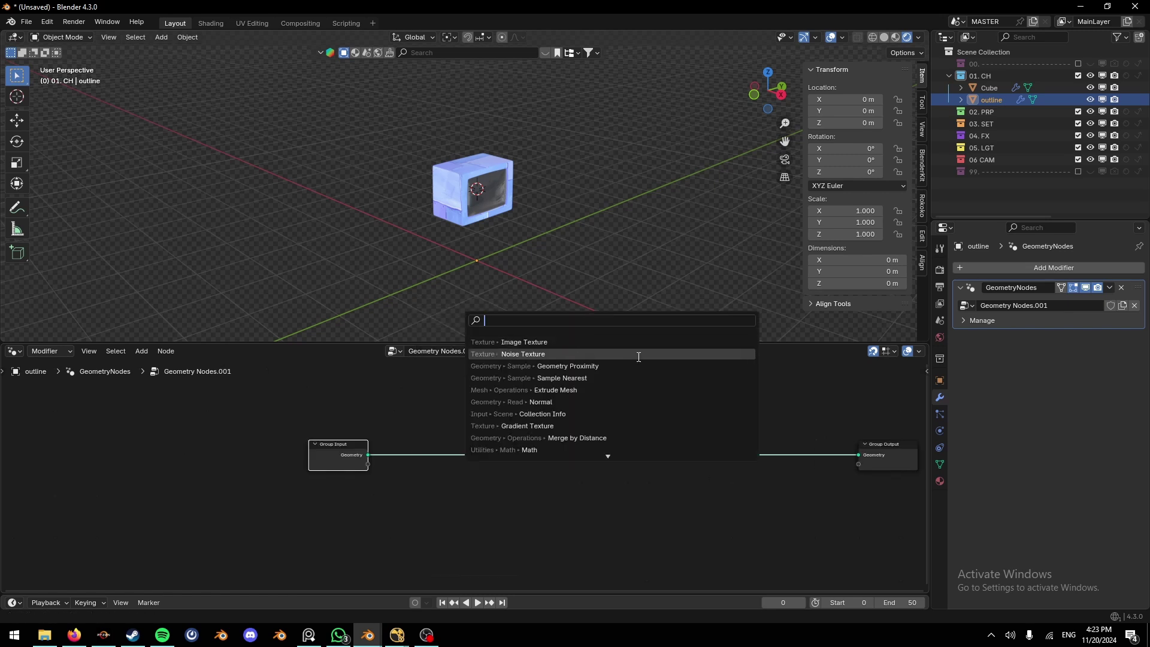
type("sub")
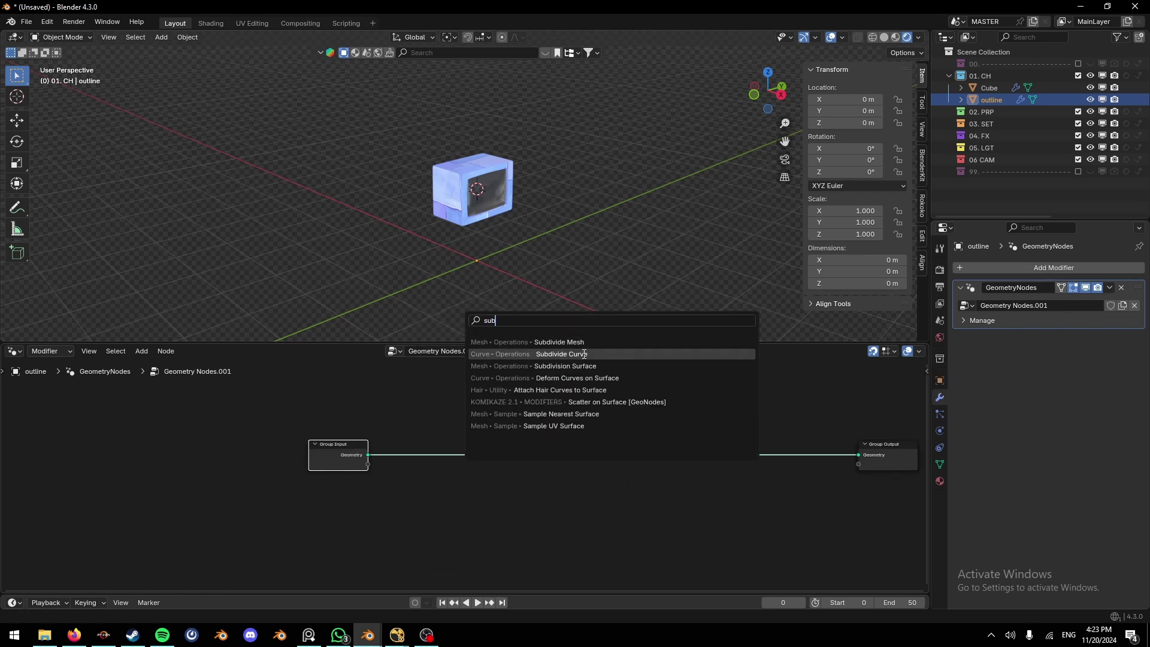
left_click(567, 339)
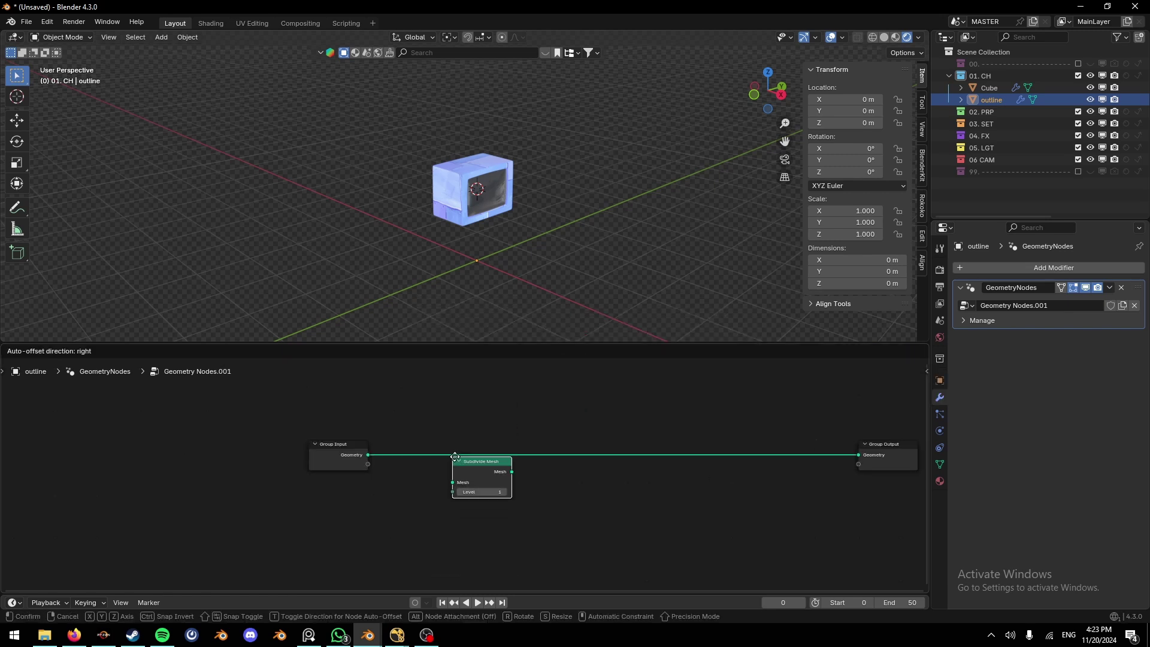
left_click(442, 484)
Step: Place Subdivide Mesh above the main link, feed it the Group Input geometry and set its Level to 0
left_click_drag(448, 486, 457, 402)
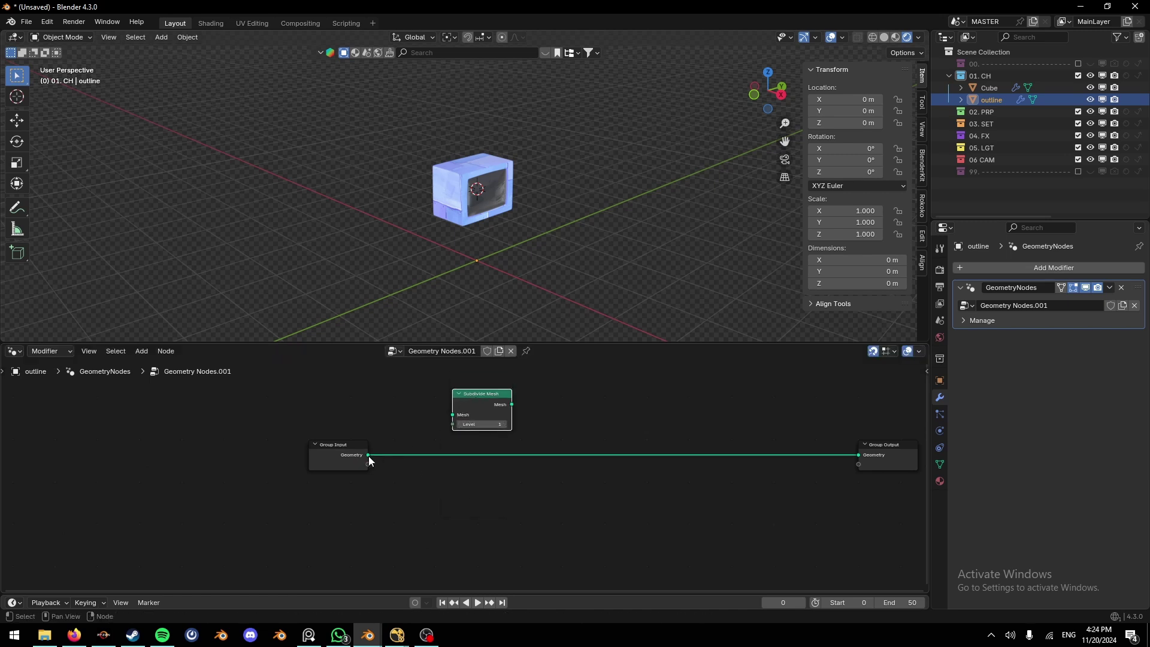
left_click_drag(367, 458, 453, 415)
left_click(476, 424)
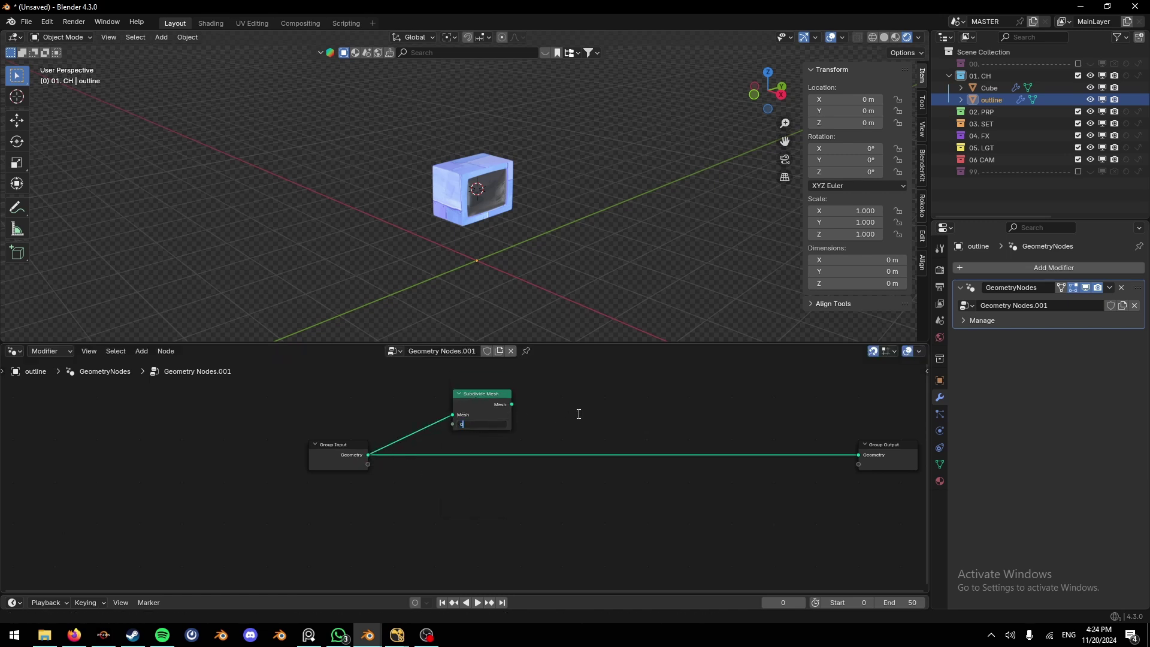
key("Return")
Step: Insert an Extrude Mesh node before Group Output and connect the Subdivide Mesh output to its Mesh input
key("shift+a")
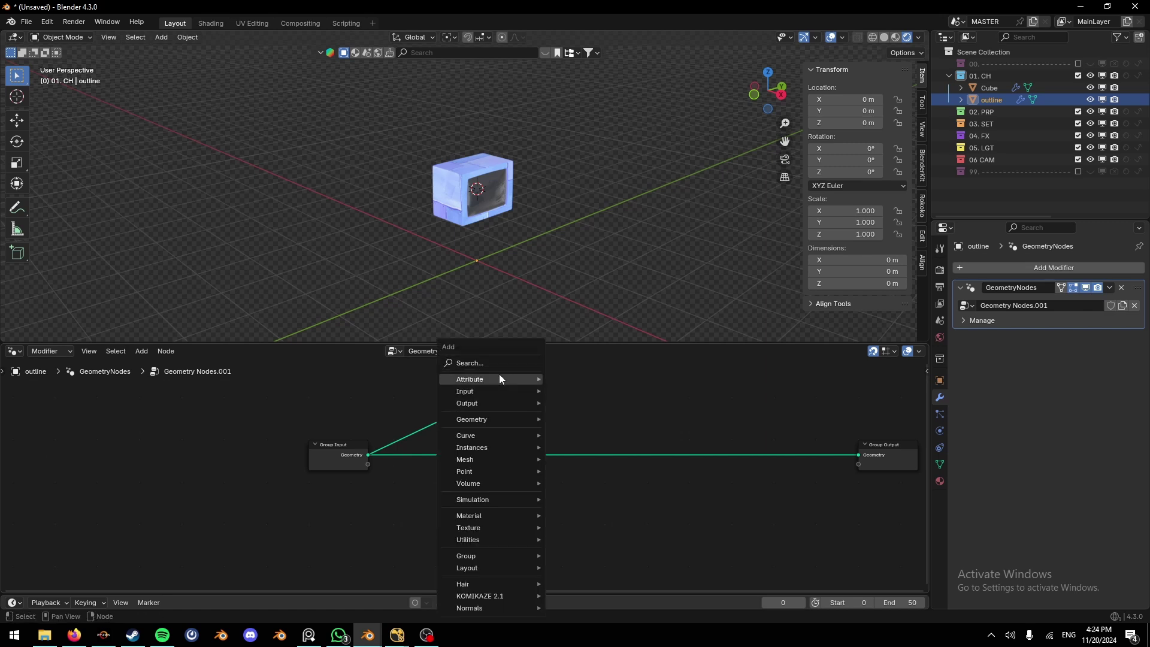
left_click(488, 361)
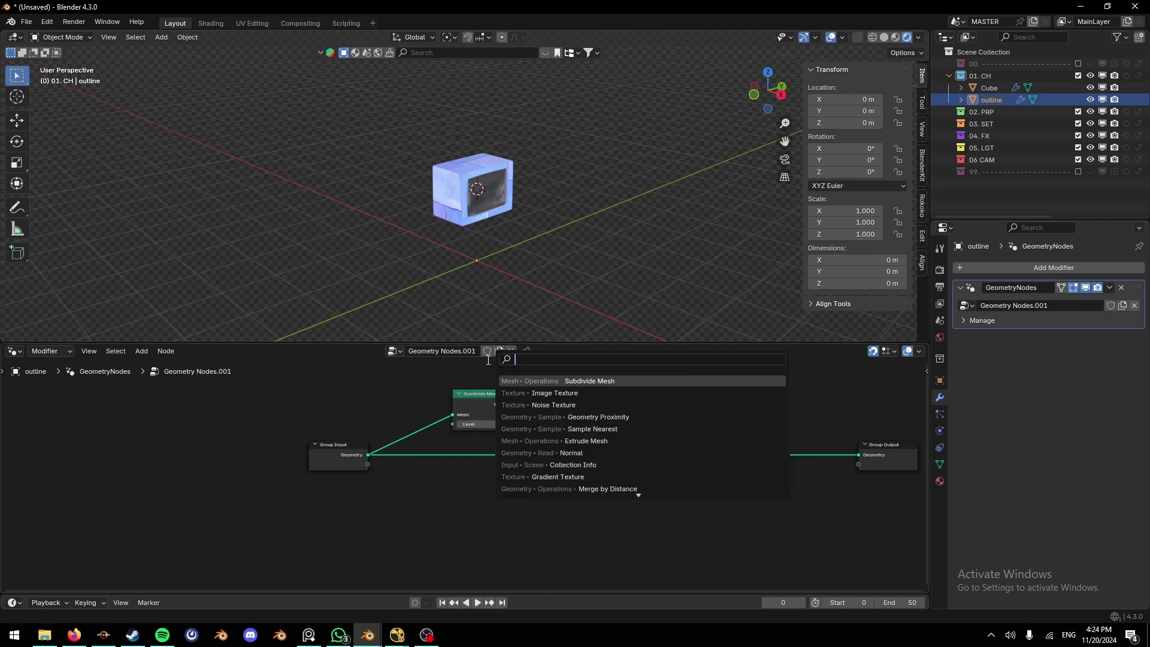
type("ext")
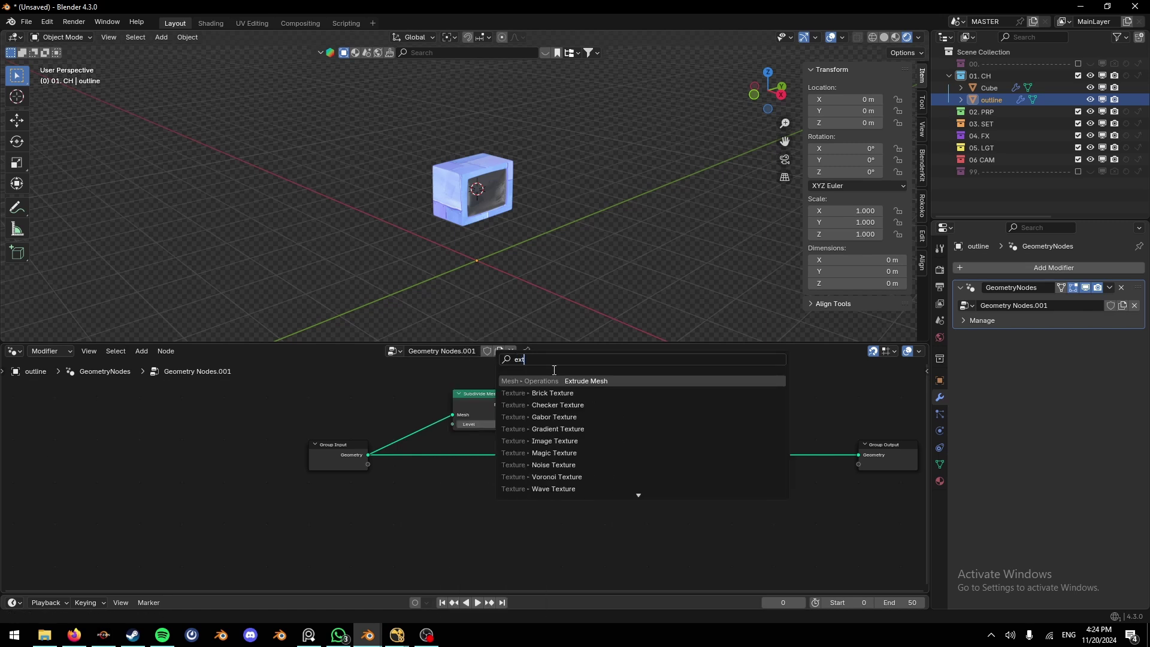
key("Return")
left_click(572, 431)
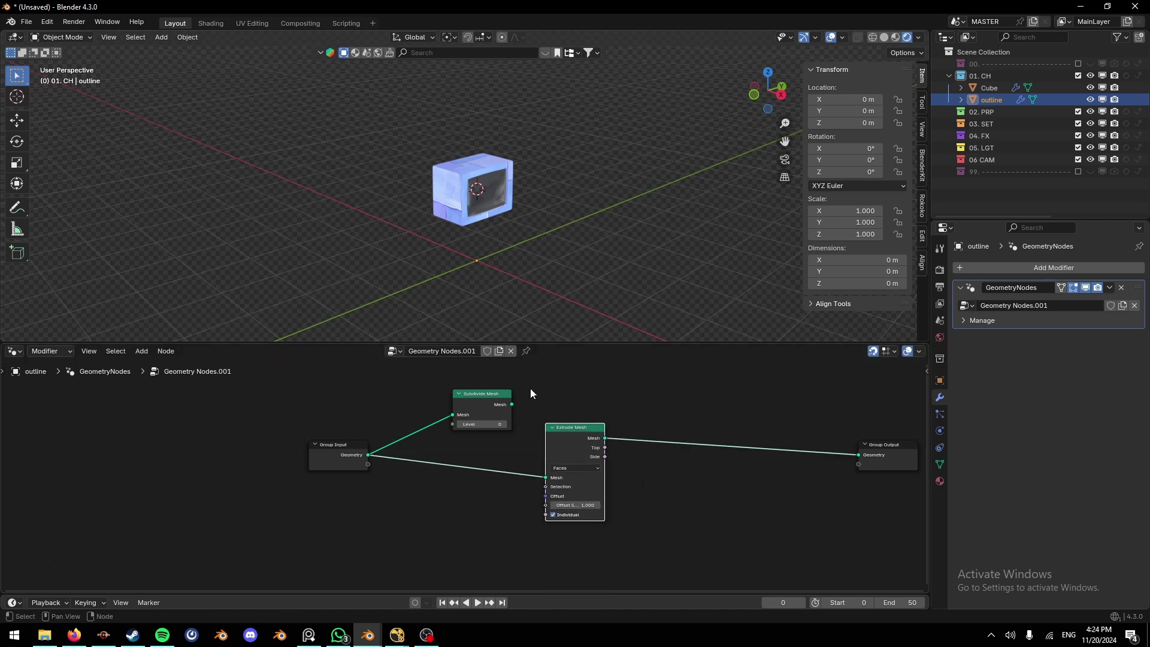
left_click_drag(512, 405, 546, 477)
Step: Attach a Viewer node to the Extrude Mesh output and hide the Cube object in the viewport
left_click(591, 442, "ctrl+shift")
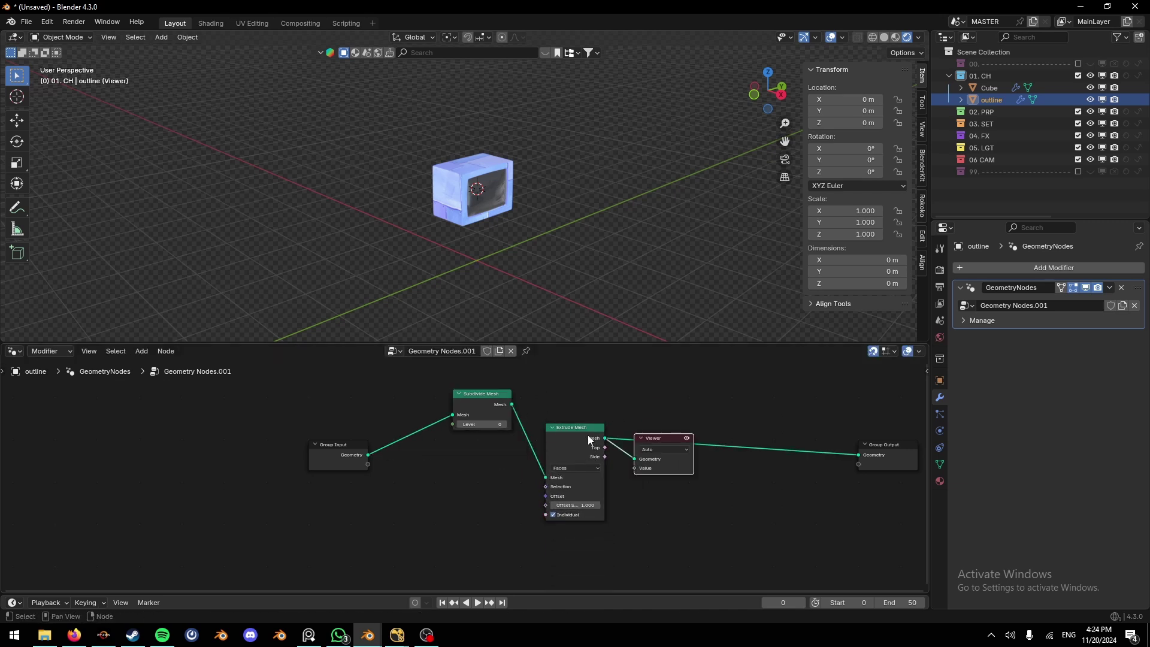
middle_click_drag(601, 277, 455, 270)
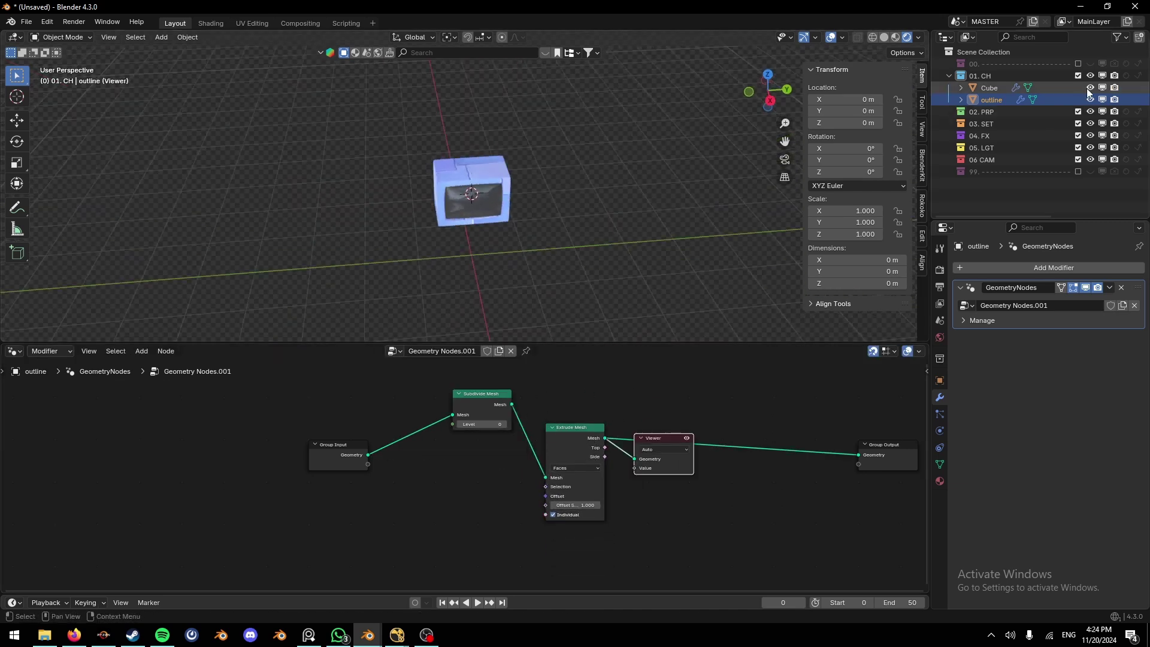
left_click(1090, 87)
Step: Make room between Group Input and Subdivide Mesh and add a Collection Info node above Group Input
middle_click_drag(702, 444, 560, 435)
scroll(530, 426, "up", 2)
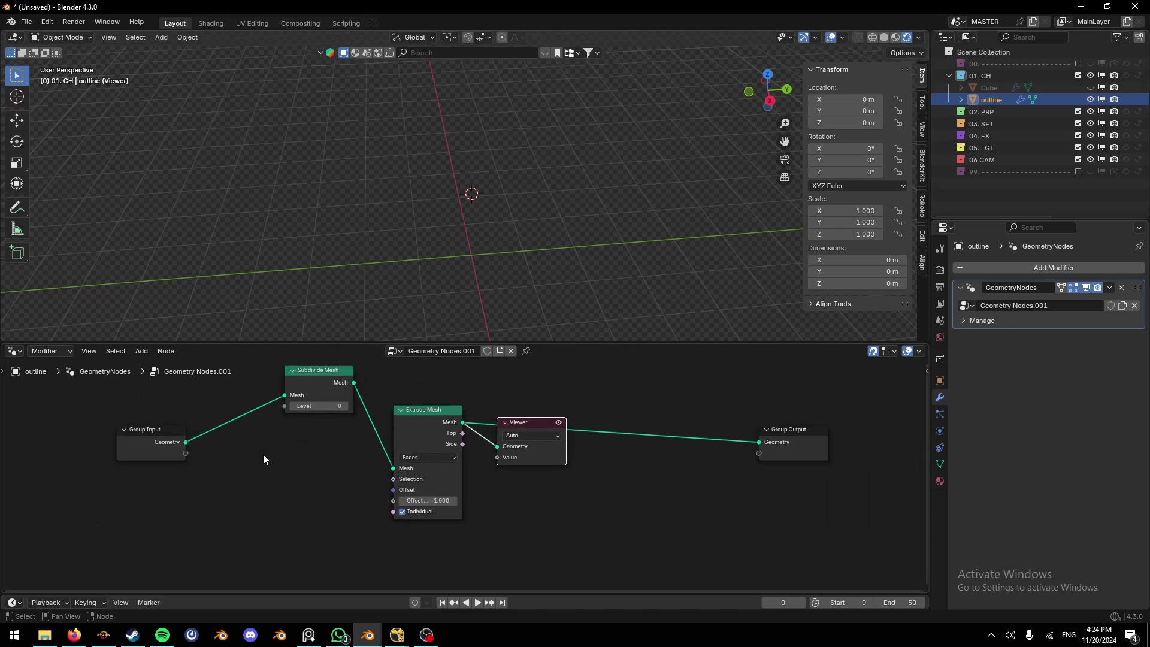
middle_click_drag(263, 454, 525, 480)
left_click_drag(396, 458, 150, 448)
left_click(329, 411)
key("shift+a")
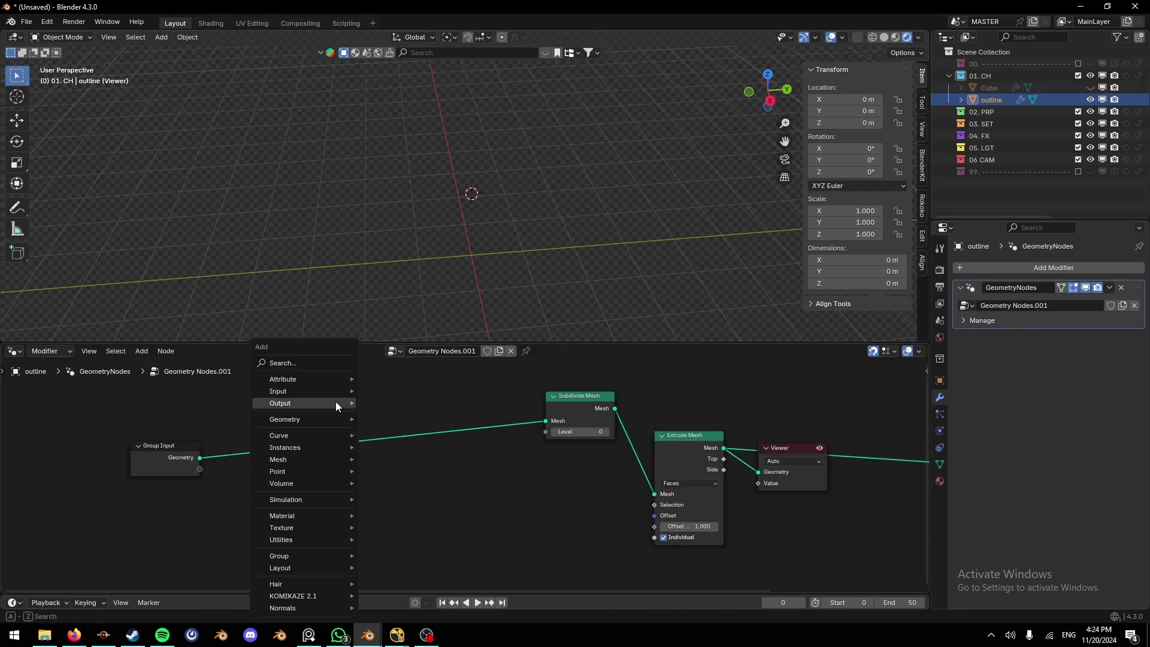
type("col")
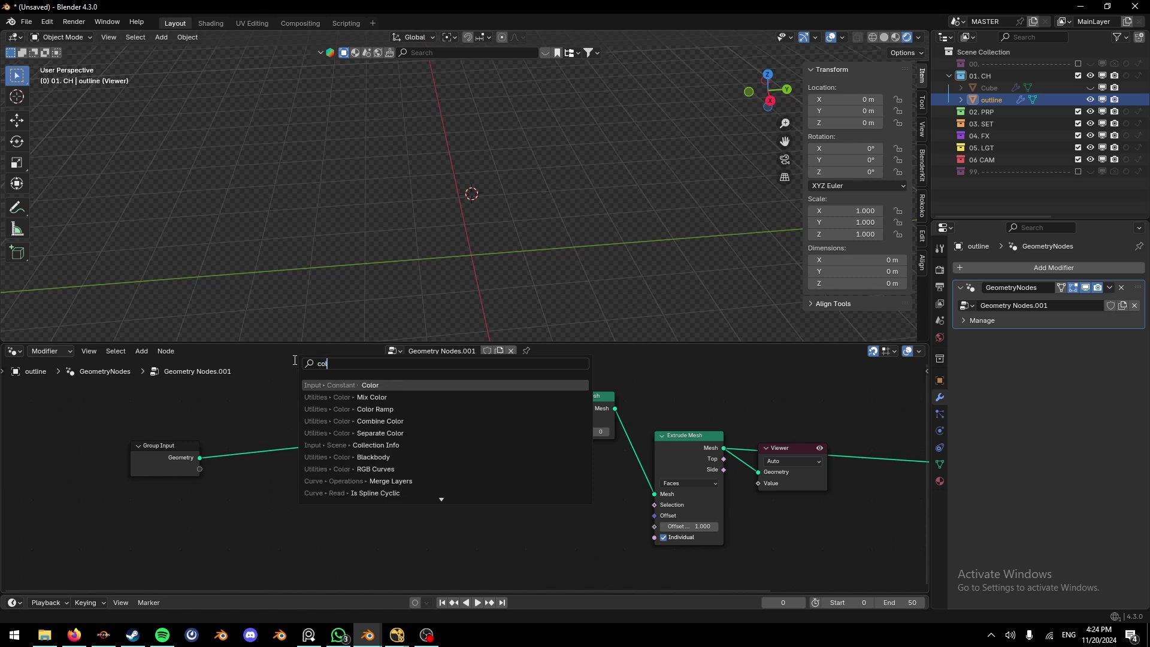
type("le")
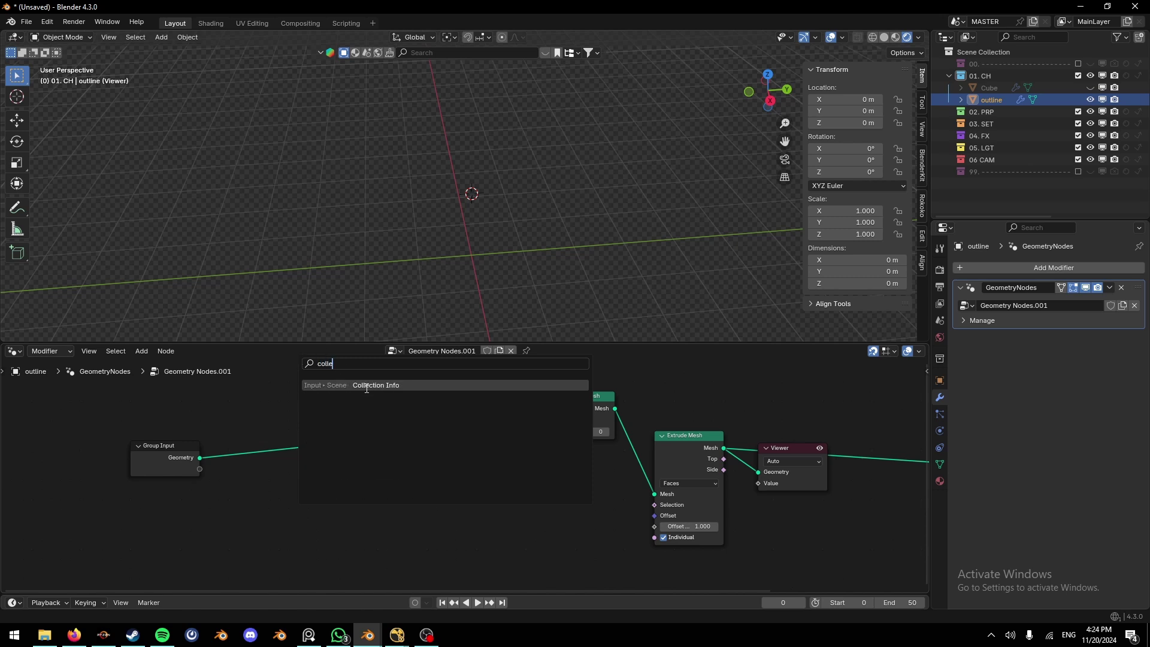
left_click(366, 386)
left_click(291, 387)
Step: Add an Object Info node referencing the Cube object beside the Collection Info node
key("shift+a")
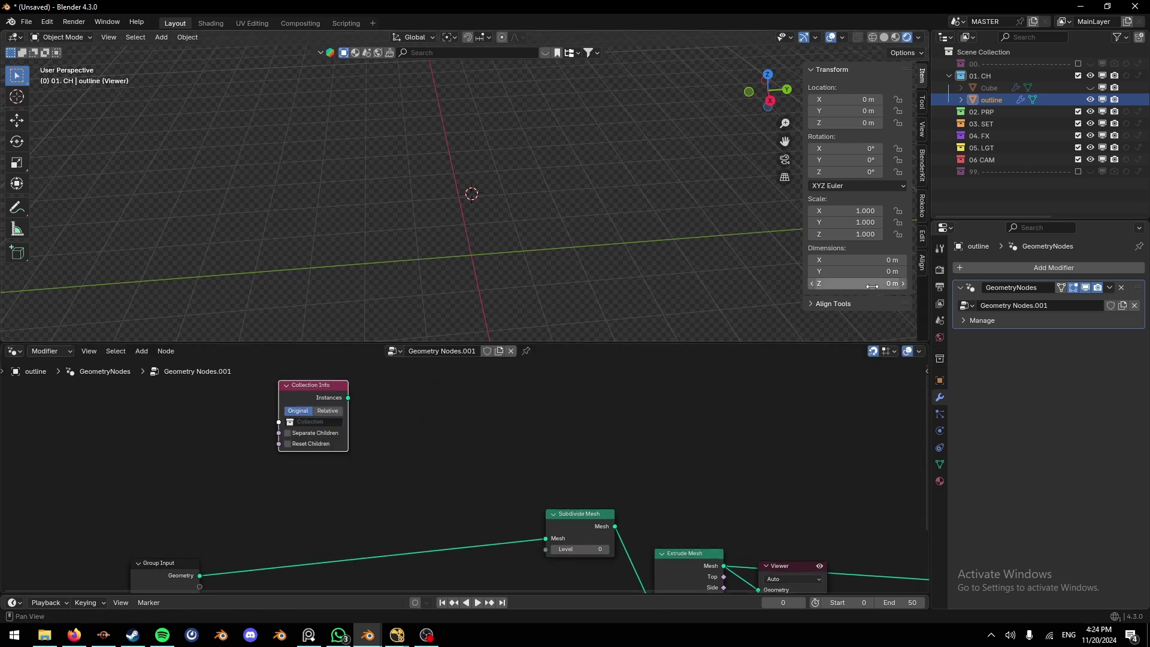
left_click_drag(989, 88, 408, 439)
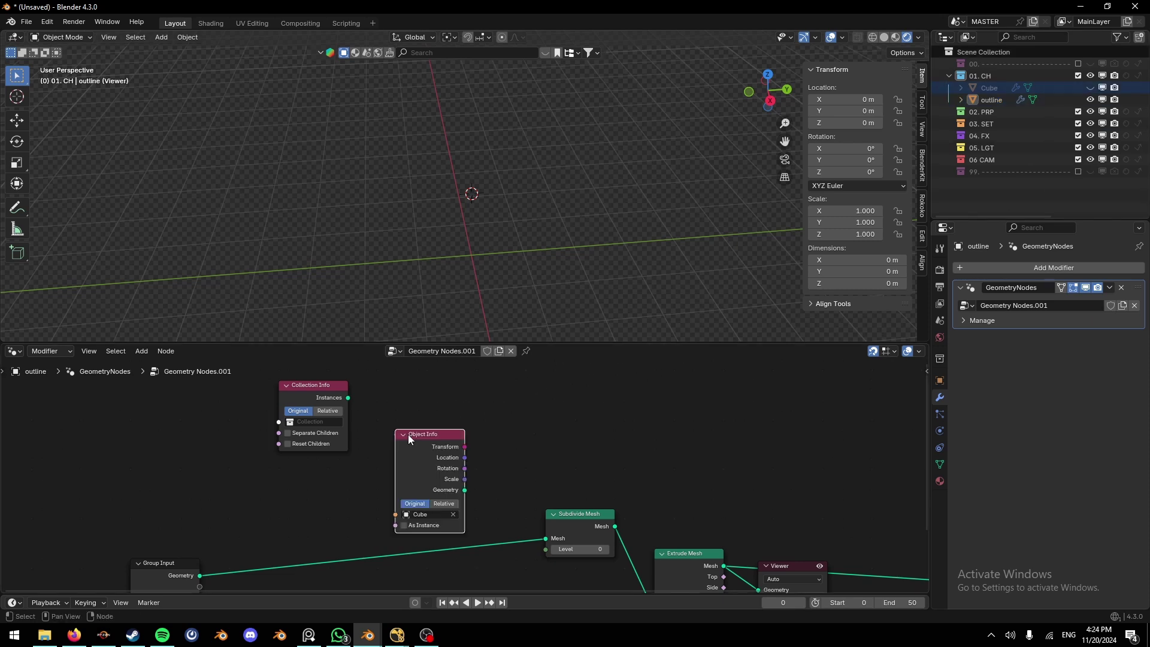
middle_click_drag(487, 471, 481, 372)
Step: Replace the Group Input link into Subdivide Mesh with the Object Info geometry, and detach that link again
left_click_drag(459, 390, 540, 439)
middle_click_drag(474, 391, 478, 467)
left_click_drag(544, 514, 491, 503)
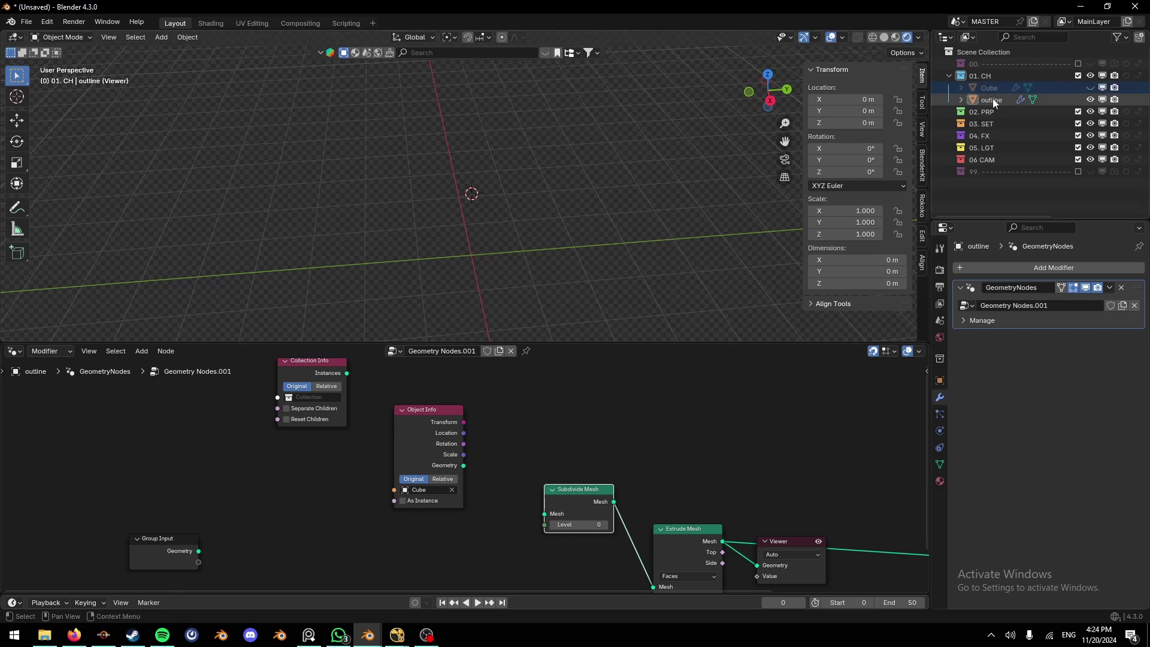
Step: Move the outline object into the 04. FX collection and unhide the Cube object in the viewport
left_click_drag(993, 98, 989, 134)
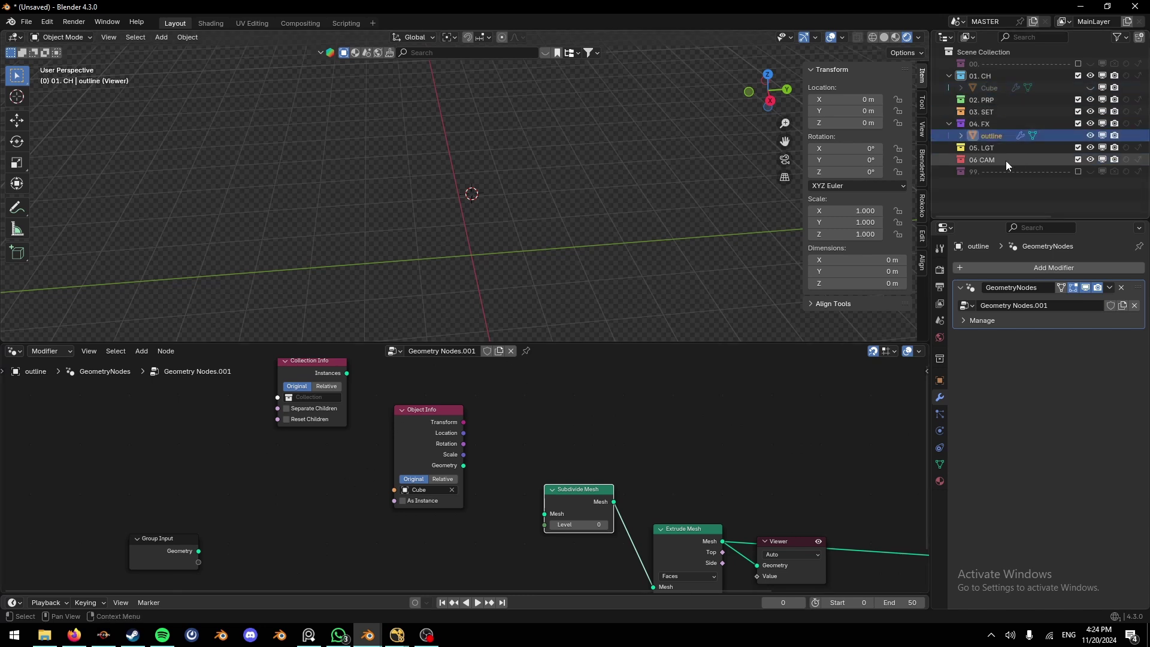
left_click(989, 88)
left_click(1089, 88)
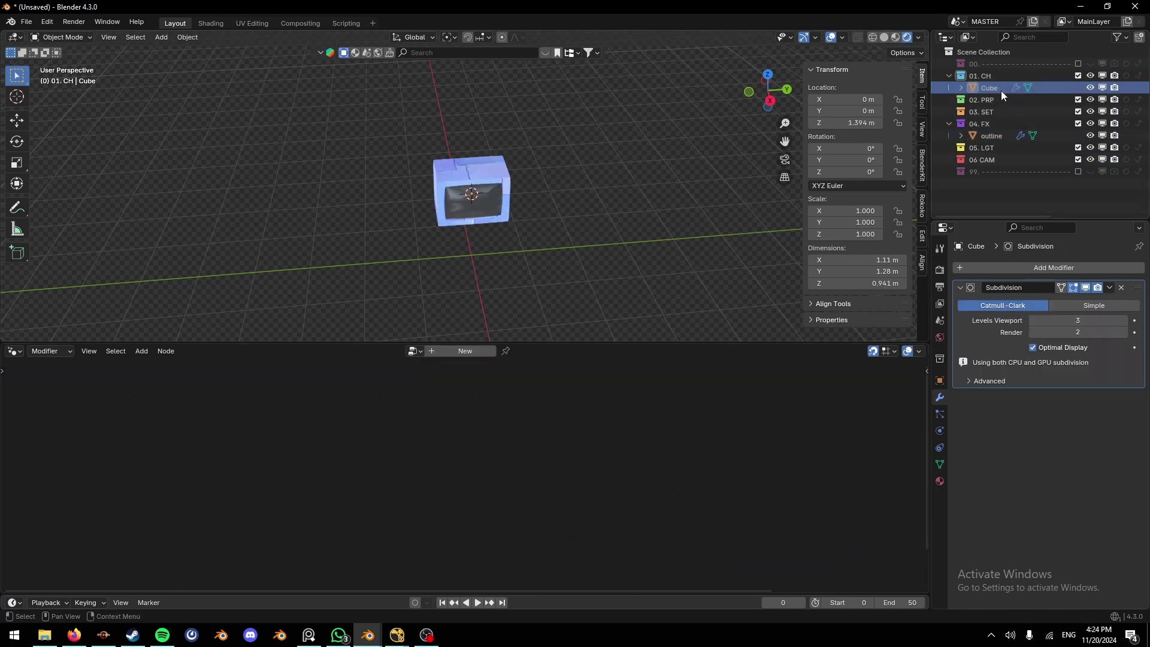
Step: Rename the Cube object to monitor
double_click(987, 88)
type("monitor")
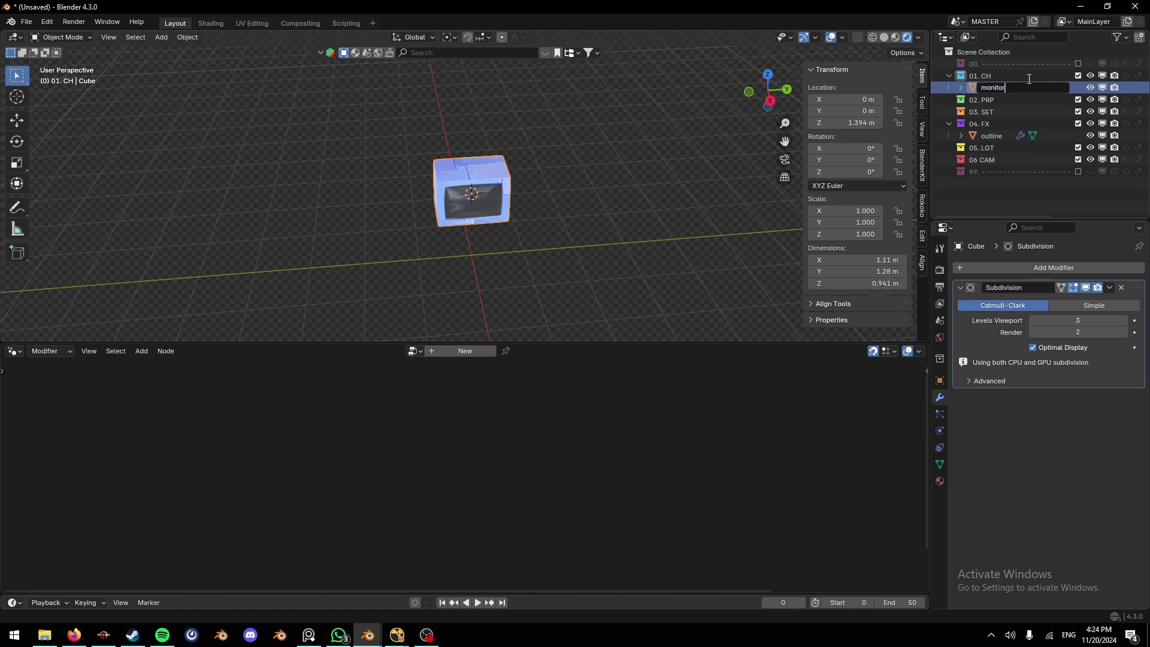
key("Return")
Step: Create a collection named karenHead inside 01. CH that holds the monitor object
left_click(1140, 37)
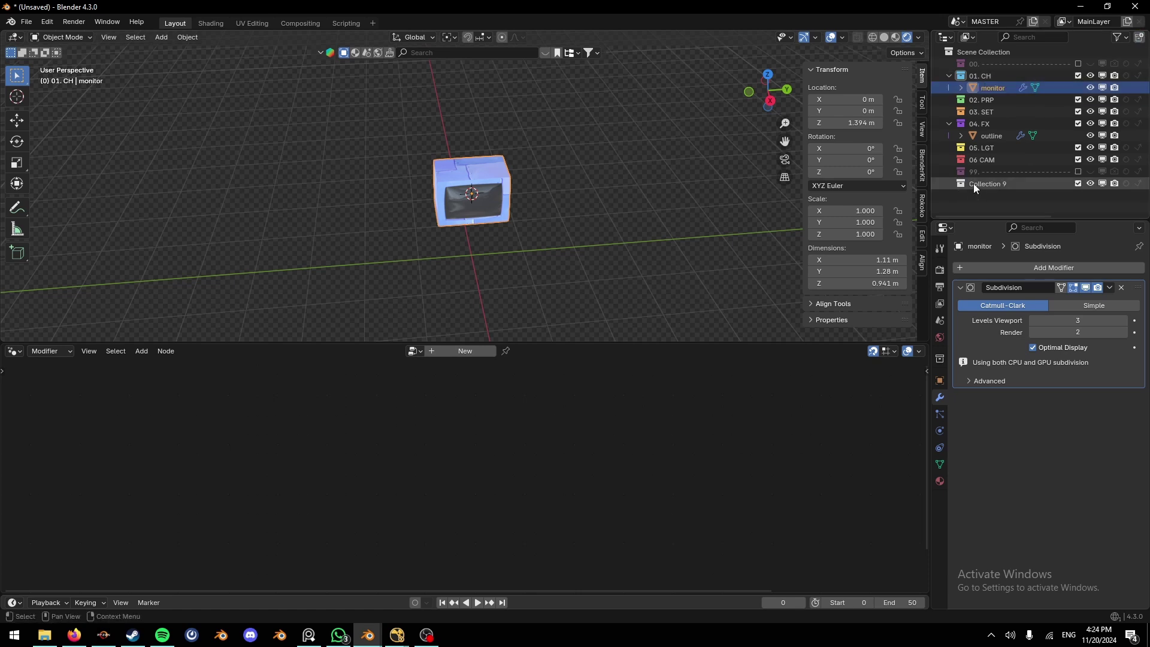
left_click_drag(973, 183, 1004, 87)
double_click(1007, 85)
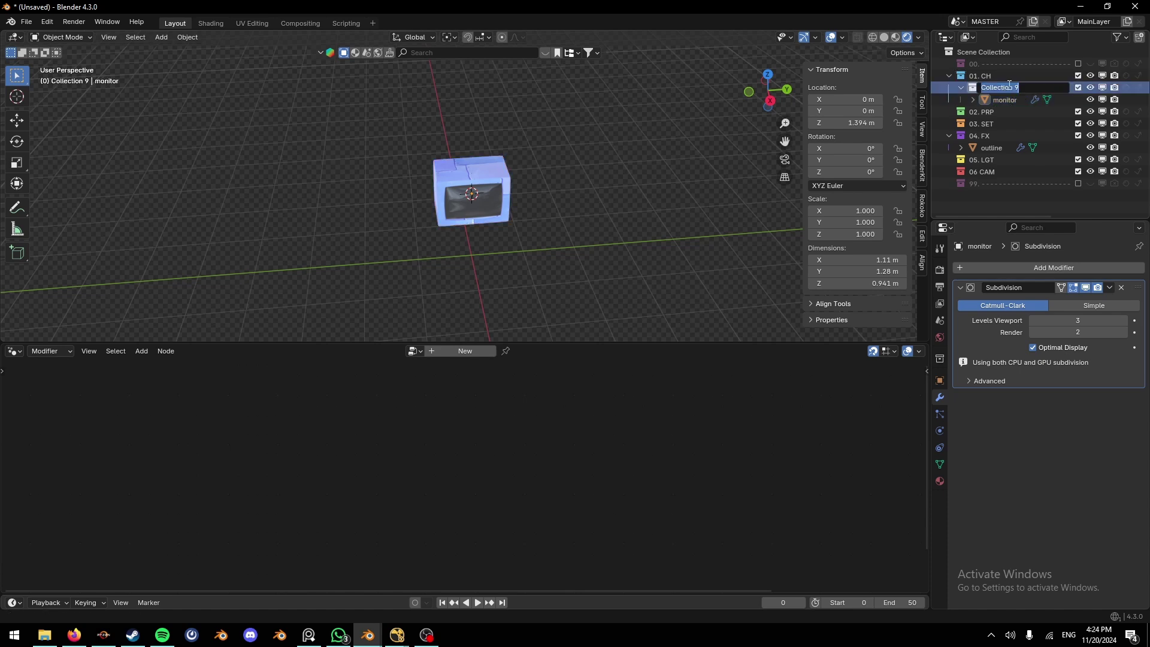
type("karenHead")
key("Return")
Step: Assign the karenHead collection to the outline's Collection Info node and link its Instances output to the Subdivide Mesh input
left_click(982, 146)
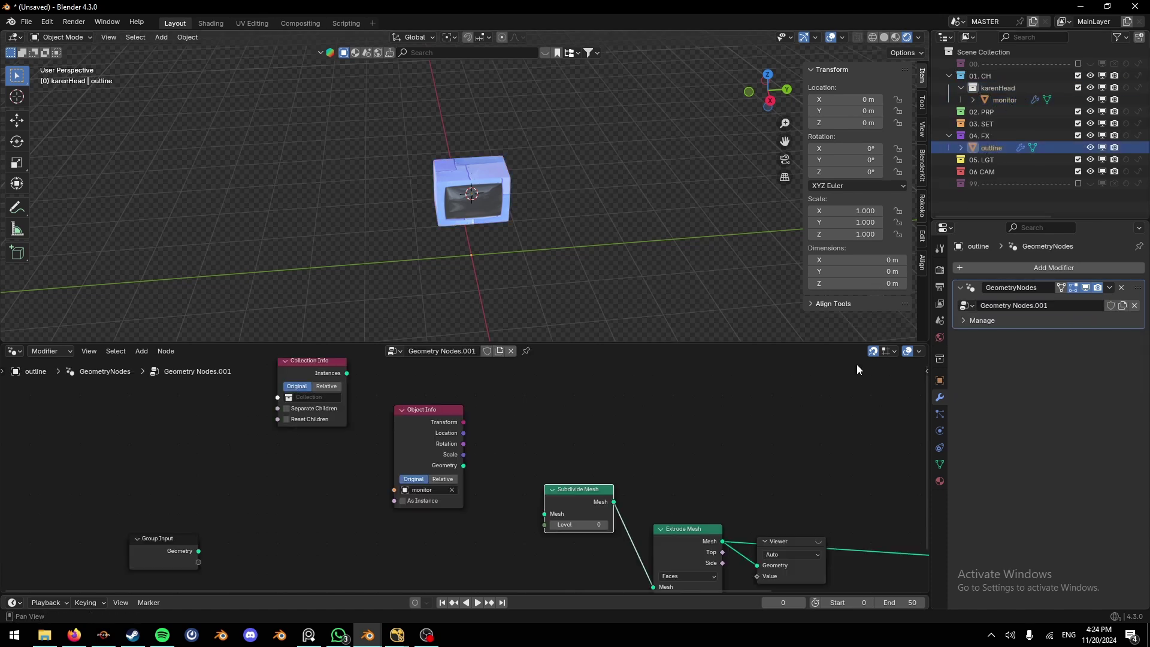
middle_click_drag(308, 395, 375, 416)
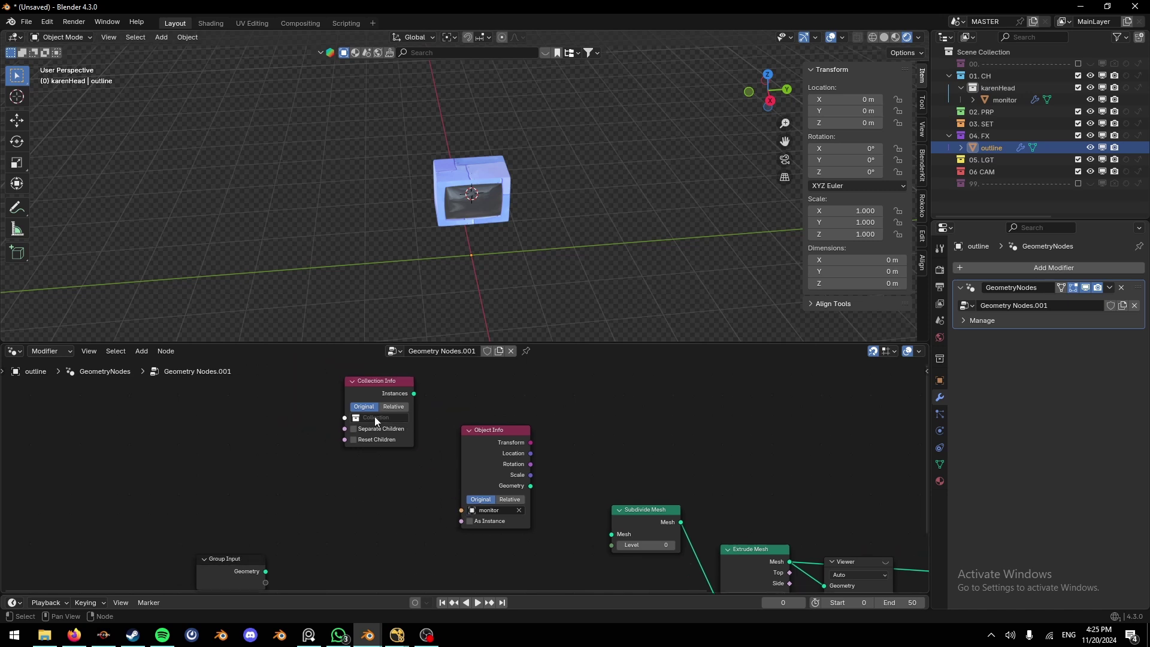
left_click_drag(978, 88, 382, 421)
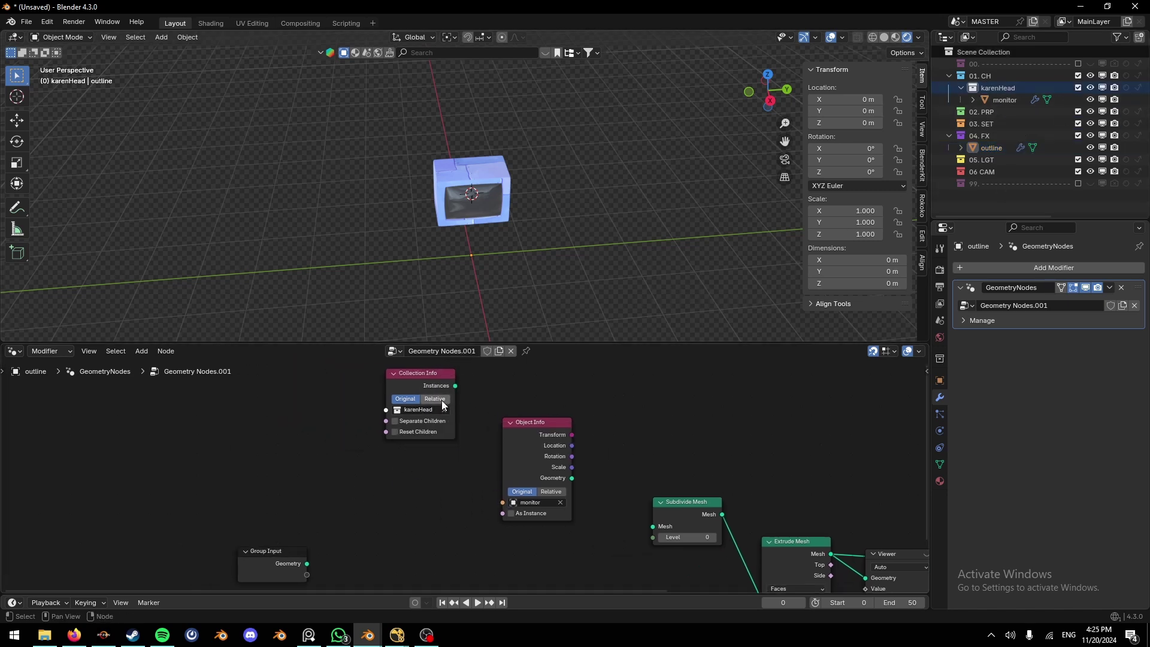
left_click_drag(454, 386, 653, 526)
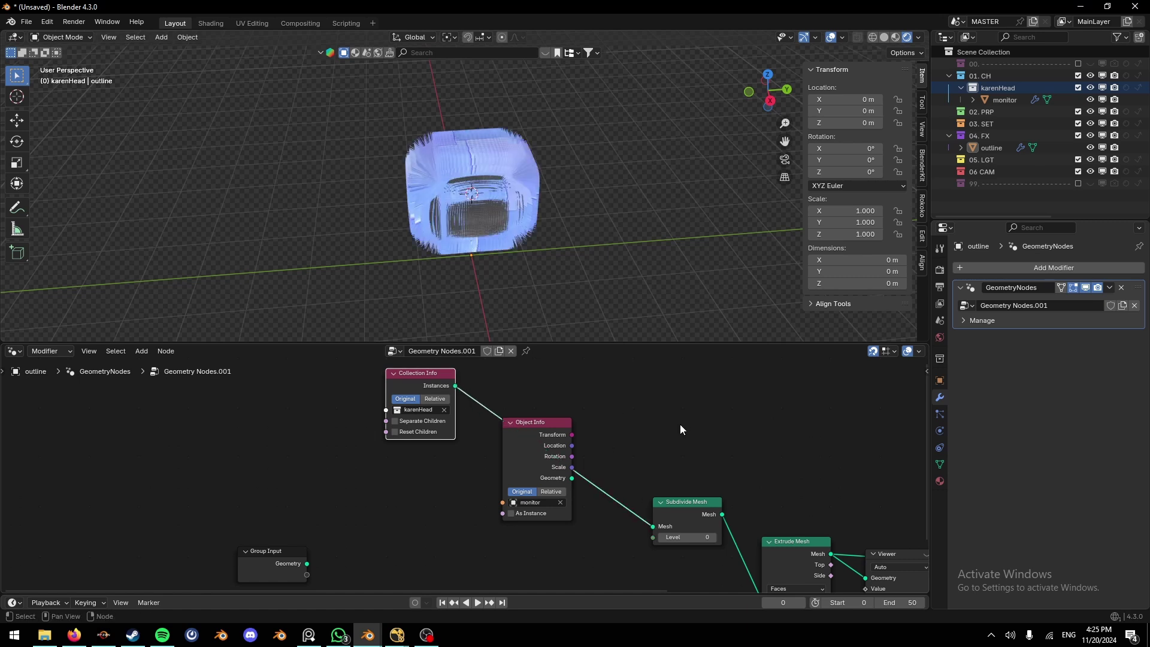
Step: Disable Individual on the Extrude Mesh node and inspect the extruded monitor from another side
middle_click_drag(523, 261, 501, 186)
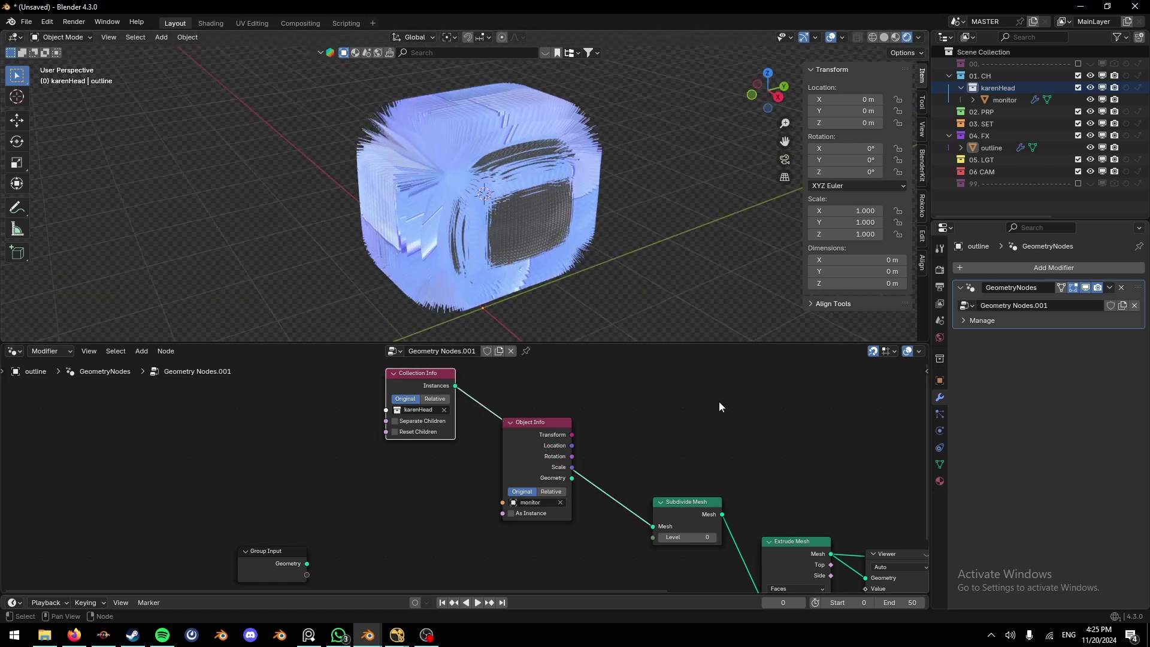
middle_click_drag(876, 564, 619, 475)
scroll(624, 508, "up", 1)
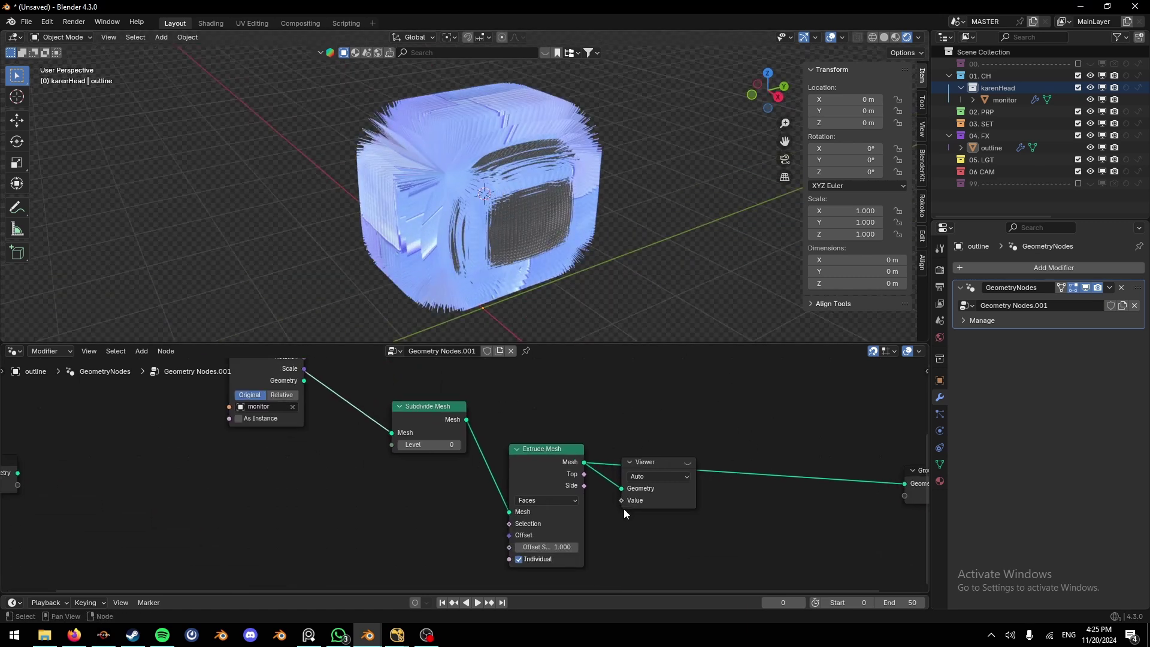
left_click(519, 561)
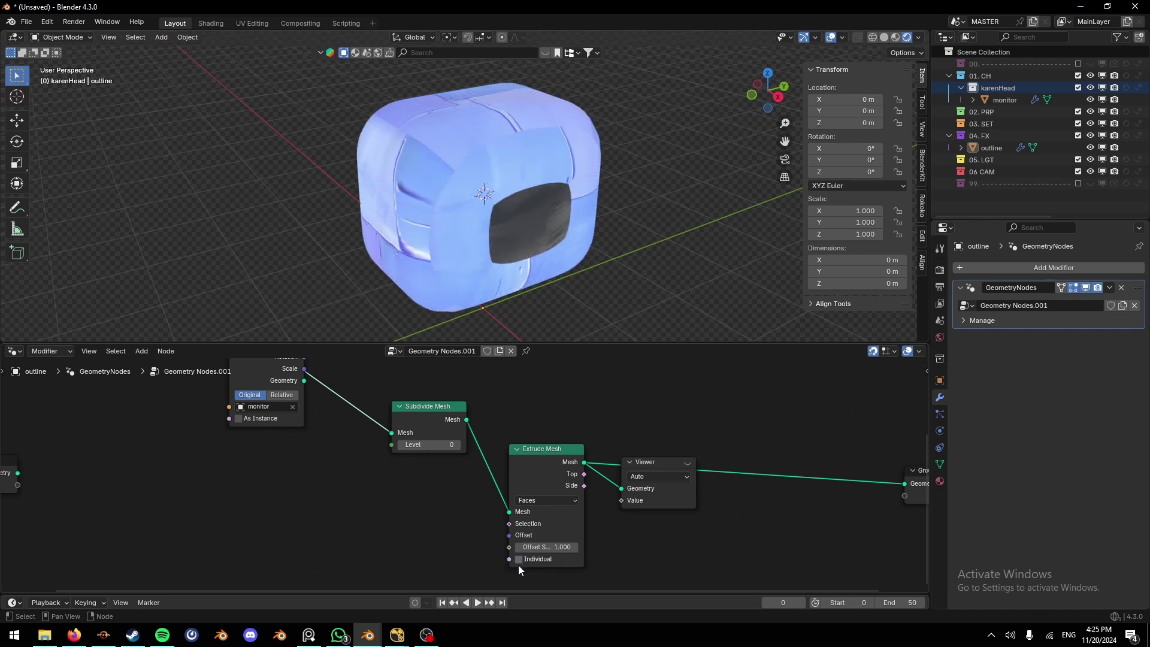
middle_click_drag(482, 323, 534, 145)
Step: Reposition the Viewer node below Group Output and delete the unused Object Info node
middle_click_drag(652, 466, 563, 457)
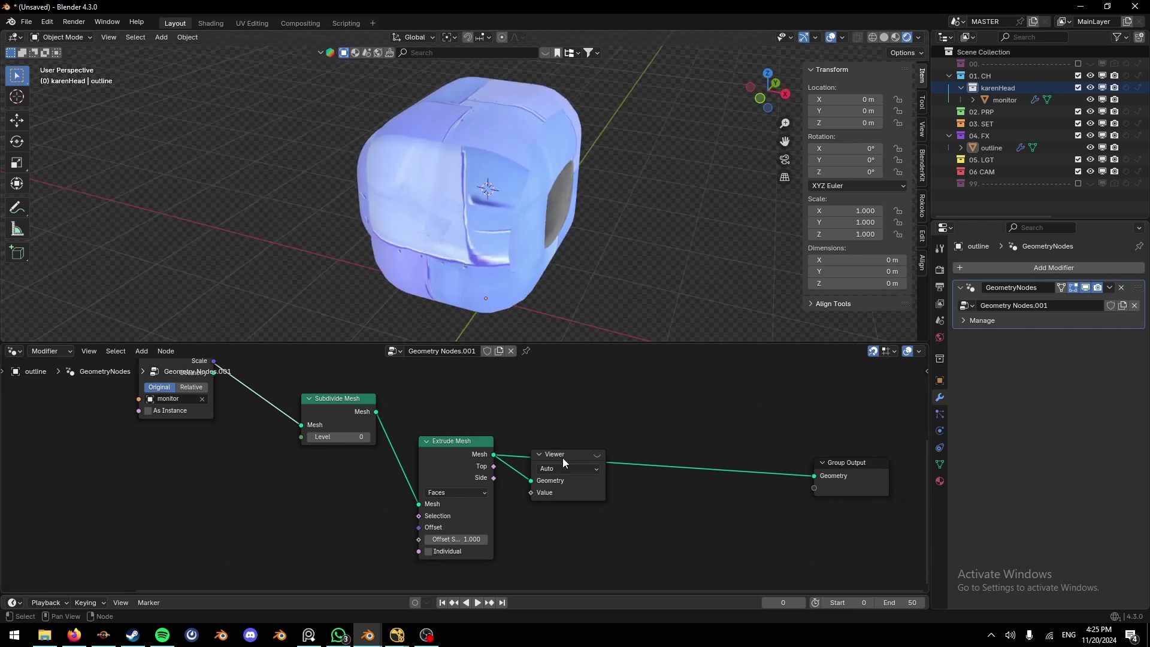
left_click_drag(563, 457, 857, 521)
left_click(521, 441)
middle_click_drag(519, 439, 709, 473)
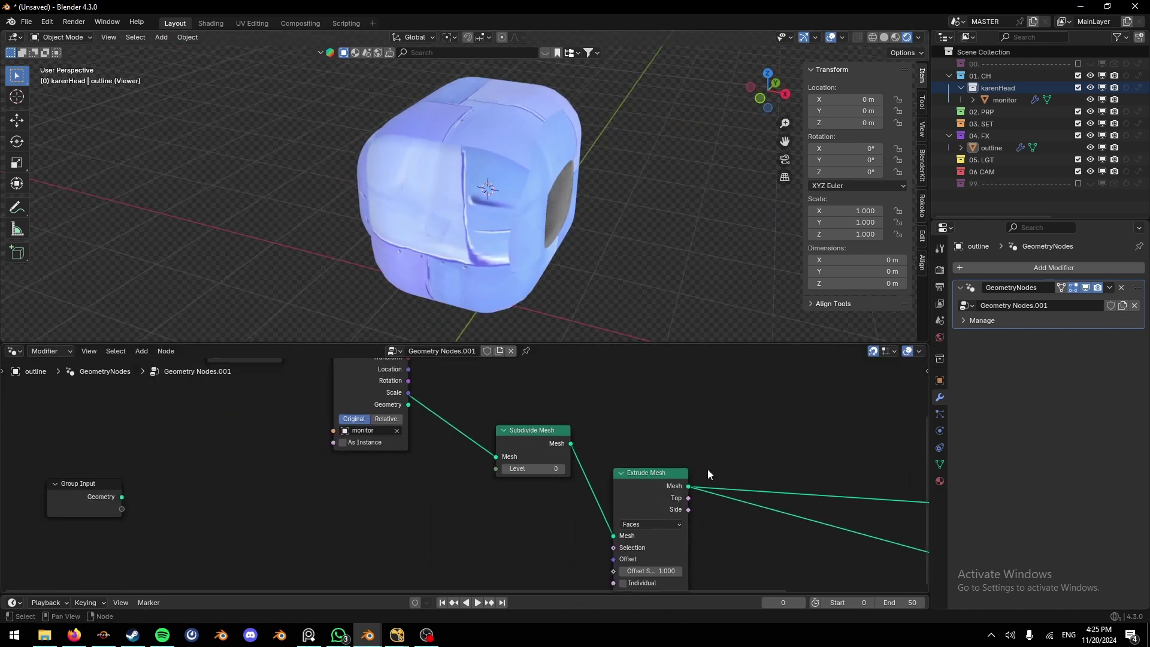
scroll(706, 470, "down", 3)
left_click(393, 399)
key("x")
middle_click_drag(422, 399, 441, 421)
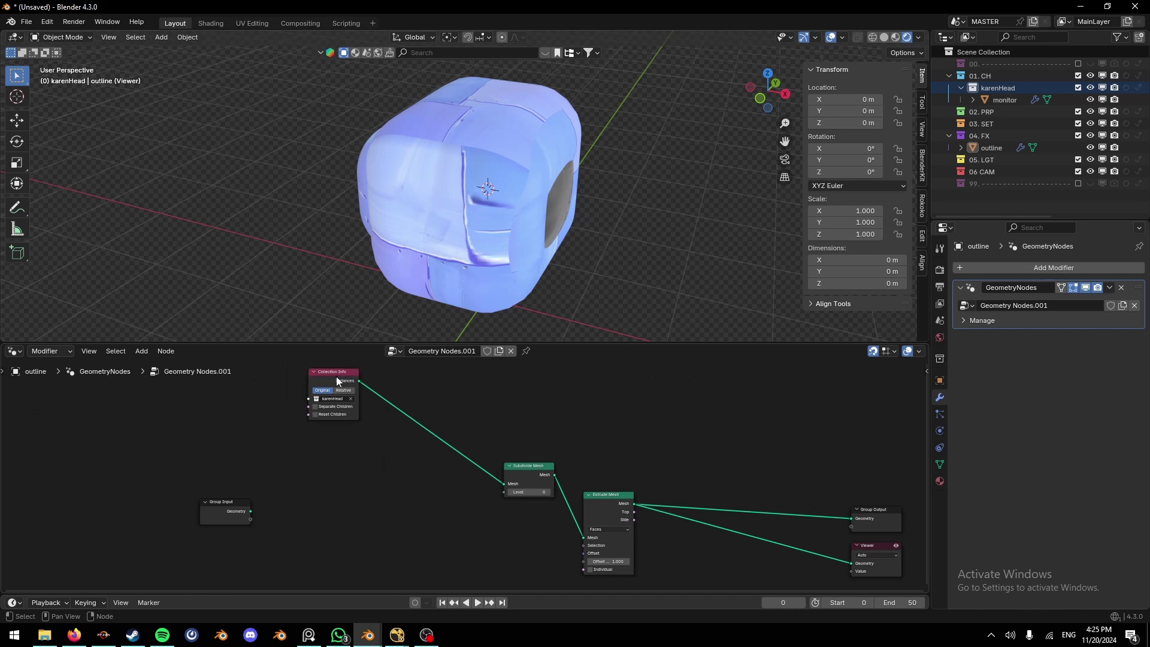
Step: Arrange the Collection Info, Subdivide Mesh and Extrude Mesh nodes in a compact row, clear of Group Output and Viewer
left_click_drag(336, 376, 467, 469)
left_click_drag(427, 436, 533, 483)
key("g")
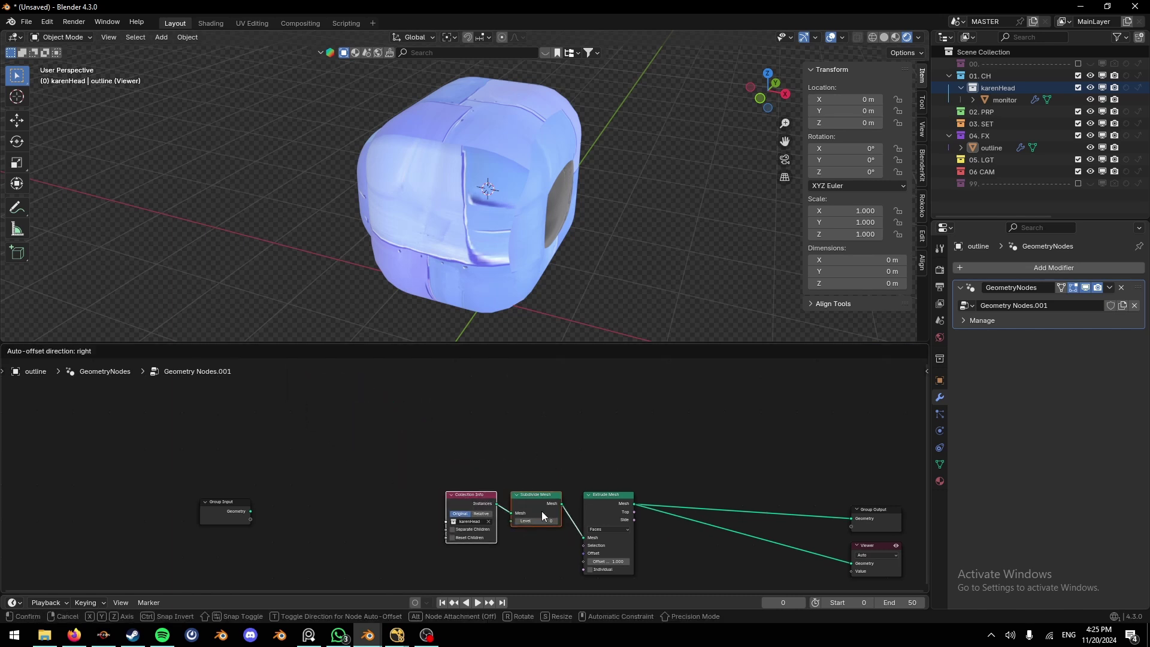
left_click(542, 511)
middle_click_drag(579, 454, 372, 419)
left_click_drag(246, 404, 427, 488)
key("g")
left_click(312, 473)
Step: Insert a Flip Faces node between Extrude Mesh and Group Output
left_click(419, 419)
key("shift+a")
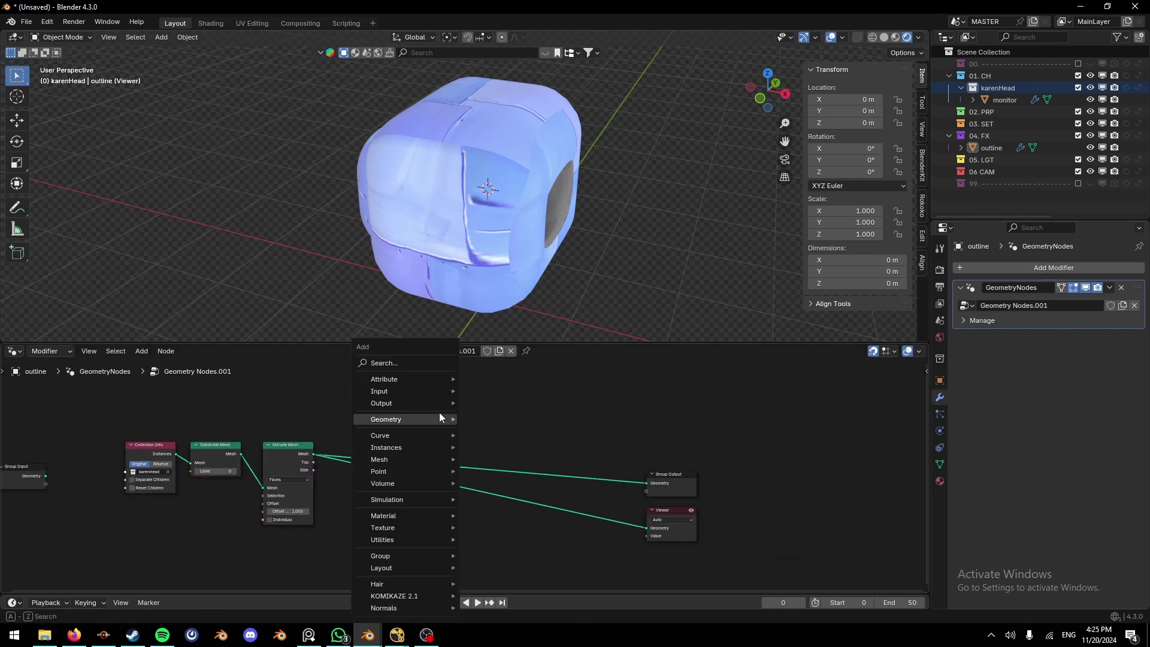
left_click(409, 363)
type("flip")
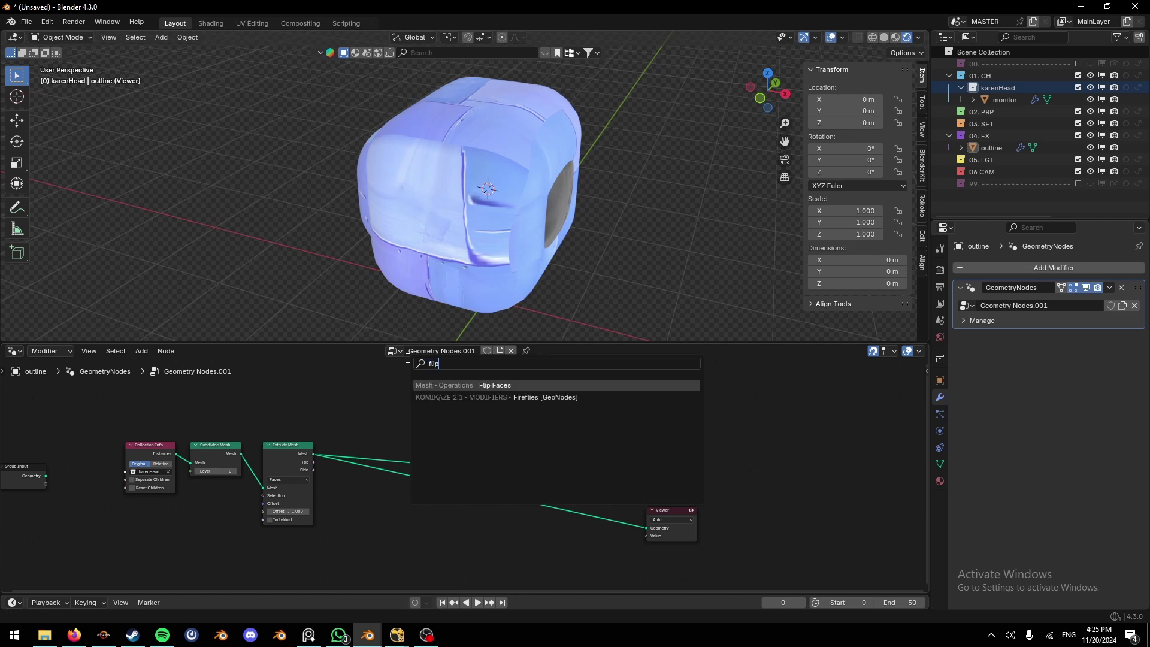
key("Return")
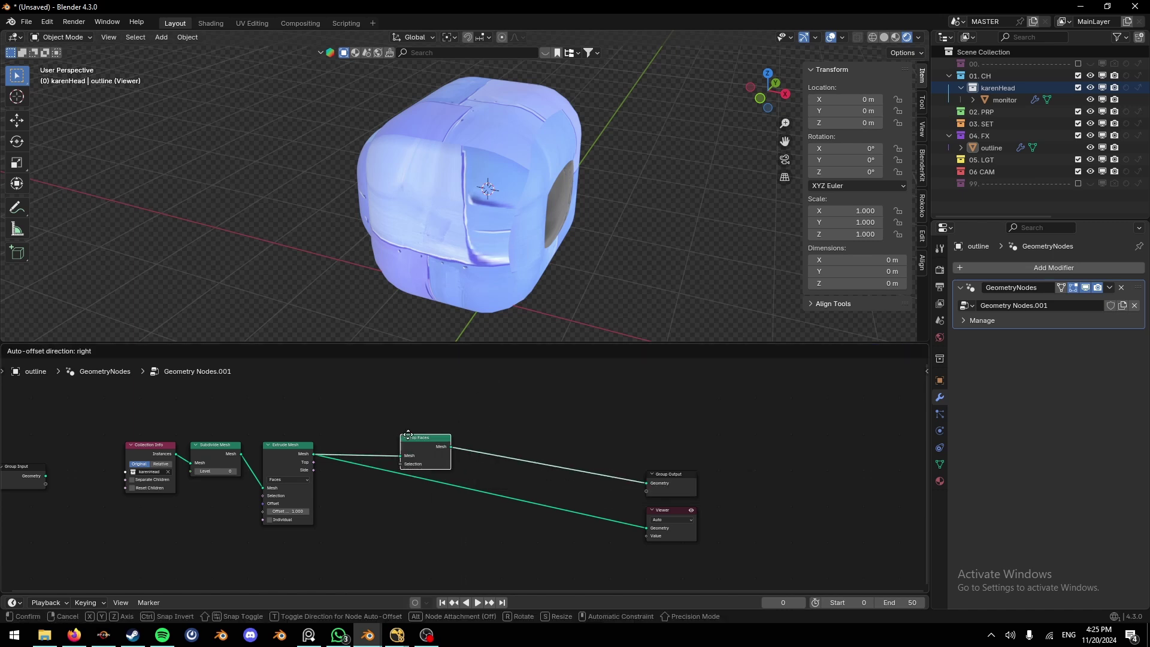
left_click(350, 444)
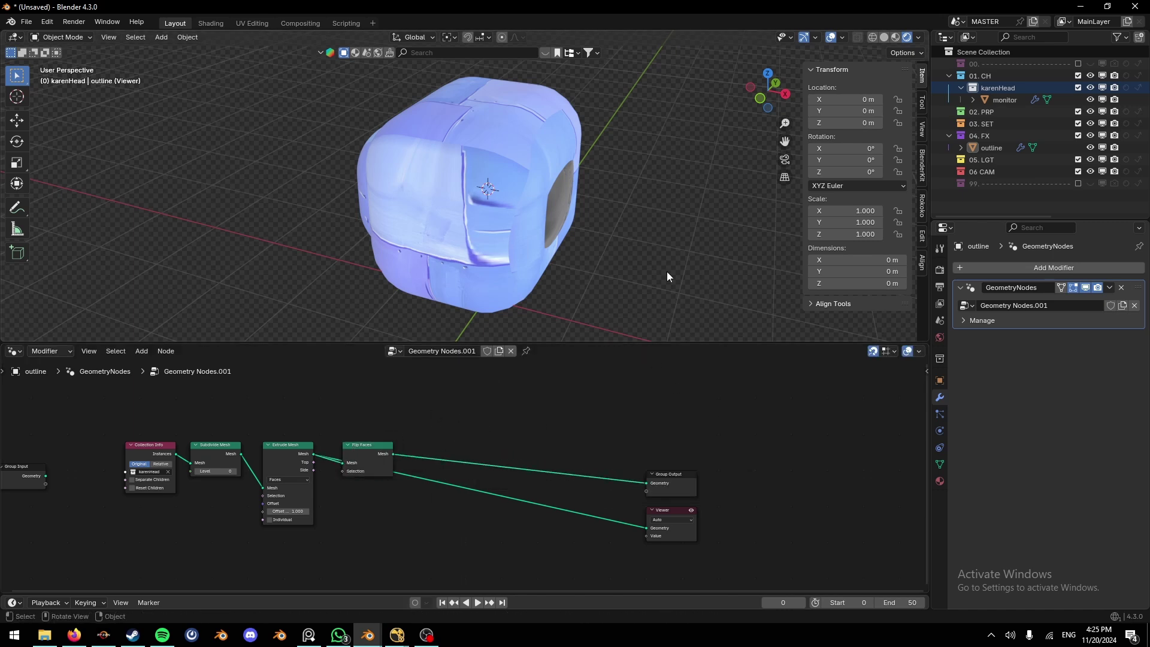
Step: Create a new material named outline on the outline object
left_click(991, 148)
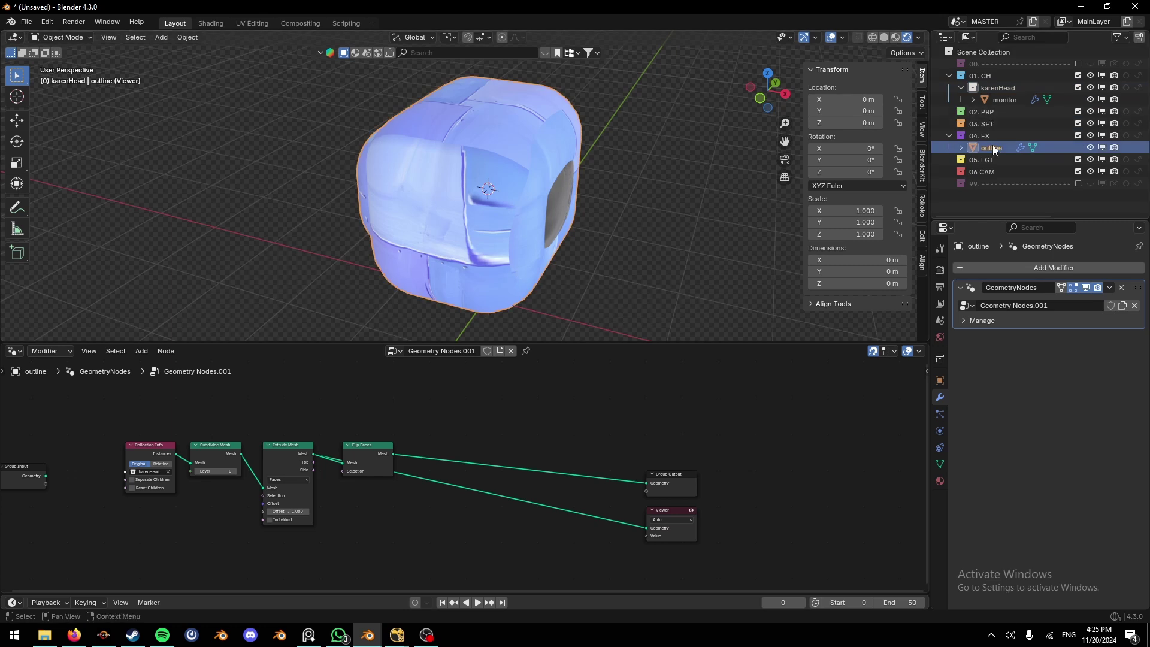
left_click(940, 481)
left_click(1050, 322)
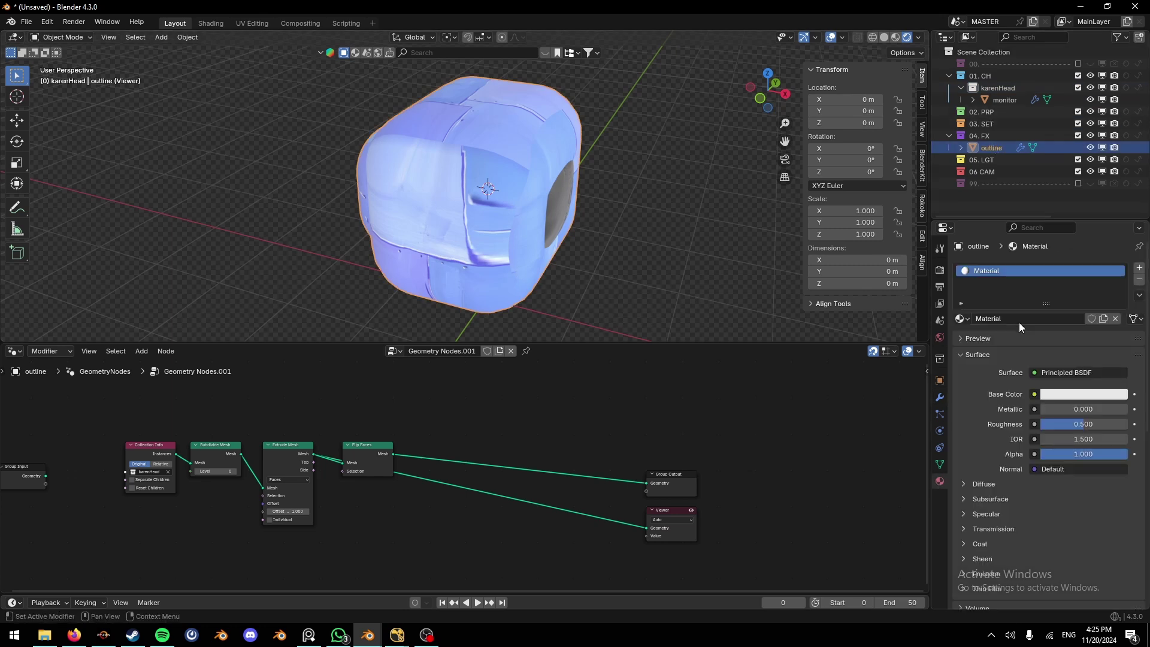
double_click(1018, 318)
type("o")
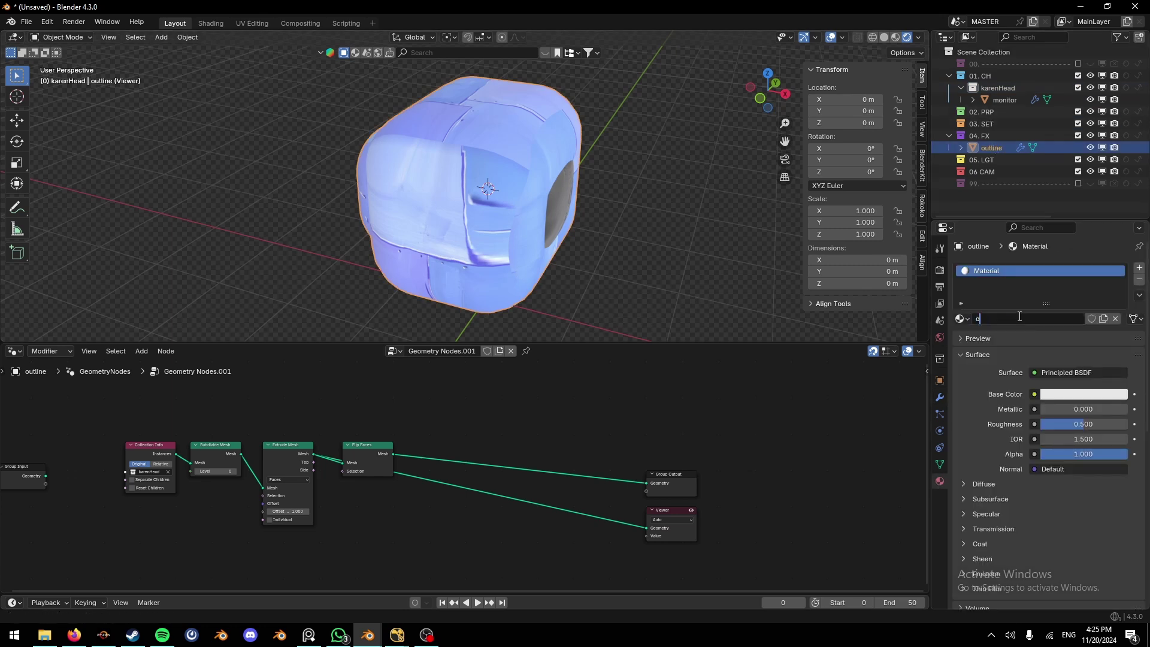
type("utline")
key("Return")
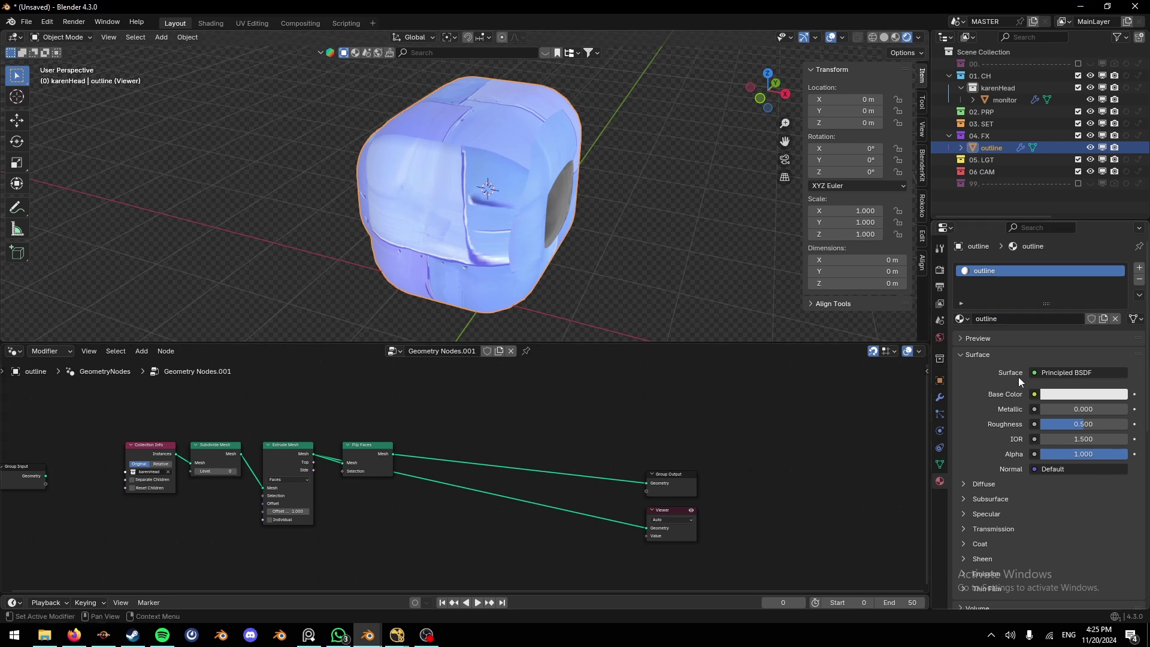
Step: Switch the node editor to the Shader Editor and display the outline object's material nodes
left_click(45, 351)
mouse_move(13, 351)
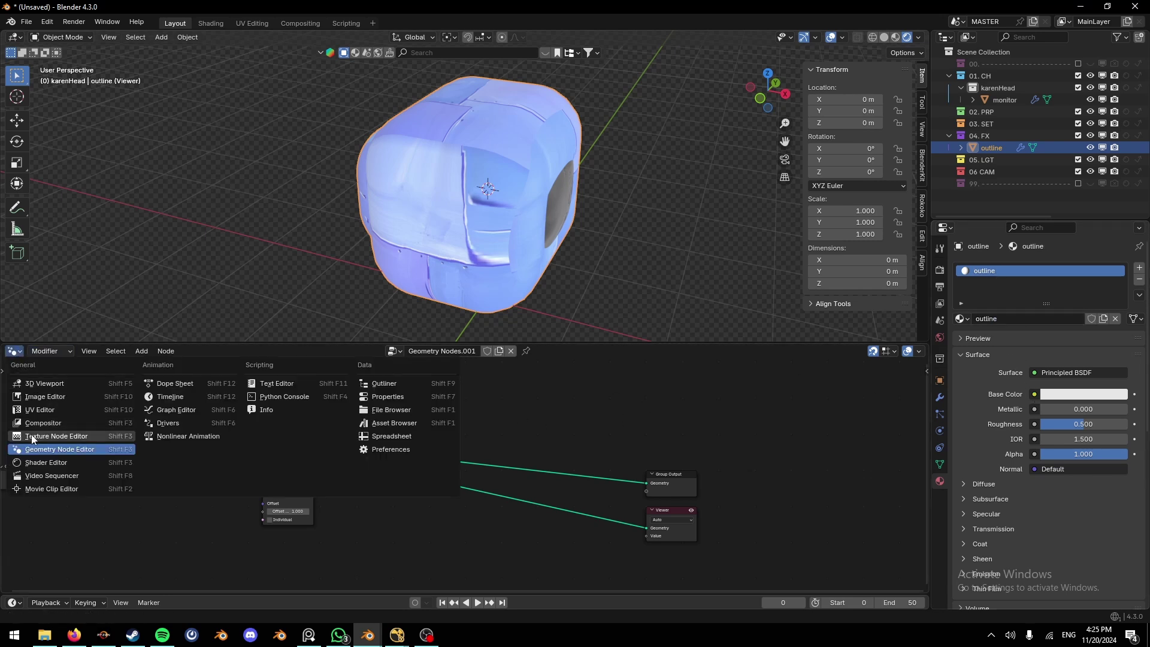
left_click(42, 462)
middle_click_drag(533, 441, 336, 446)
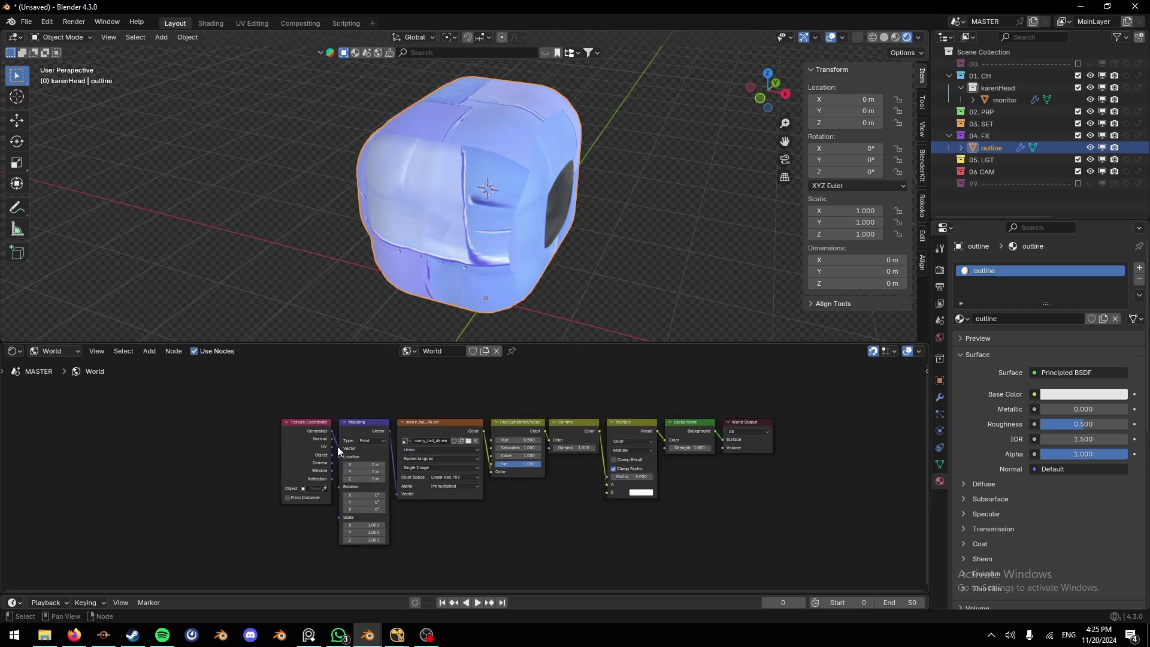
left_click(60, 350)
left_click(61, 378)
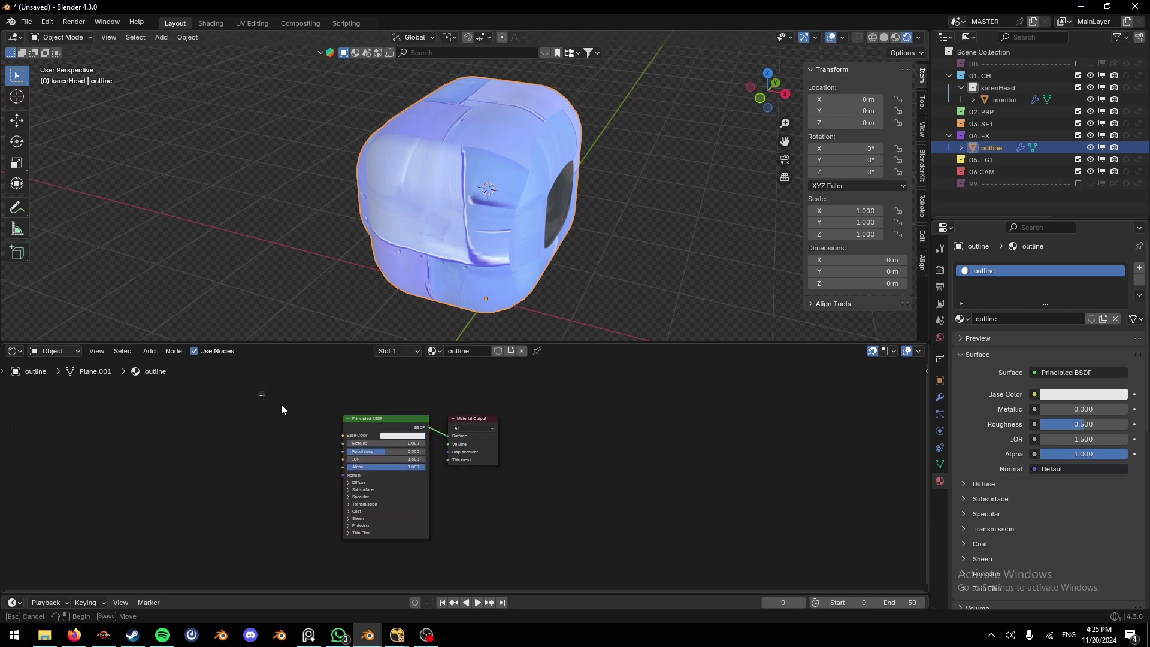
Step: Delete the Principled BSDF from the outline material and add a Diffuse BSDF node in its place
key("x")
middle_click_drag(239, 419, 418, 430)
key("shift+a")
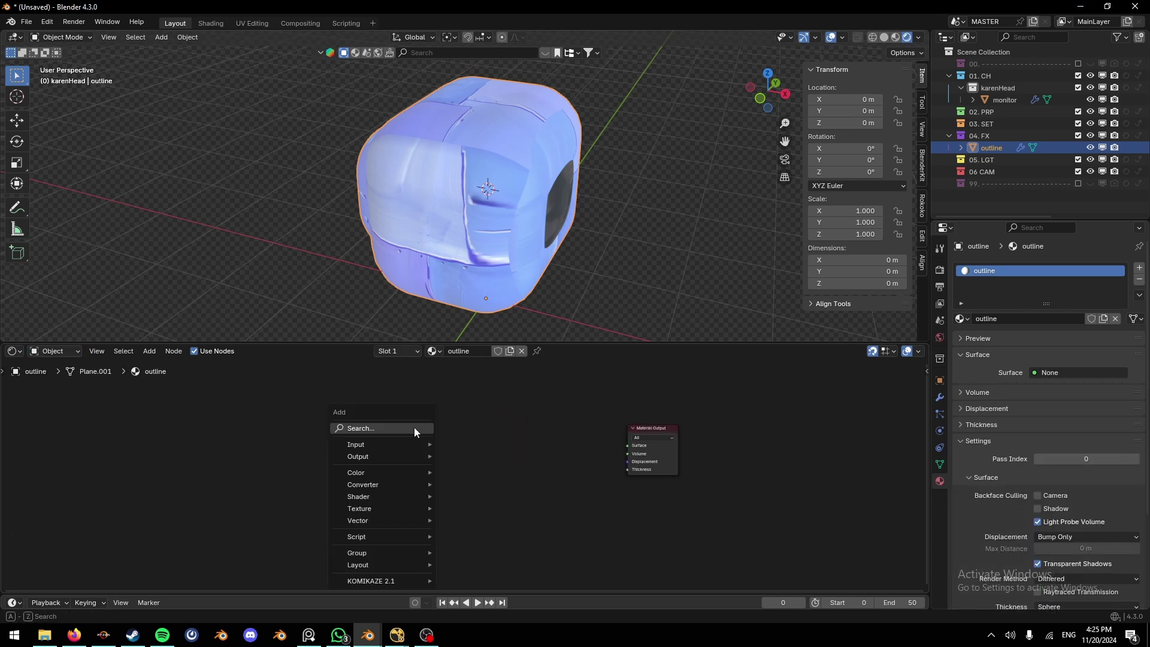
left_click(415, 427)
type("di")
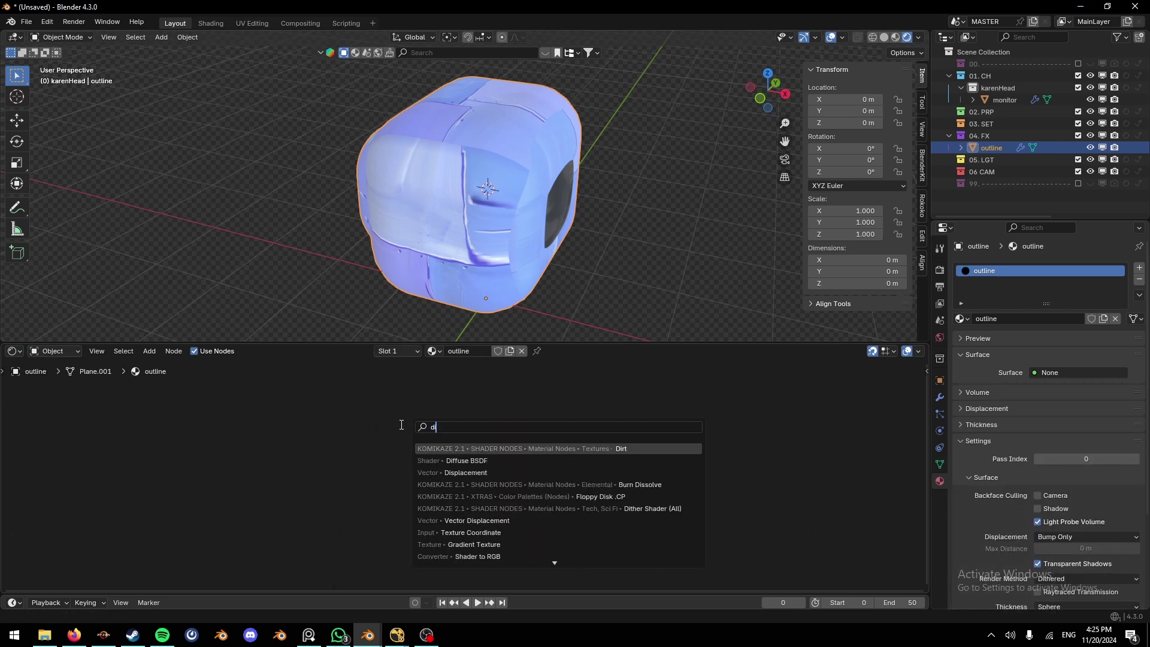
type("f")
key("Return")
left_click(397, 418)
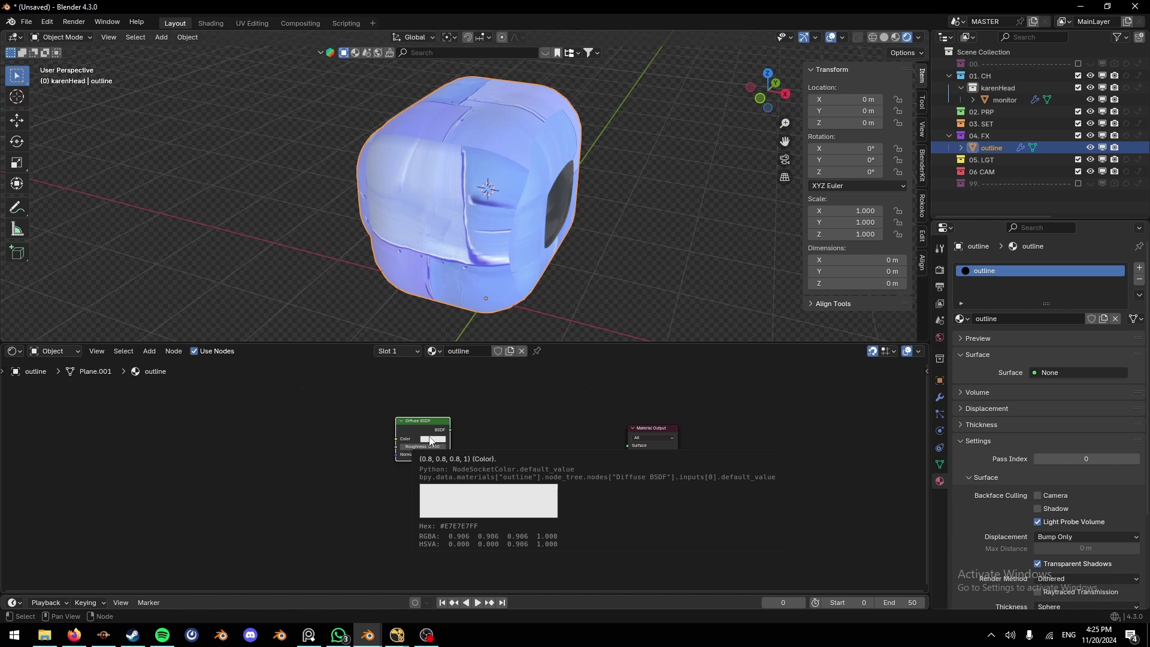
Step: Add a Transparent BSDF node below the Diffuse BSDF
key("shift+a")
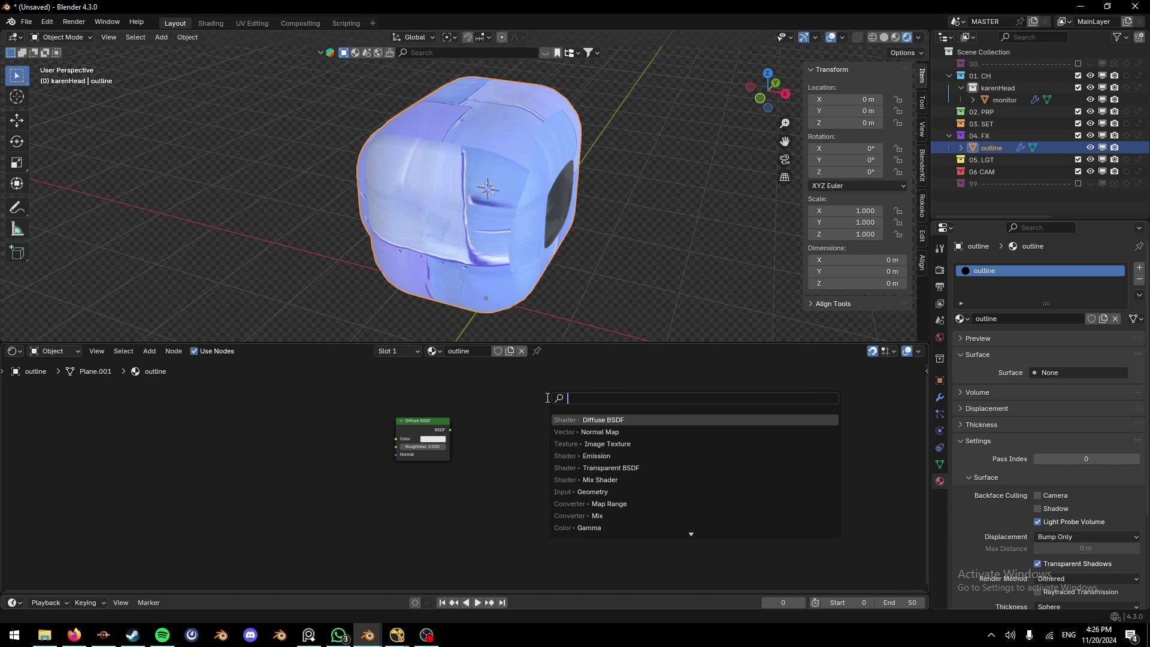
type("tra")
key("Down")
key("Return")
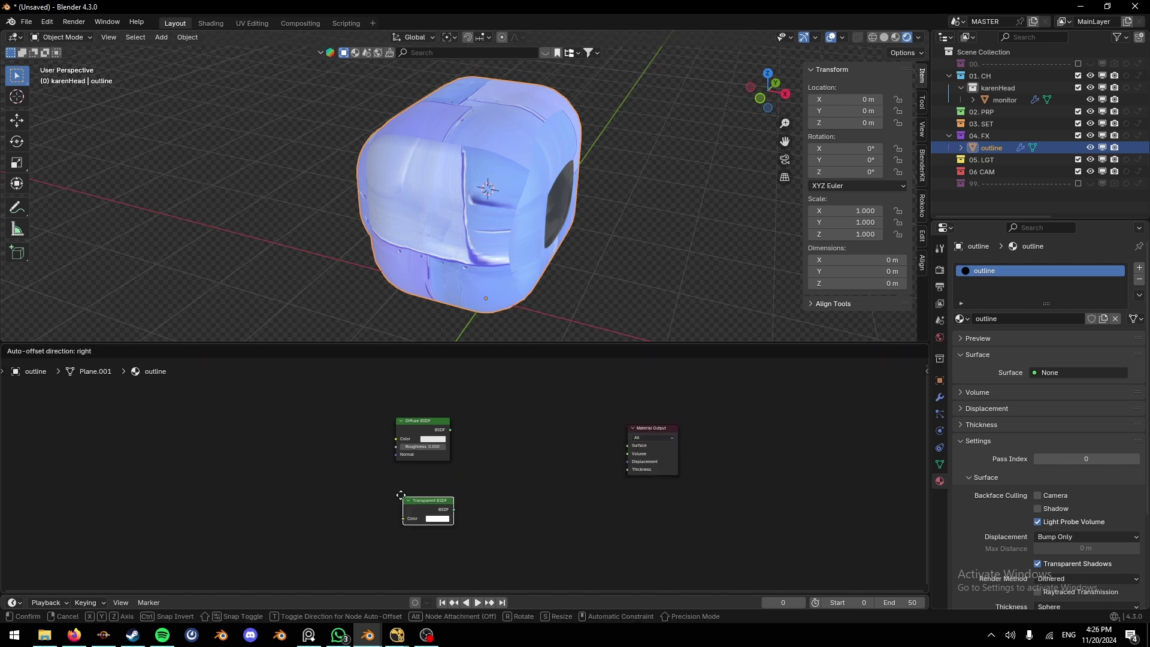
left_click(400, 475)
Step: Add a Mix Shader node between the two BSDF nodes and the Material Output
key("shift+a")
left_click(520, 415)
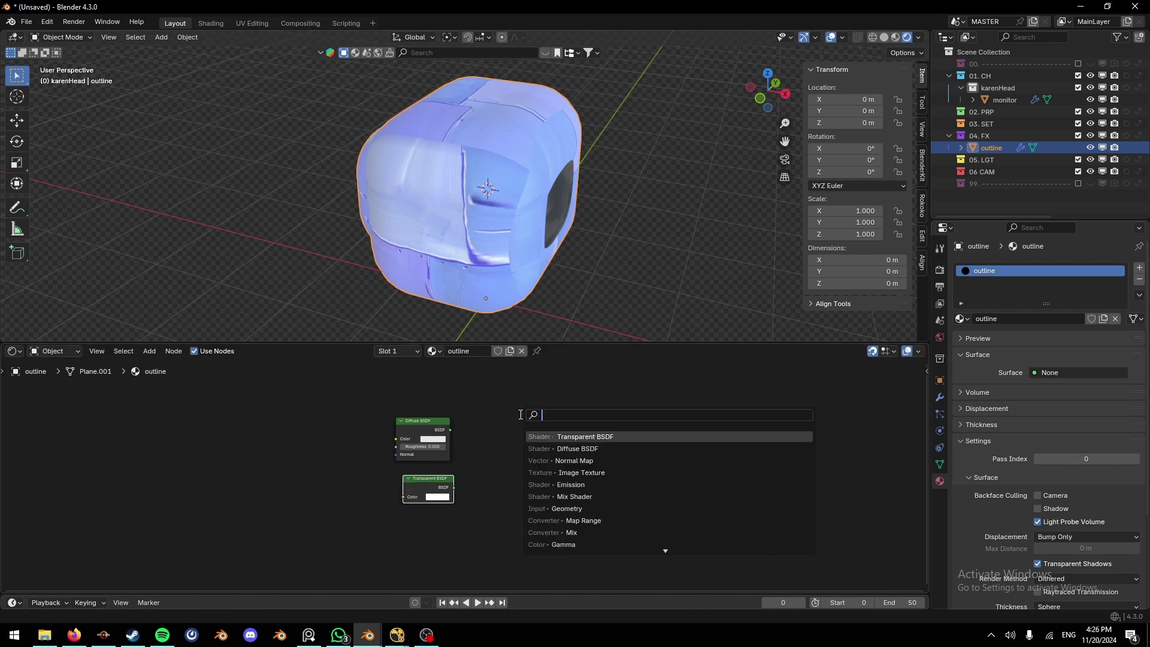
type("mix")
key("Down")
key("Down")
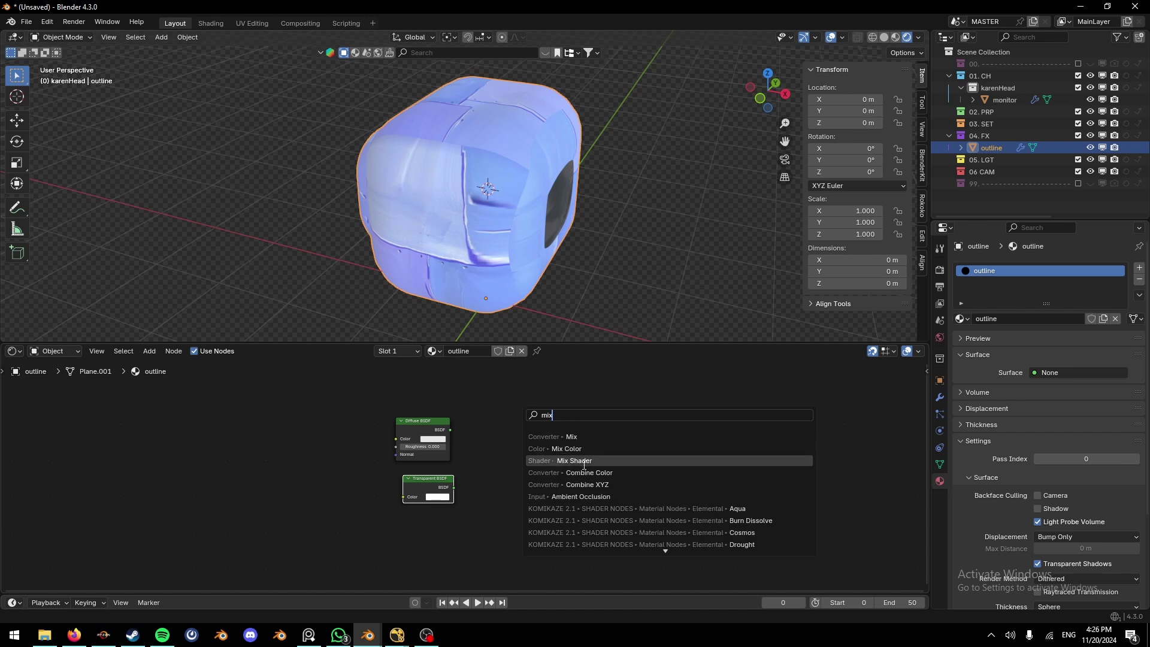
key("Return")
left_click(542, 420)
Step: Add a Geometry input node to the outline material, placed ahead of the Diffuse and Transparent BSDF nodes
key("shift+a")
left_click(539, 397)
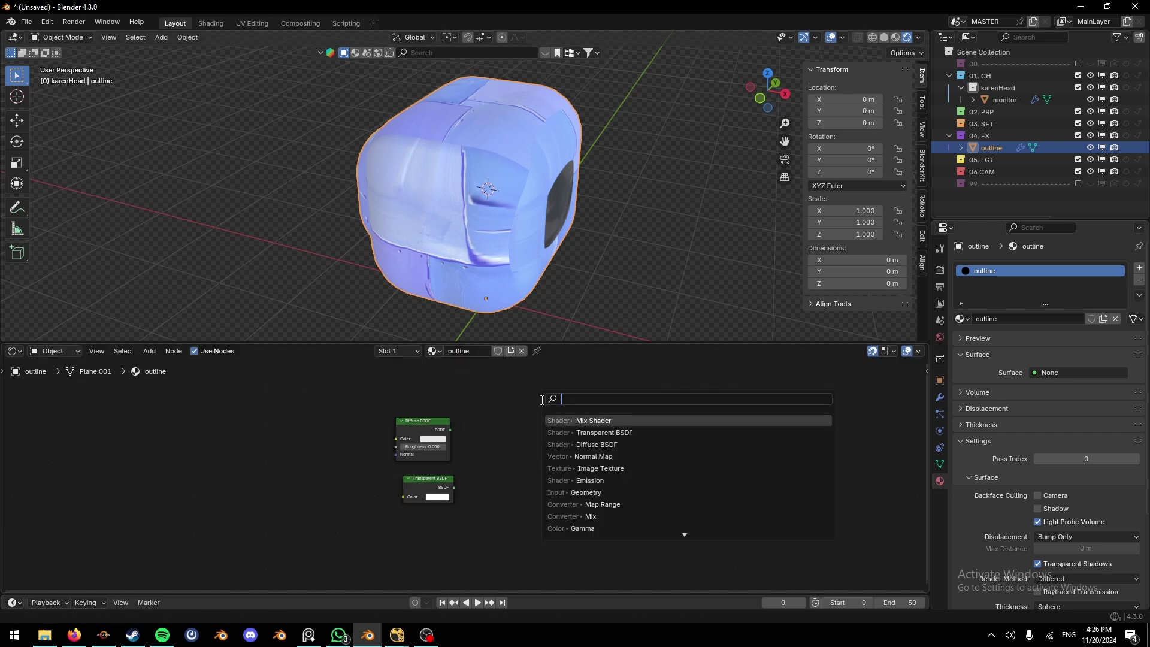
type("geo")
left_click(588, 421)
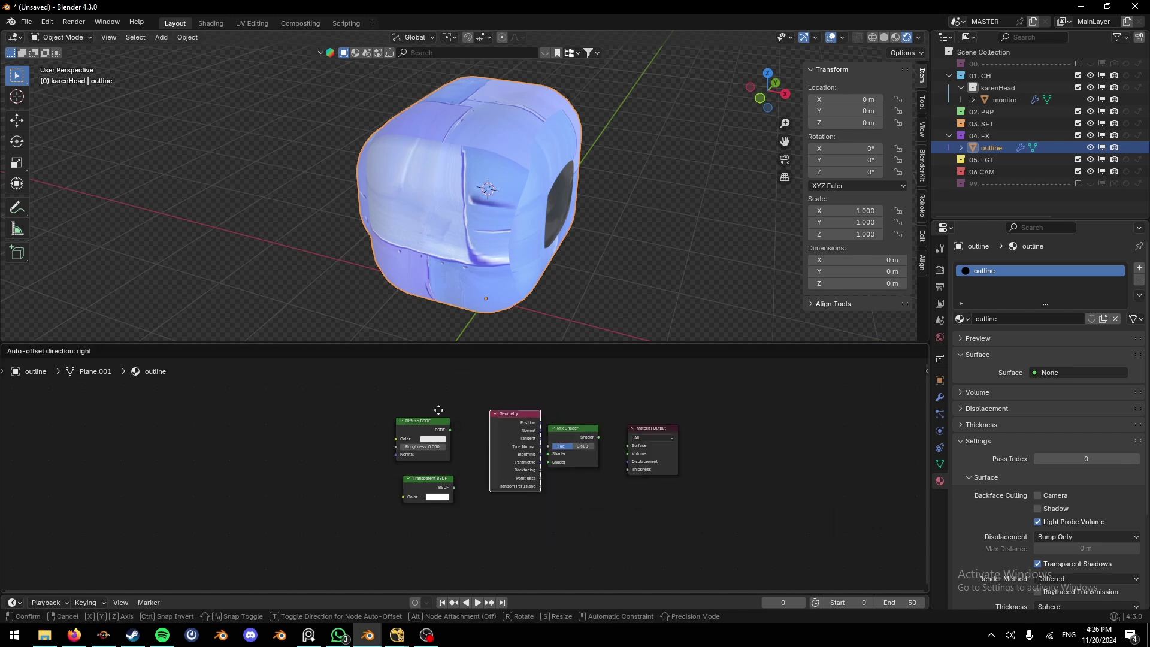
left_click(308, 390)
scroll(393, 418, "up", 3)
middle_click_drag(467, 403, 440, 446)
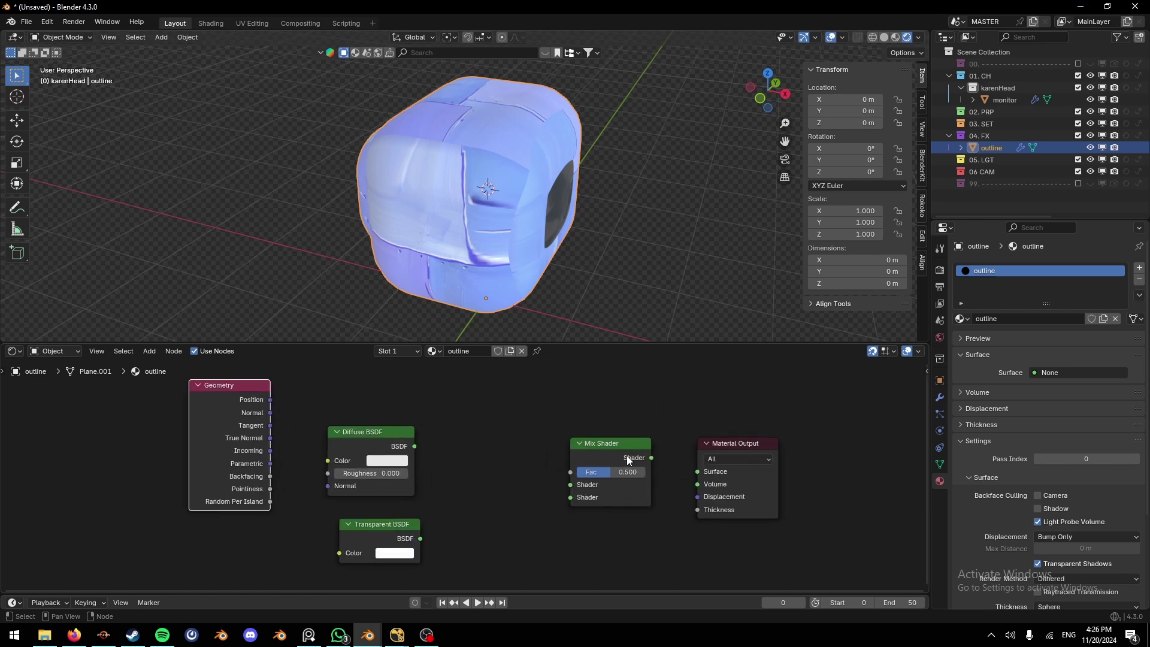
Step: Connect the Diffuse BSDF and Transparent BSDF to the Mix Shader's first and second shader inputs, and Geometry's Backfacing output to its Fac
left_click_drag(626, 457, 569, 457)
left_click_drag(414, 446, 510, 485)
left_click_drag(420, 538, 509, 498)
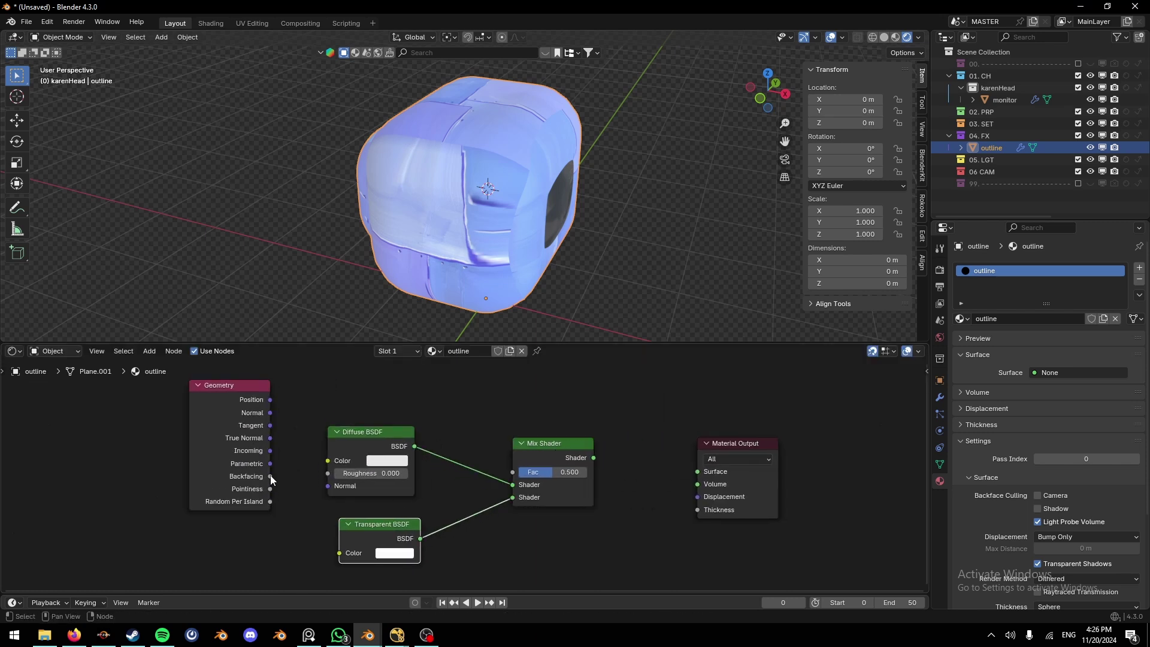
left_click_drag(271, 476, 512, 472)
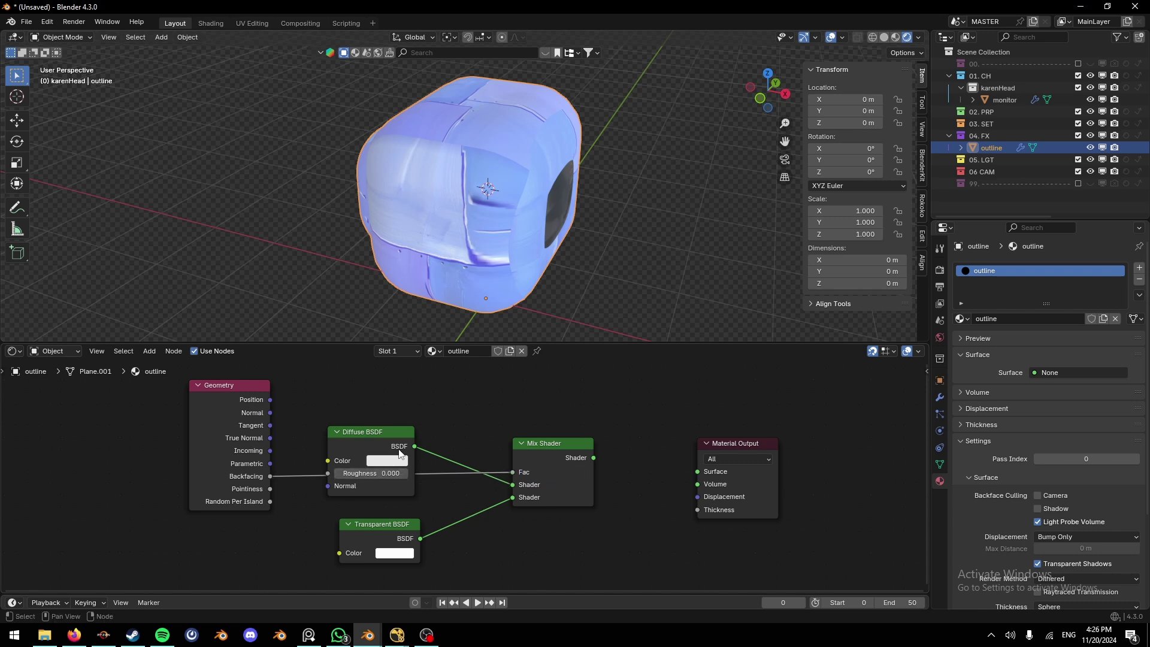
Step: Stack the two BSDF nodes below the Geometry node and connect the Mix Shader to the Material Output's Surface
left_click_drag(383, 439, 244, 532)
left_click(657, 455)
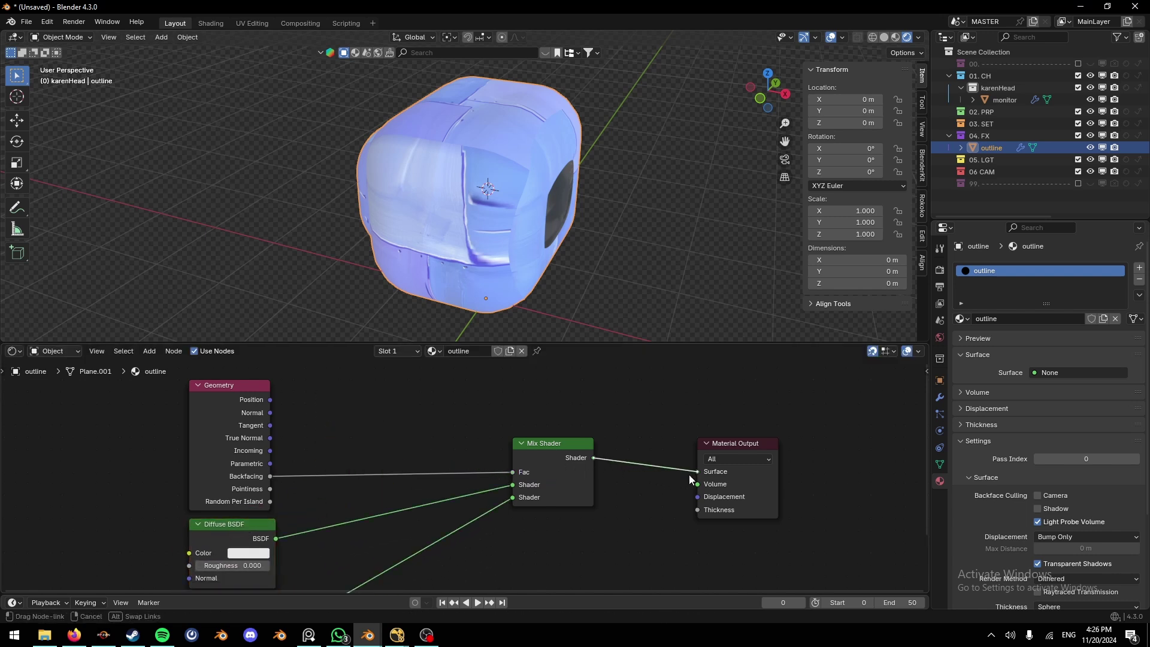
left_click_drag(690, 480, 697, 471)
middle_click_drag(279, 510, 356, 416)
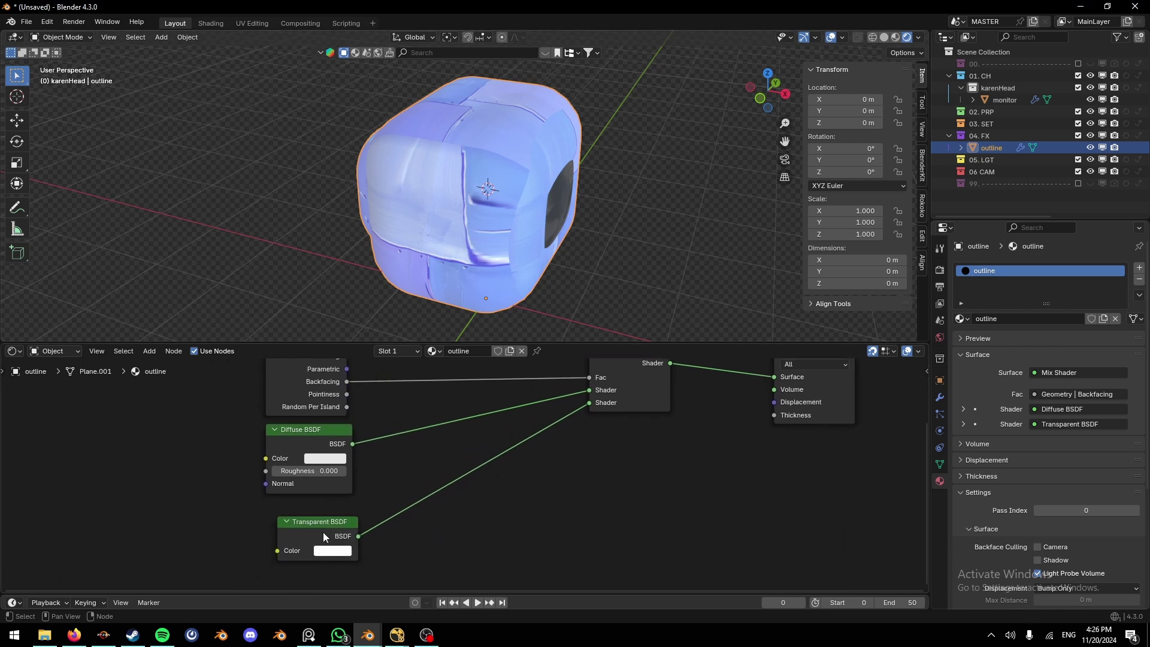
left_click_drag(322, 531, 311, 520)
Step: Set the Diffuse BSDF's color to black and its roughness to 1.000
left_click(334, 460)
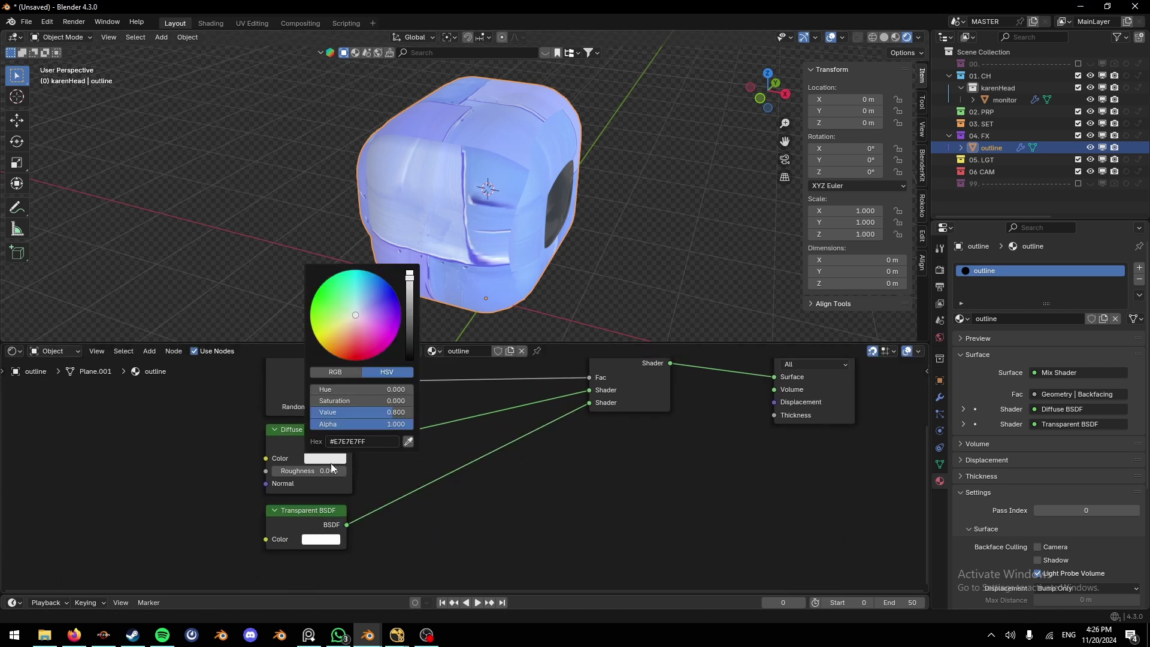
left_click_drag(417, 287, 412, 359)
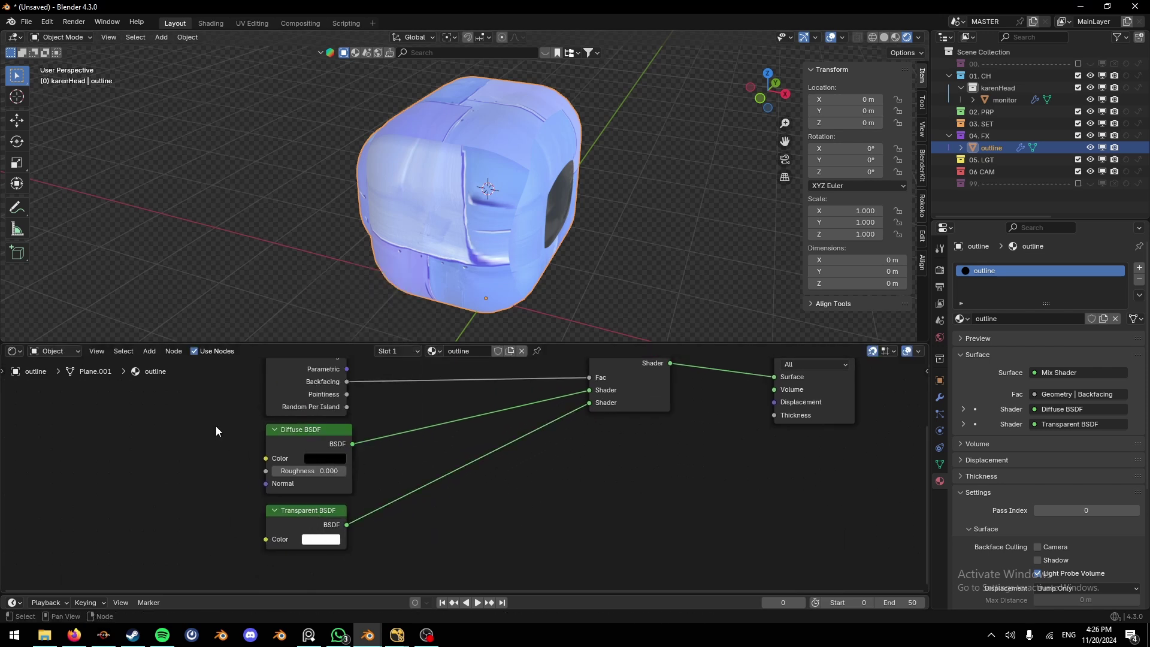
left_click_drag(282, 472, 346, 473)
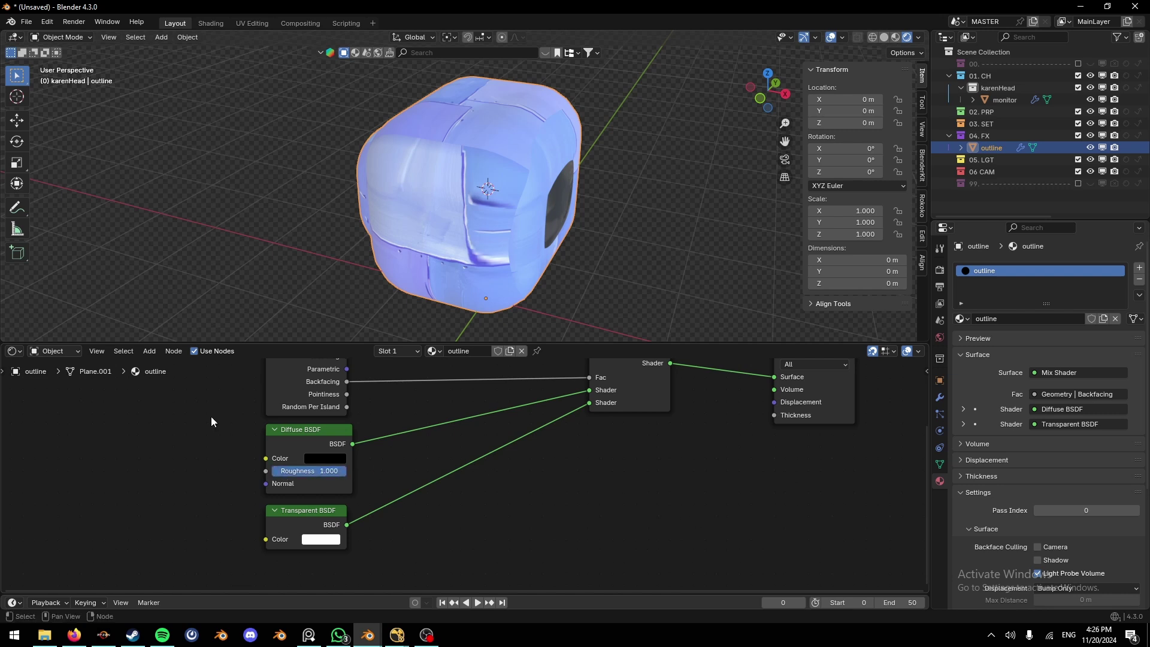
Step: Switch back to the Geometry Node Editor and insert a Set Material node after Flip Faces
left_click(23, 351)
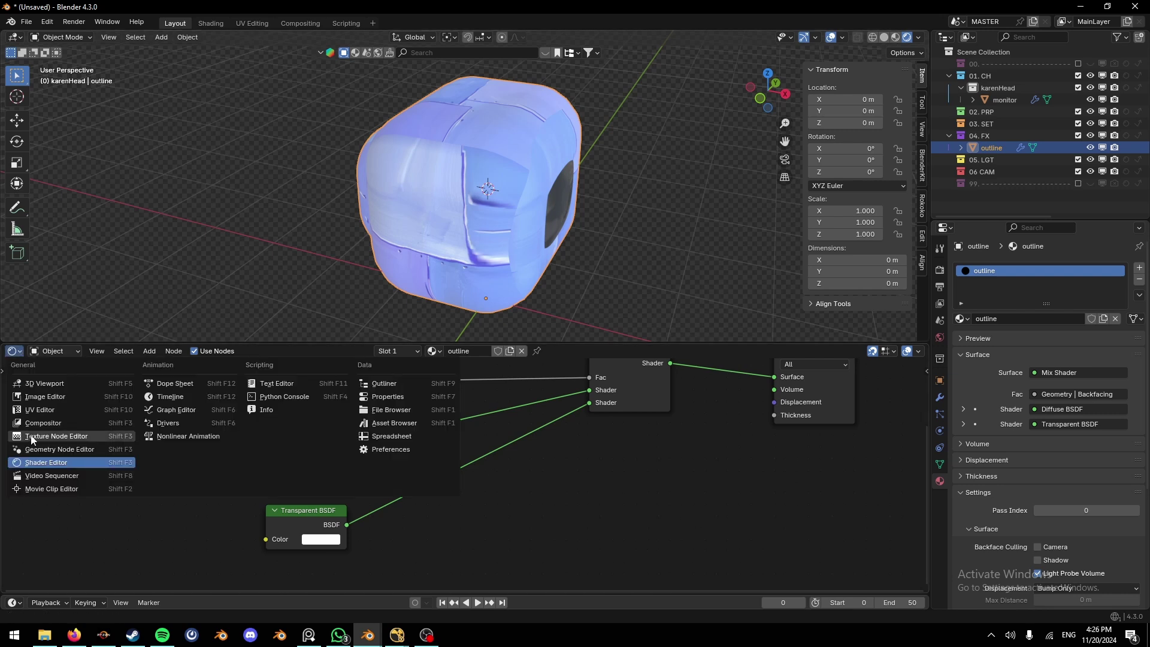
left_click(33, 450)
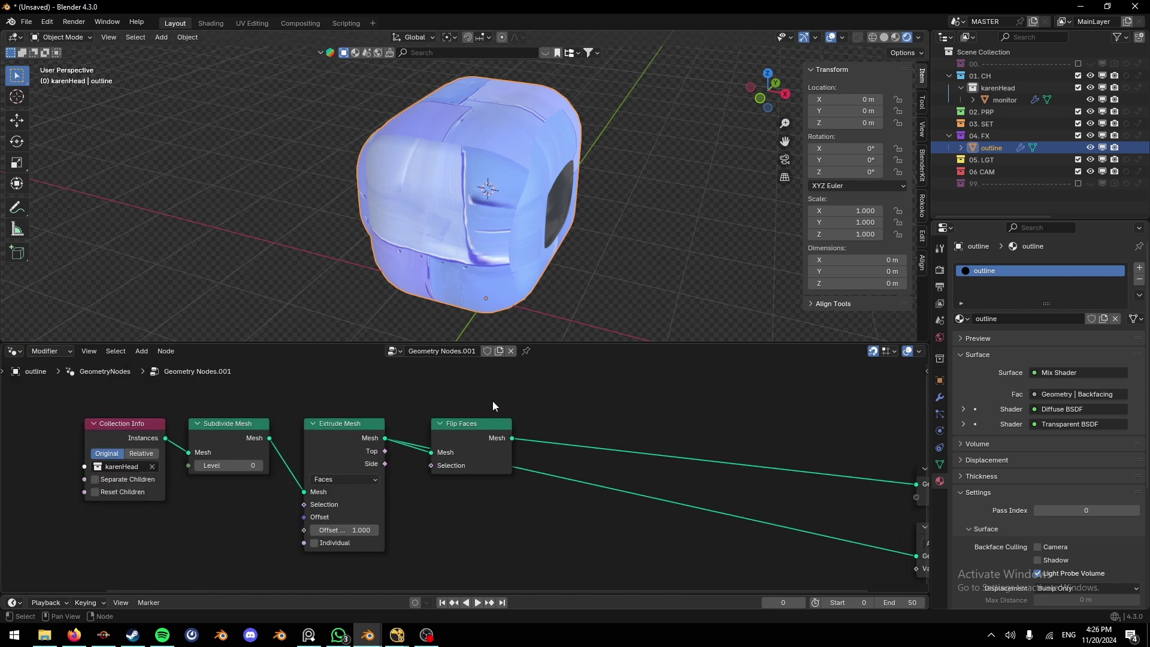
key("shift+a")
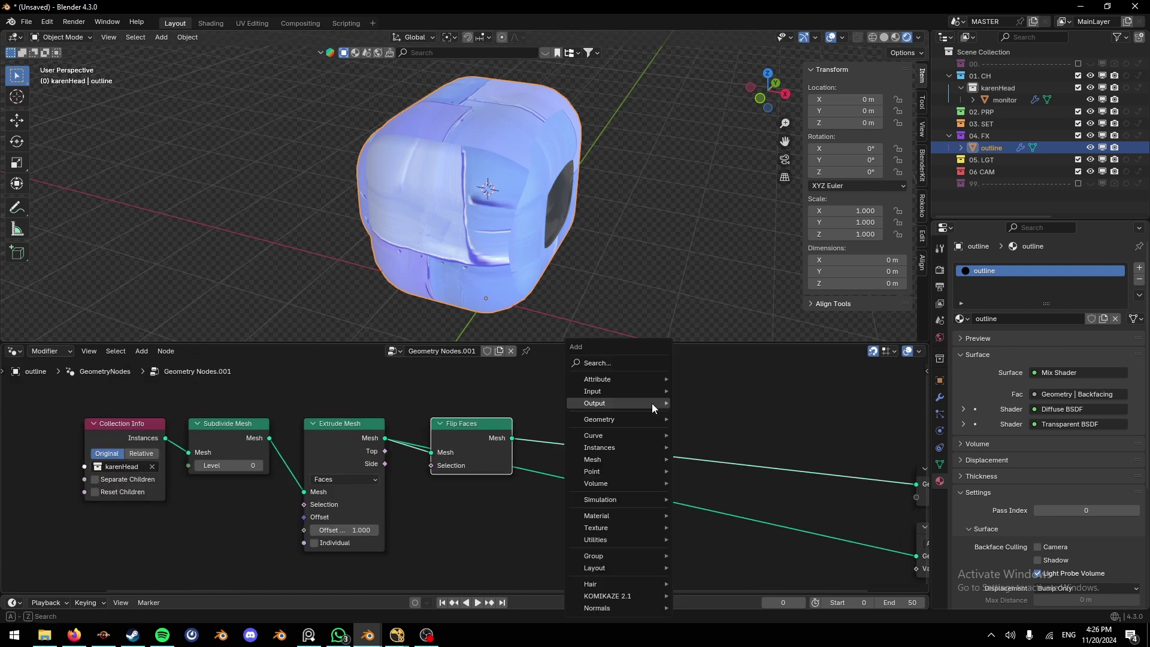
type("sety")
key("BackSpace")
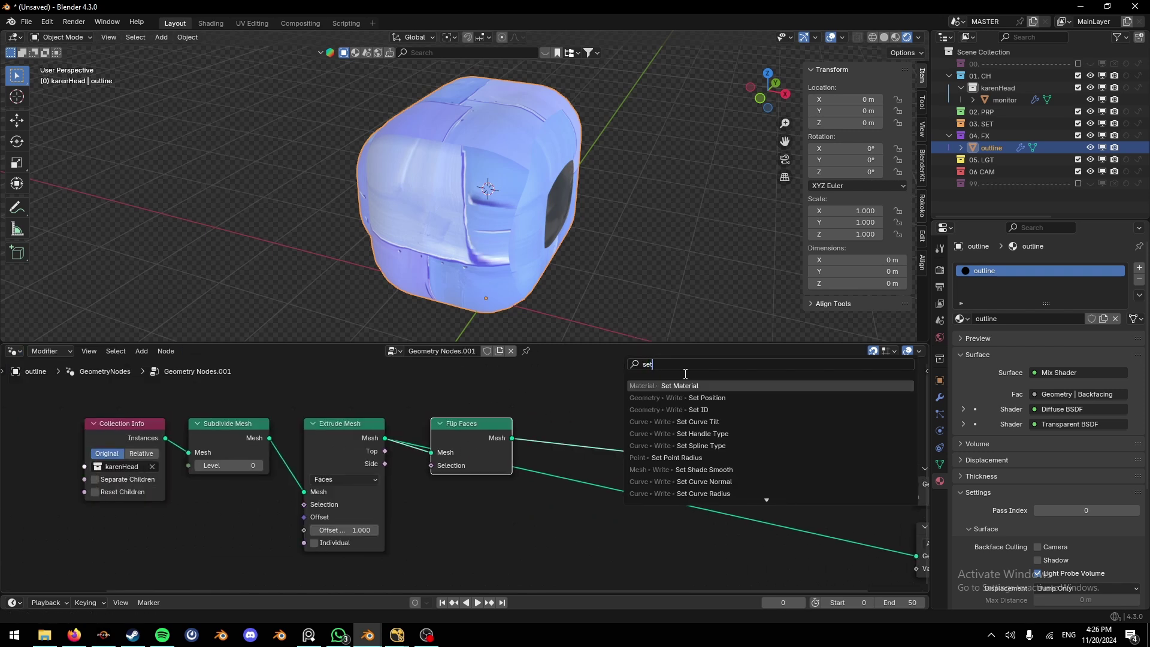
left_click(690, 388)
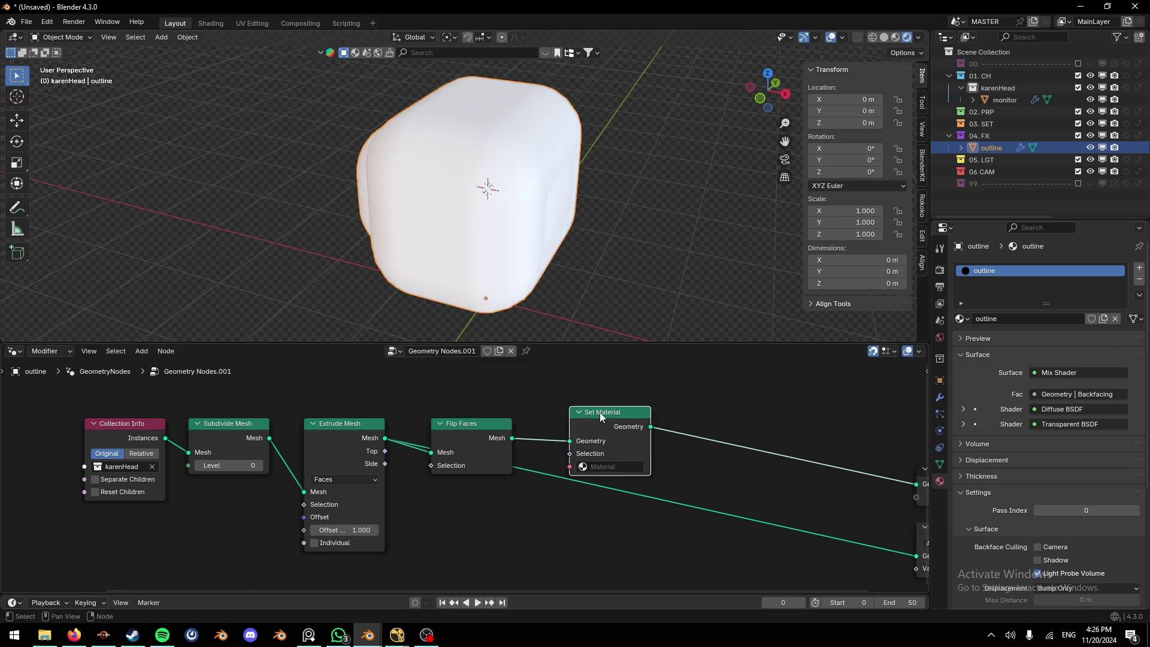
left_click(572, 431)
Step: Assign the outline material in the Set Material node
left_click(584, 478)
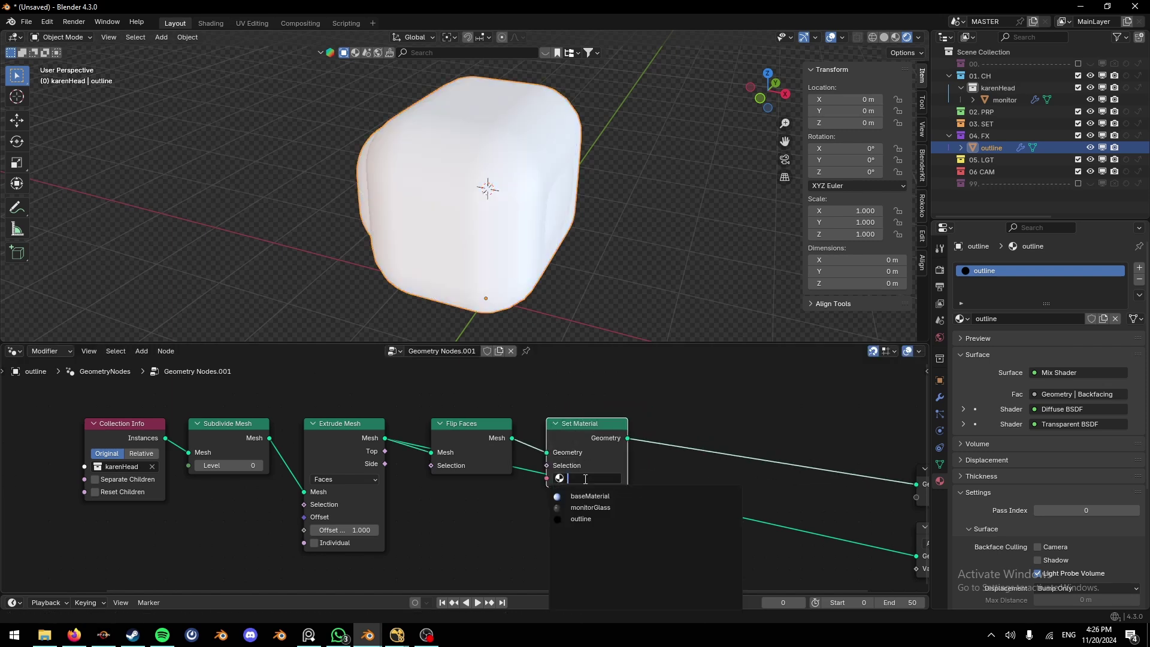
left_click(587, 517)
left_click(652, 437)
middle_click_drag(647, 333, 563, 216)
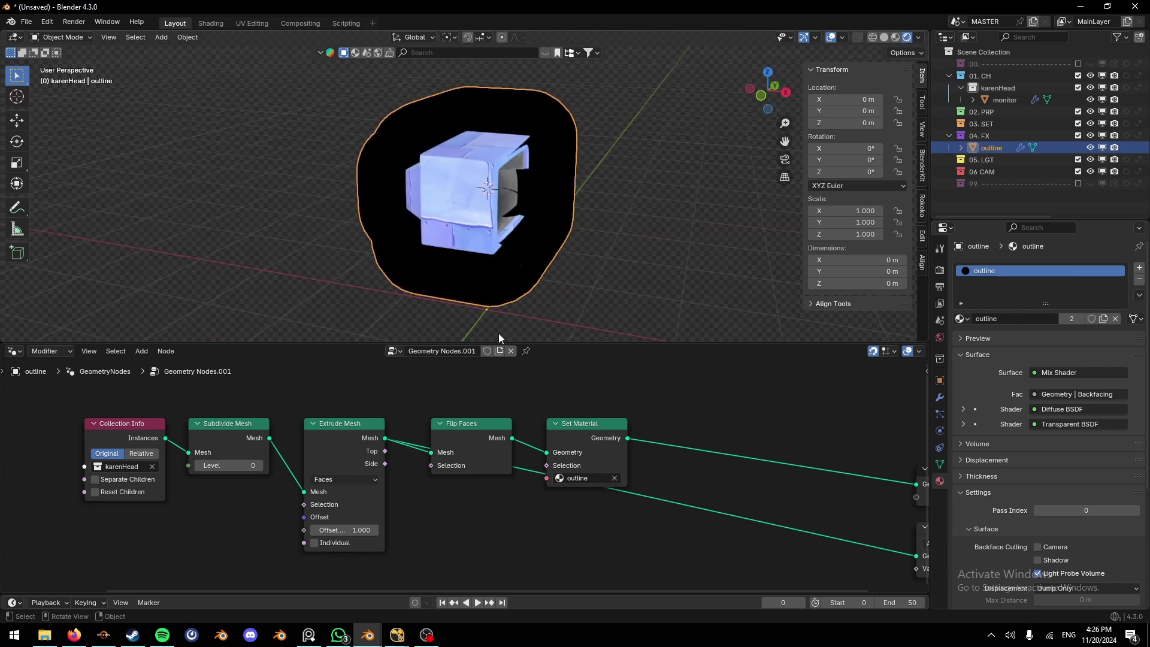
Step: Reduce the Extrude Mesh offset scale to 0.060 for a thin outline around the monitor head
middle_click_drag(372, 537, 501, 526)
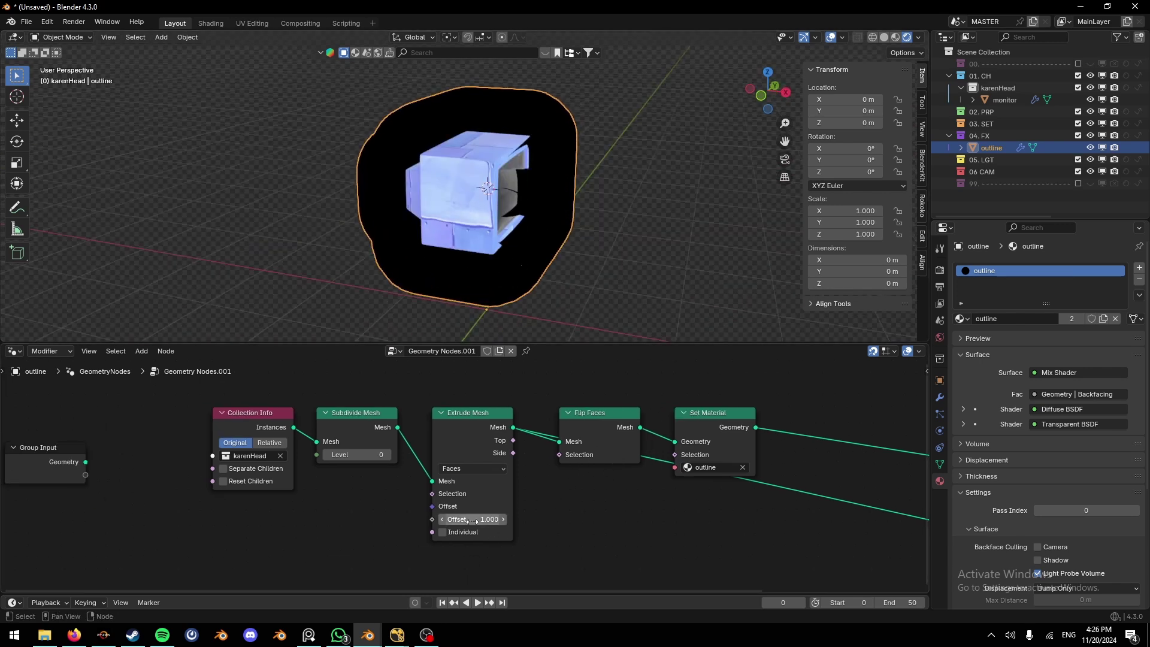
left_click_drag(470, 521, 420, 521)
middle_click_drag(577, 204, 696, 134)
left_click(696, 134)
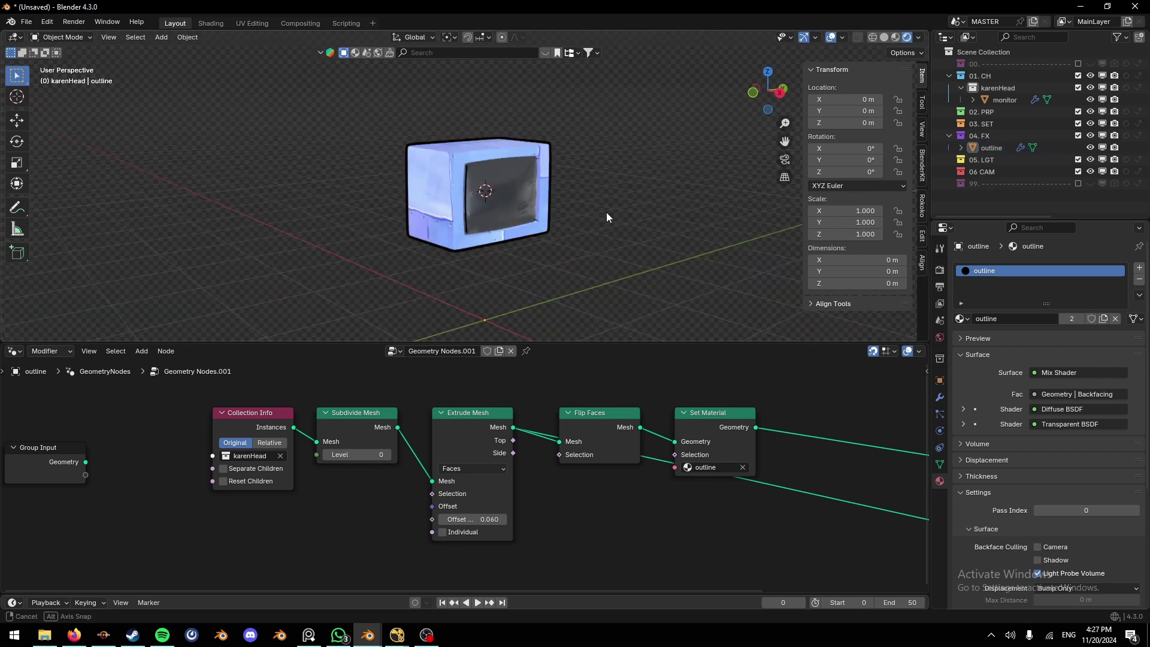
scroll(554, 185, "up", 3)
middle_click_drag(551, 201, 479, 299)
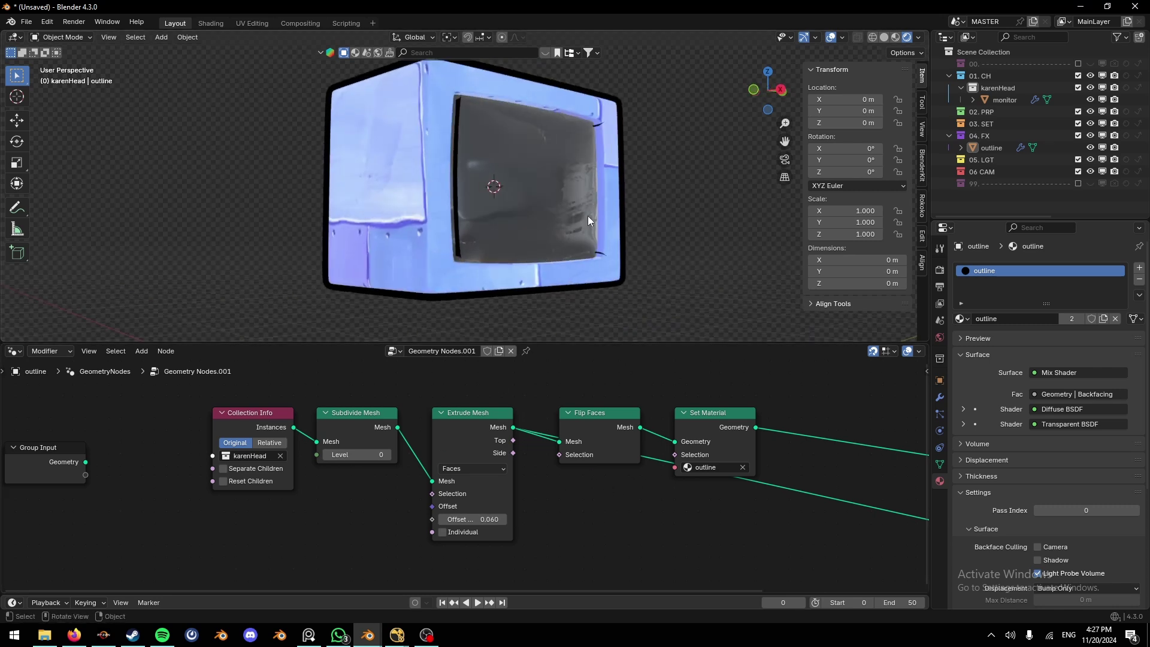
middle_click_drag(588, 216, 552, 214)
middle_click_drag(655, 396, 577, 402)
middle_click_drag(534, 256, 573, 259)
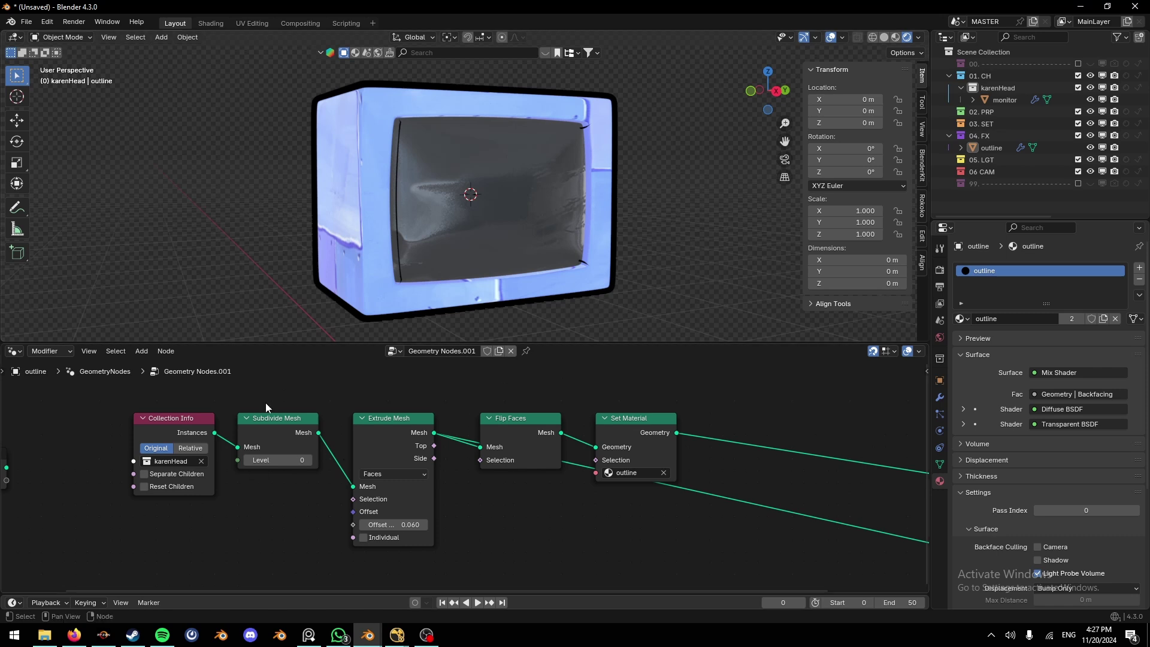
Step: Switch to the spongebob_bedRoom_v005 file and examine the outlines around the bamboo bedpost up close
mouse_move(368, 635)
left_click(303, 577)
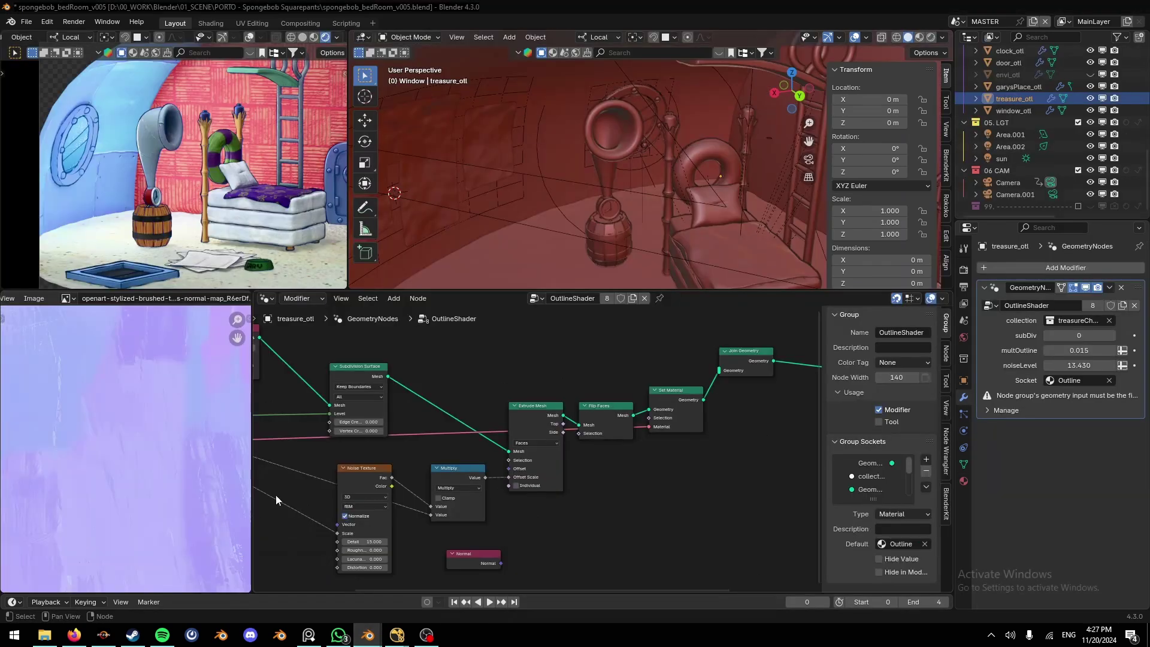
scroll(180, 168, "up", 10)
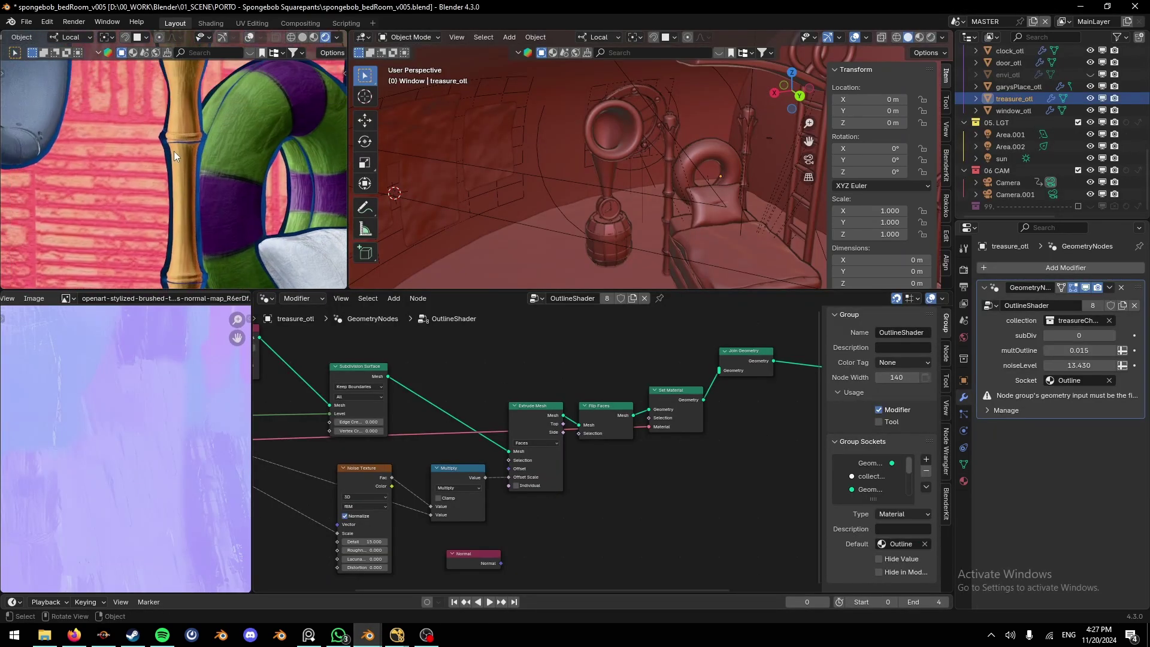
scroll(189, 254, "up", 2)
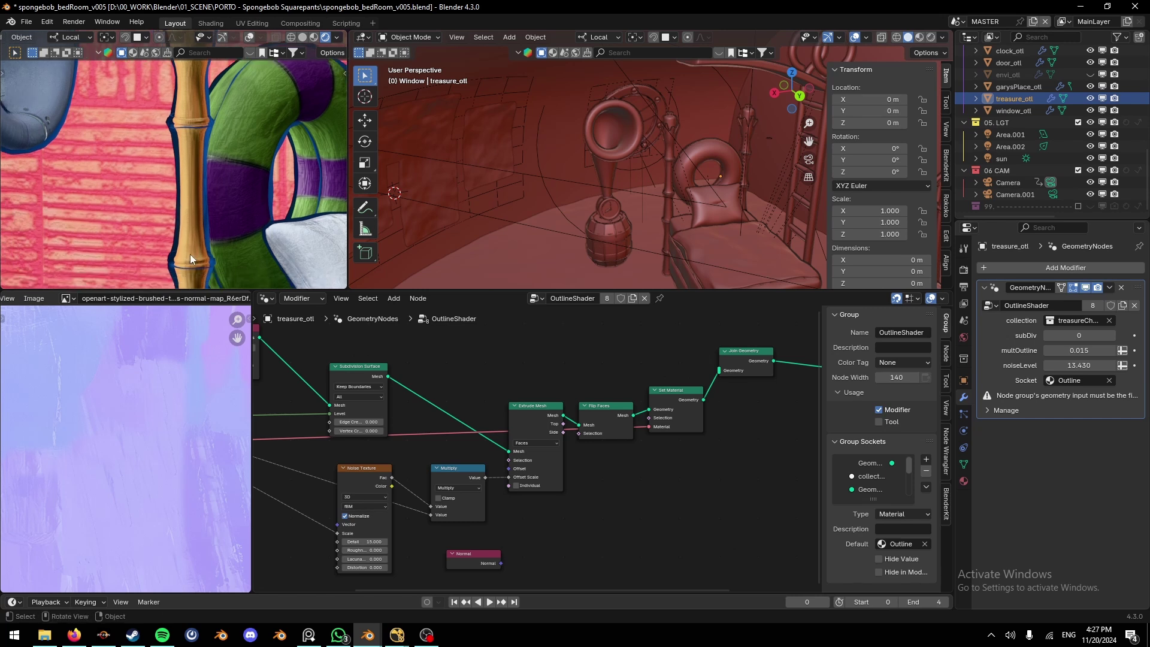
key("alt+Tab")
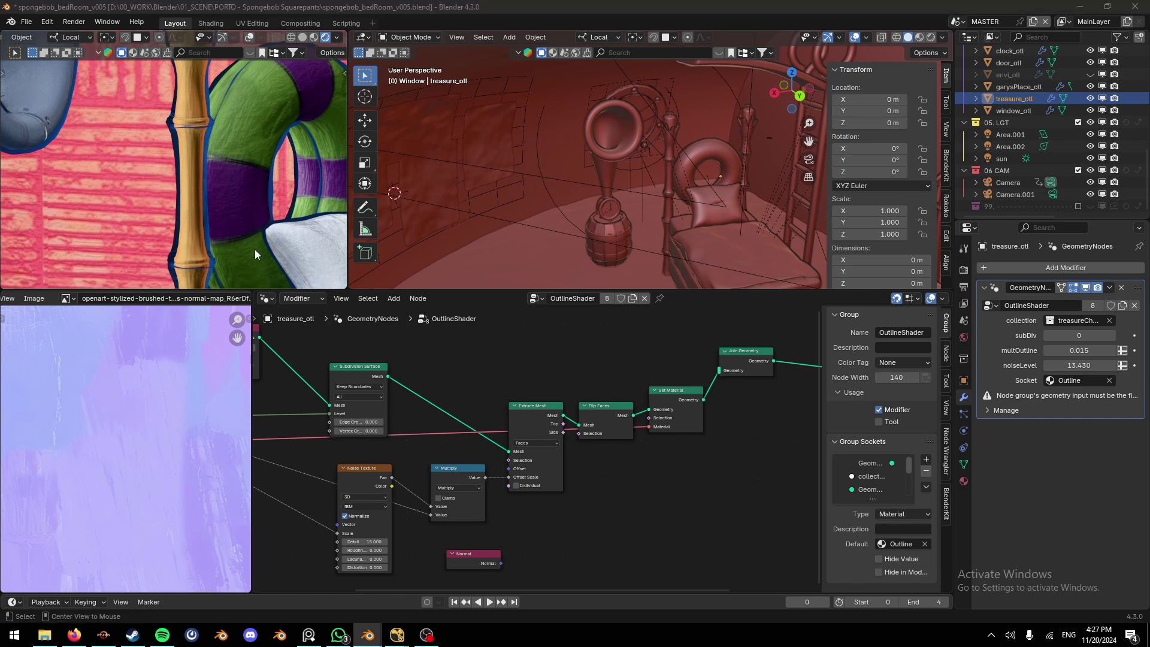
Step: Add a Math node beside the Noise Texture in the outline's node tree and set its operation to Multiply
middle_click_drag(343, 470, 494, 395)
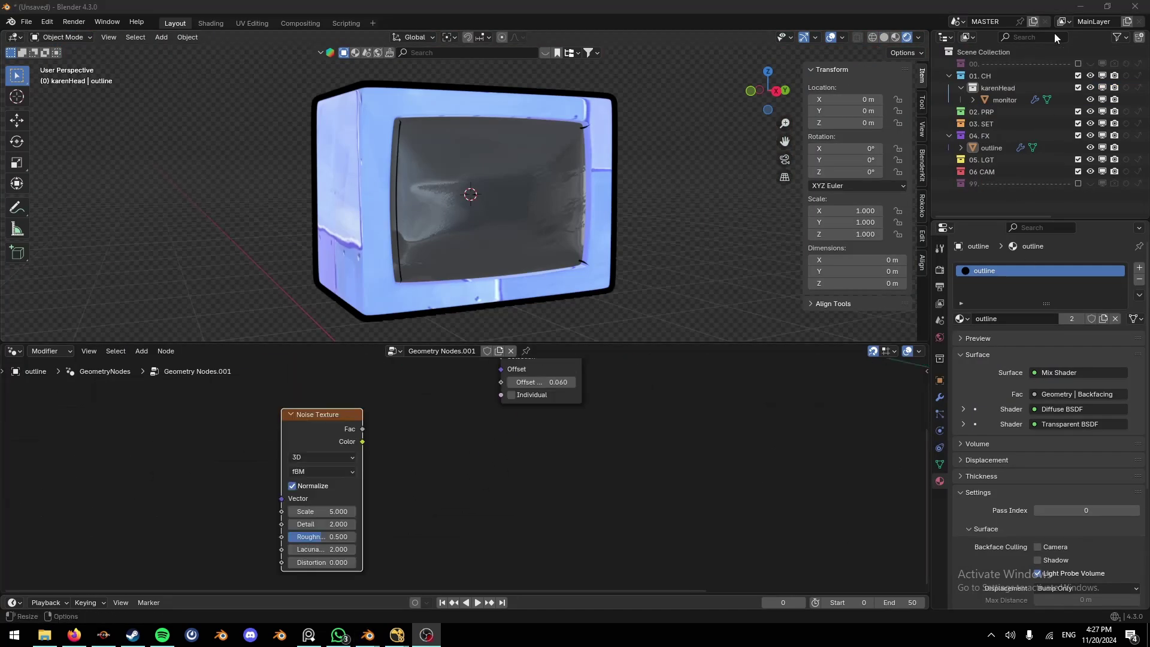
left_click(1075, 10)
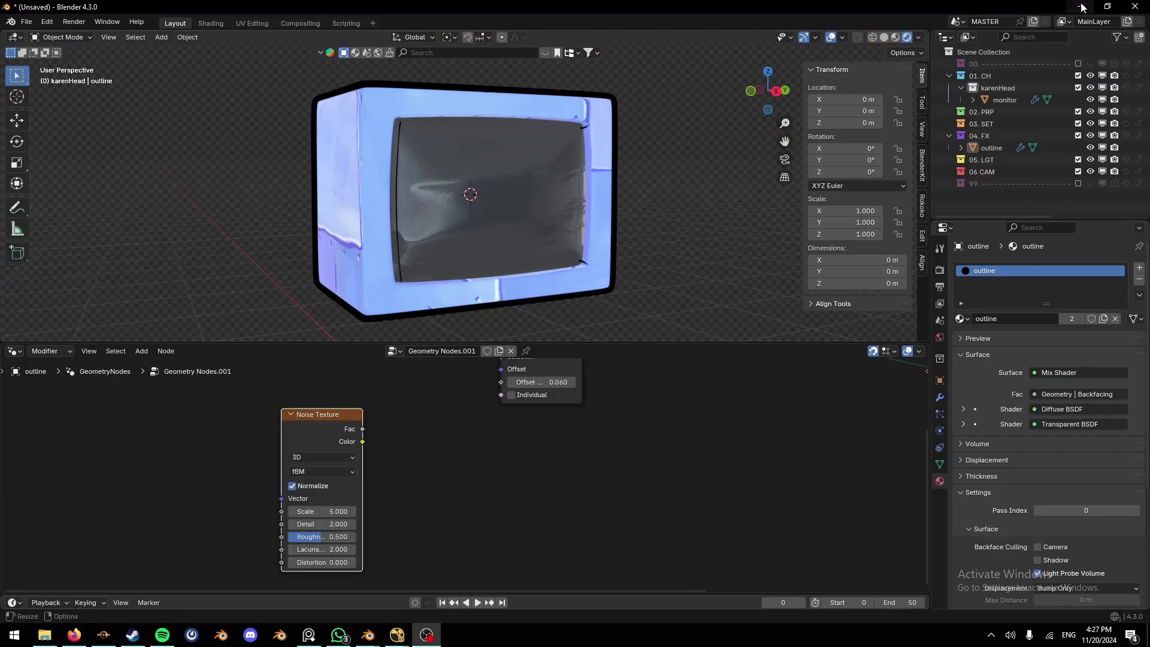
left_click(419, 414)
key("shift+a")
left_click(408, 363)
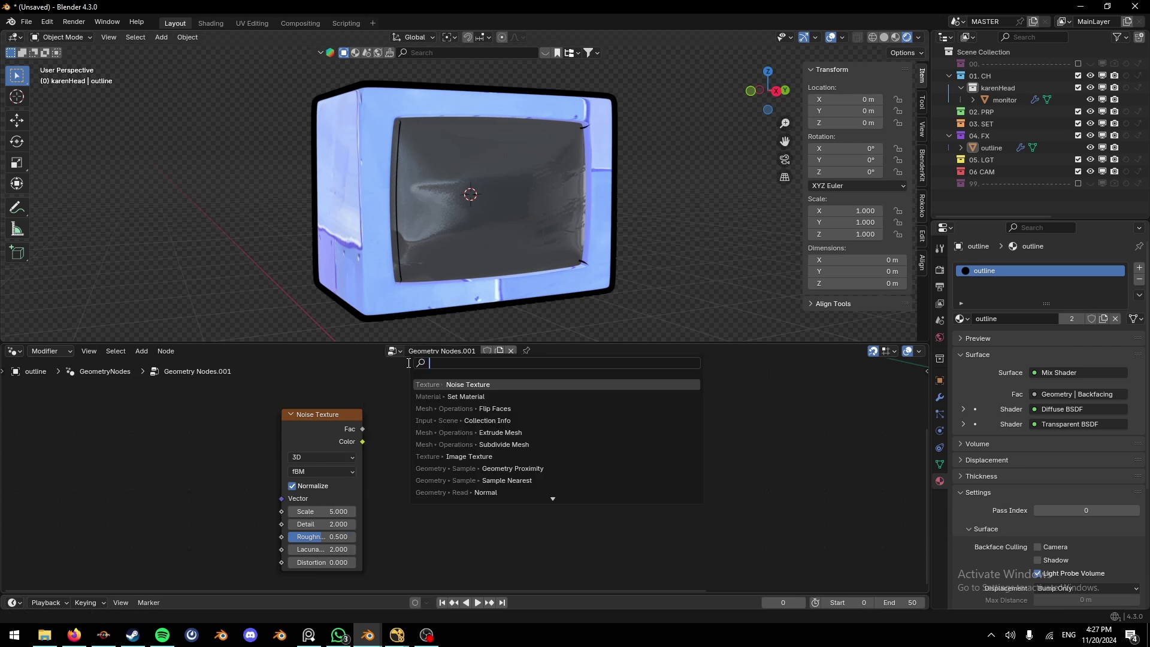
type("math")
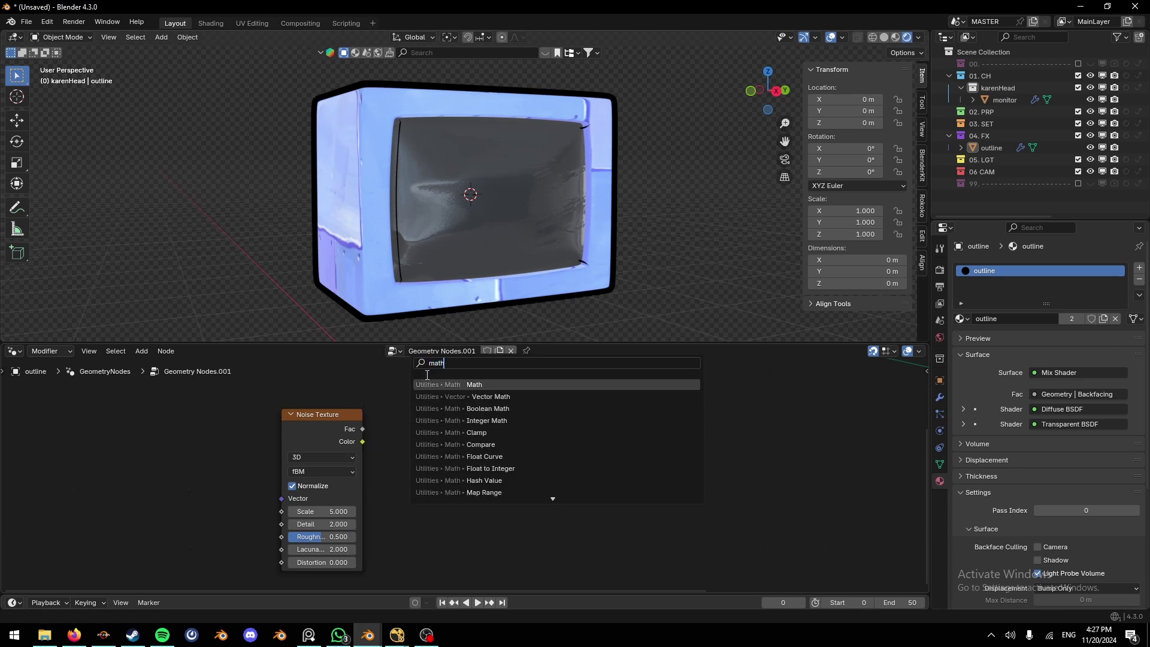
key("Return")
left_click(431, 429)
left_click(430, 432)
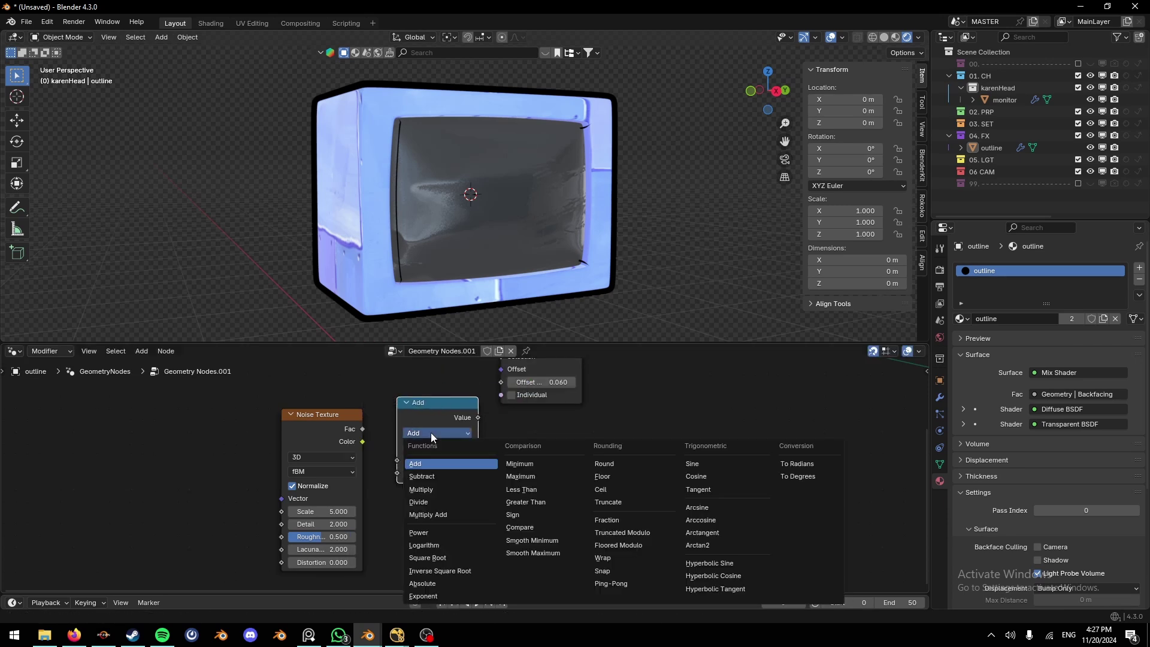
left_click(421, 490)
Step: Connect the Noise Texture's Fac to the Multiply node and the Multiply result to Extrude Mesh's Offset Scale
middle_click_drag(430, 425, 414, 509)
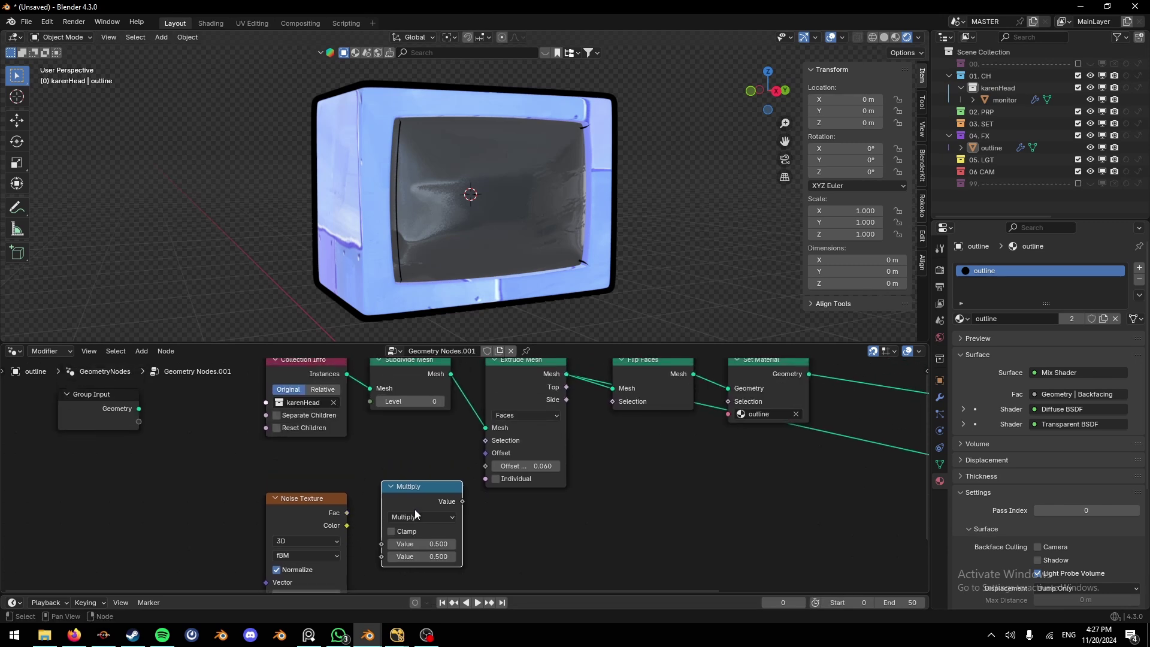
left_click_drag(355, 512, 381, 544)
left_click_drag(464, 502, 485, 466)
middle_click_drag(609, 440, 595, 443)
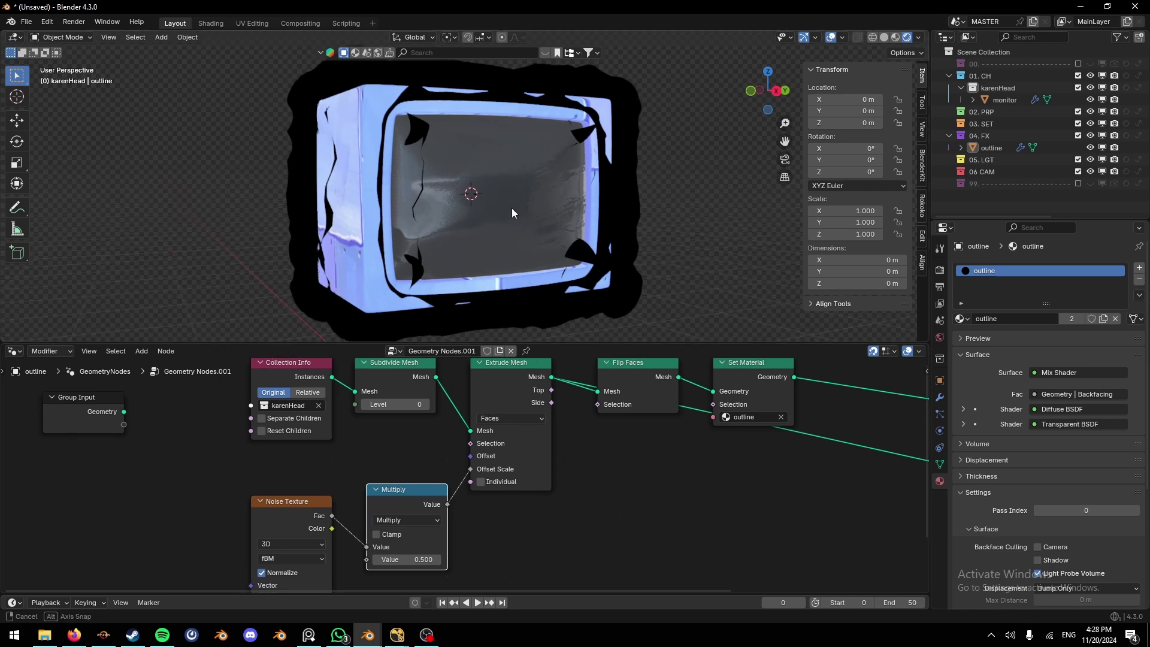
Step: Set the Noise Texture's scale to 3.100
middle_click_drag(466, 507, 529, 467)
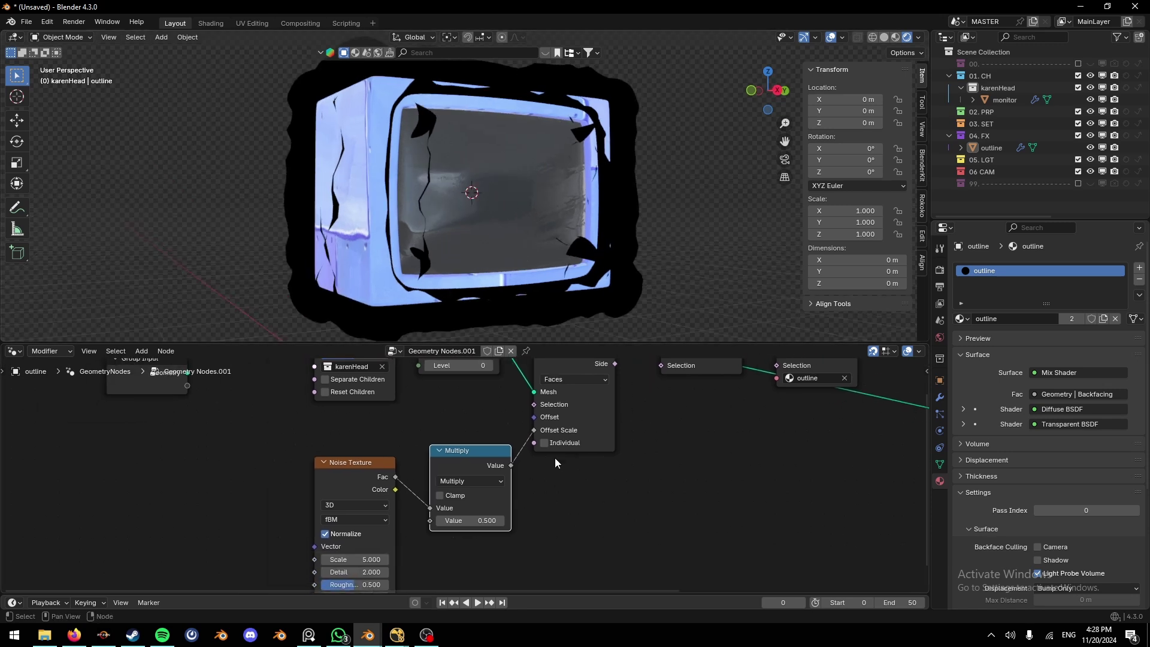
left_click_drag(370, 558, 311, 559)
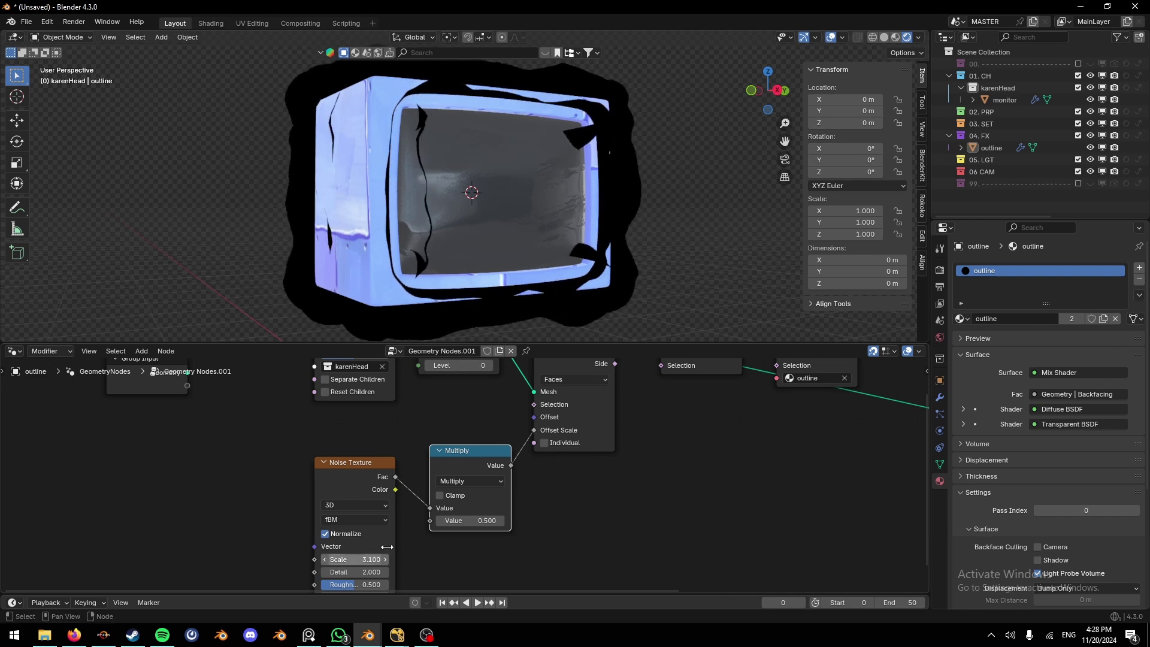
middle_click_drag(275, 548, 318, 503)
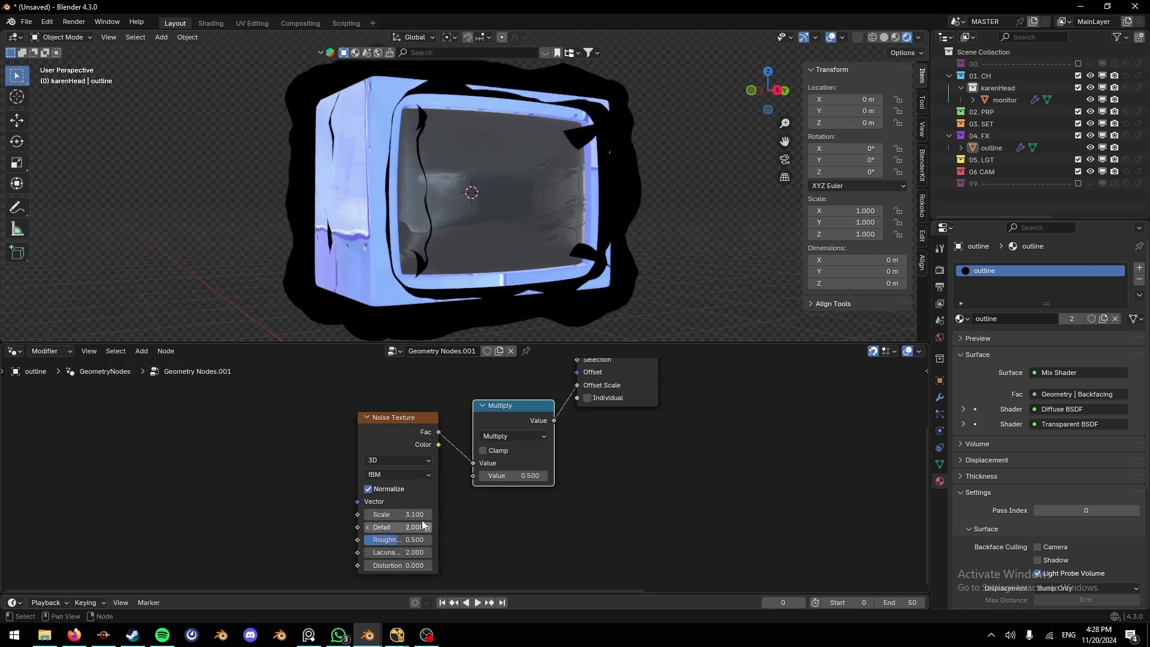
Step: Set the Noise Texture's scale to 1
left_click_drag(396, 515, 348, 514)
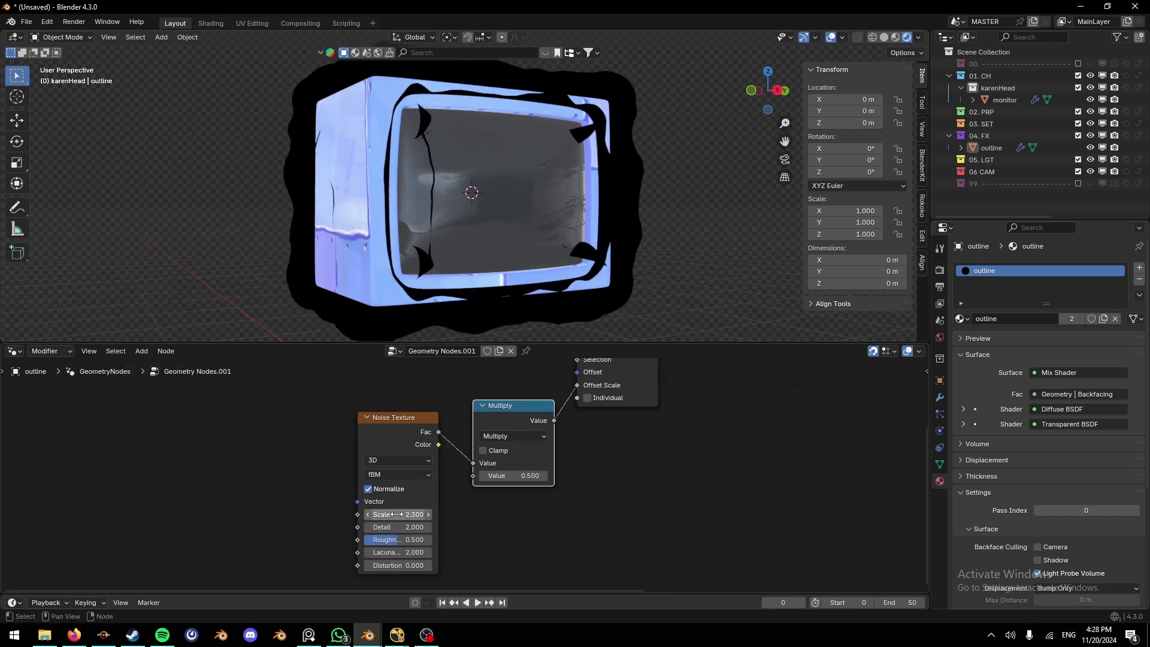
left_click(408, 516)
type("1")
key("Return")
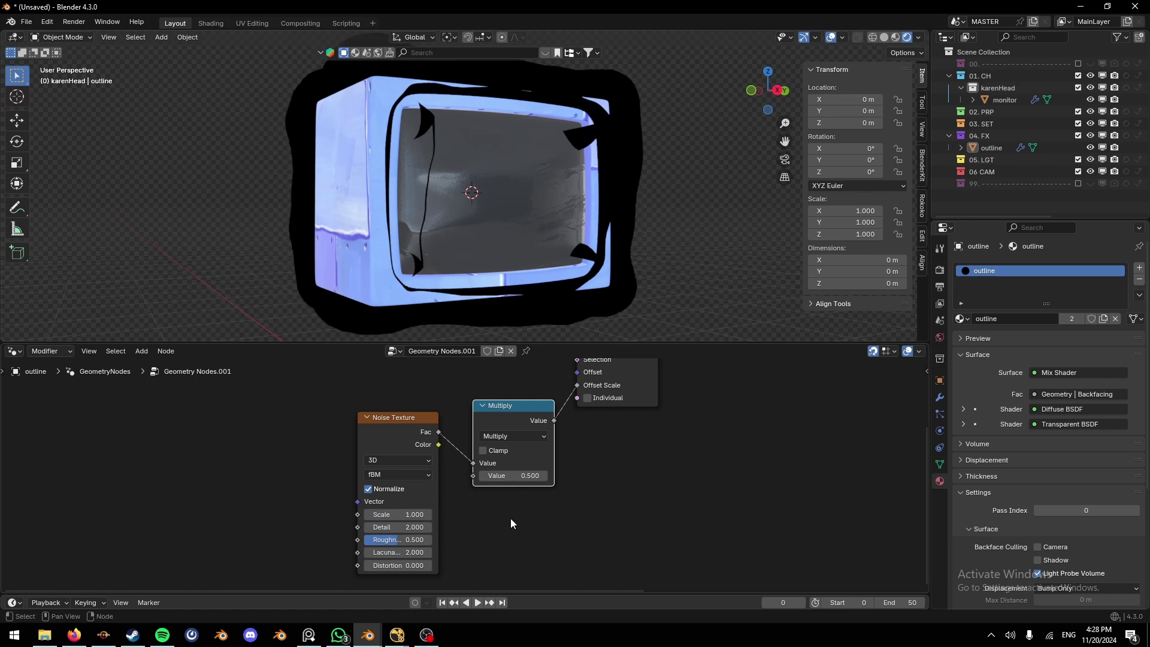
Step: Set the Multiply node's value to 0.100 and the Noise Texture's scale to 0.6
mouse_move(528, 476)
left_mouse_down()
mouse_move(498, 476)
mouse_move(521, 475)
left_mouse_up()
left_click(399, 515)
type("2")
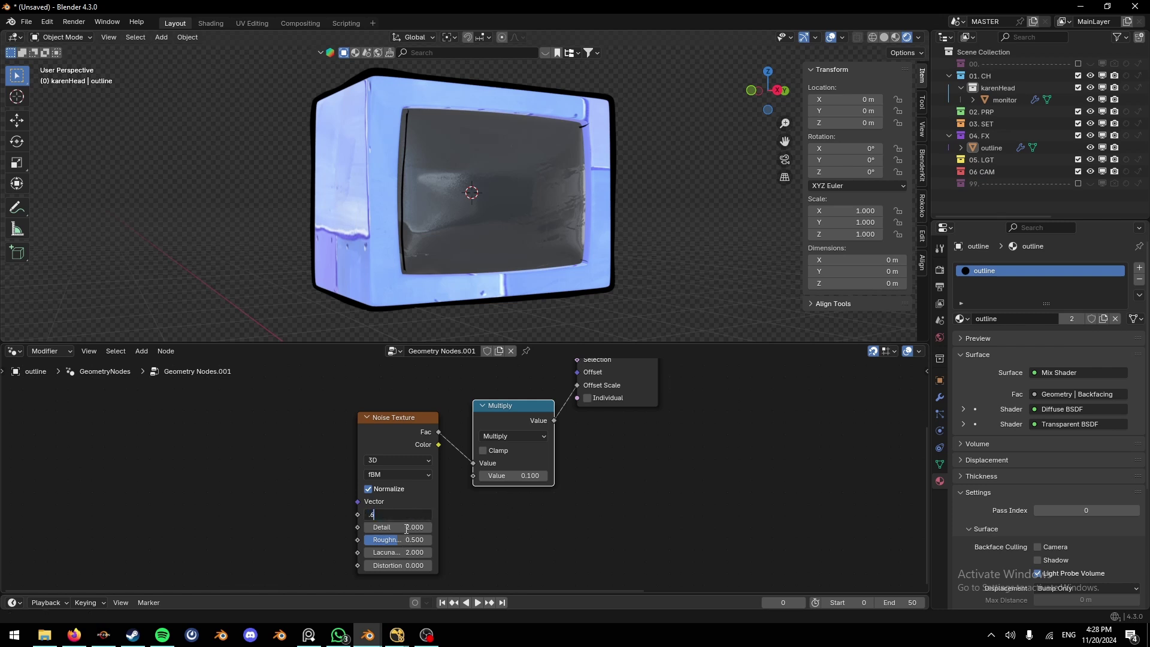
key("Return")
Step: Raise the Multiply node's value to 0.240 and set the Noise Texture's scale to 0.3
middle_click_drag(386, 293, 459, 280)
left_click_drag(516, 476, 560, 475)
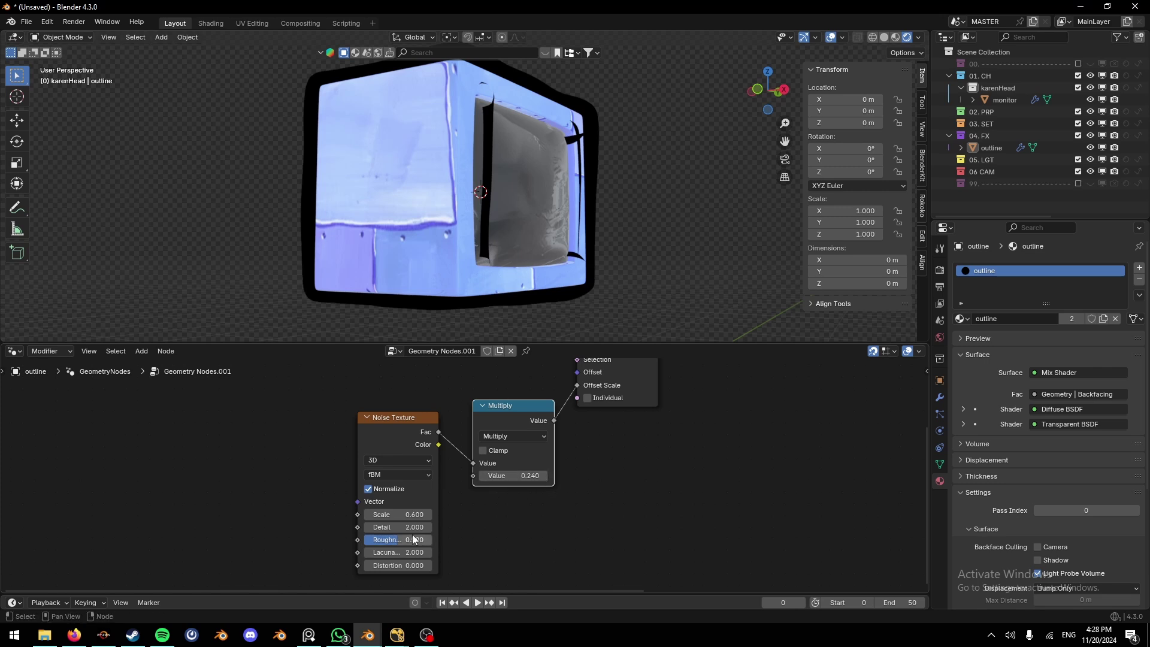
left_click(402, 515)
type("0.3")
key("Return")
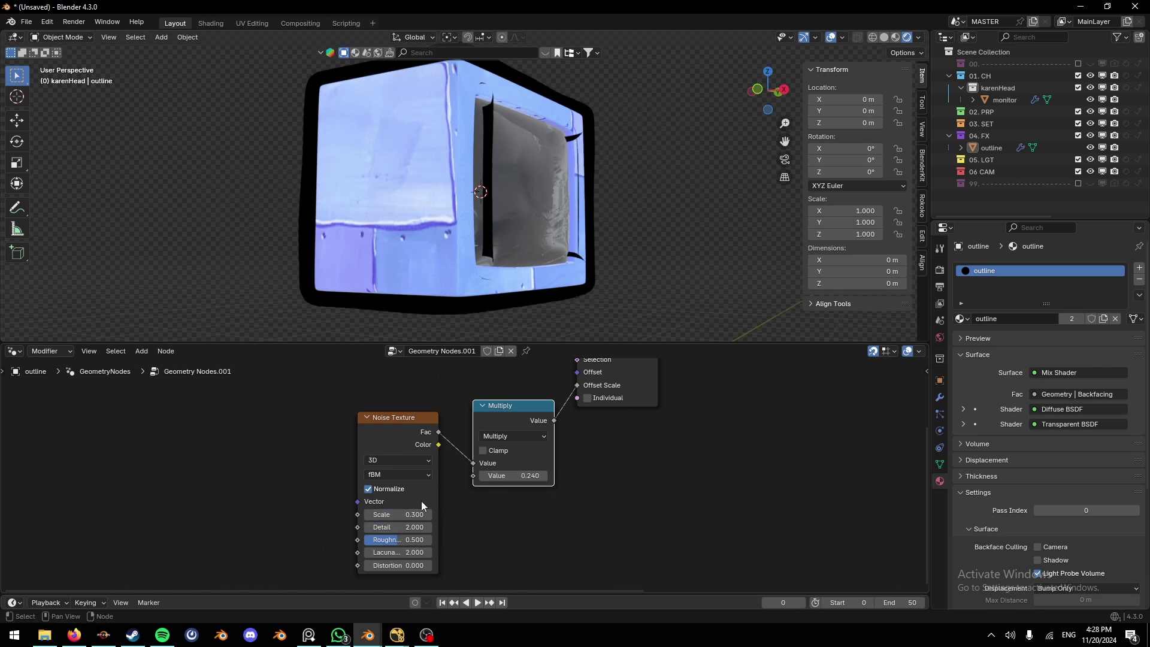
Step: Set the Noise Texture's scale to 0.8 and lower the Multiply node's value to thin the outline
left_click(380, 513)
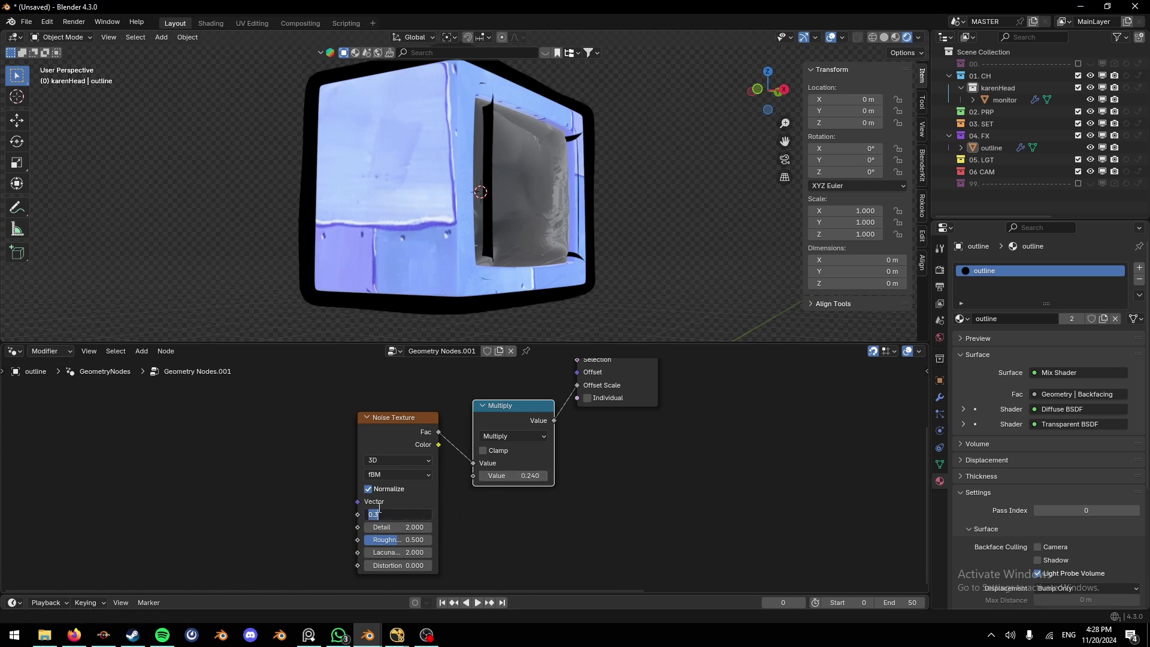
type("0.8")
key("Return")
left_click_drag(515, 475, 497, 476)
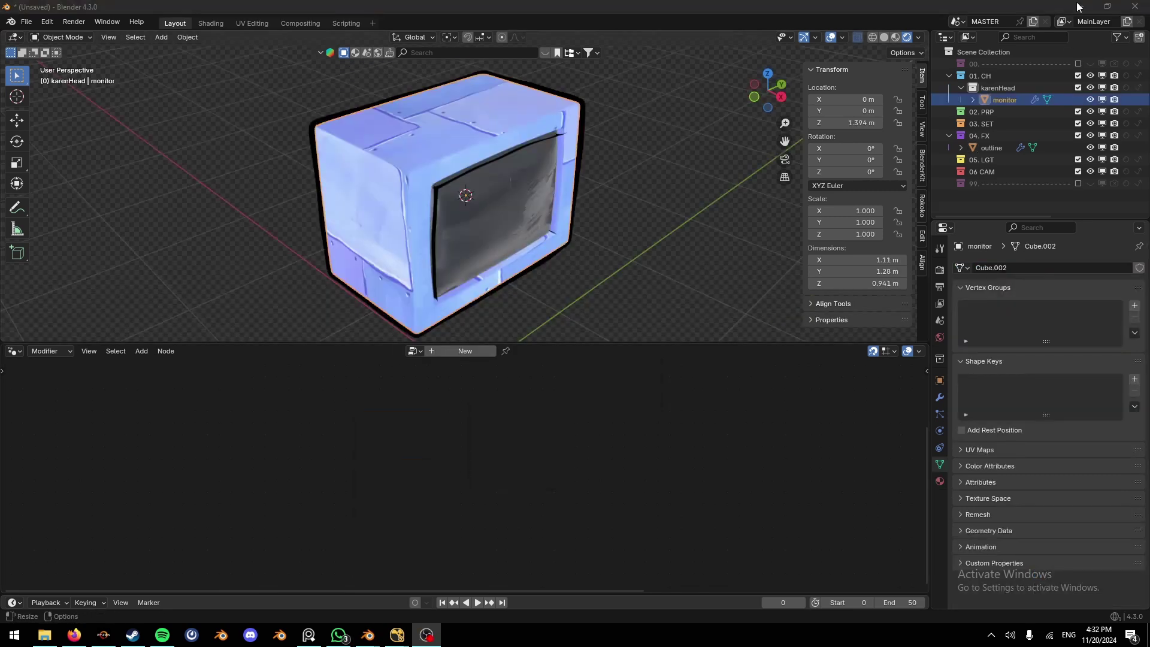
Step: Sketch freehand annotation strokes along the monitor casing's upper side edge, front top edge and front vertical corner
left_click(532, 198)
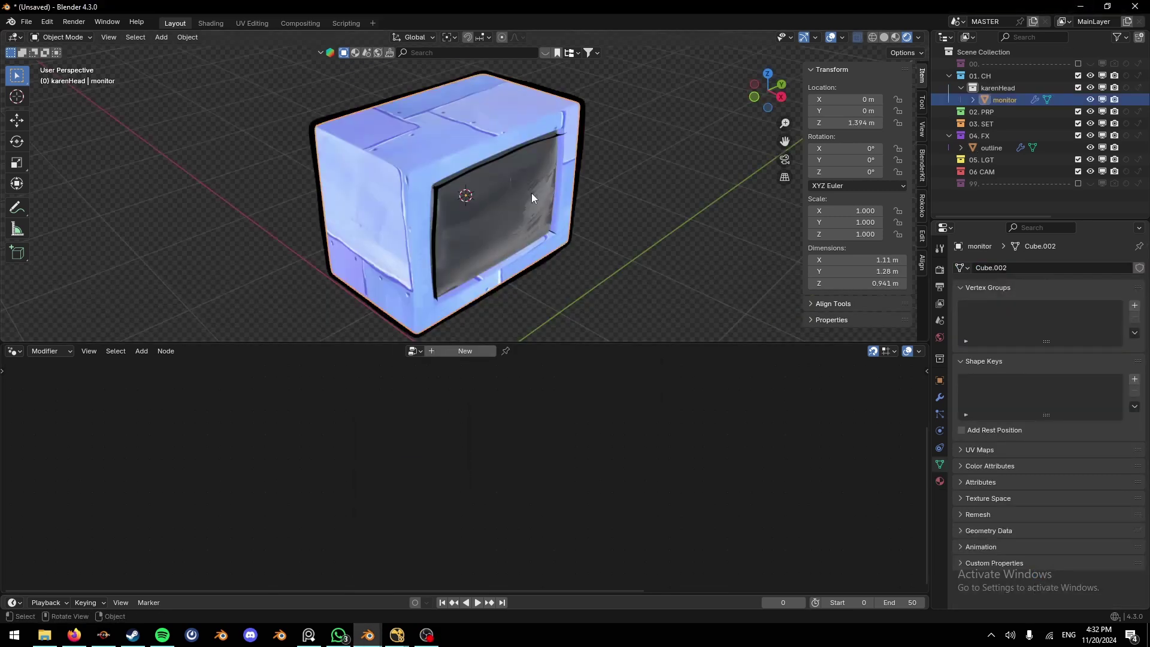
left_click(638, 189)
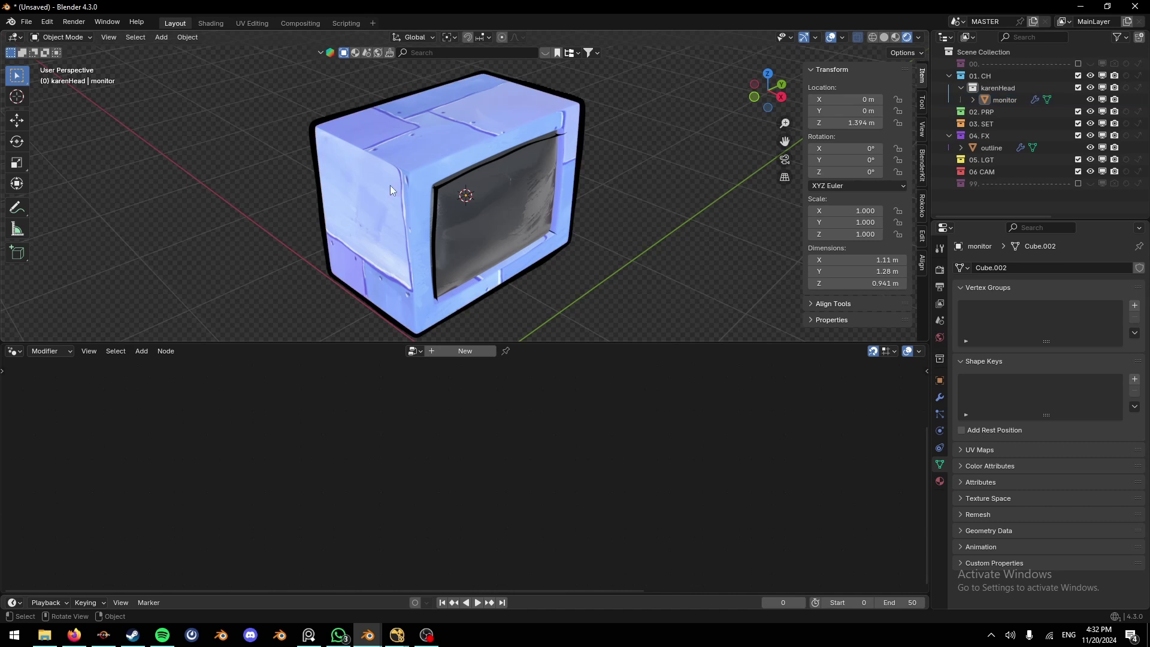
middle_click_drag(328, 134, 418, 211)
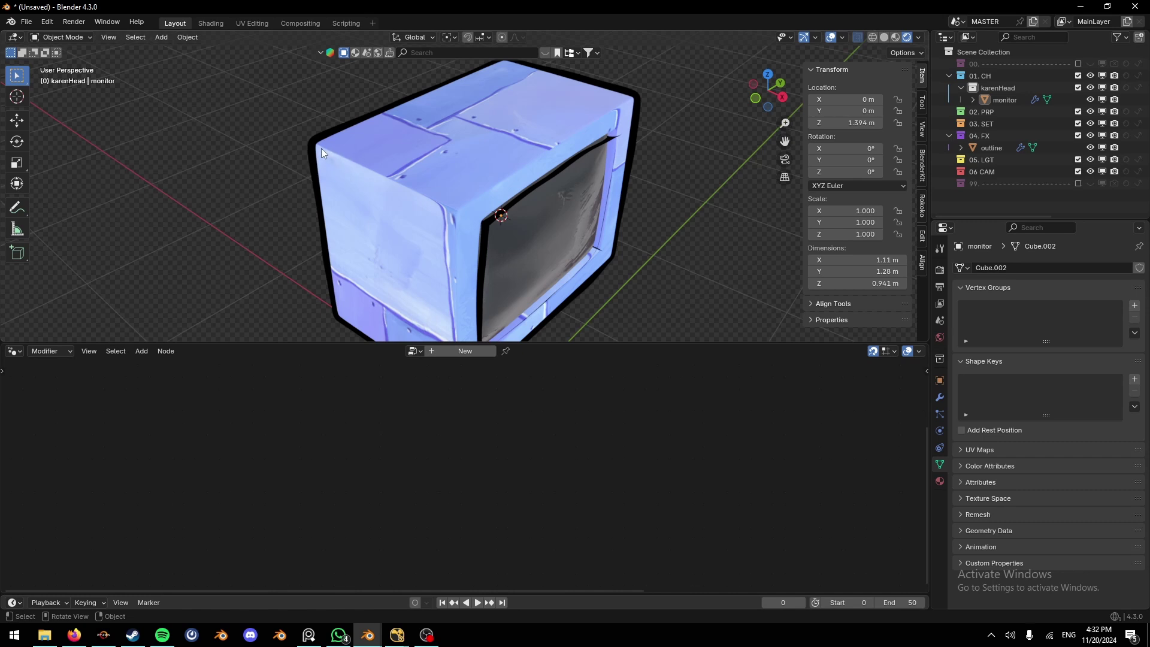
left_click_drag(321, 149, 451, 209)
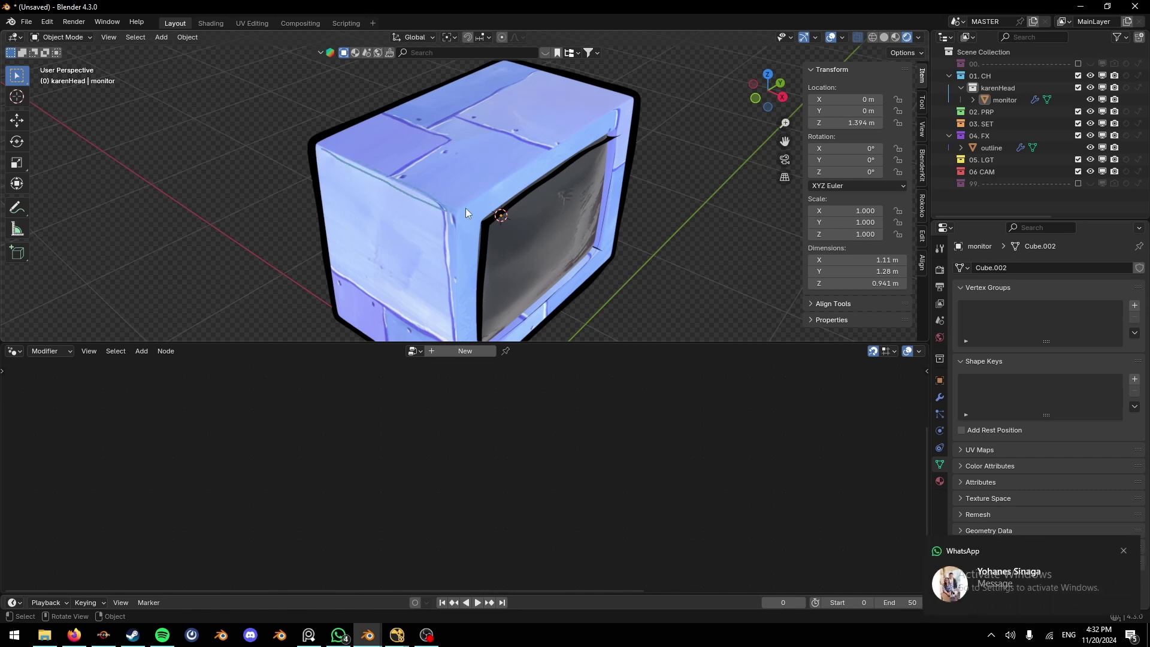
left_click_drag(567, 147, 620, 102)
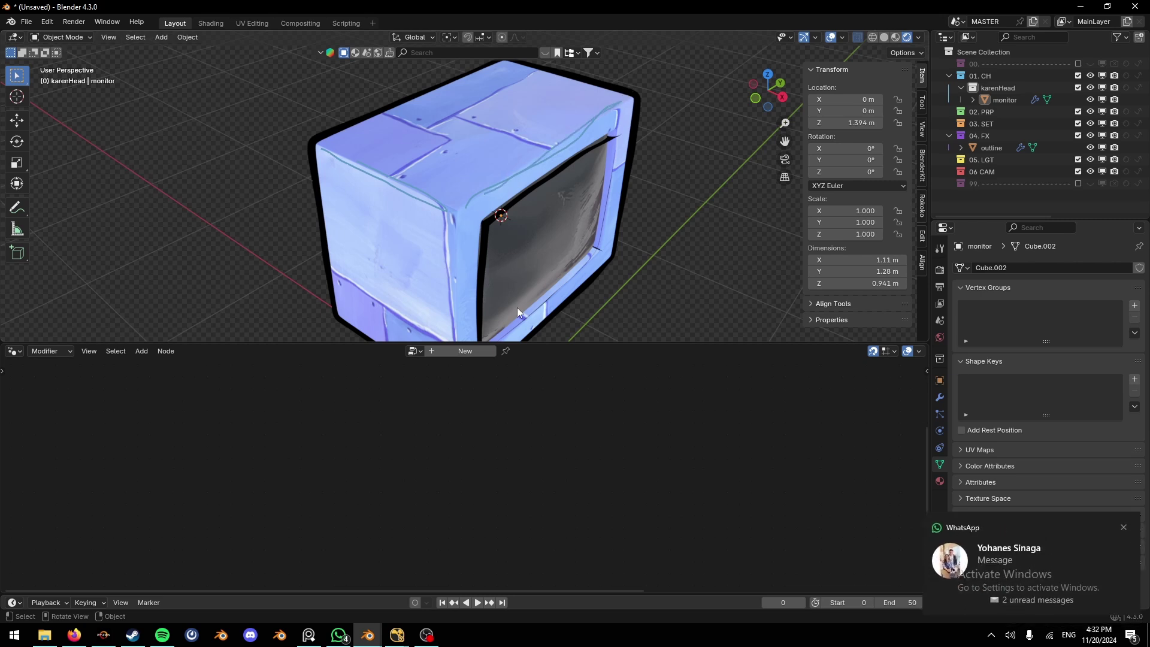
middle_click_drag(516, 308, 491, 219, "shift")
scroll(491, 219, "down", 2)
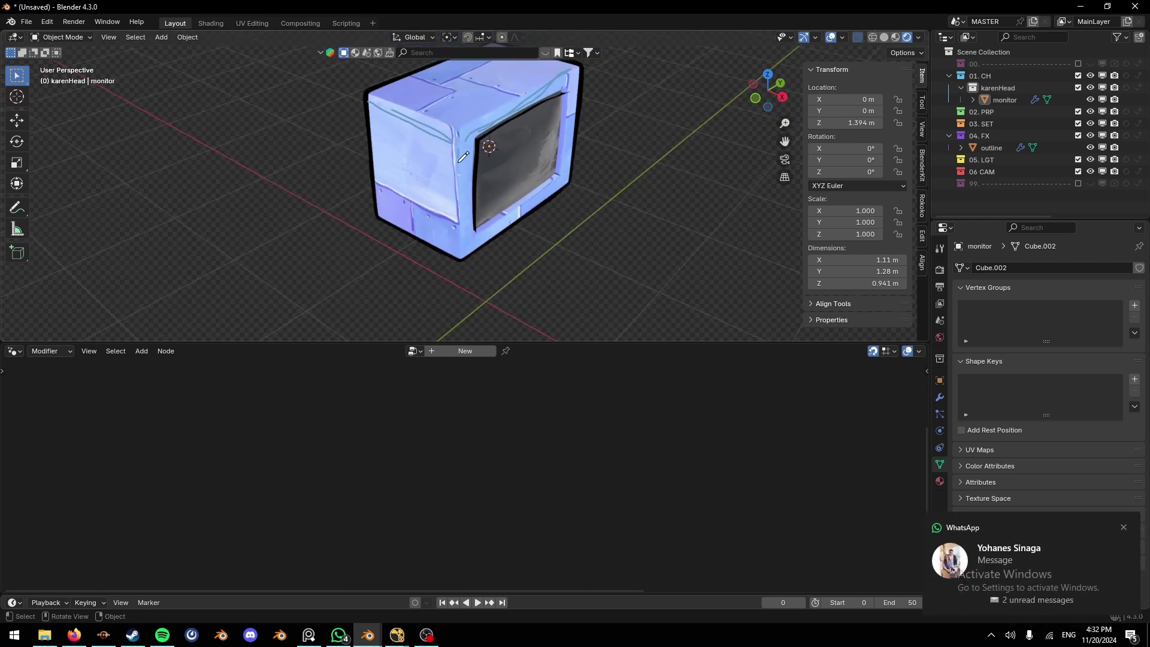
middle_click_drag(545, 195, 538, 231, "shift")
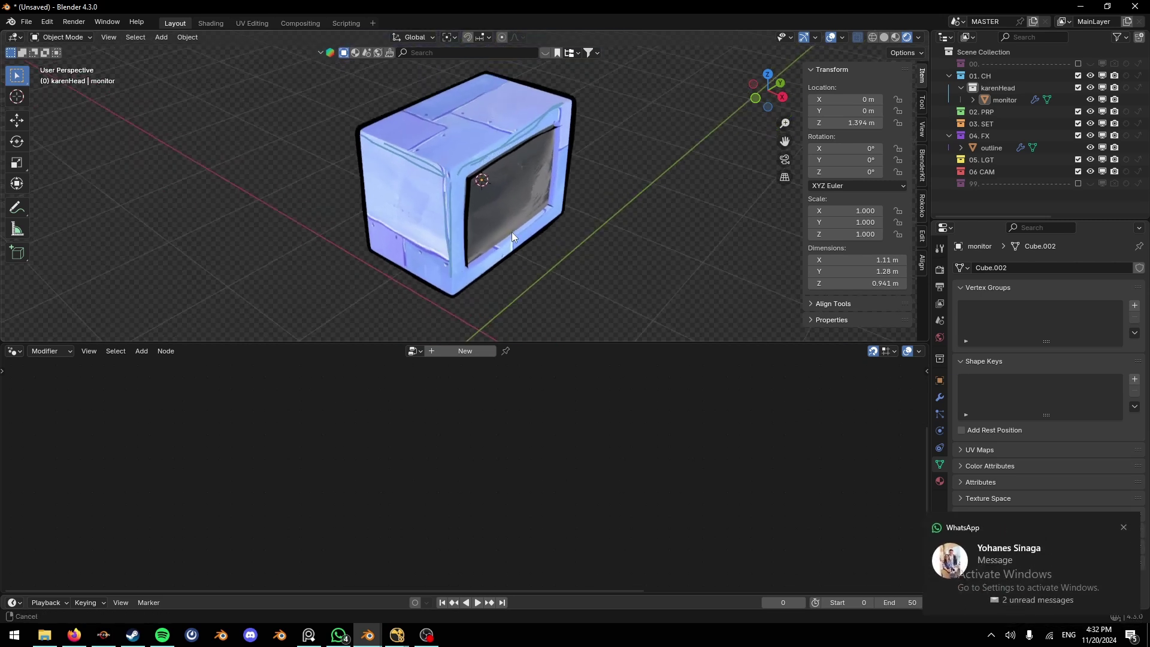
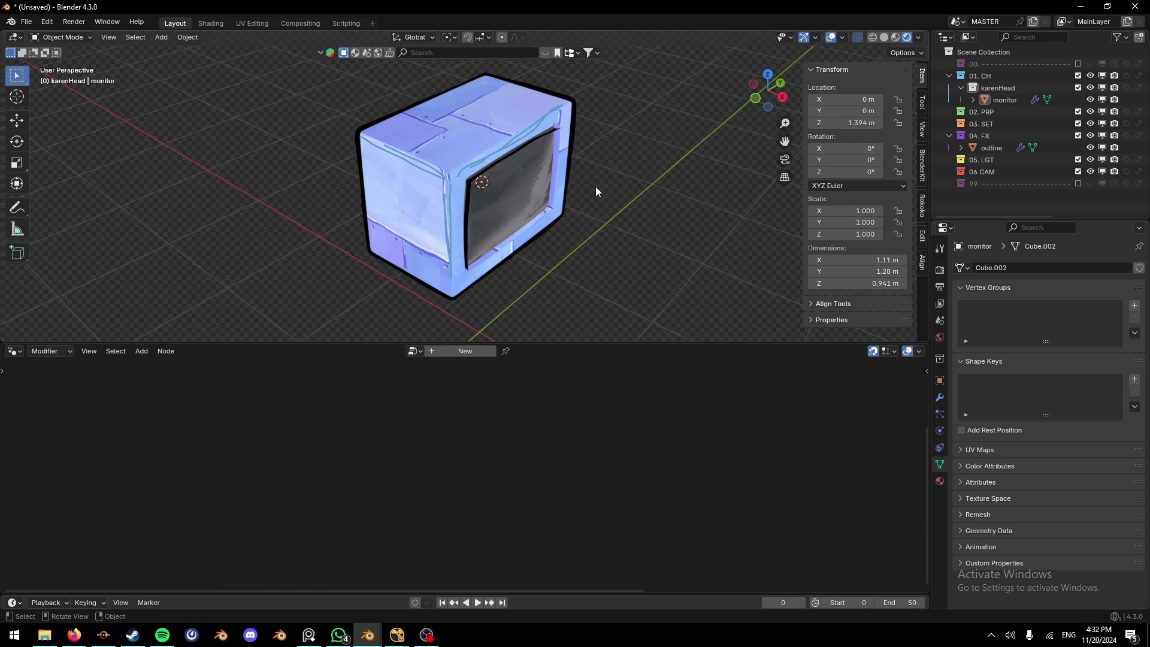
left_click(1007, 101)
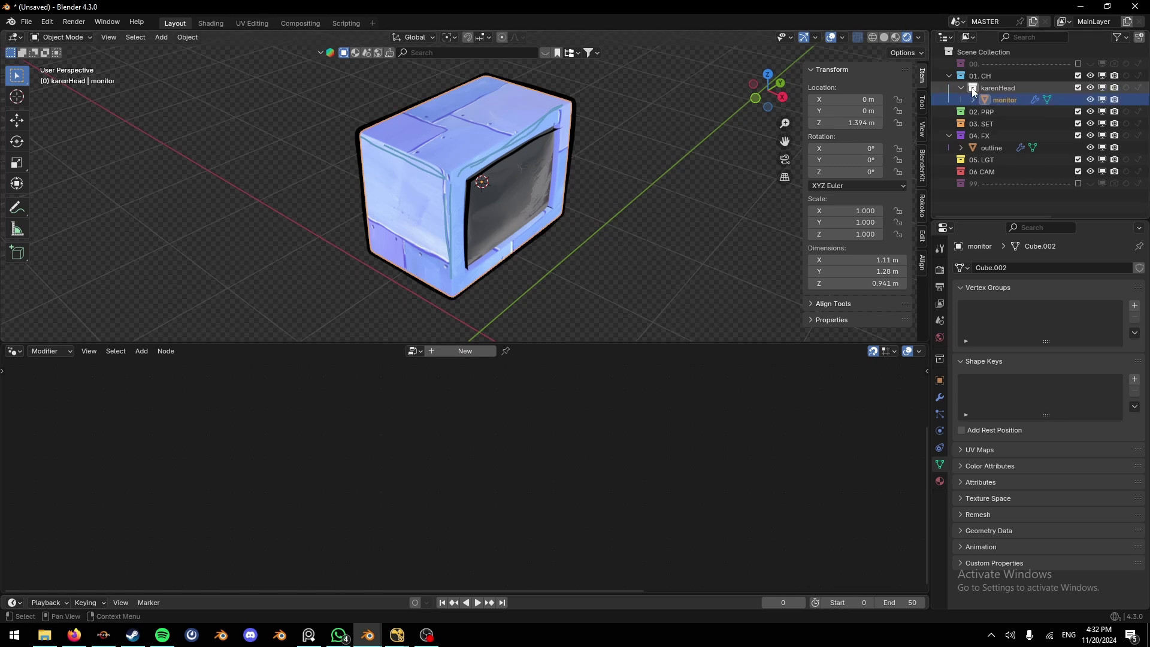
left_click(594, 210)
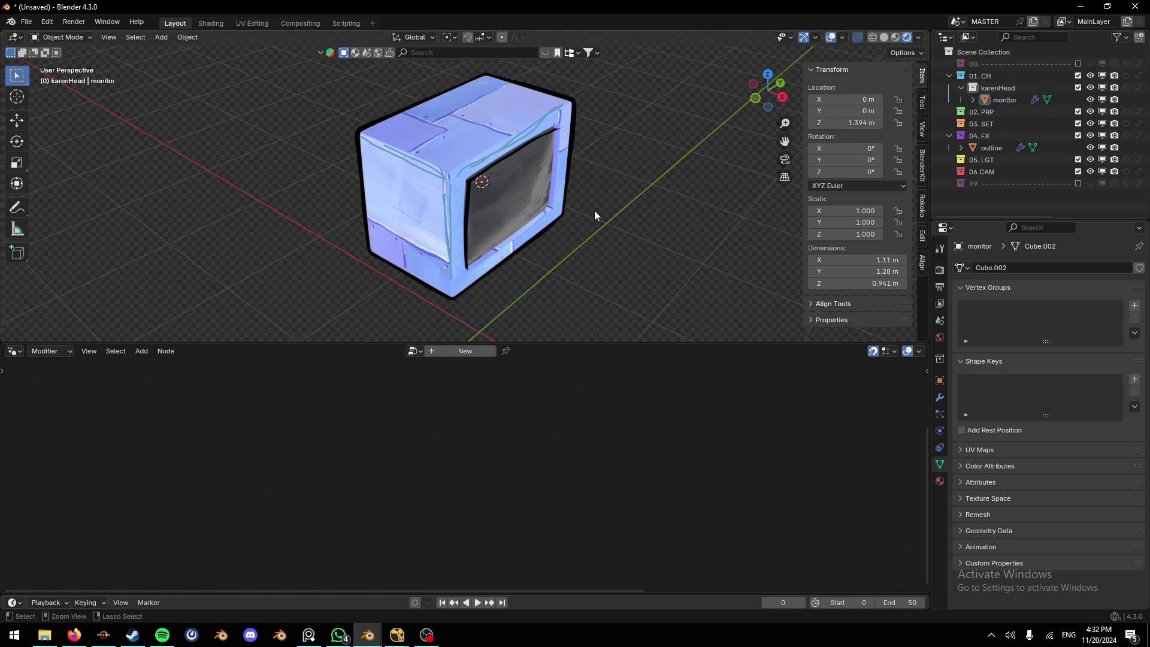
Step: Enter Edit Mode on the monitor, turn off X-ray and select the edge loops along the casing's upper side and front edges
left_click(1005, 98)
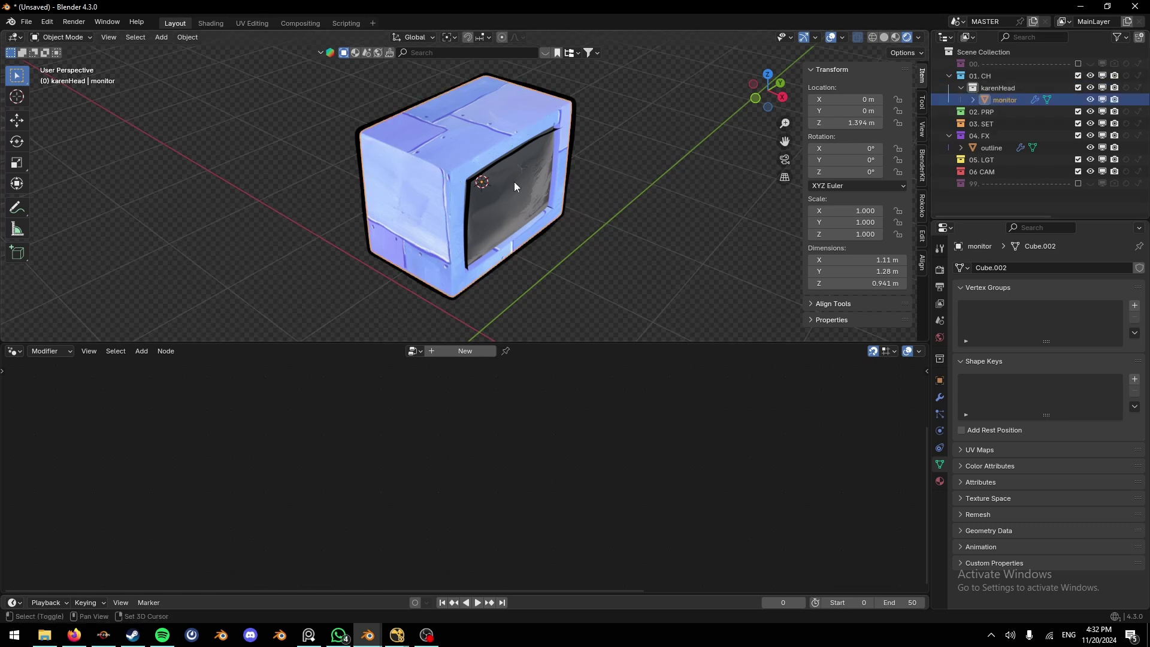
key("Tab")
scroll(470, 181, "up", 5)
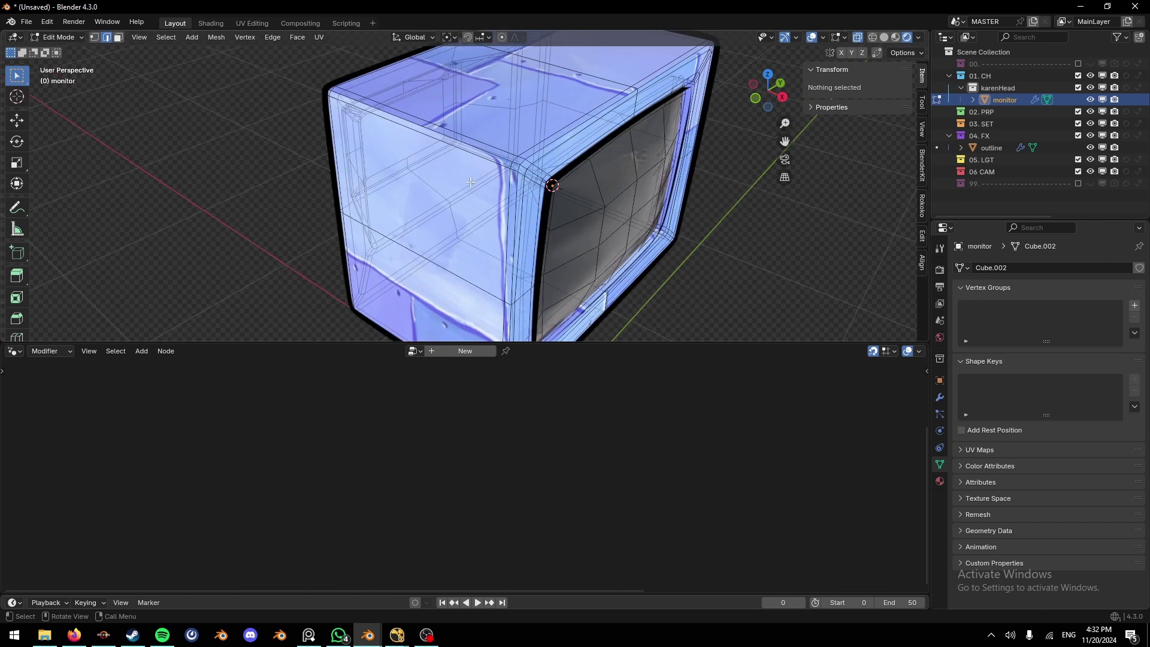
left_click(488, 151, "alt")
key("alt+z")
middle_click_drag(527, 159, 517, 165, "shift")
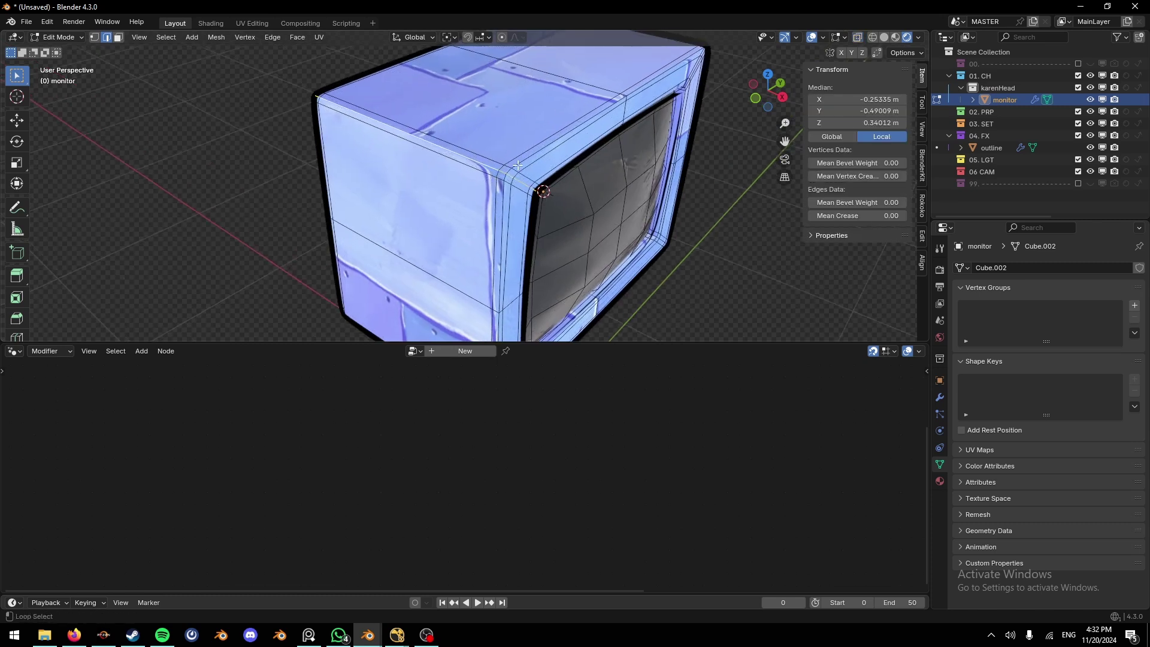
left_click(537, 172, "alt")
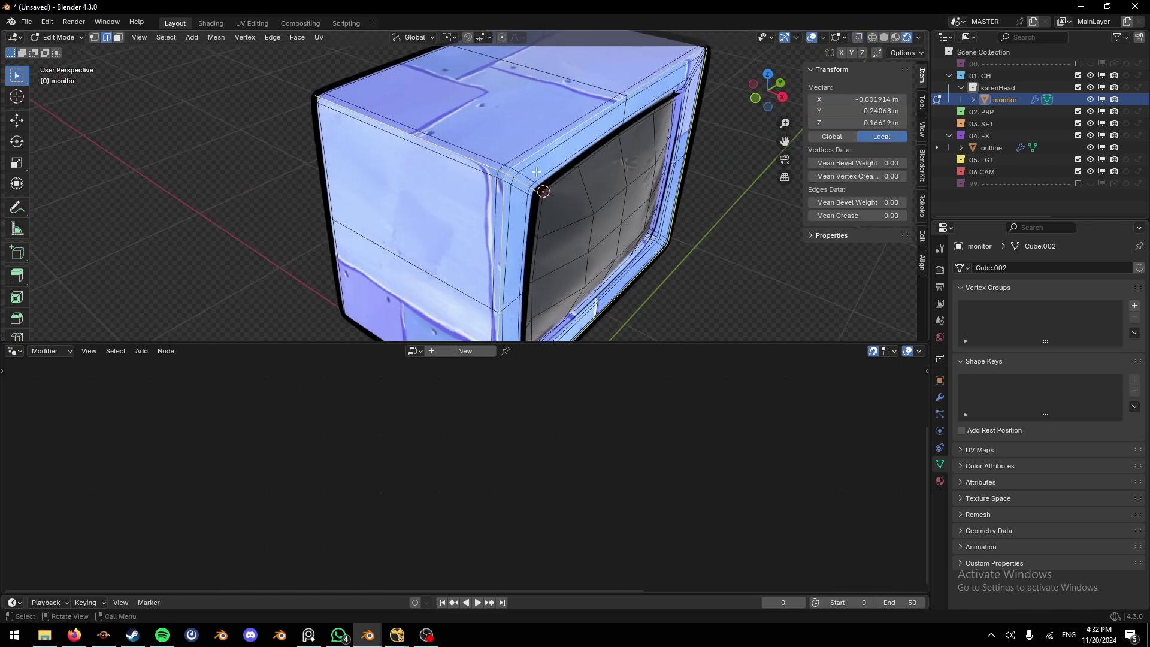
Step: Add the edge loops around the casing's remaining outer edges, including the underside, to the selection
middle_click_drag(536, 172, 611, 141)
left_click(507, 122, "alt+shift")
left_click(454, 144, "alt+shift")
key("ctrl+z")
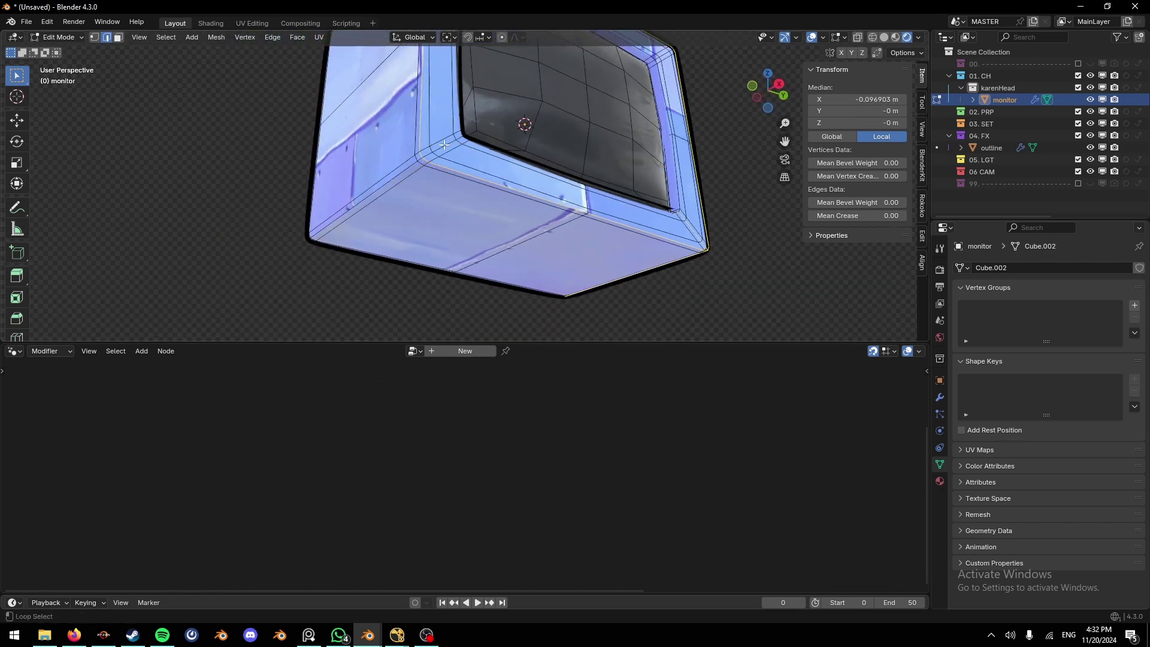
left_click(445, 145, "alt+shift")
Step: Add the diagonal edges at the front frame's upper-right corner to the selection
middle_click_drag(445, 145, 331, 216)
scroll(331, 215, "up", 3)
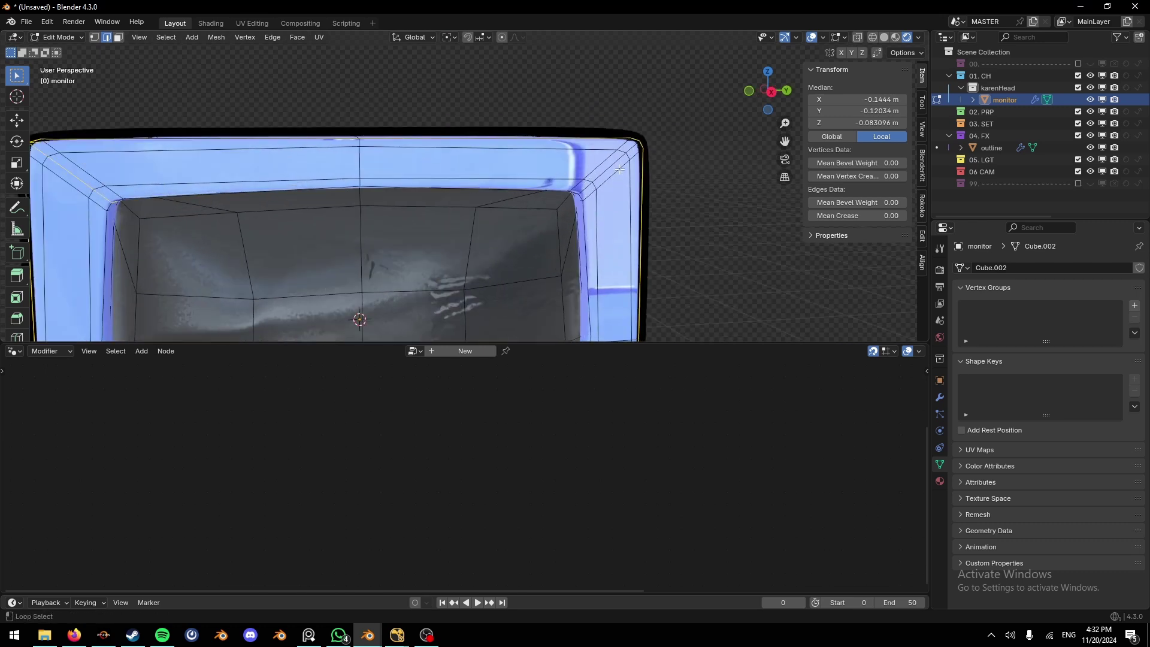
left_click(612, 168, "alt+shift")
middle_click_drag(575, 201, 464, 234, "shift")
scroll(461, 231, "up", 1)
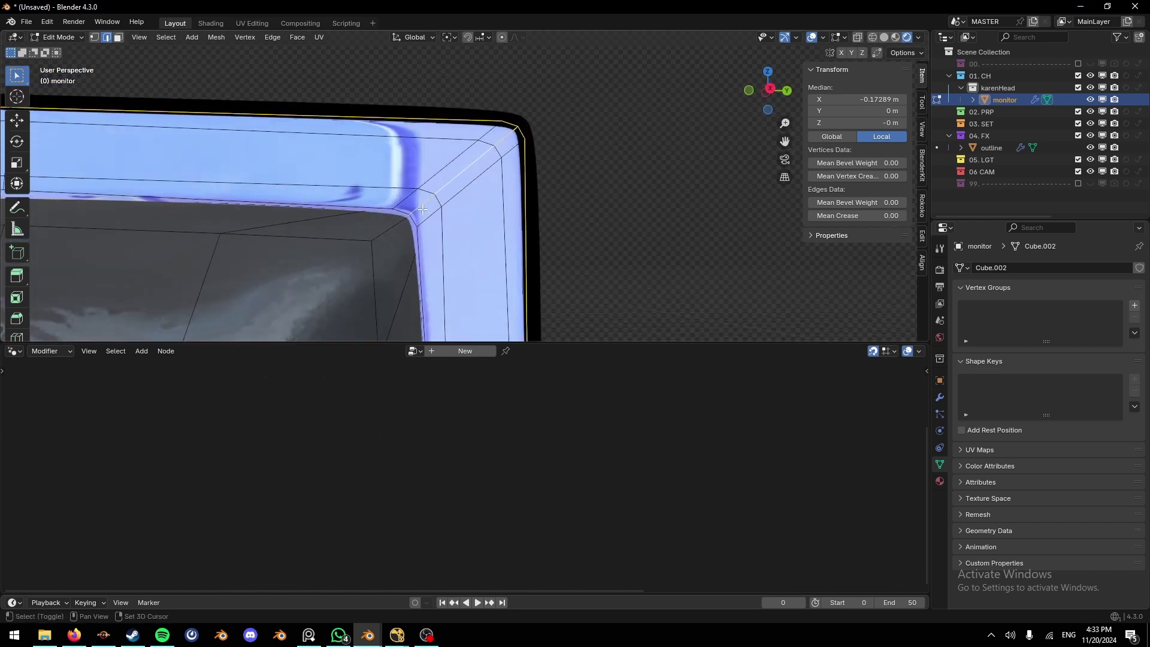
left_click(457, 180, "shift")
left_click(504, 138, "shift")
Step: Add the diagonal edge at the front frame's upper-left corner to the selection
scroll(343, 200, "down", 4)
middle_click_drag(344, 200, 683, 165, "shift")
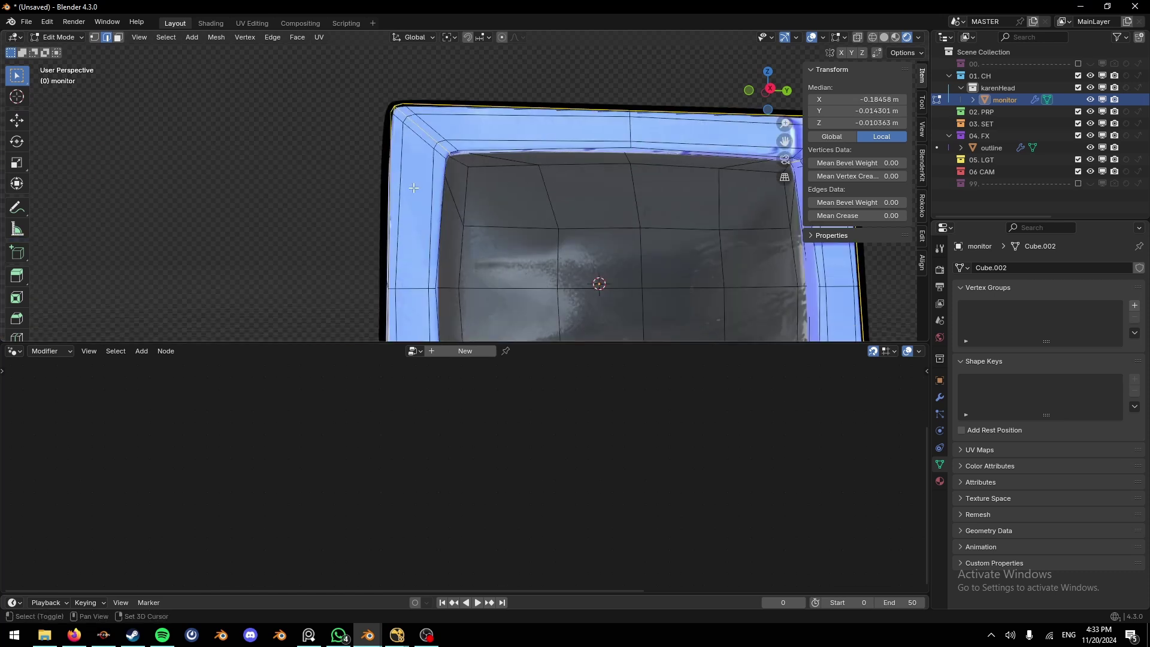
middle_click_drag(413, 187, 388, 250, "shift")
scroll(368, 217, "up", 4)
left_click(386, 264, "shift")
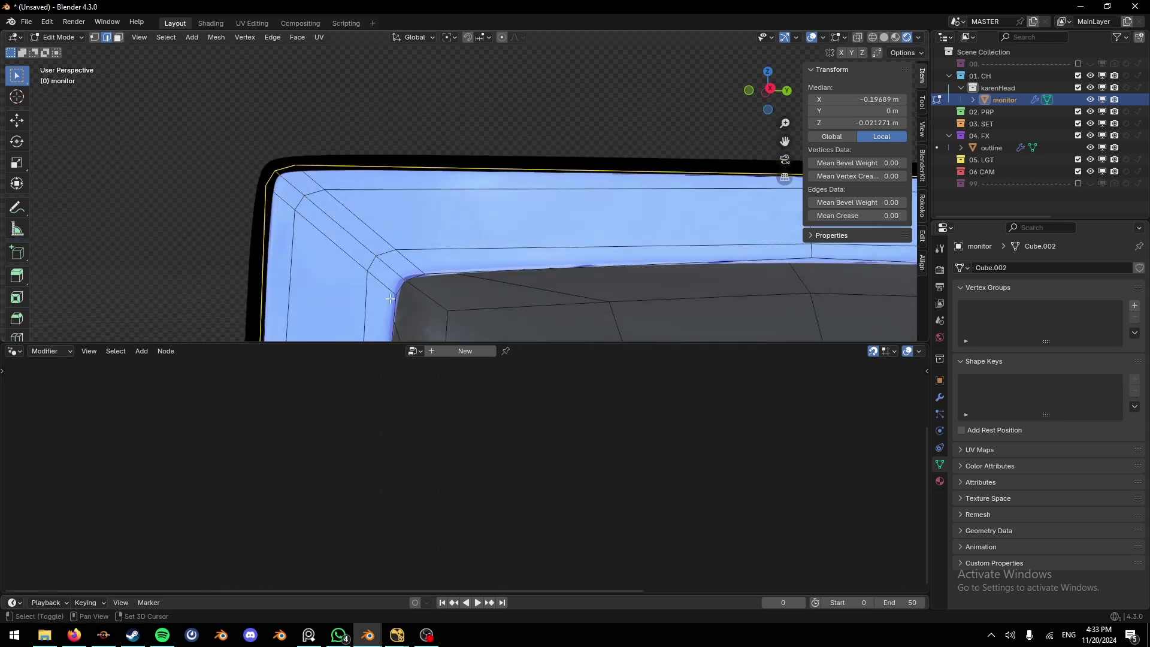
Step: Add the diagonal edges at the front frame's lower-left corner to the selection
scroll(413, 281, "down", 3)
middle_click_drag(413, 300, 452, 36, "shift")
scroll(464, 269, "up", 3)
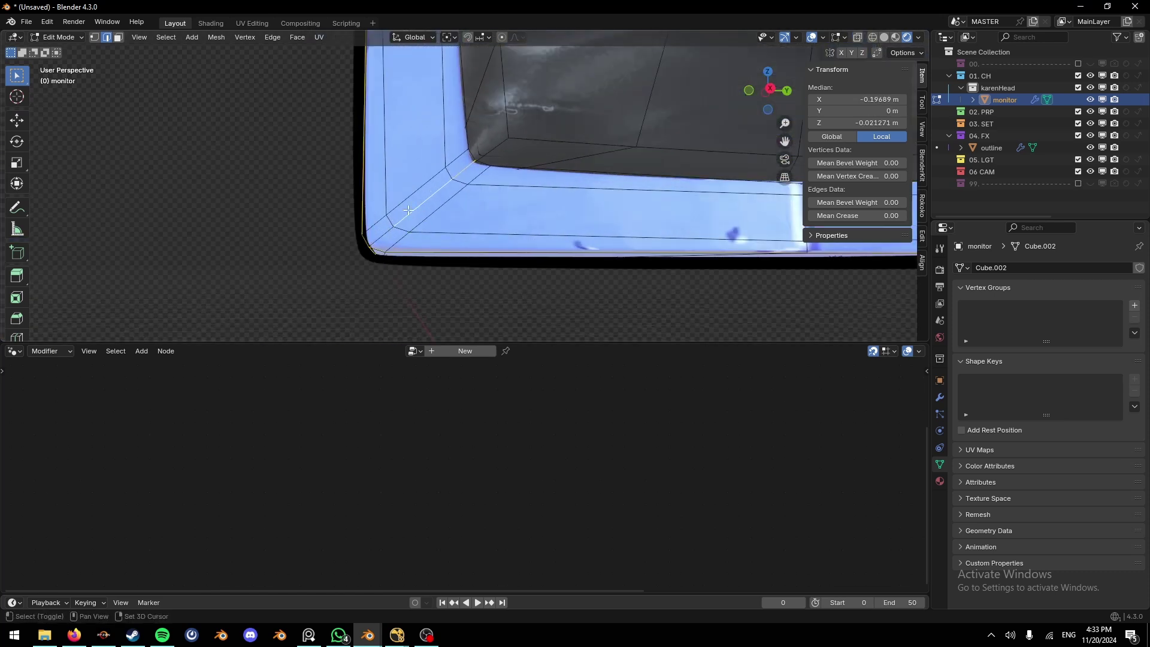
left_click(409, 210, "shift")
left_click(464, 170, "shift")
middle_click_drag(464, 170, 400, 190, "shift")
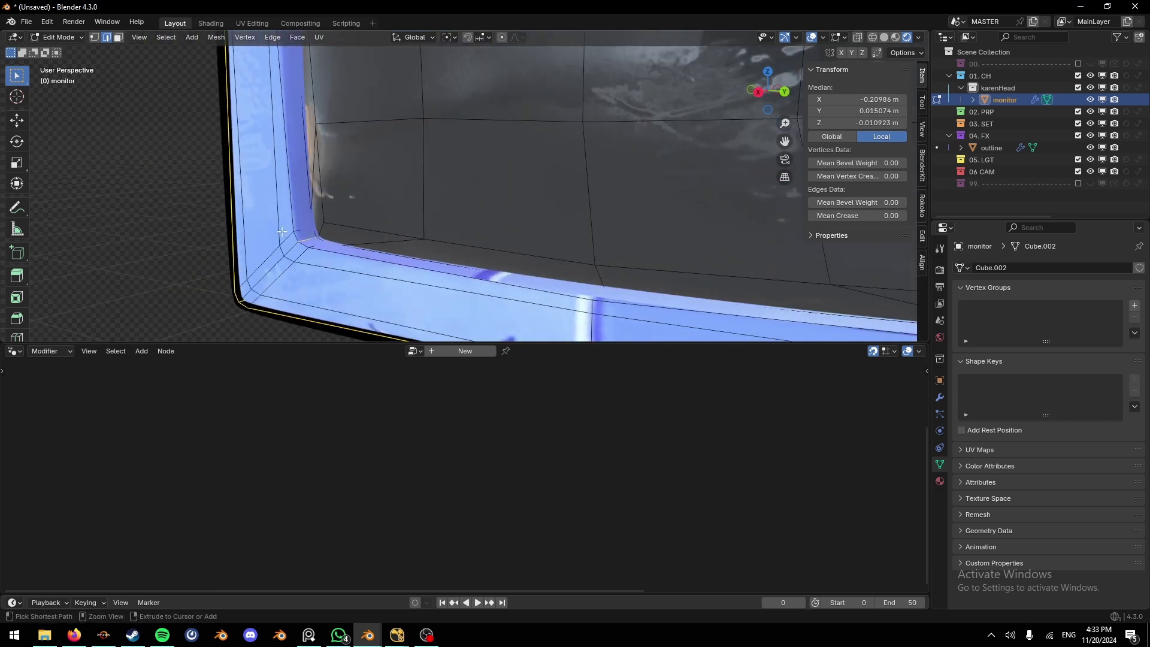
Step: Add the diagonal edges at the front frame's lower-right corner to the selection
scroll(383, 236, "down", 5)
middle_click_drag(472, 226, 321, 210, "shift")
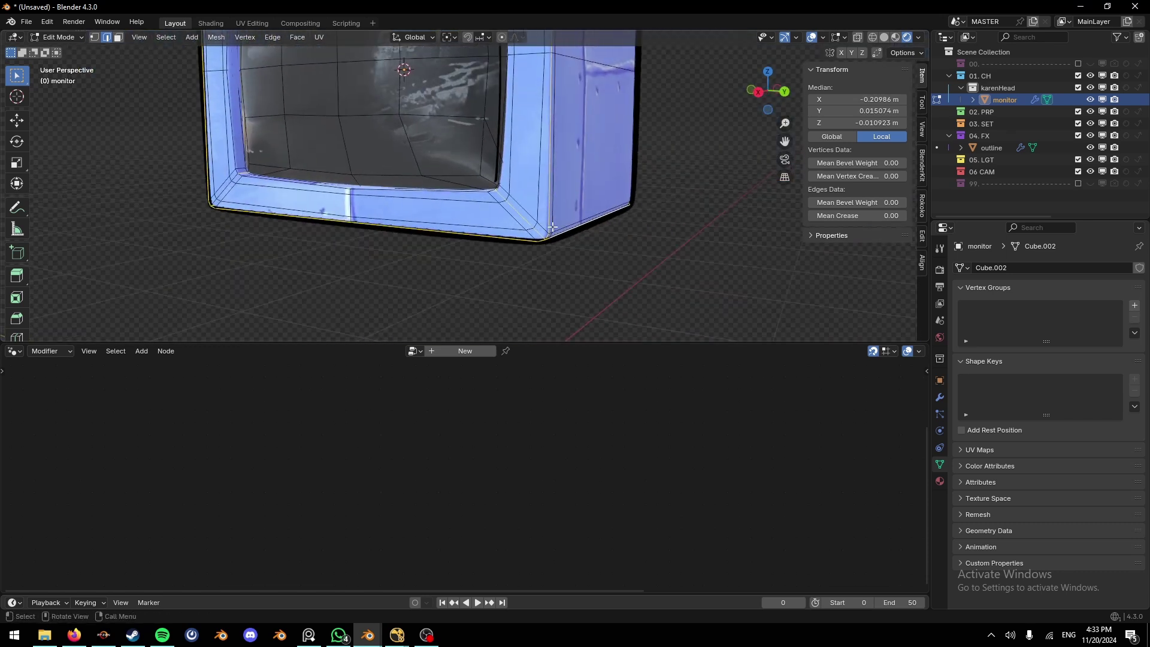
scroll(516, 213, "up", 3)
left_click(573, 241, "shift")
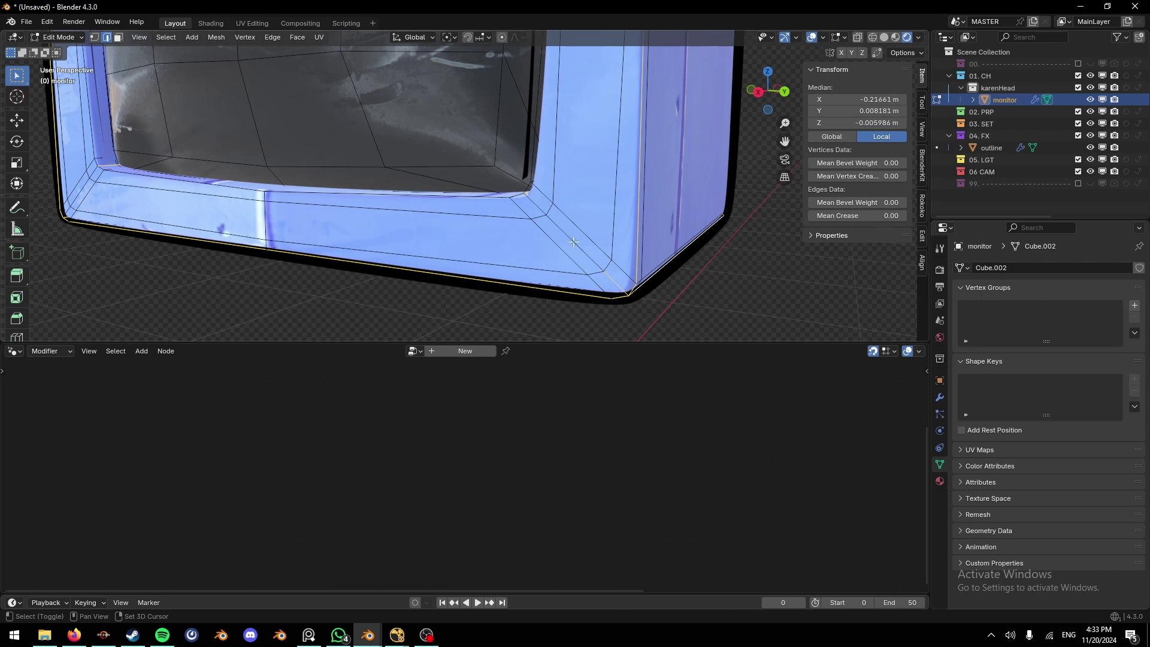
left_click(613, 284, "shift")
Step: Duplicate the selected casing and frame corner edges in place
scroll(455, 198, "down", 3)
middle_click_drag(431, 180, 572, 188, "shift")
scroll(572, 188, "down", 4)
key("shift+d")
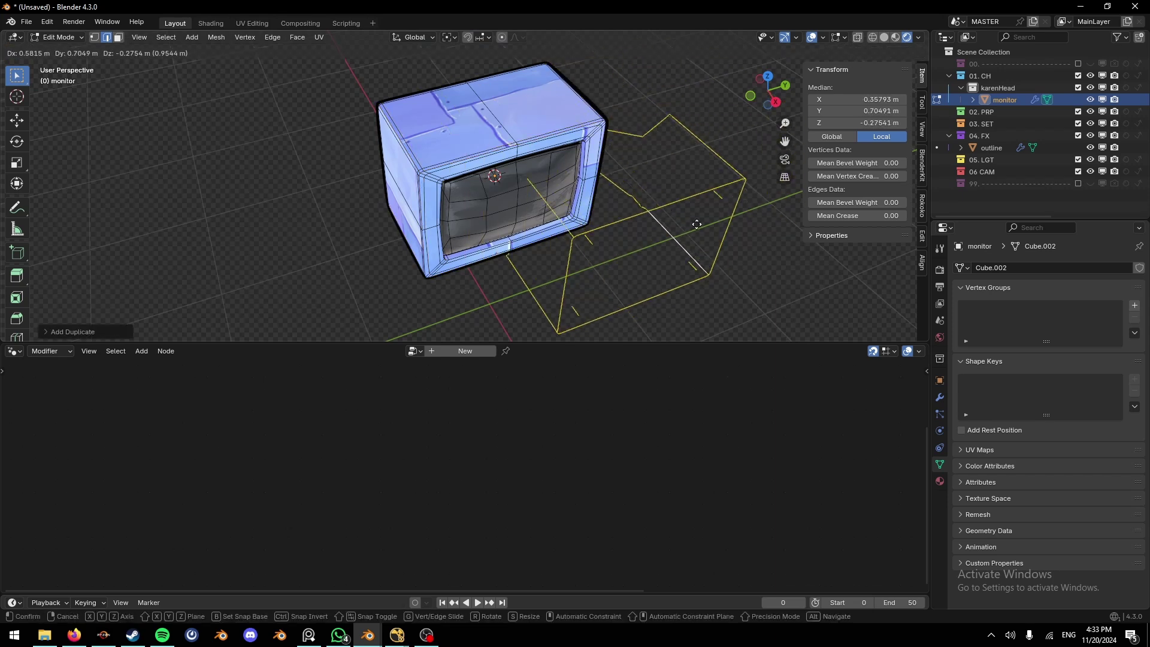
key("Escape")
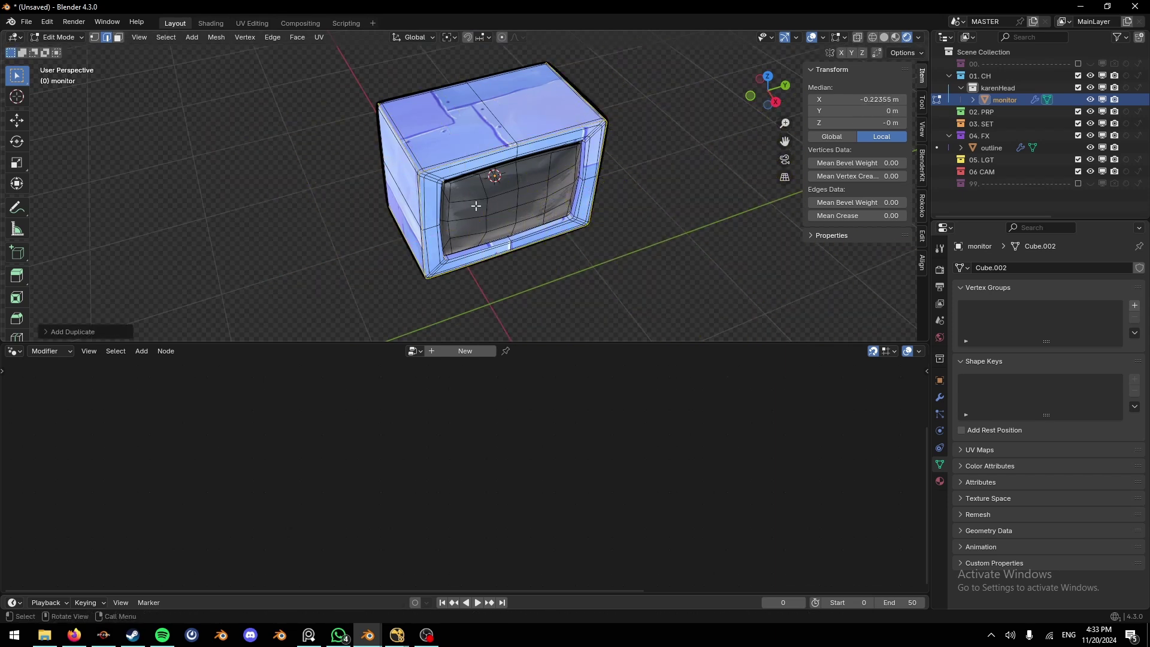
Step: Separate the duplicated edges into their own object and rename it outlineAdd
key("p")
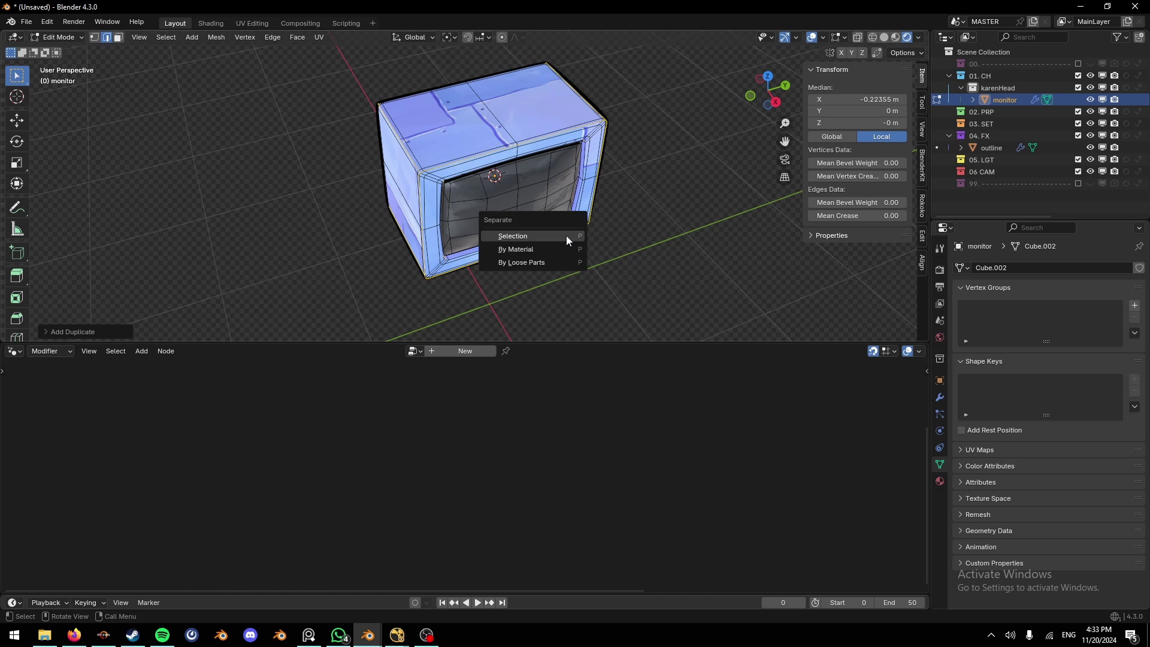
left_click(566, 235)
double_click(1006, 112)
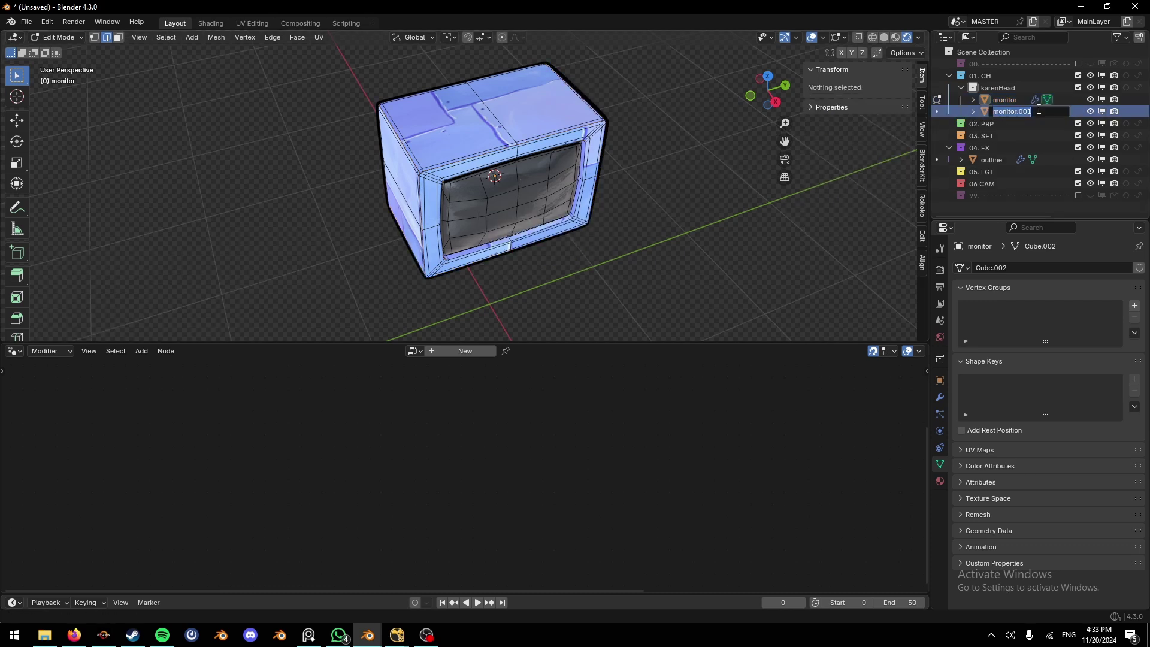
type("outlineAdd")
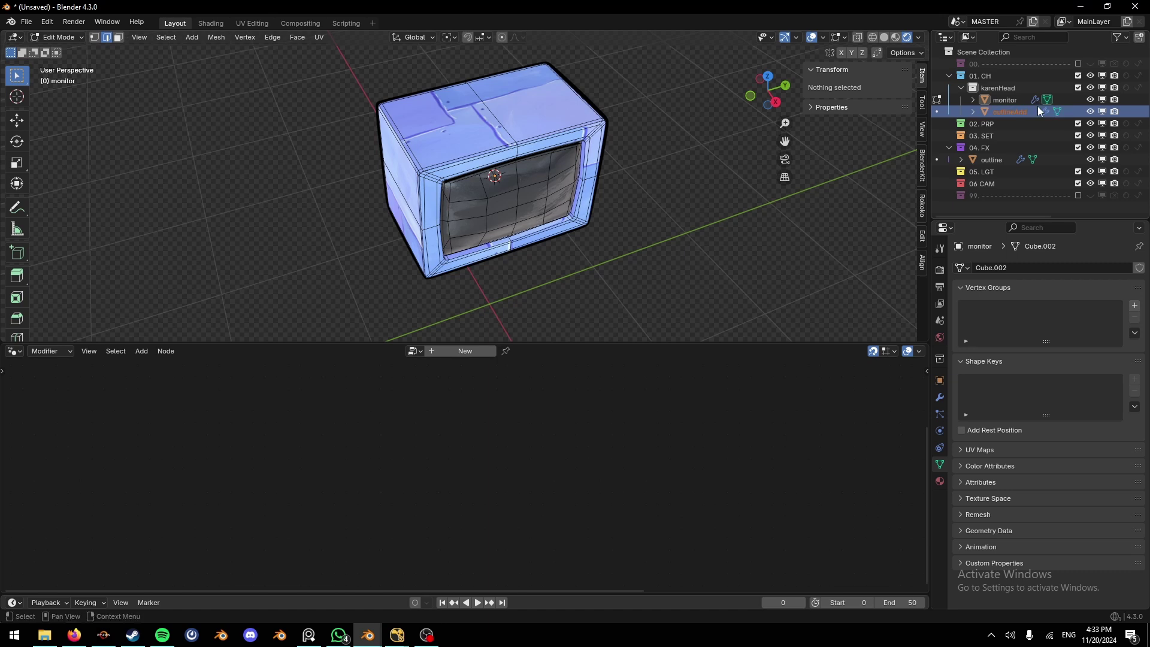
Step: Extrude all of outlineAdd's edges in place and scale the extruded edges to about 0.996
key("Return")
key("Tab")
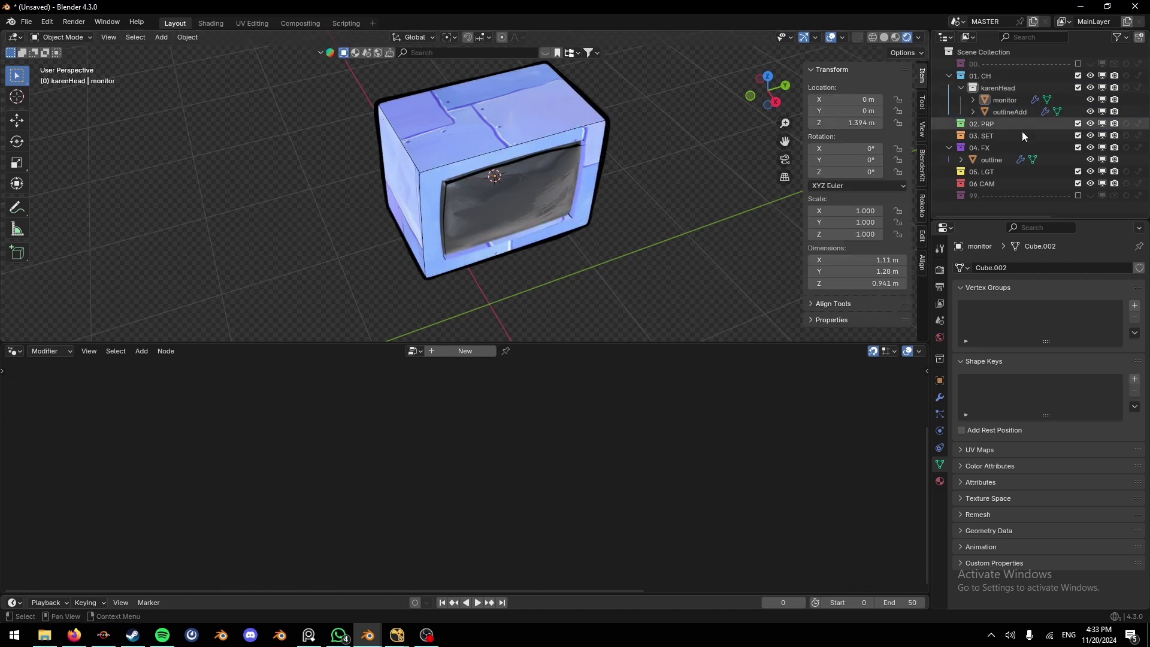
middle_click_drag(483, 192, 716, 154)
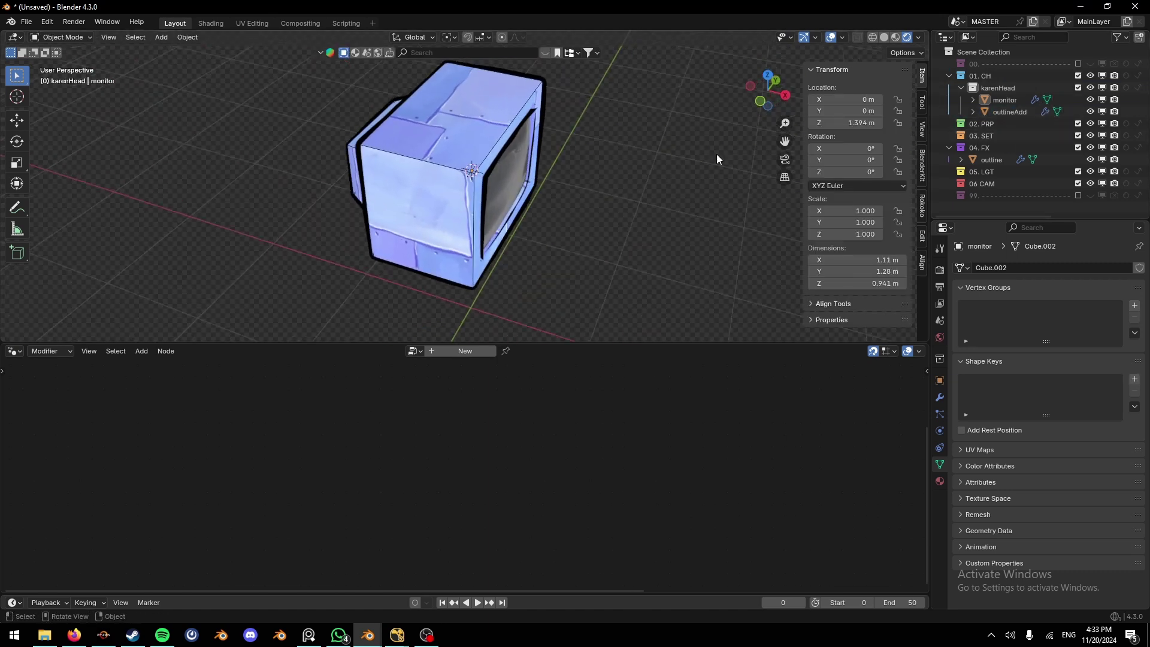
left_click(1009, 112)
middle_click_drag(645, 191, 493, 211)
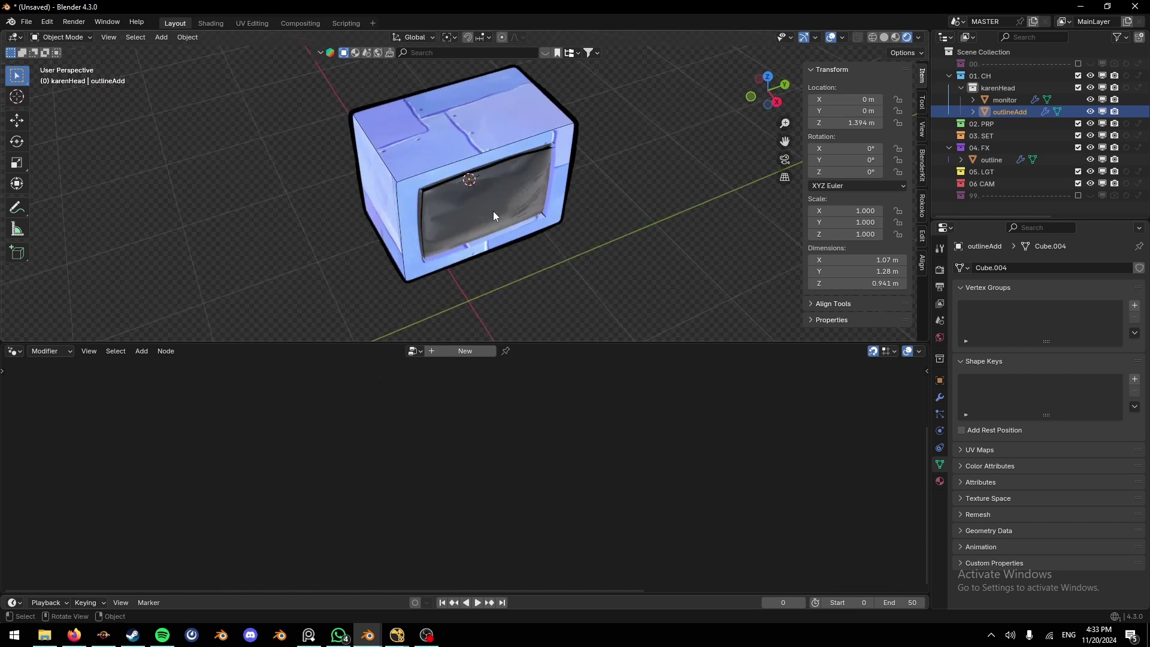
key("Tab")
key("a")
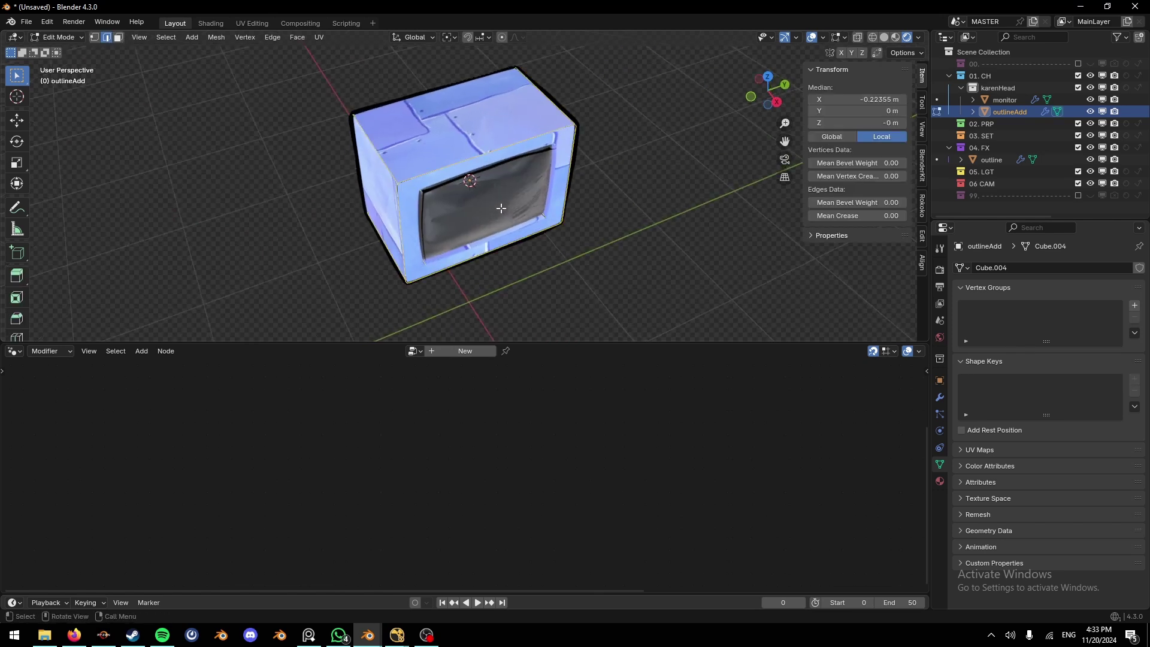
middle_click_drag(494, 211, 495, 206)
middle_click_drag(677, 238, 659, 253)
key("e")
right_click(660, 254)
key("s")
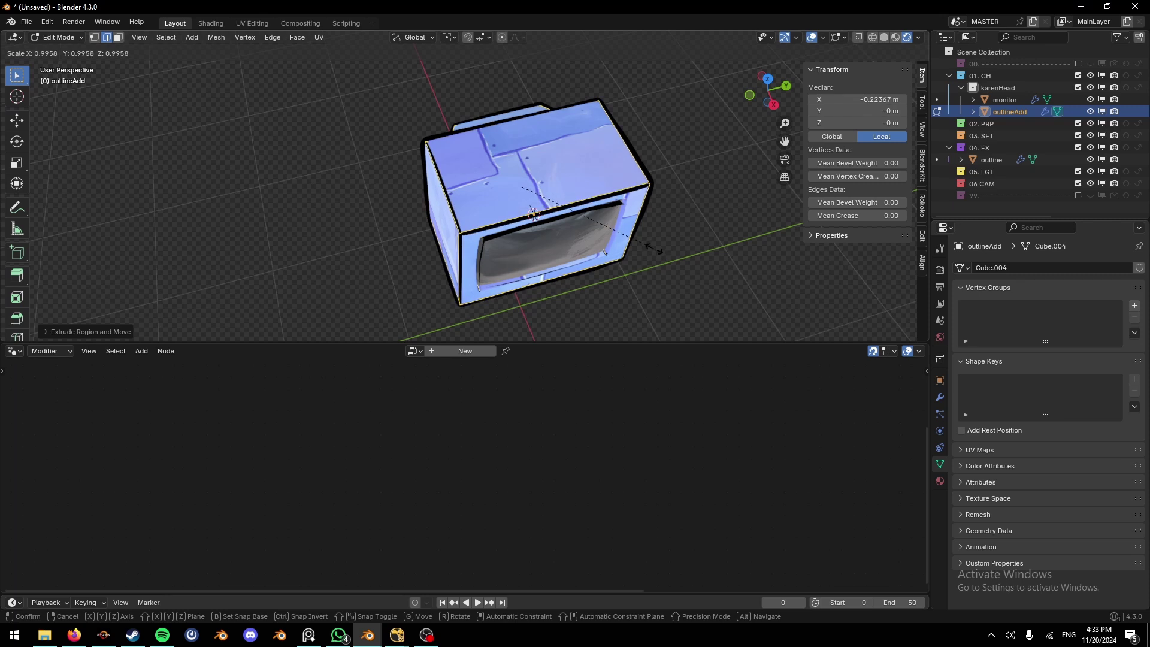
left_click(653, 248)
key("Tab")
Step: Move outlineAdd's diagonal edge at the casing's rear lower corner about -0.012 m along X
middle_click_drag(622, 237, 552, 217)
left_click(683, 193)
middle_click_drag(428, 214, 484, 208)
scroll(536, 261, "up", 3)
scroll(537, 261, "up", 1)
key("Tab")
scroll(483, 214, "up", 2)
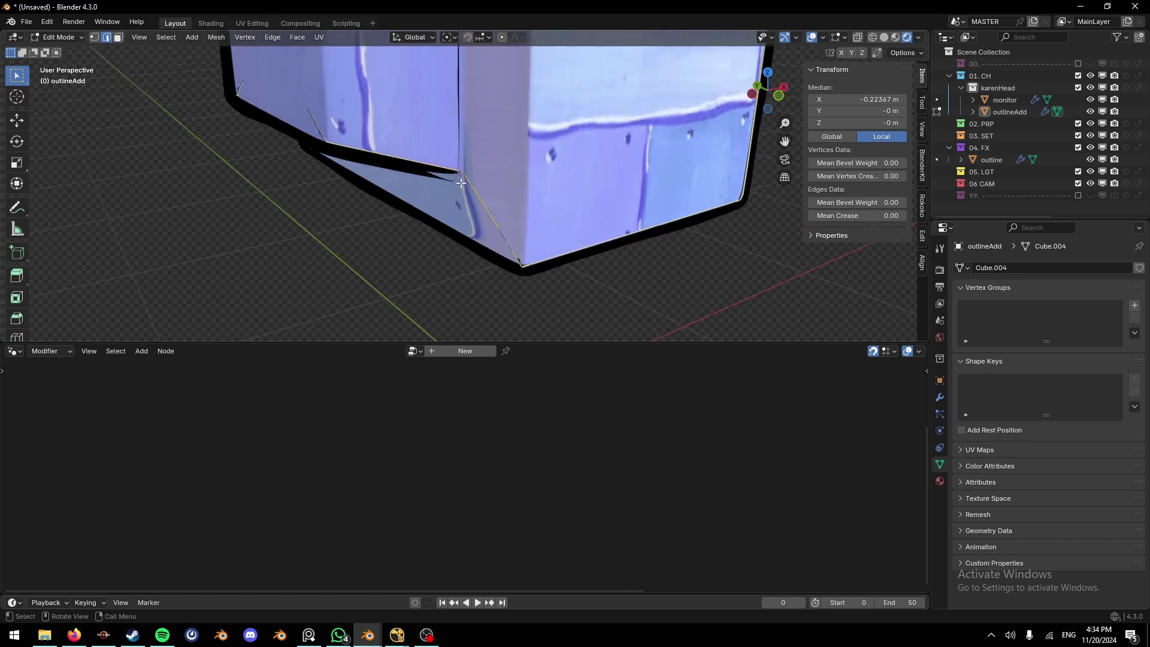
left_click(462, 183)
left_click(519, 261, "shift")
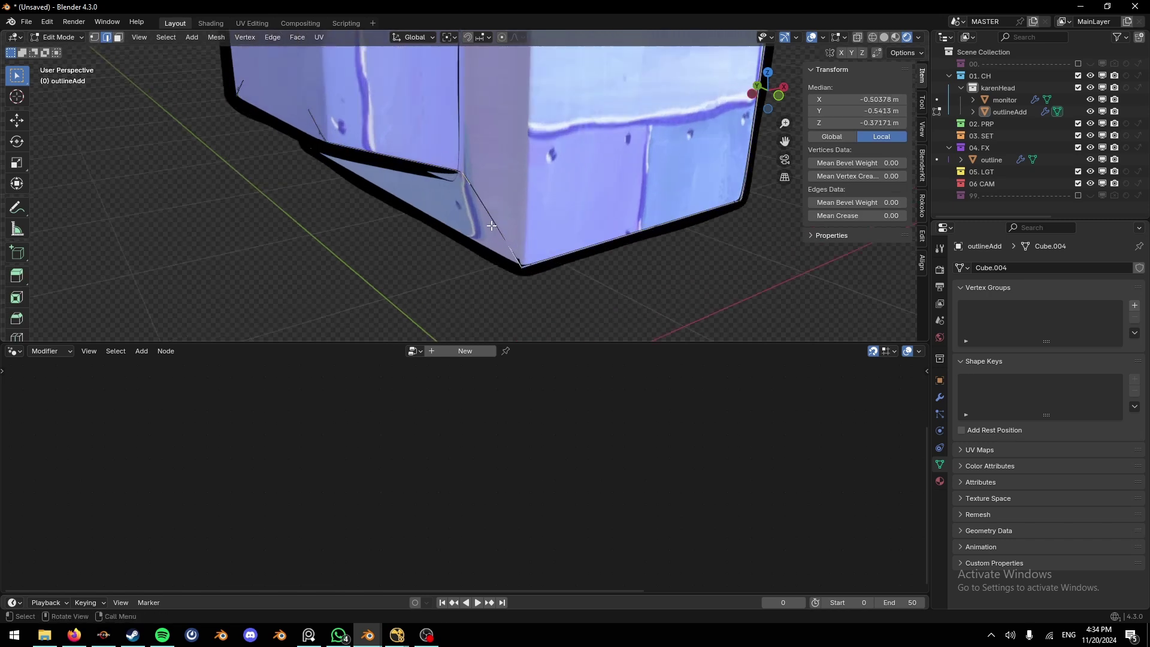
left_click(513, 254, "shift")
left_click(513, 255)
middle_click_drag(521, 190, 523, 206)
key("g")
key("x")
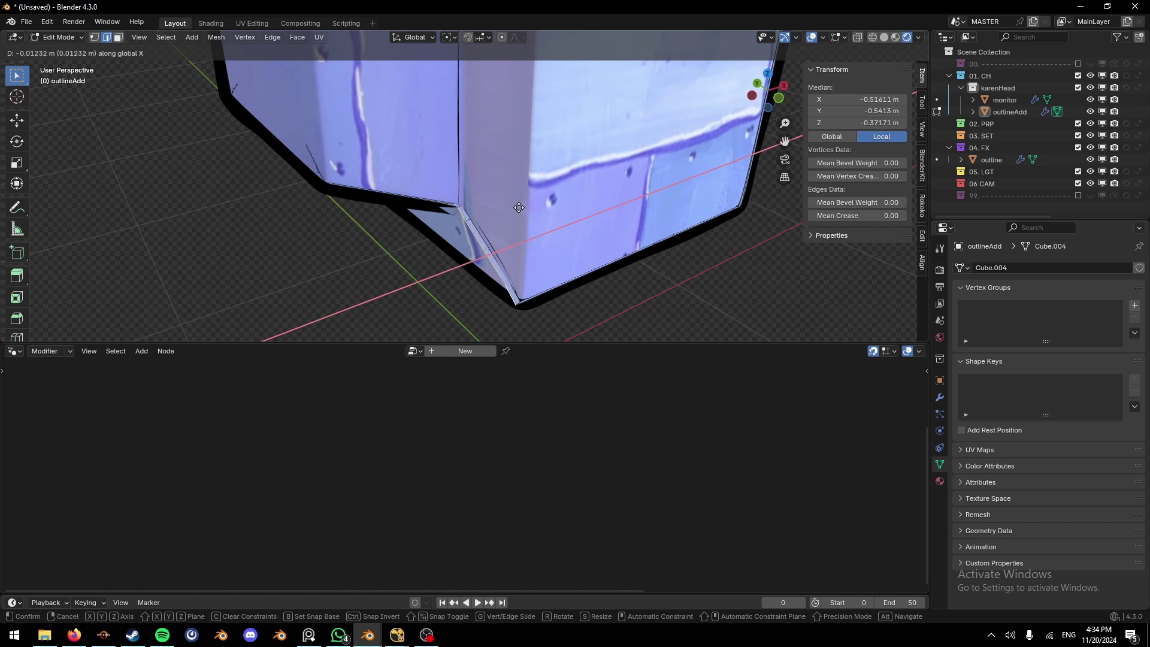
left_click(518, 207)
Step: Select the face loop of the outline strip and add a new material named transparent to outlineAdd
key("alt+a")
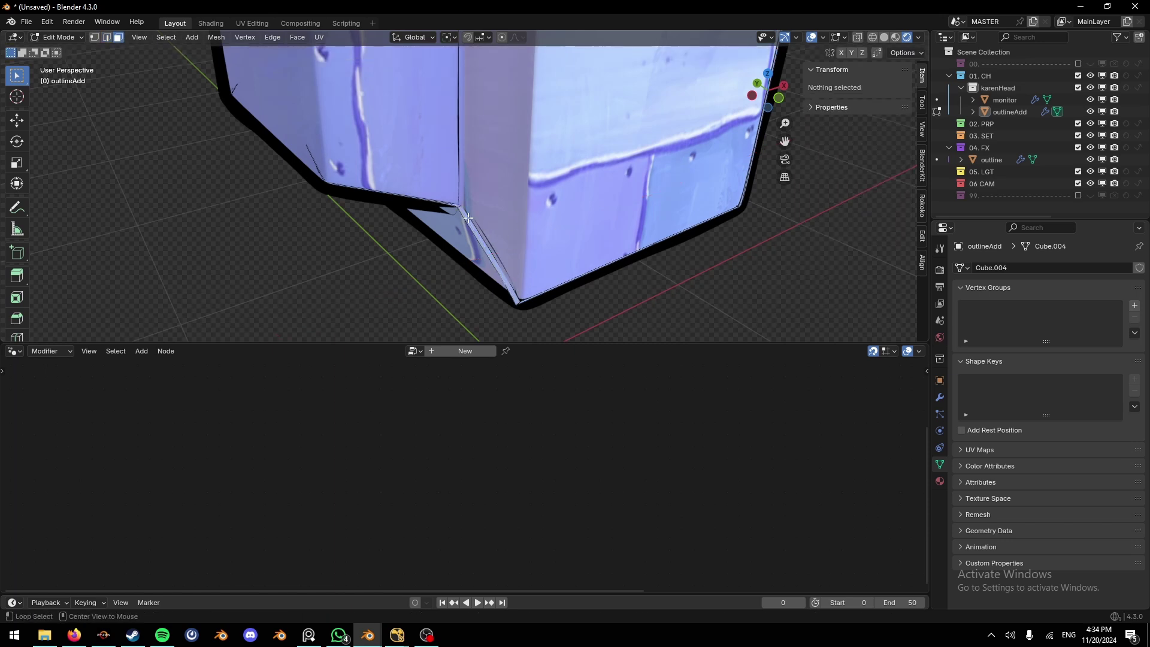
left_click(471, 221, "alt")
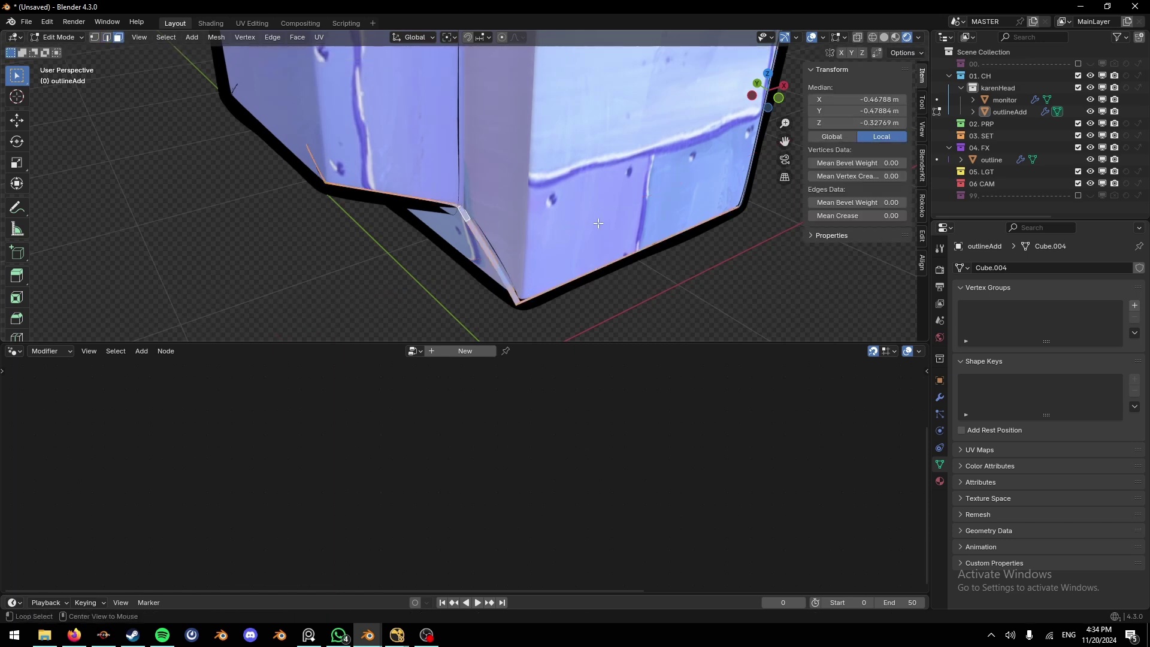
left_click(940, 482)
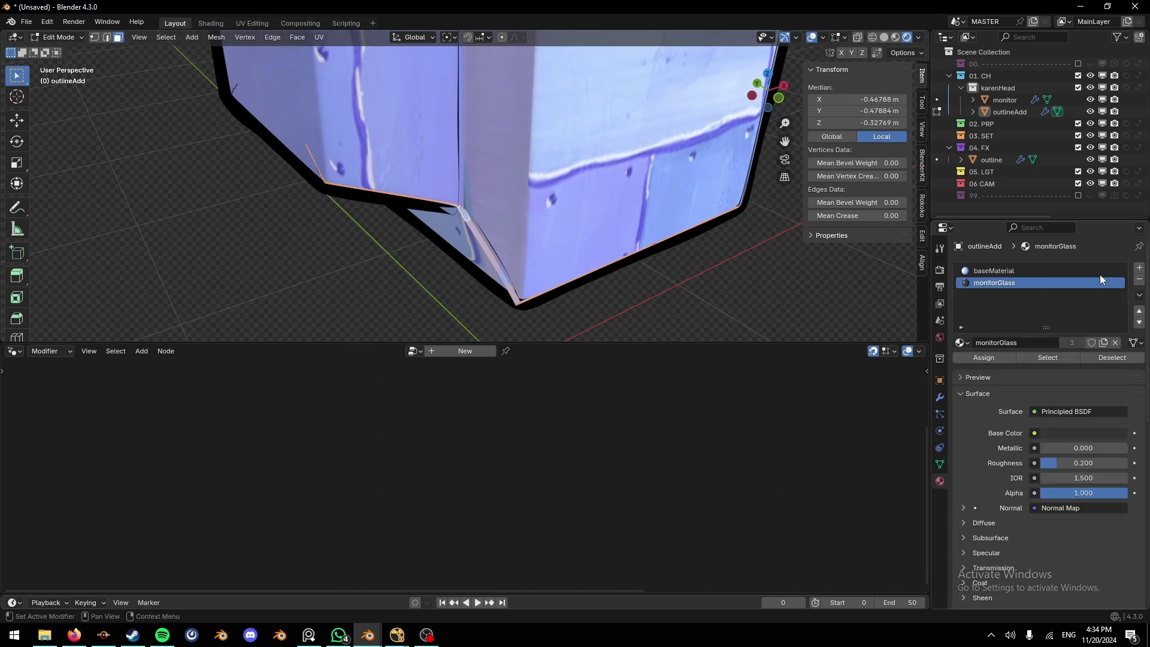
left_click(1139, 268)
left_click(1017, 342)
double_click(1021, 342)
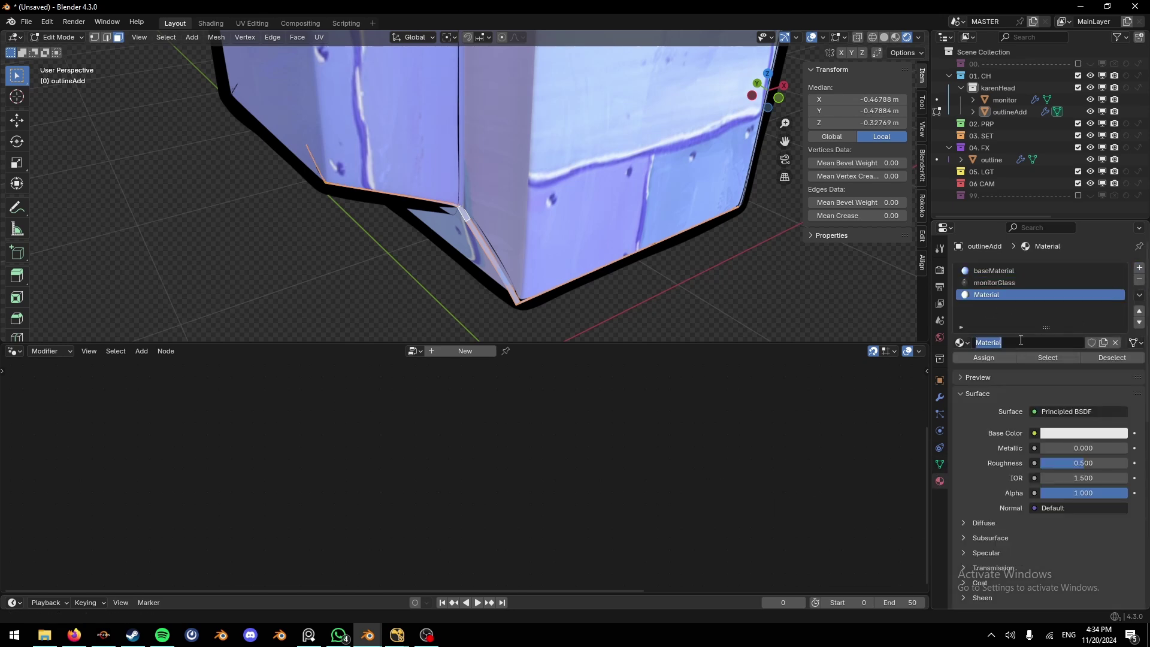
type("transparet")
key("Return")
left_click(1014, 339)
type("tnt")
key("Return")
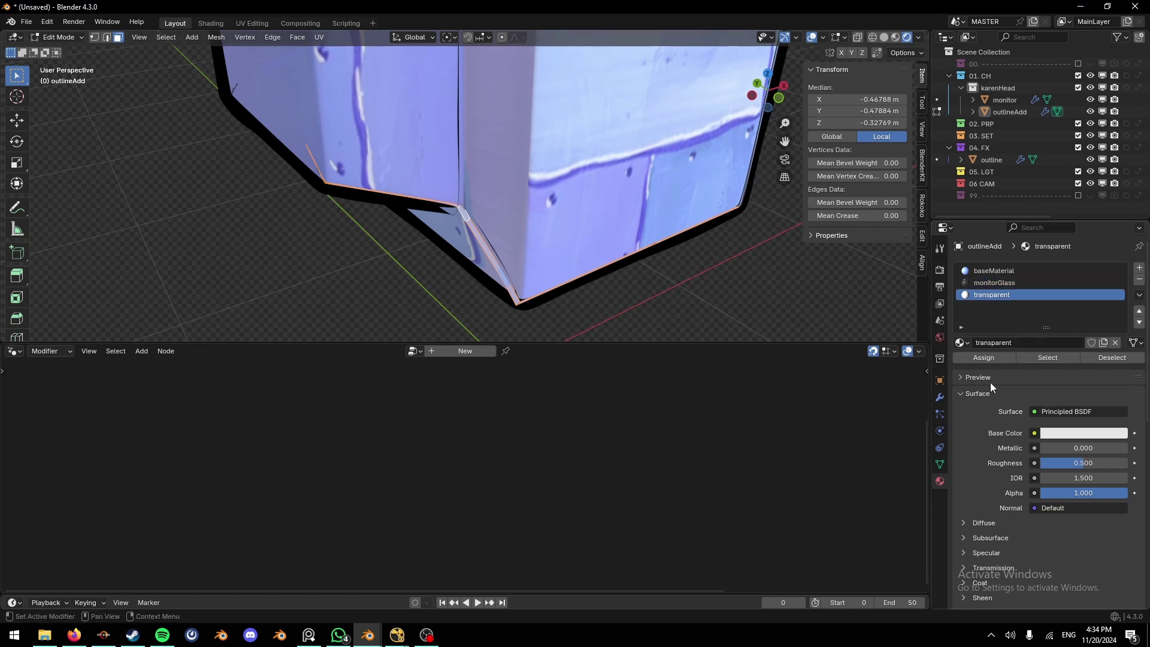
Step: Replace the transparent material's Principled BSDF with a Transparent BSDF connected to Surface, and assign the material to the selected faces
left_click(52, 351)
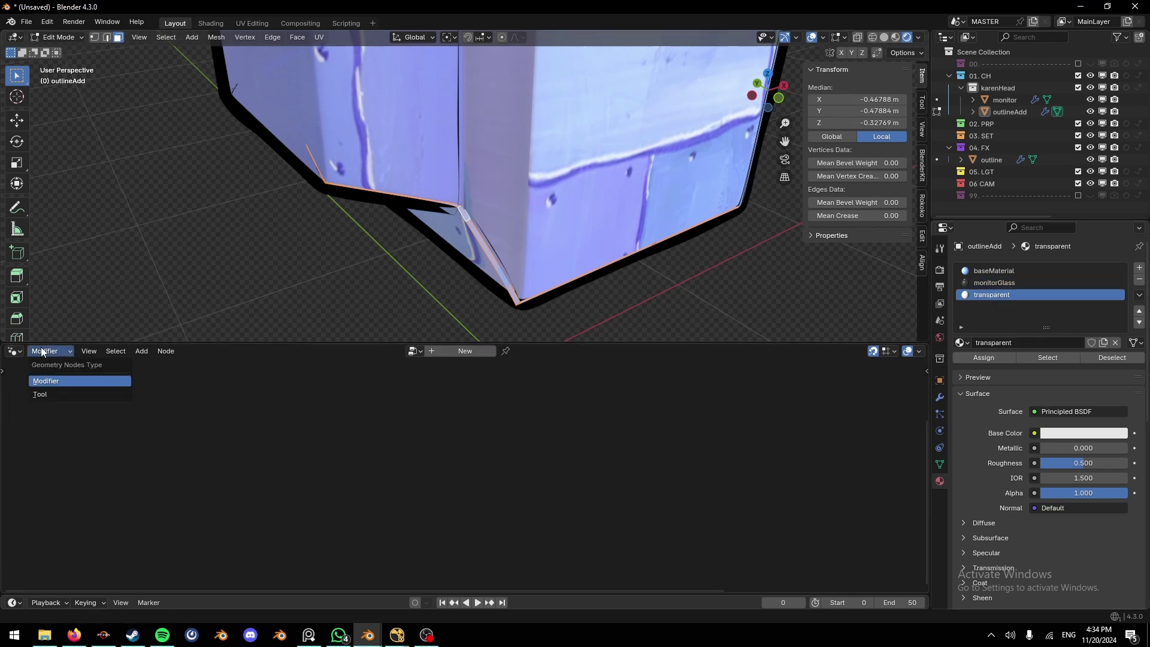
left_click(15, 351)
left_click(42, 469)
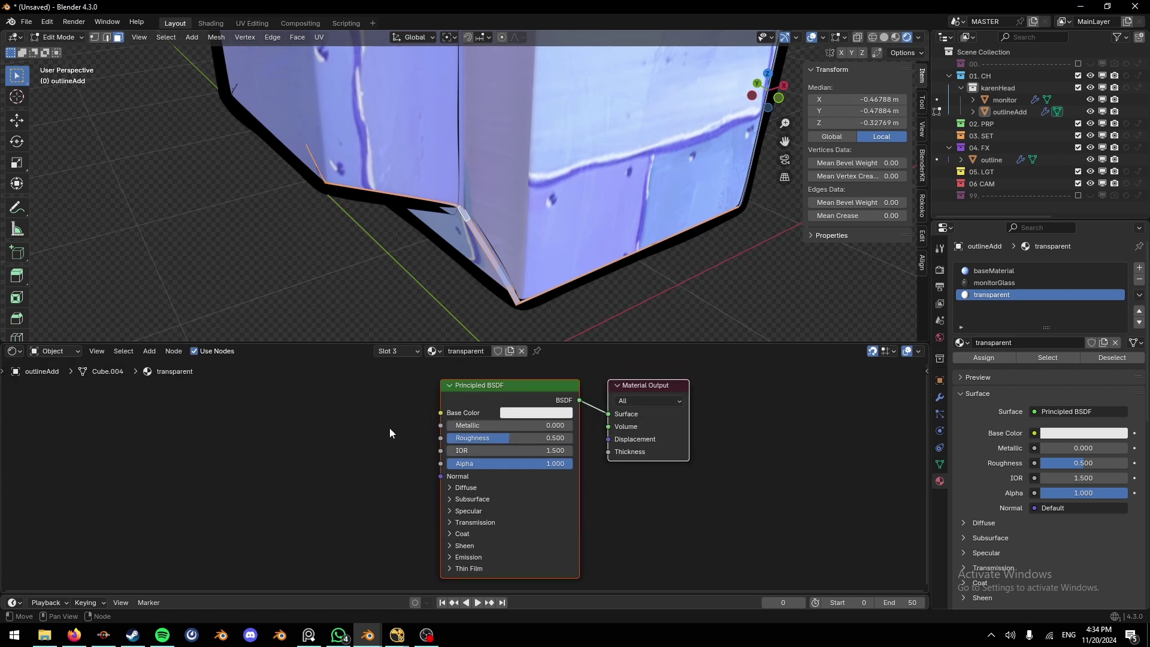
left_click(528, 413)
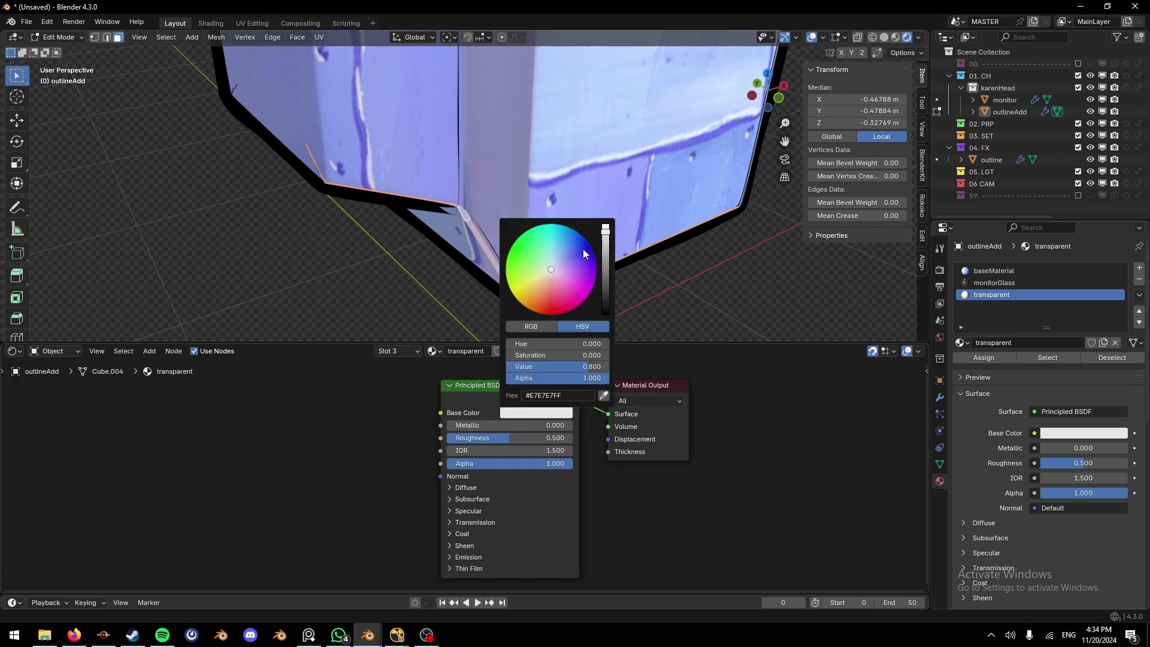
key("a")
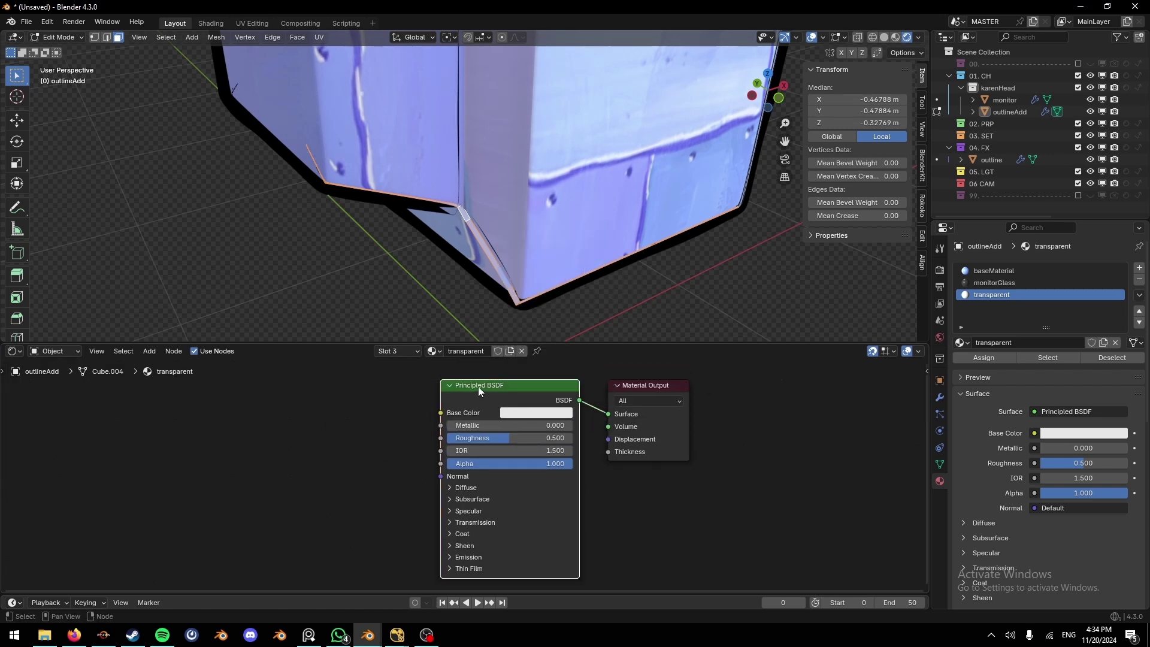
key("x")
key("shift+a")
type("t")
left_click(539, 417)
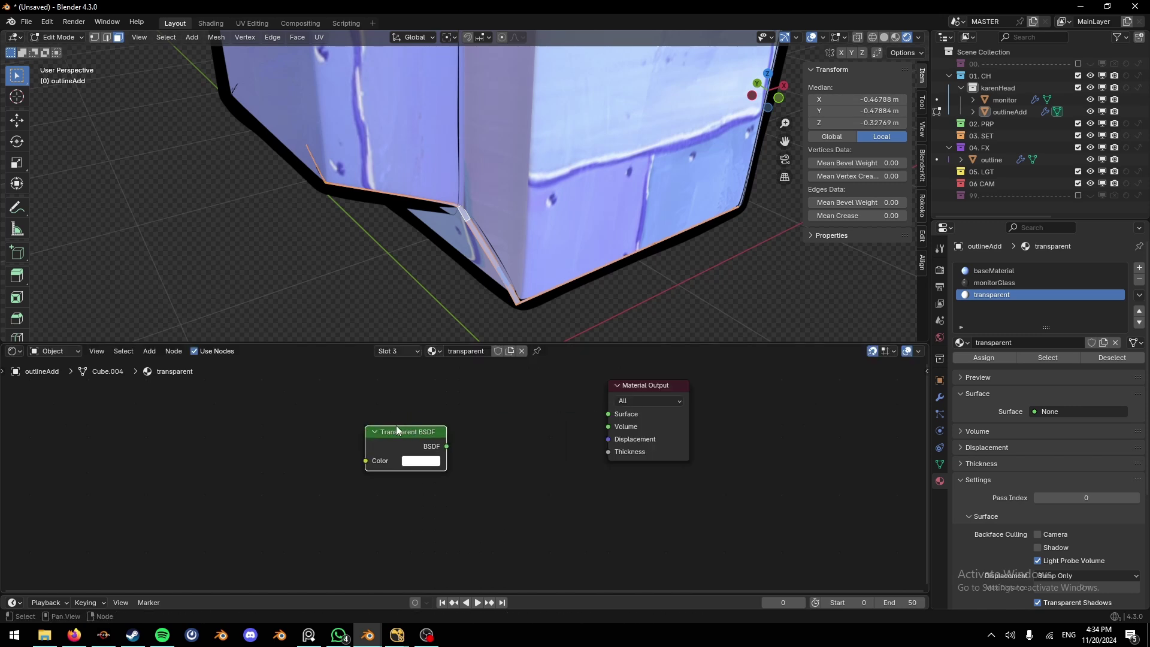
left_click(405, 446)
middle_click_drag(628, 238, 615, 239)
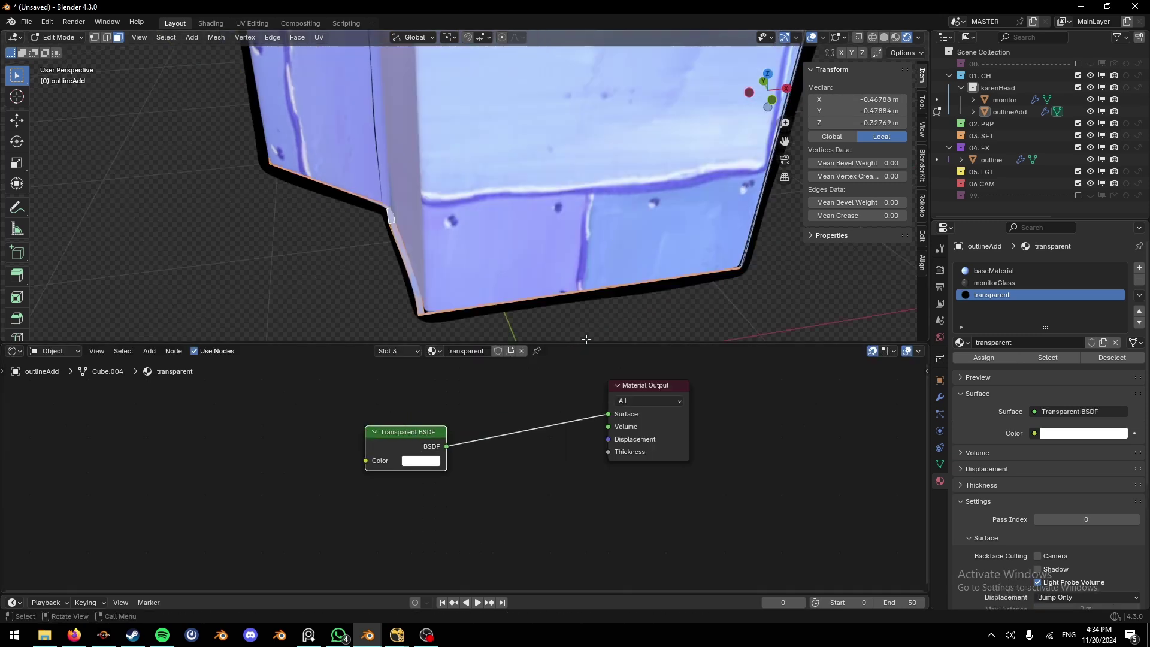
left_click(990, 359)
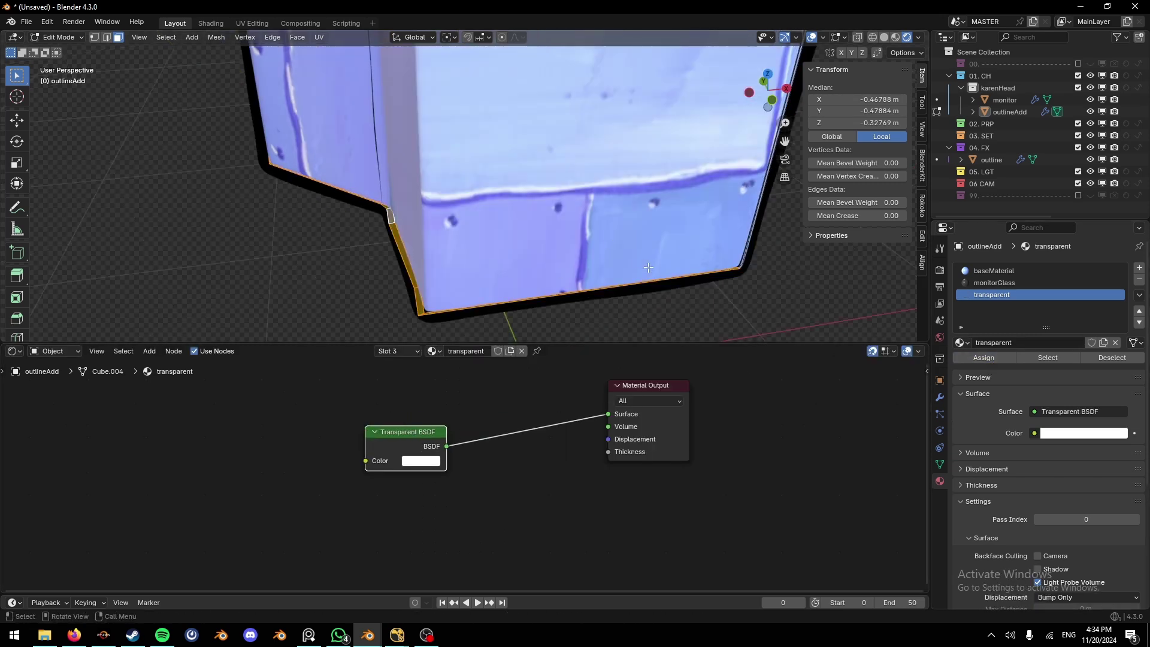
key("Tab")
Step: Move outlineAdd's diagonal edge at the opposite rear lower corner about -0.018 m along X
scroll(691, 268, "down", 4)
middle_click_drag(530, 275, 482, 271)
scroll(422, 267, "up", 3)
key("Tab")
key("2")
left_click(440, 256)
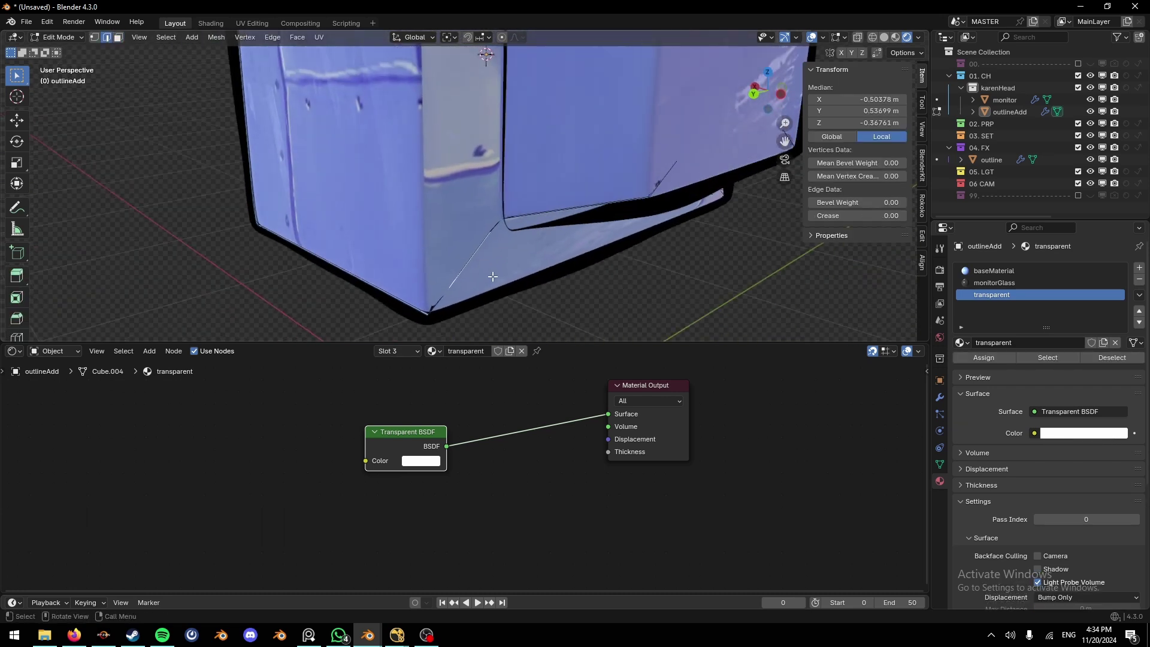
key("g")
key("x")
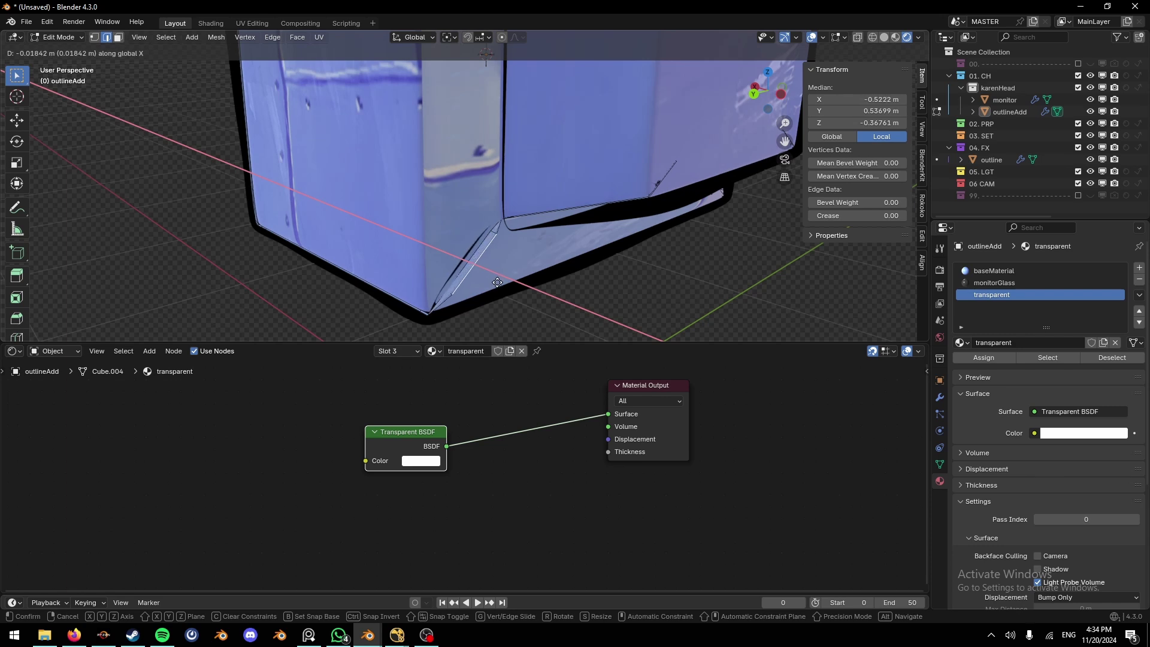
left_click(495, 282)
middle_click_drag(495, 282, 587, 252)
key("Tab")
Step: Move outlineAdd's diagonal edges at both rear upper corners about -0.013 m along X
key("Tab")
left_click(448, 270)
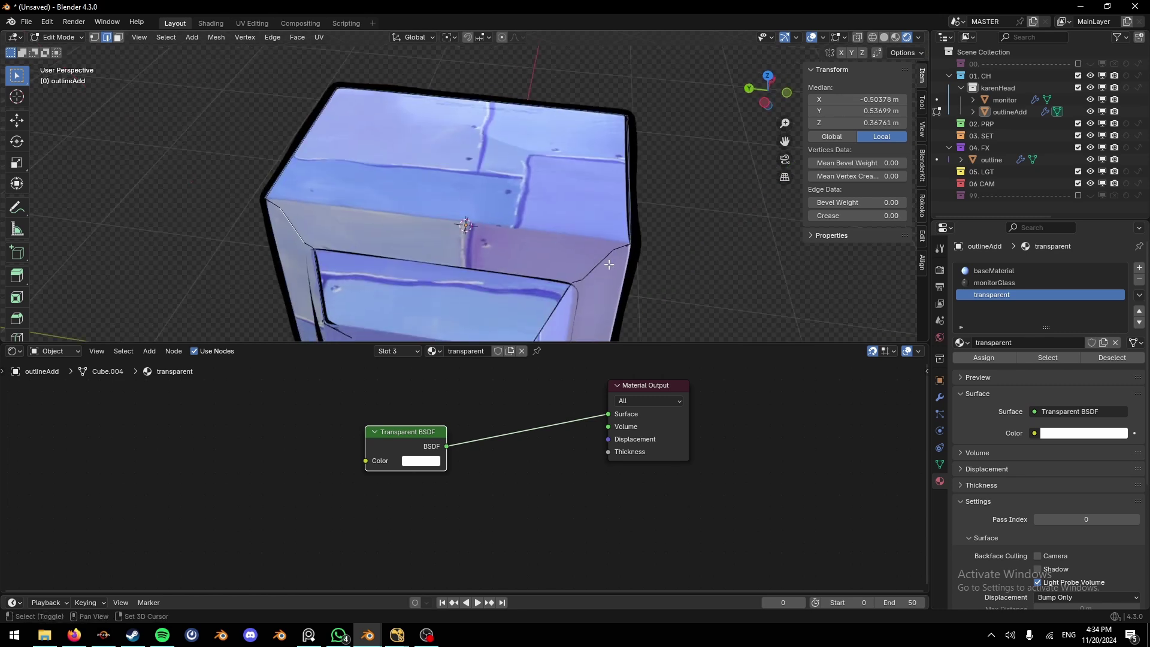
left_click(607, 262, "shift")
left_click(620, 249, "shift")
key("g")
key("y")
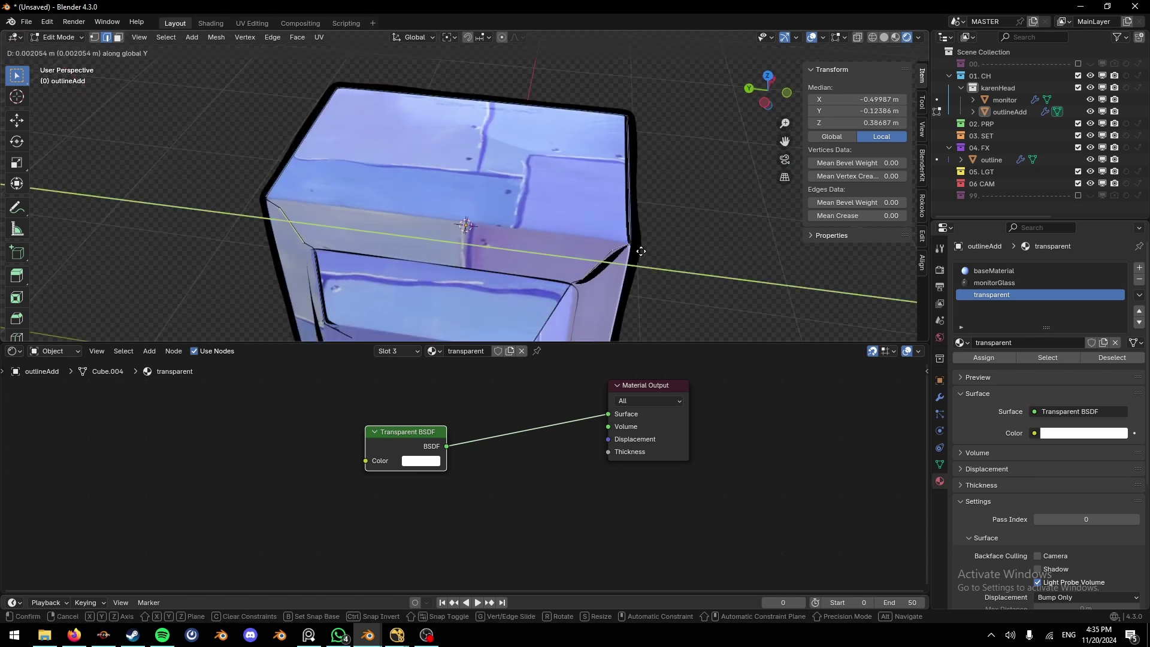
key("x")
left_click(636, 252)
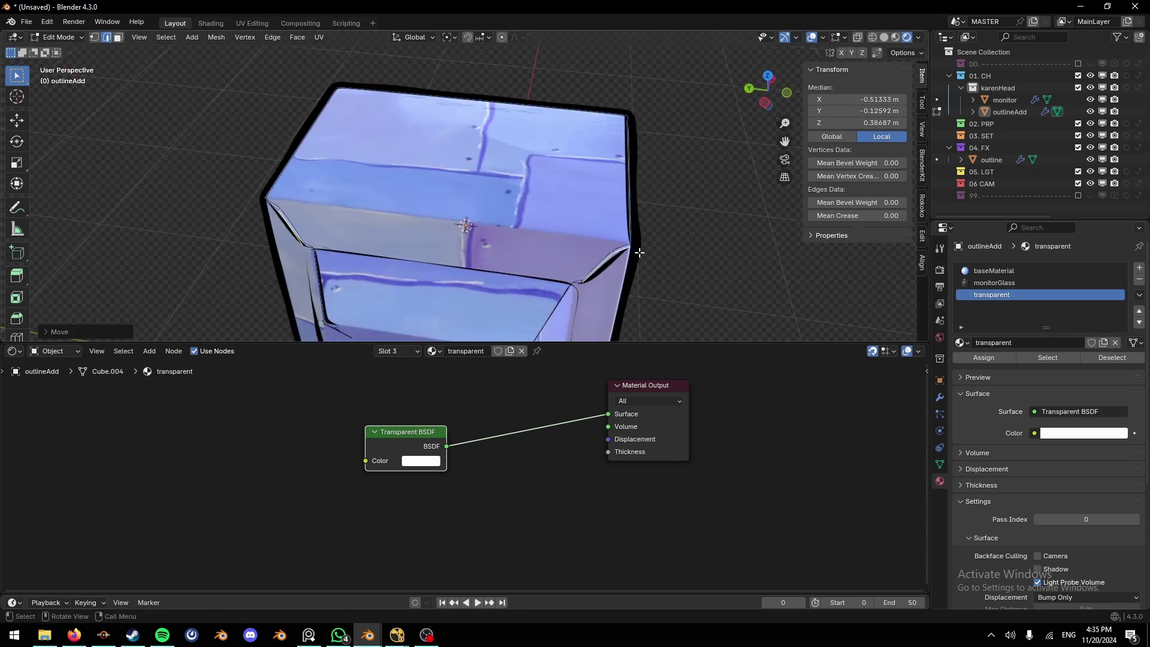
key("Tab")
Step: Select the monitor's edge loops around the casing's rear rim and the rim of the protruding back section
middle_click_drag(667, 264, 454, 211)
scroll(569, 246, "down", 5)
left_click(505, 228)
scroll(453, 207, "up", 3)
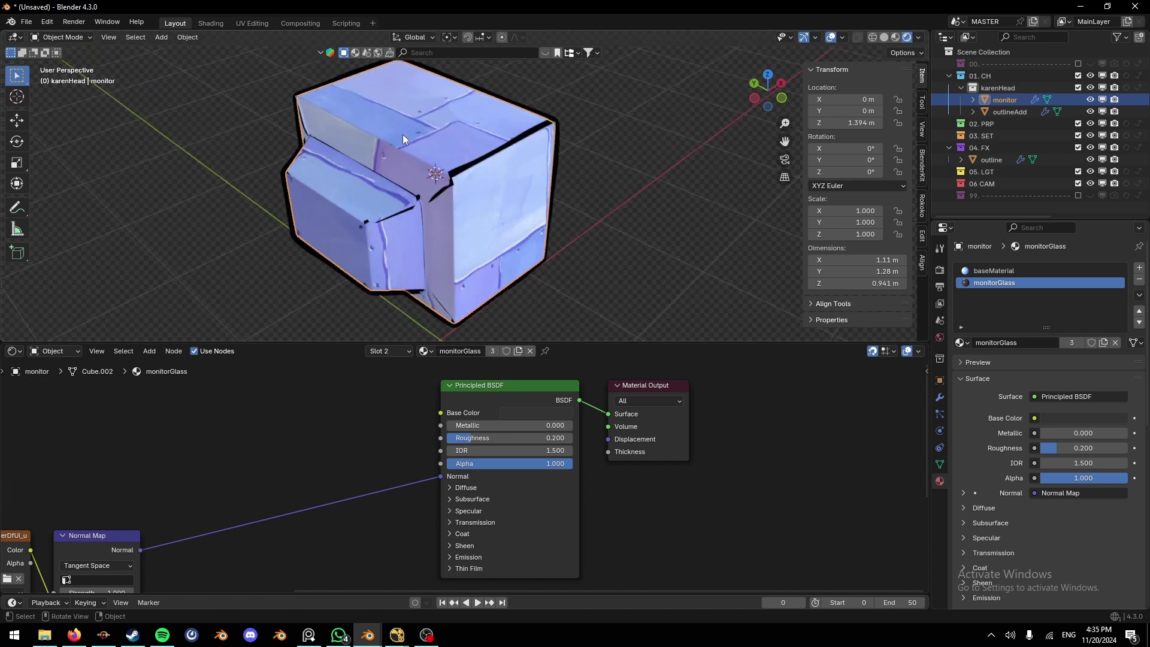
middle_click_drag(378, 151, 493, 254)
key("Tab")
scroll(525, 206, "up", 2)
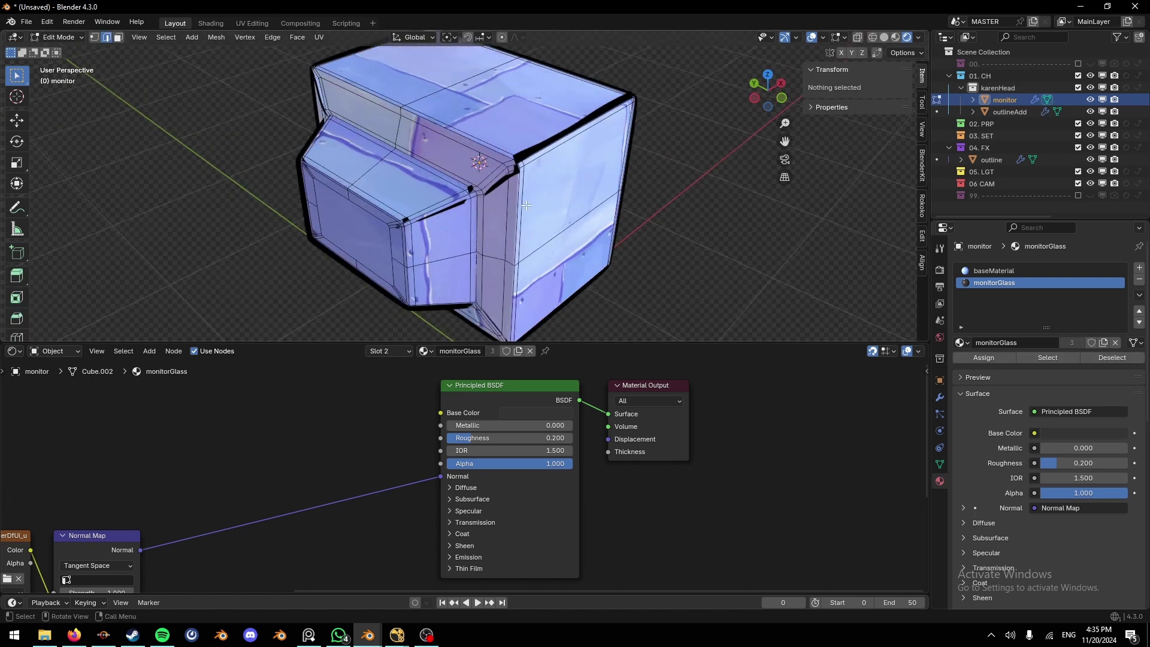
key("a")
middle_click_drag(516, 199, 468, 240)
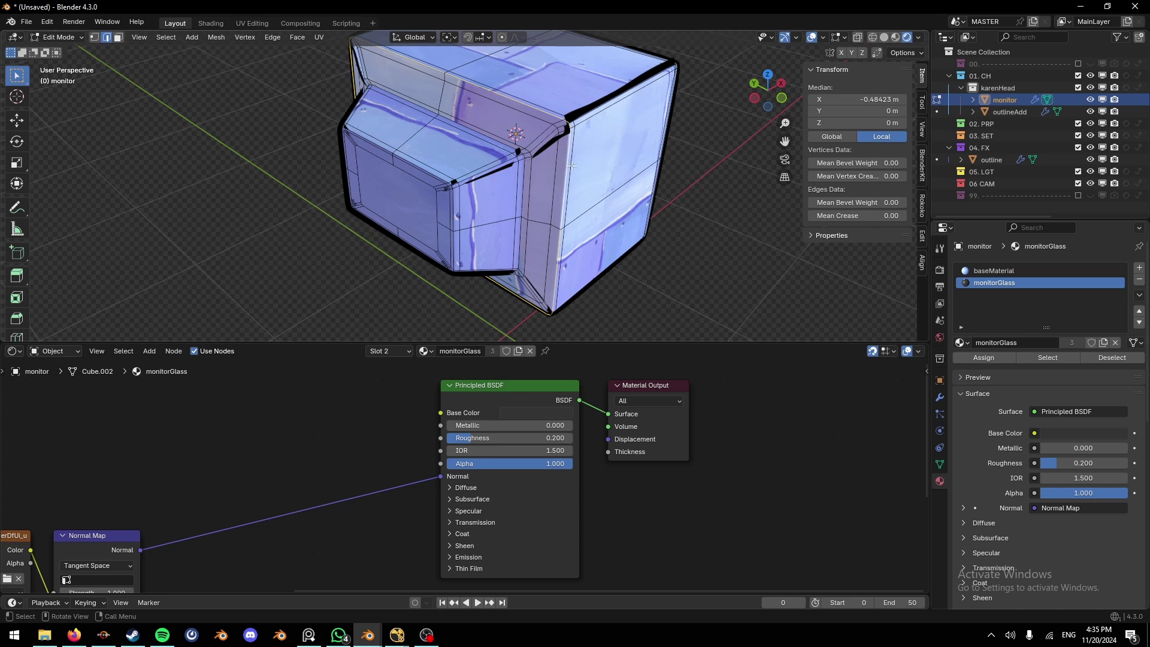
middle_click(503, 160, "alt")
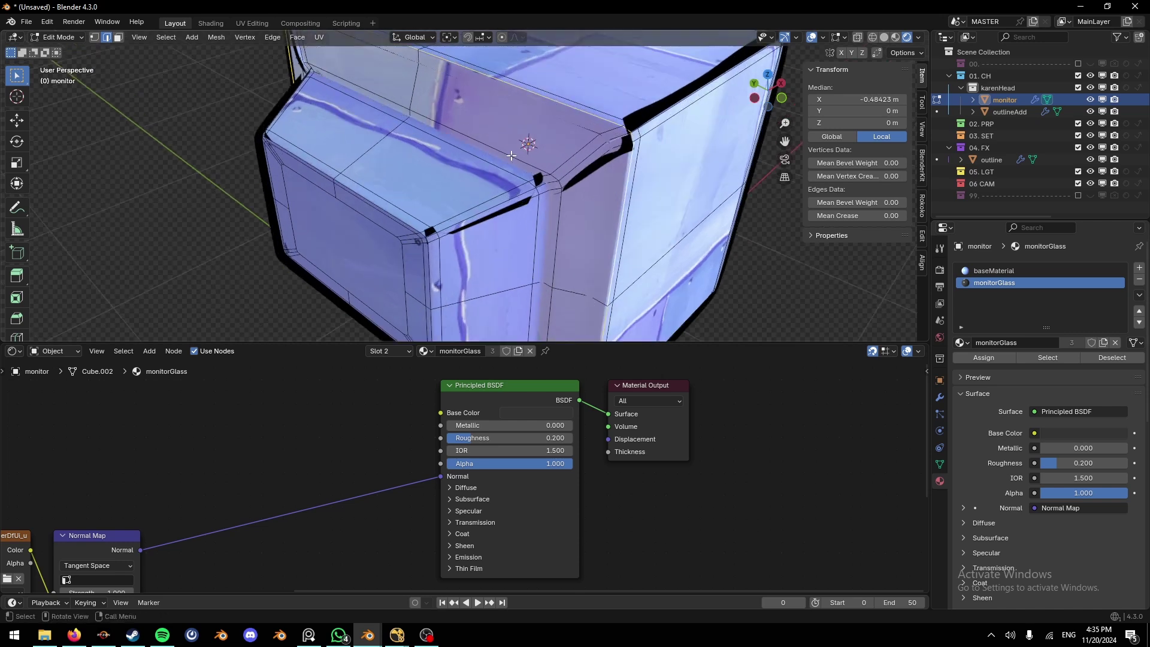
key("alt+shift")
middle_click_drag(504, 169, 547, 109, "shift")
left_click(477, 238, "alt+shift")
middle_click_drag(477, 238, 523, 237, "shift")
Step: Separate an in-place duplicate of the selected rear edge loops into its own object and rename it outlineAdd2
key("g")
right_click(569, 226)
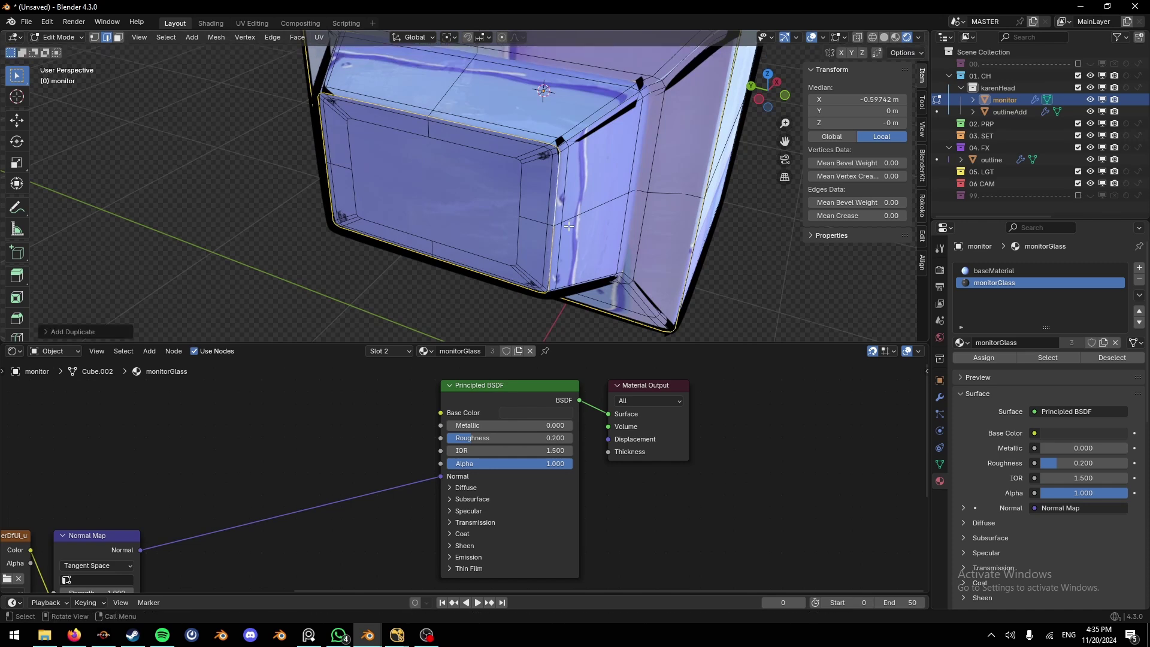
key("p")
left_click(568, 226)
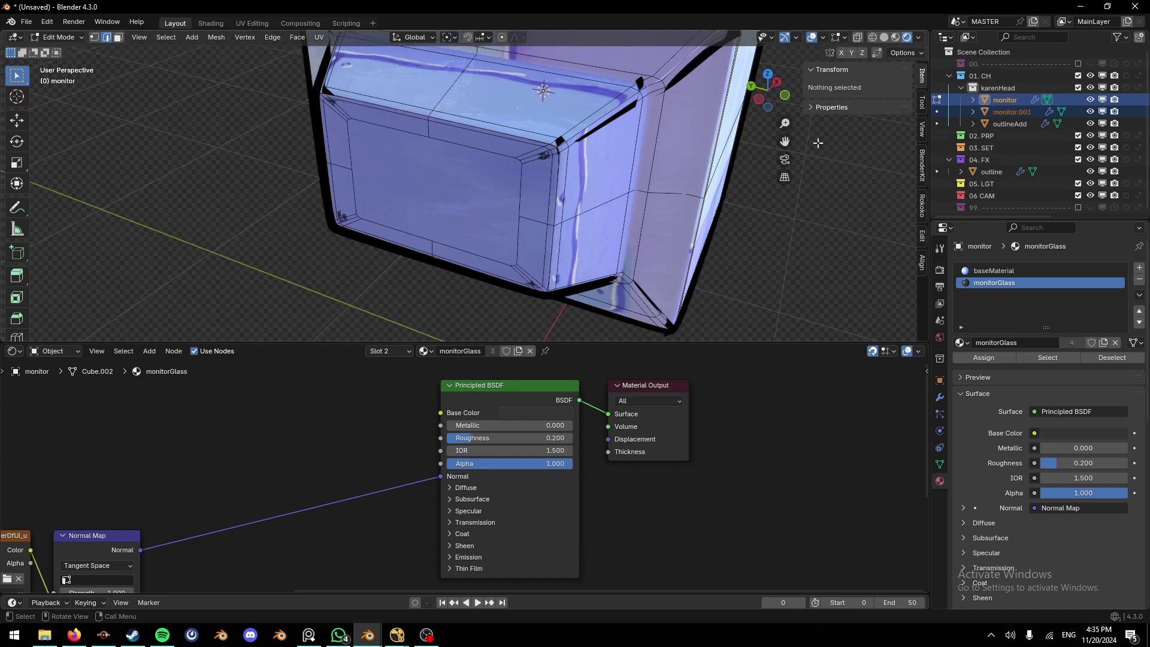
middle_click_drag(781, 192, 701, 231, "shift")
double_click(1029, 111)
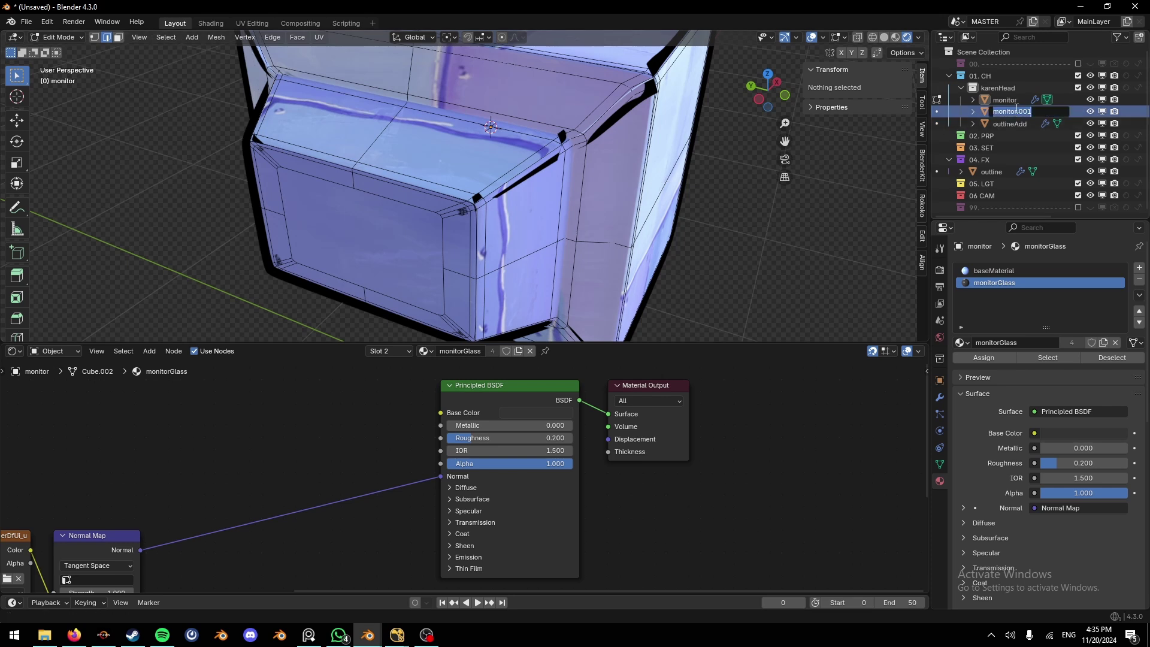
type("outlineAdd2")
key("Return")
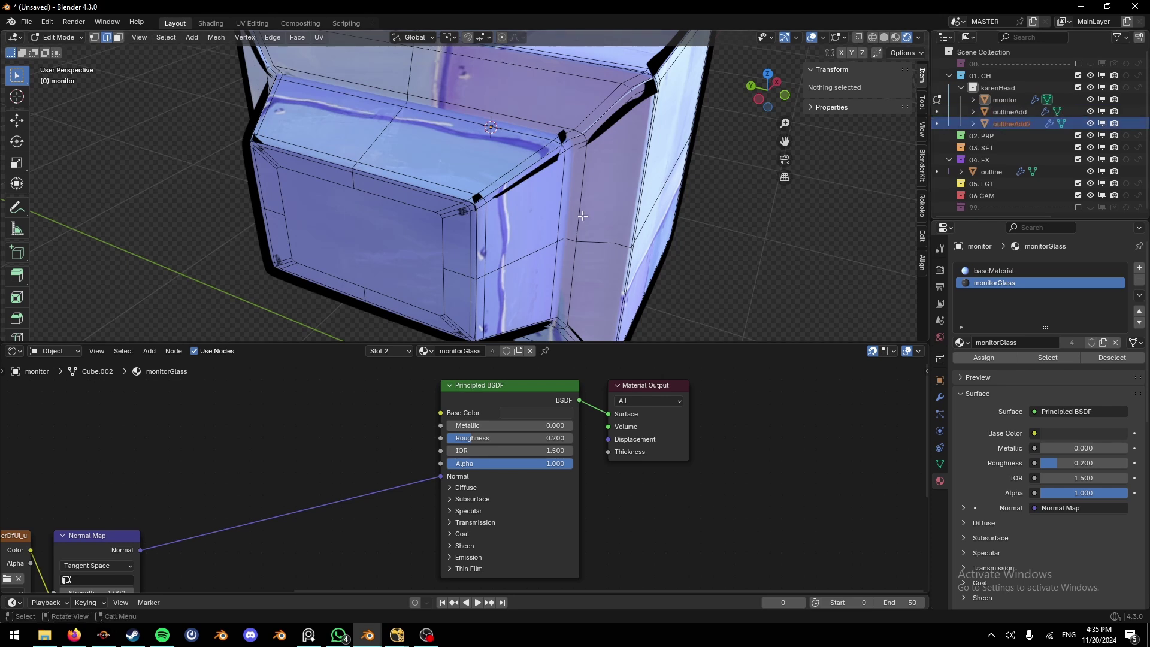
Step: Extrude all of outlineAdd2's edges in place and scale the extruded edges to about 0.995
key("Tab")
left_click(1009, 111)
left_click(1009, 123)
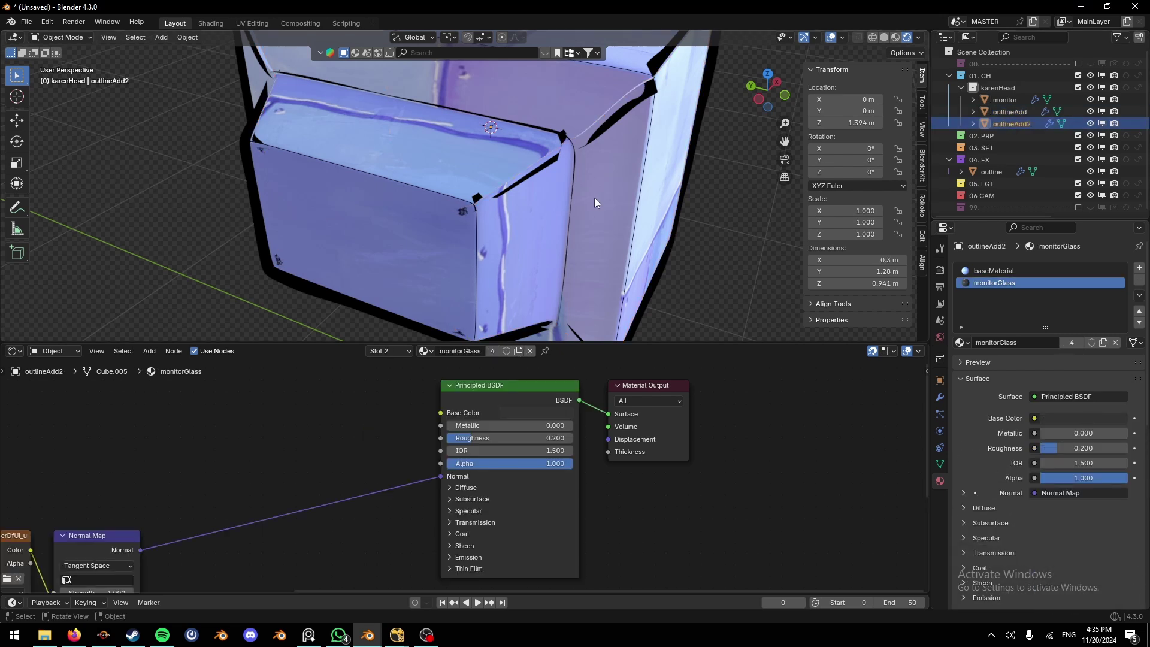
middle_click_drag(595, 203, 552, 260)
key("Tab")
key("a")
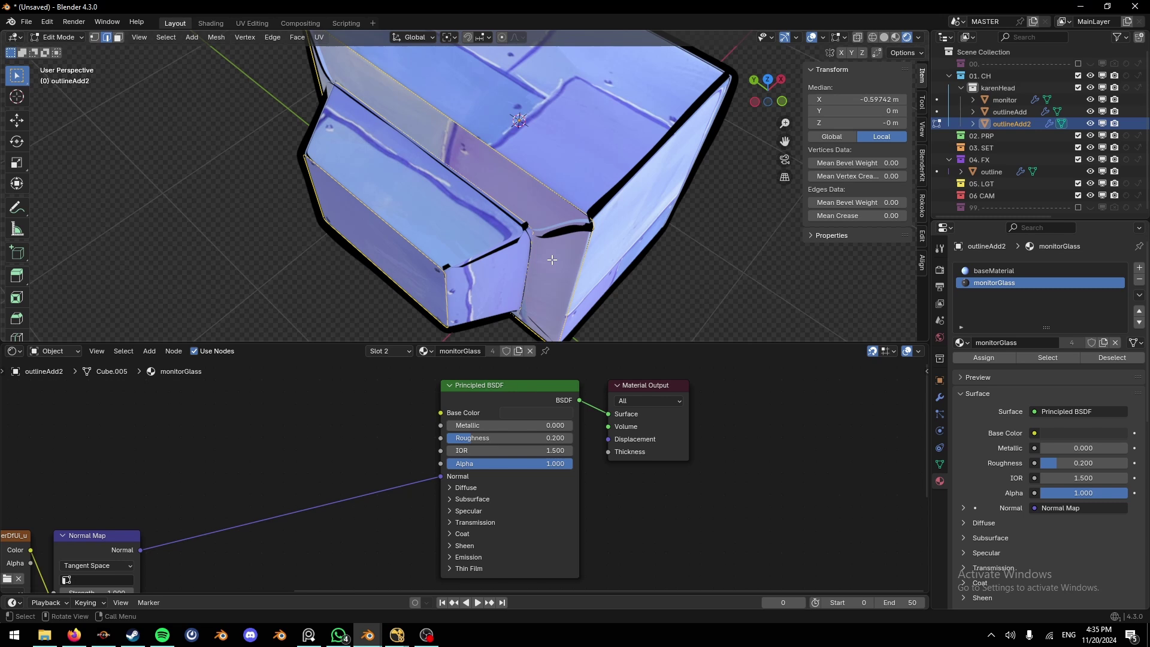
key("e")
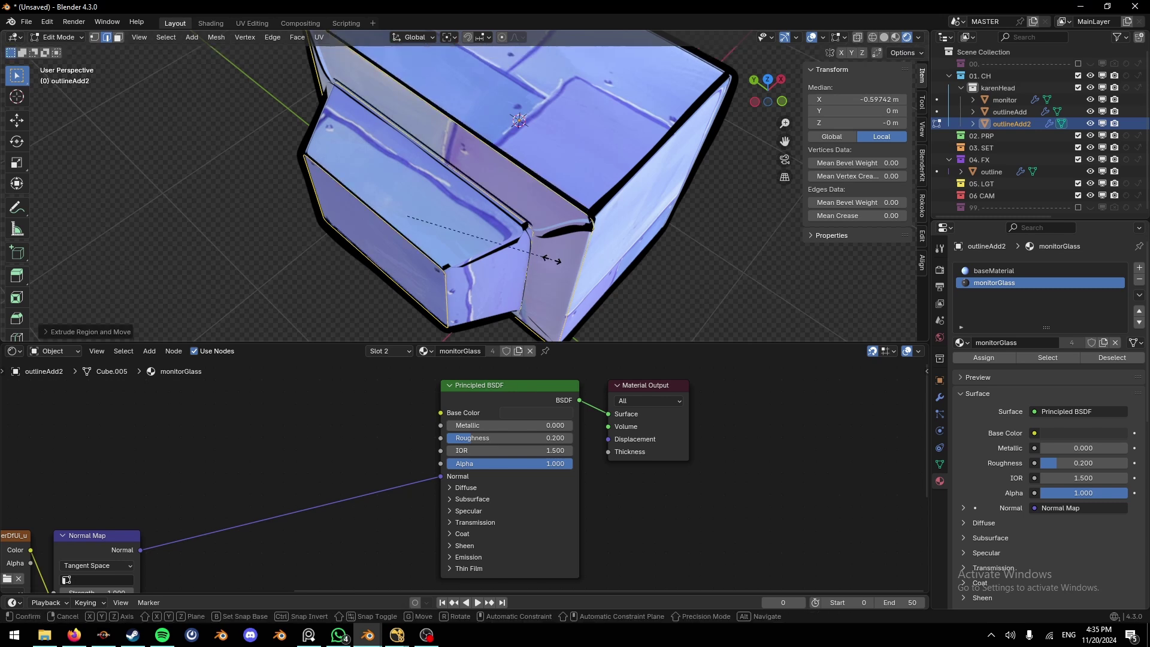
key("s")
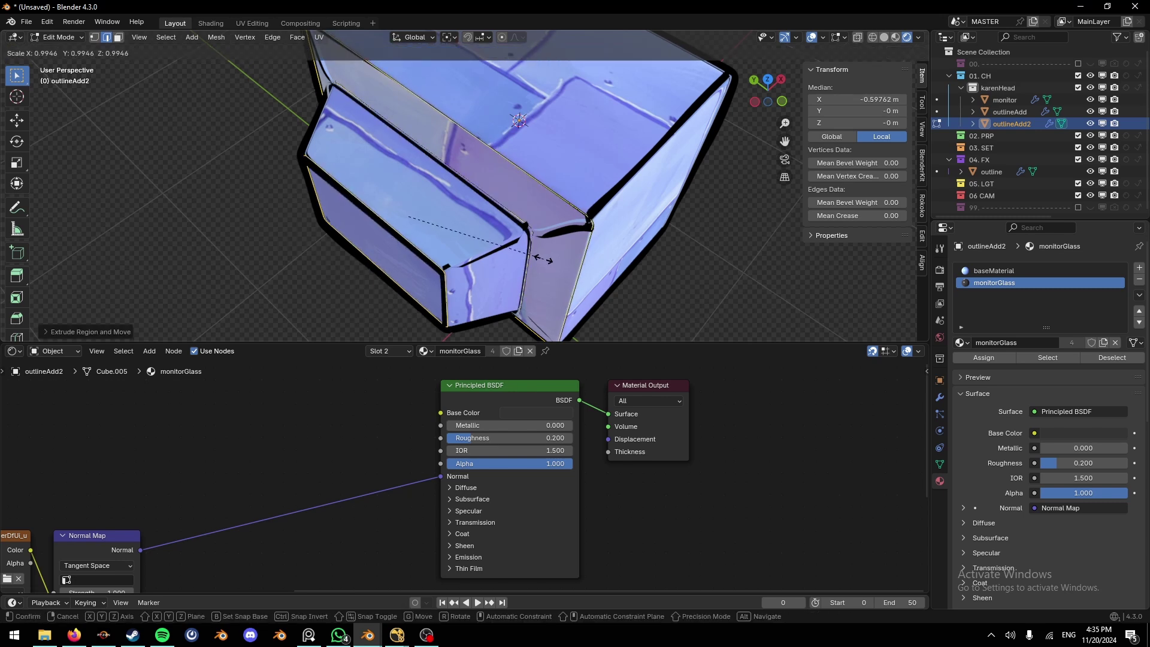
left_click(543, 258)
key("Tab")
middle_click_drag(542, 260, 650, 288)
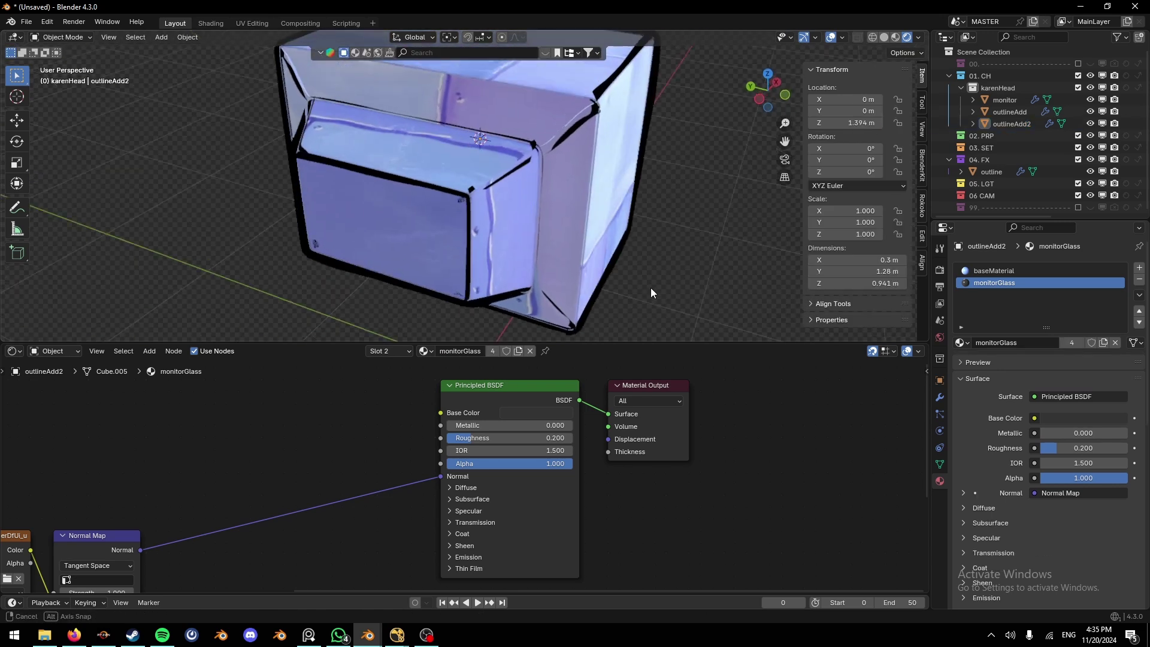
Step: Remove the baseMaterial and monitorGlass slots from outlineAdd2 and assign it the transparent material
key("Tab")
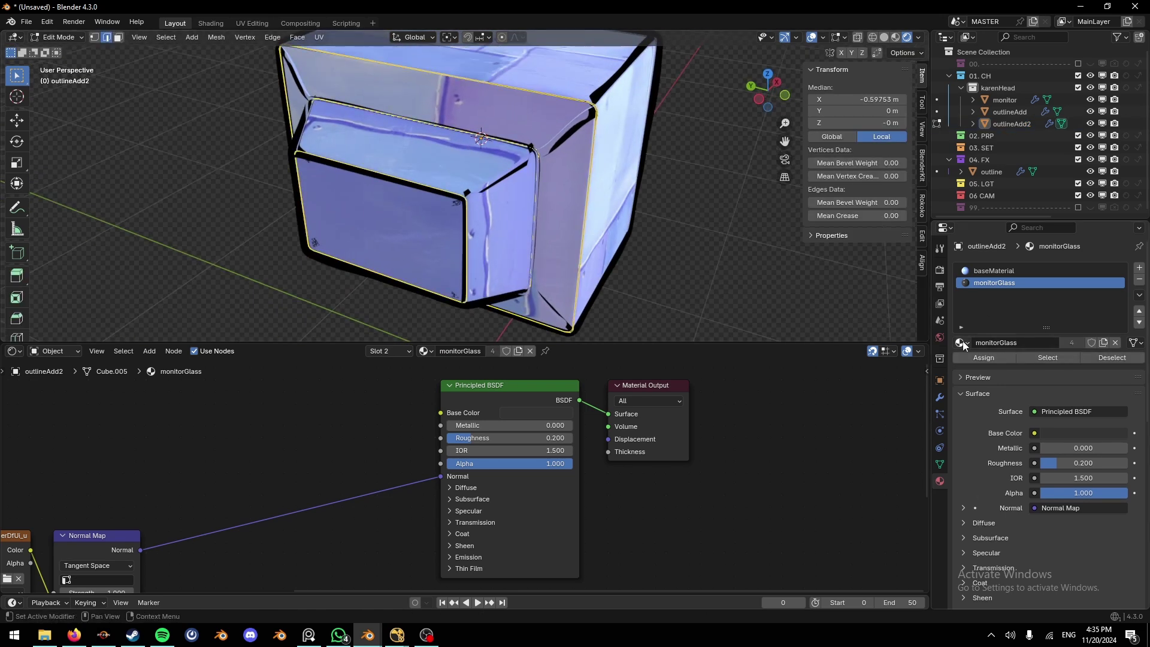
left_click(964, 345)
left_click(1009, 272)
left_click(1139, 280)
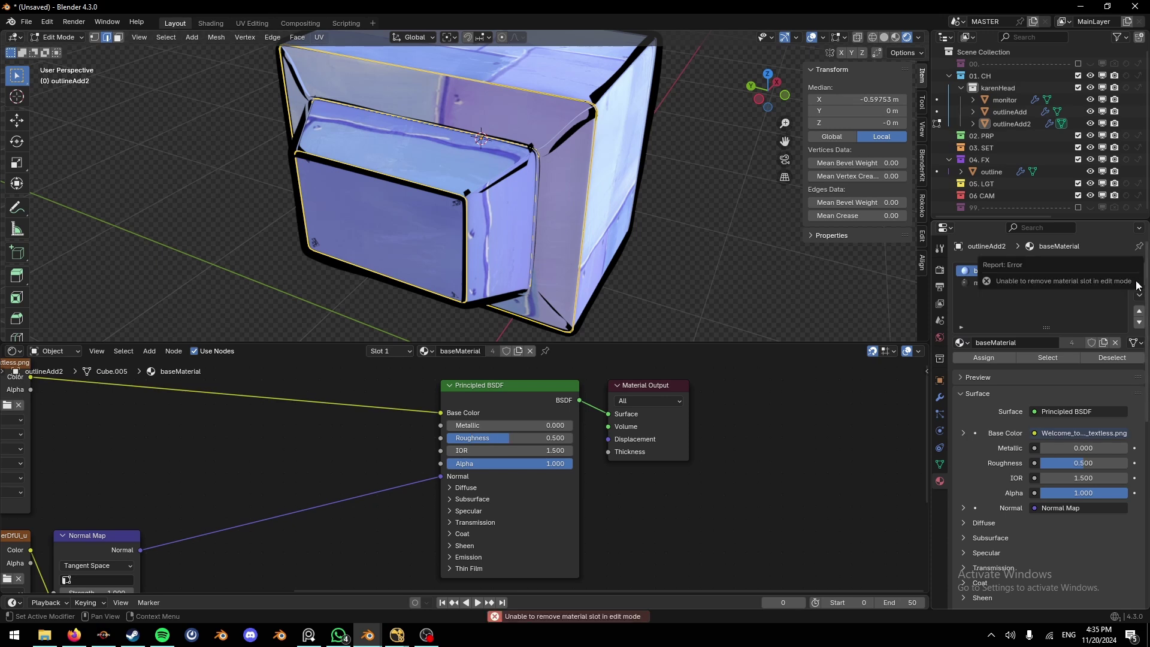
key("Tab")
left_click(1139, 280)
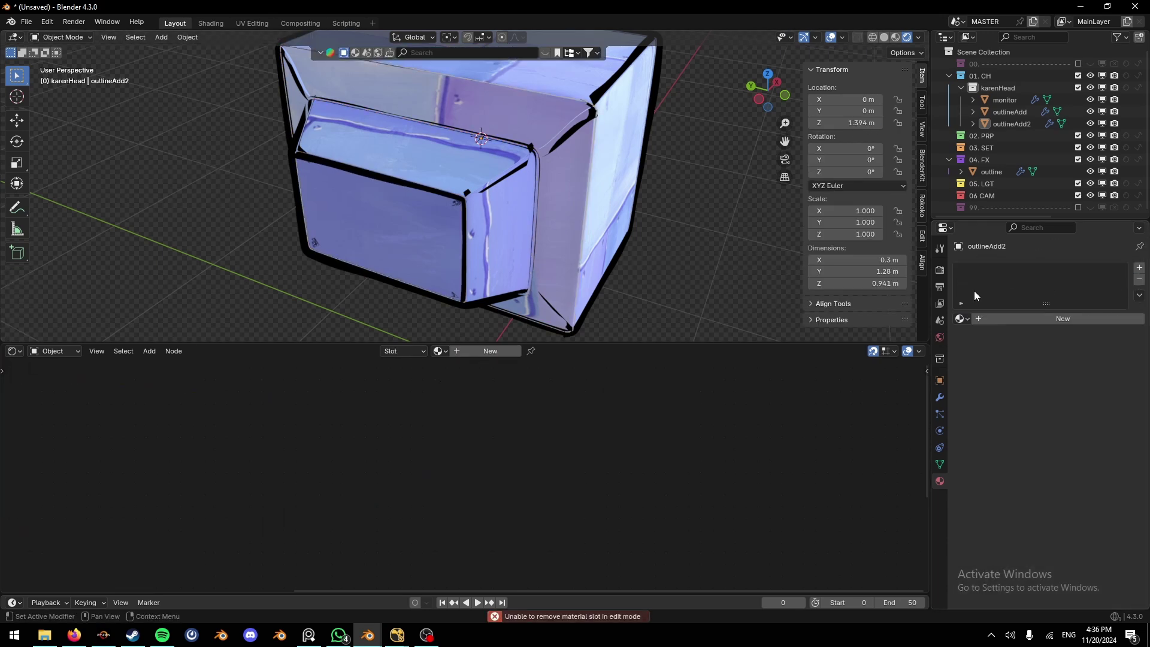
left_click(962, 319)
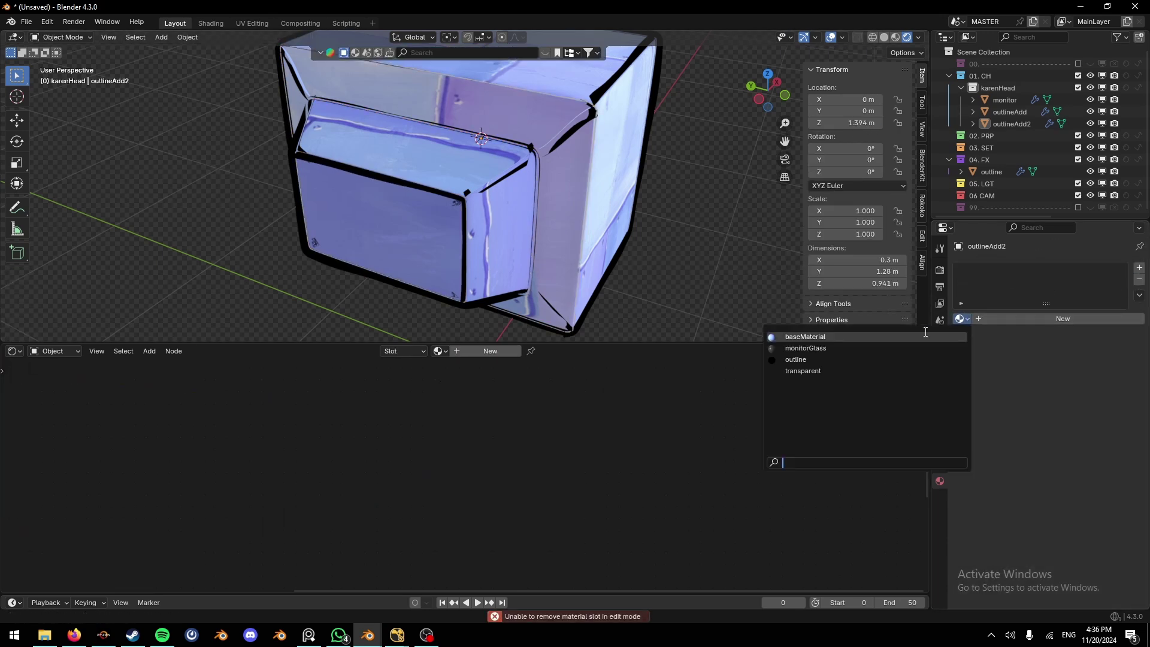
left_click(819, 371)
middle_click_drag(697, 232, 345, 171)
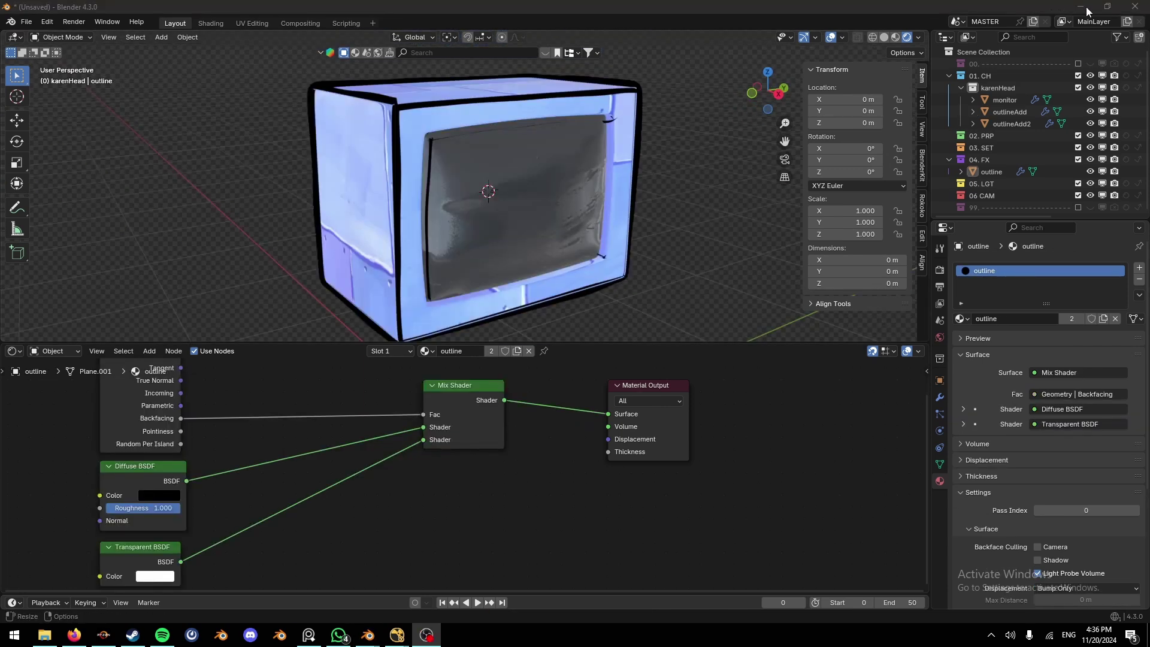
Step: Enlarge the 3D viewport by reducing the height of the shader editor
left_click(1087, 7)
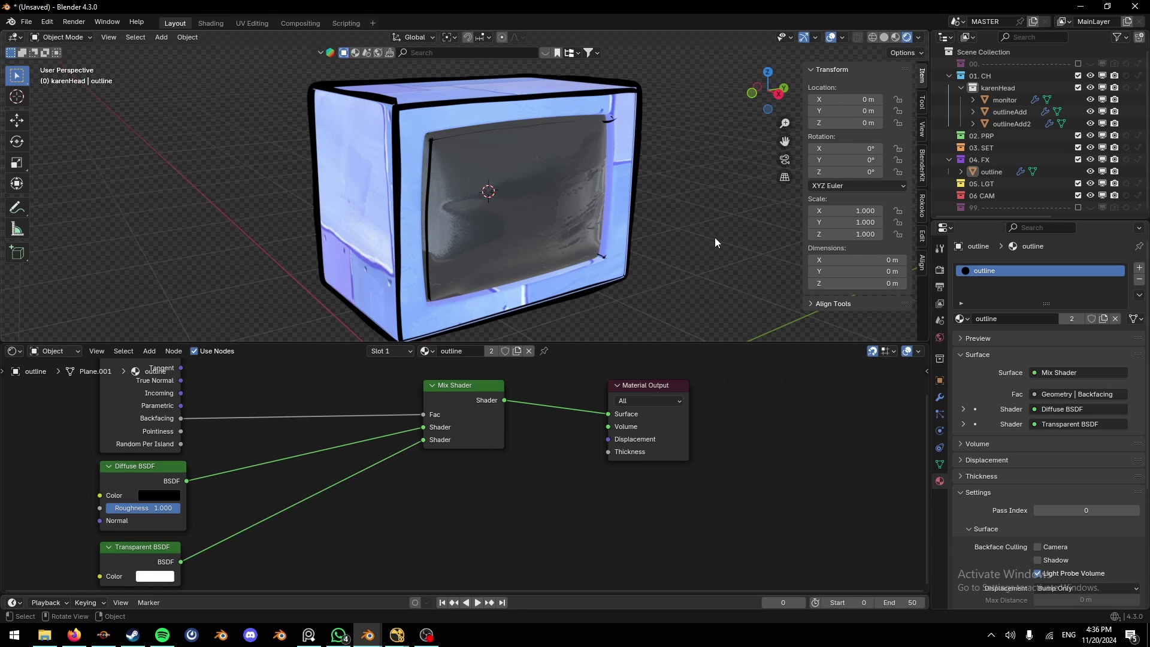
left_click_drag(706, 344, 689, 381)
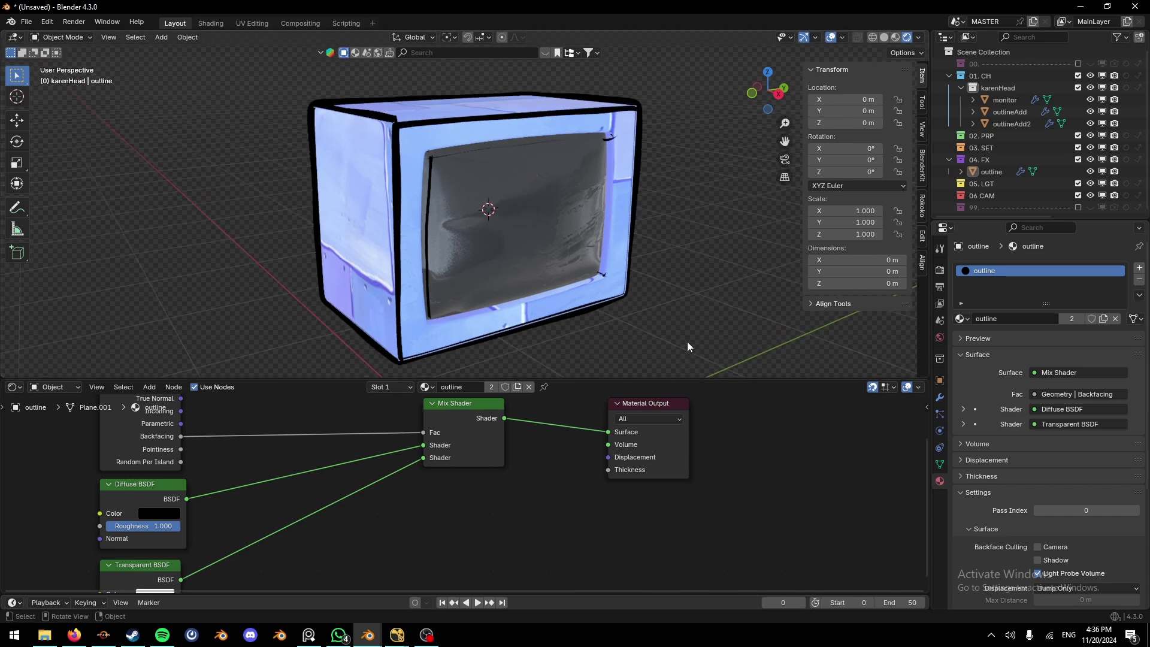